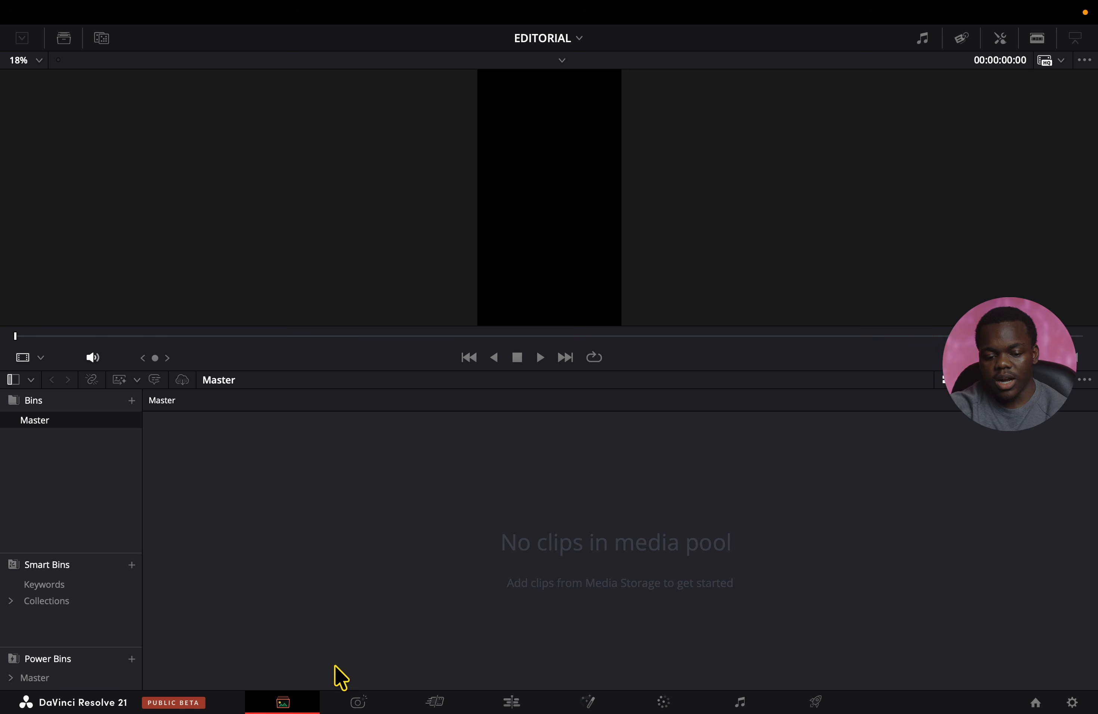
Open the Photo page and import the eight RAW photos into the media pool.
{"action": "left_click", "coordinate": [359, 702]}
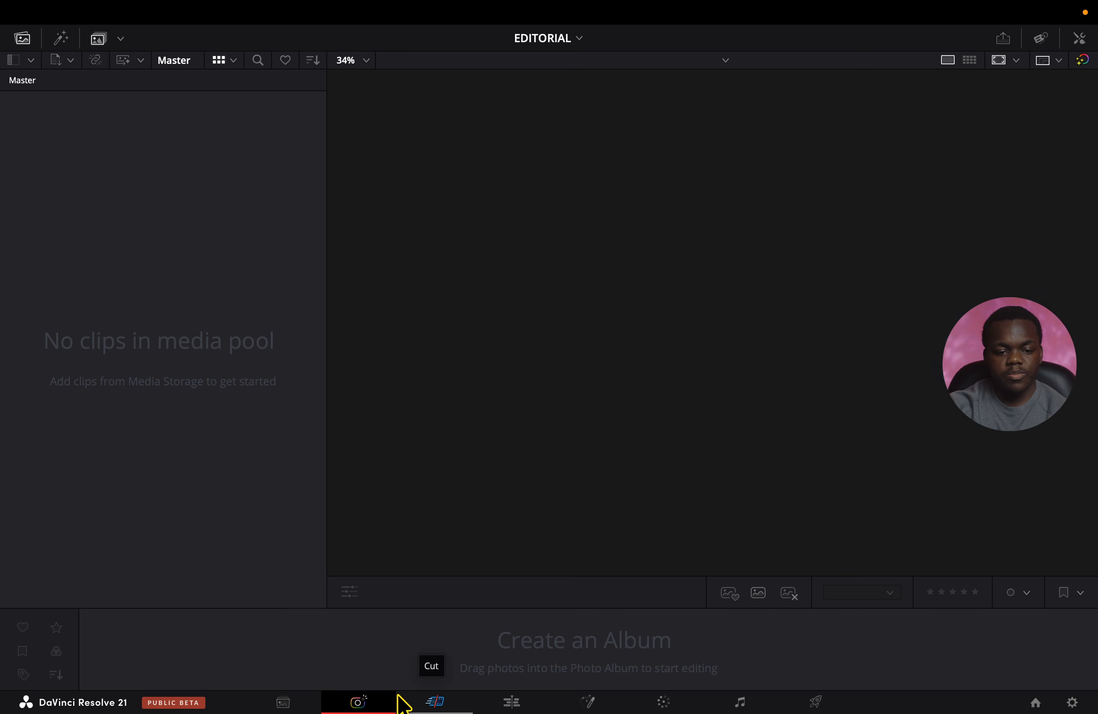
{"action": "key", "text": "ctrl+Left"}
{"action": "left_click_drag", "start_coordinate": [437, 384], "coordinate": [225, 254]}
{"action": "key", "text": "ctrl+Right"}
Preview the imported RAW photos one after another in the viewer.
{"action": "left_click", "coordinate": [69, 134]}
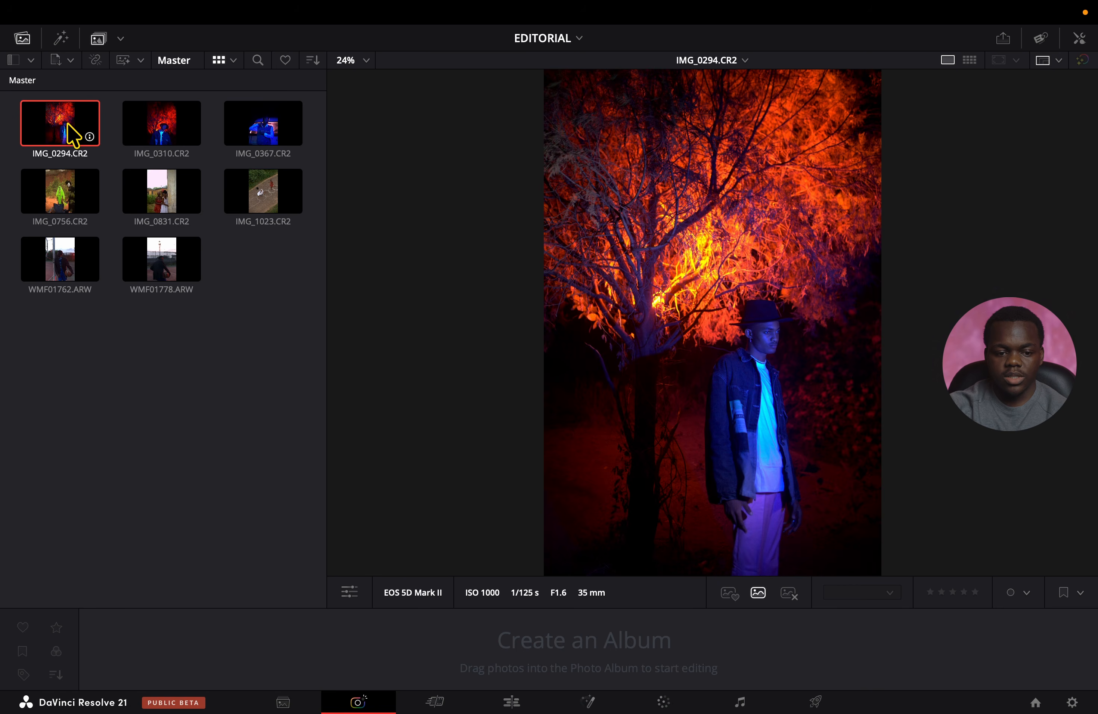
{"action": "left_click", "coordinate": [159, 192]}
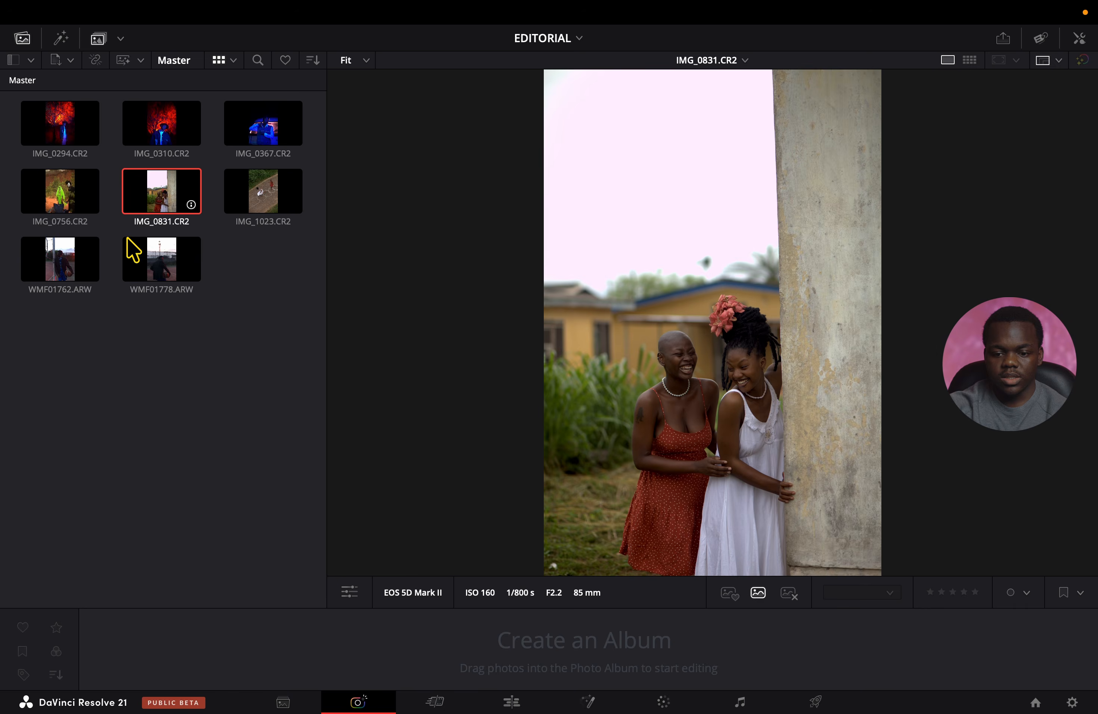
{"action": "left_click", "coordinate": [73, 264]}
{"action": "left_click", "coordinate": [161, 276]}
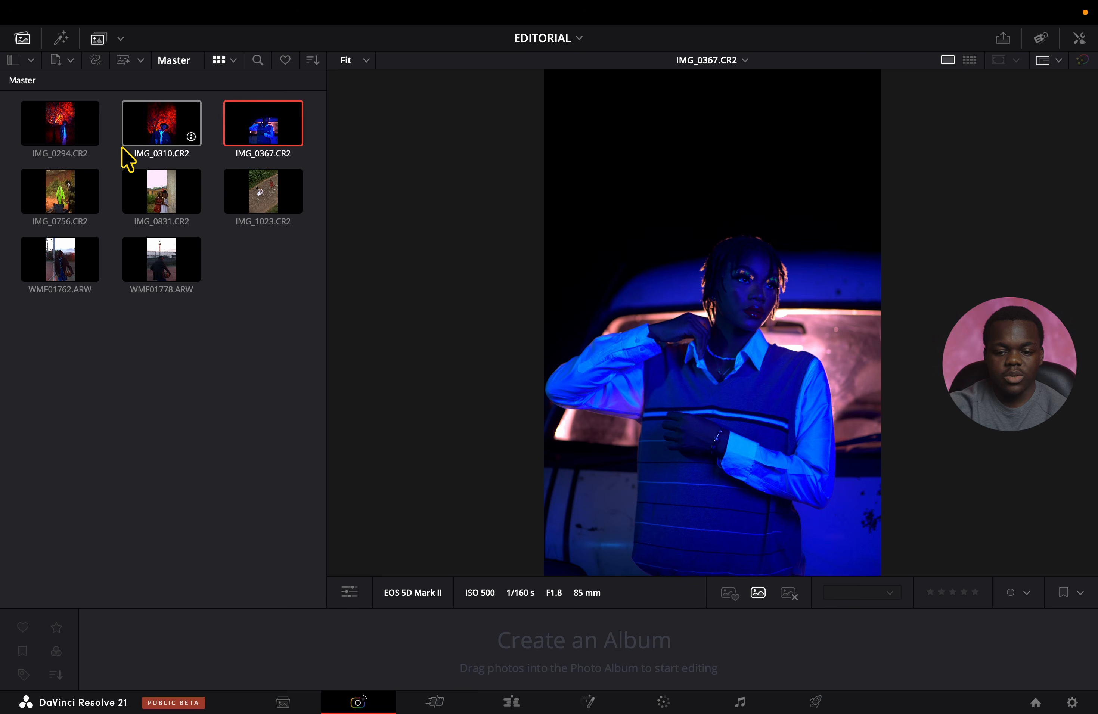
{"action": "left_click", "coordinate": [76, 135]}
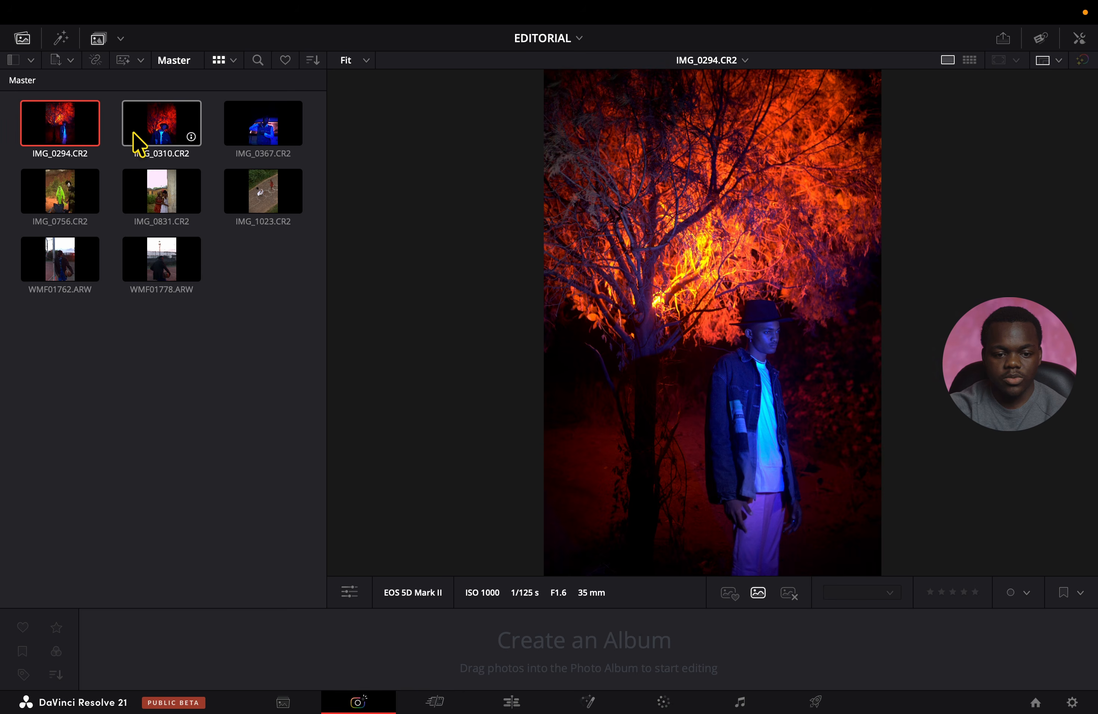
{"action": "left_click", "coordinate": [156, 135]}
{"action": "left_click", "coordinate": [256, 121]}
{"action": "left_click", "coordinate": [253, 186]}
{"action": "left_click", "coordinate": [183, 201]}
{"action": "left_click", "coordinate": [165, 274]}
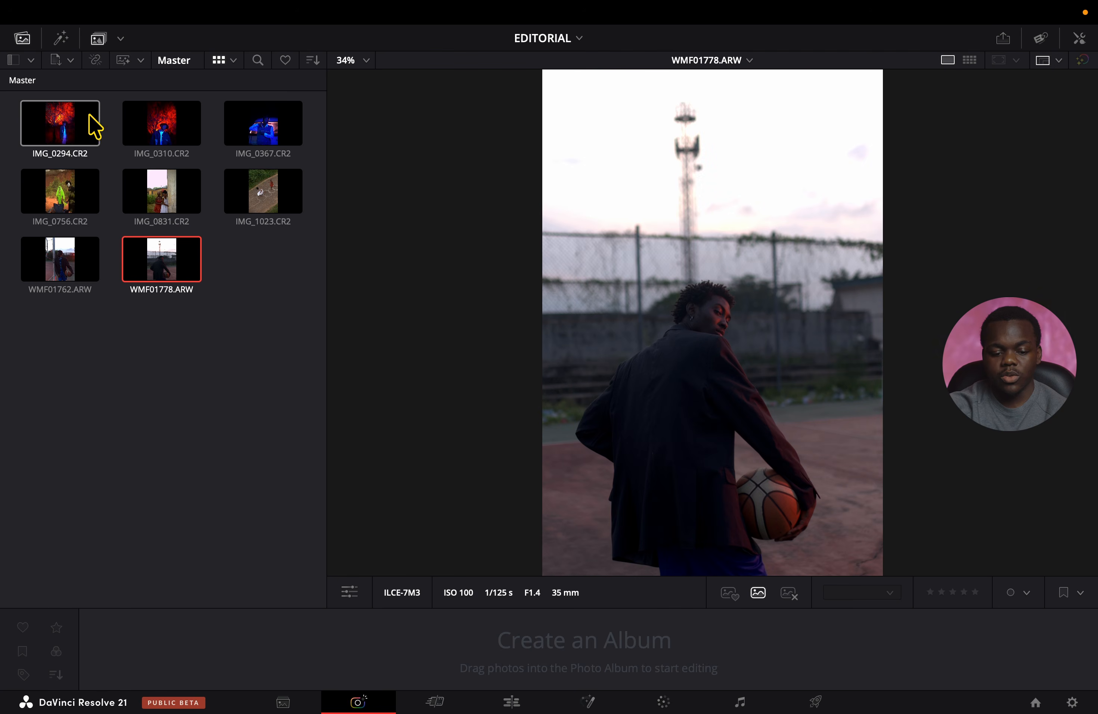
Create a photo album from WMF01762.ARW and WMF01778.ARW and display WMF01778.ARW from it.
{"action": "left_click", "coordinate": [30, 298]}
{"action": "left_click", "coordinate": [60, 259]}
{"action": "left_click", "coordinate": [163, 259], "text": "shift"}
{"action": "left_click_drag", "start_coordinate": [163, 259], "coordinate": [399, 639]}
{"action": "left_click", "coordinate": [204, 661]}
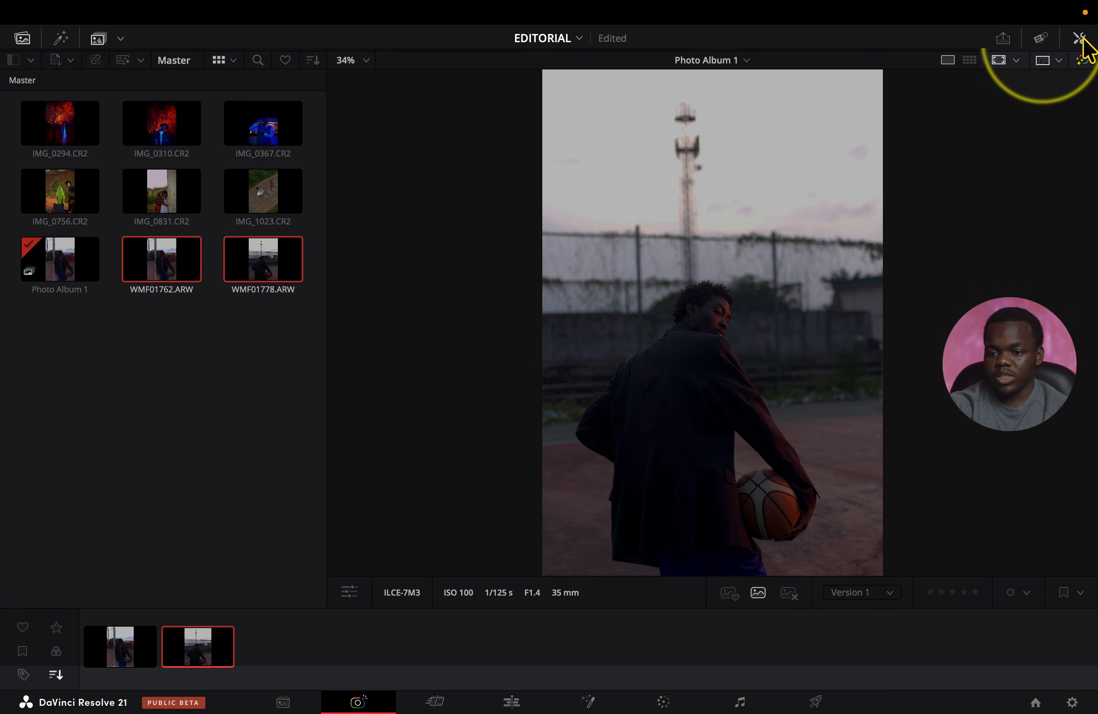
Look through the RAW settings, photo adjustments, effects library and file metadata available for WMF01778.ARW.
{"action": "left_click", "coordinate": [1081, 40]}
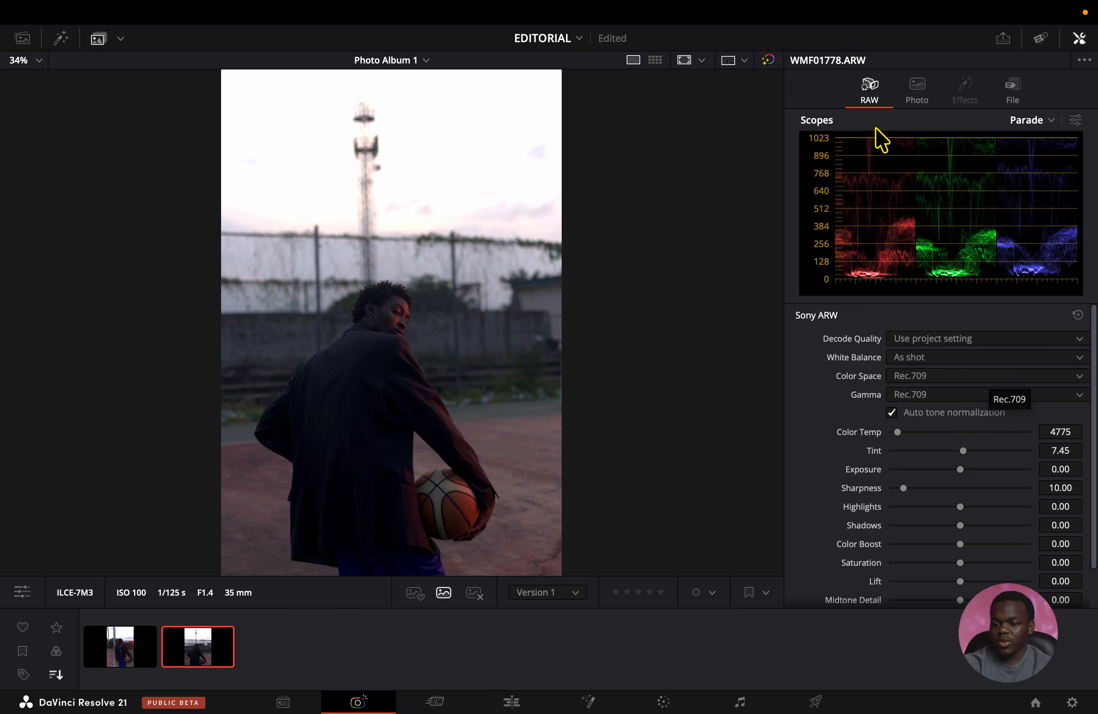
{"action": "left_click", "coordinate": [915, 100]}
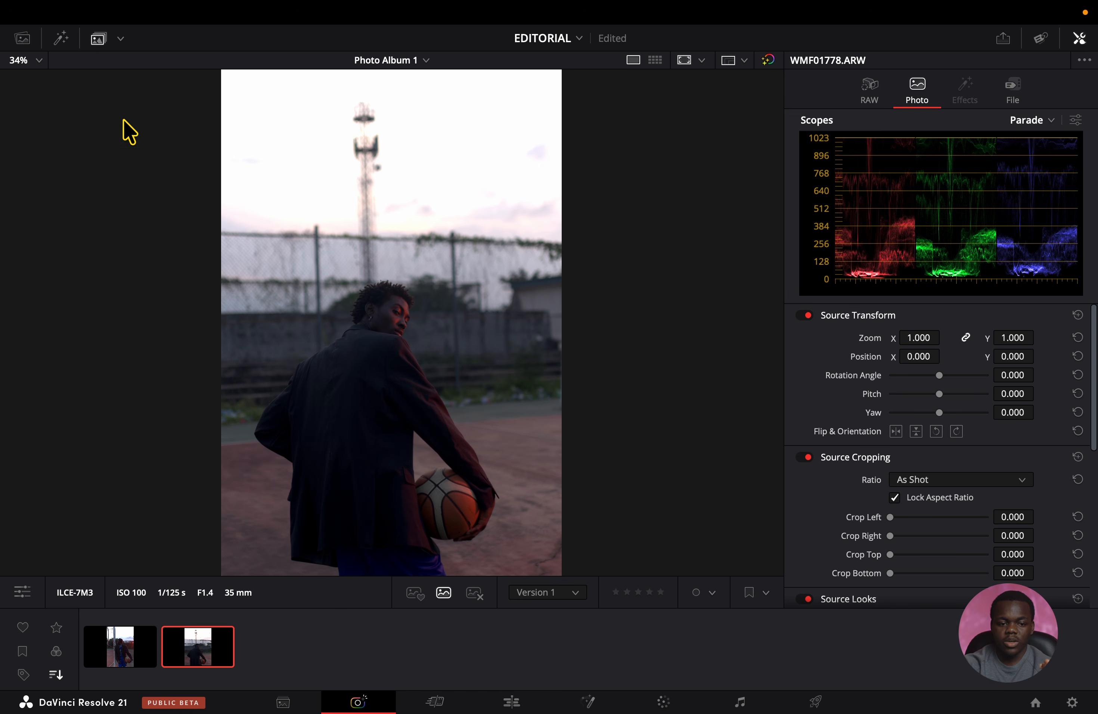
{"action": "left_click", "coordinate": [61, 37]}
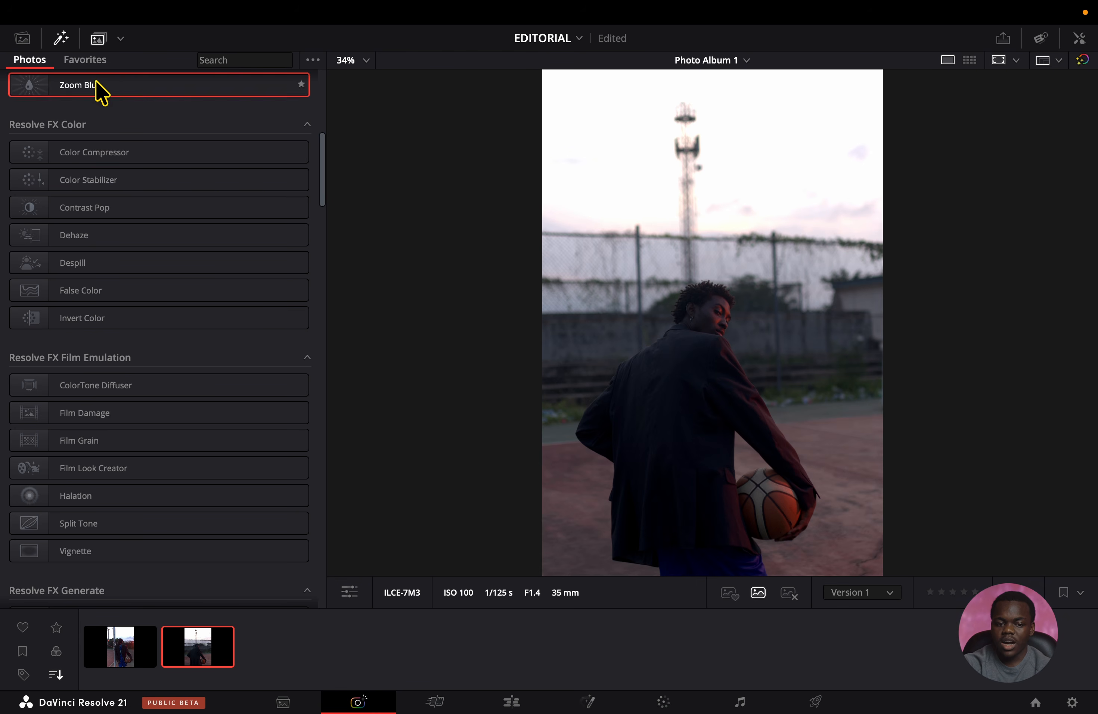
{"action": "left_click", "coordinate": [61, 38]}
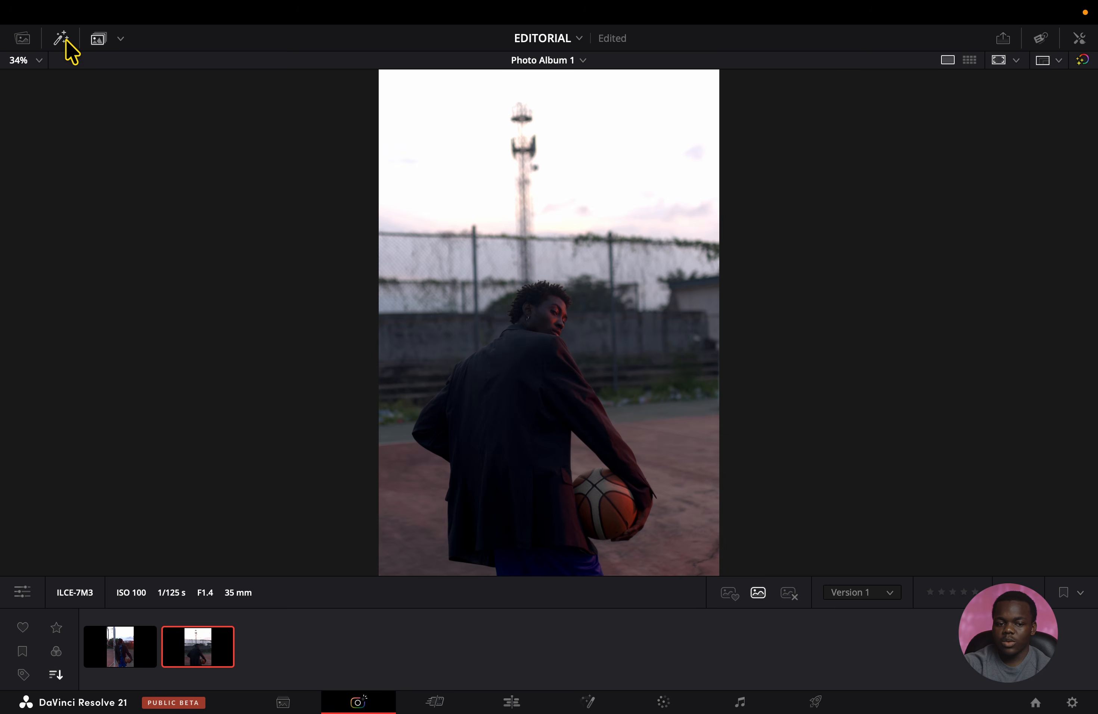
{"action": "left_click", "coordinate": [1079, 38]}
{"action": "left_click", "coordinate": [1014, 89]}
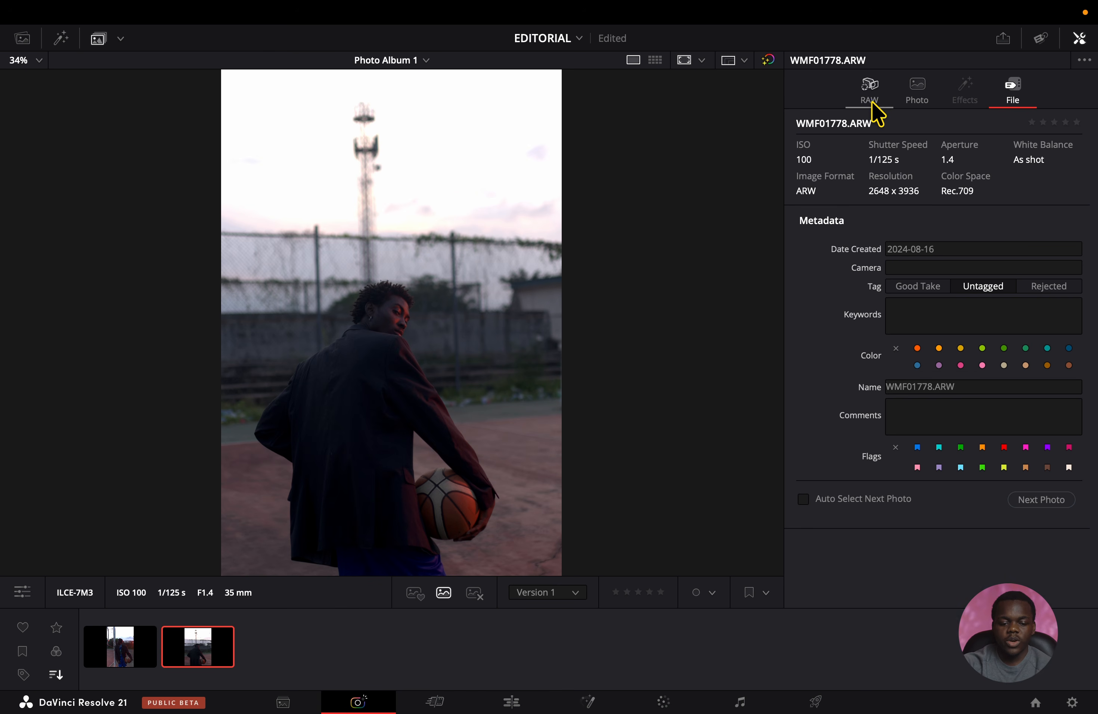
Select WMF01762.ARW in the album and set its RAW Shadows to about 29.94 and Highlights to about -17.51.
{"action": "mouse_move", "coordinate": [178, 618]}
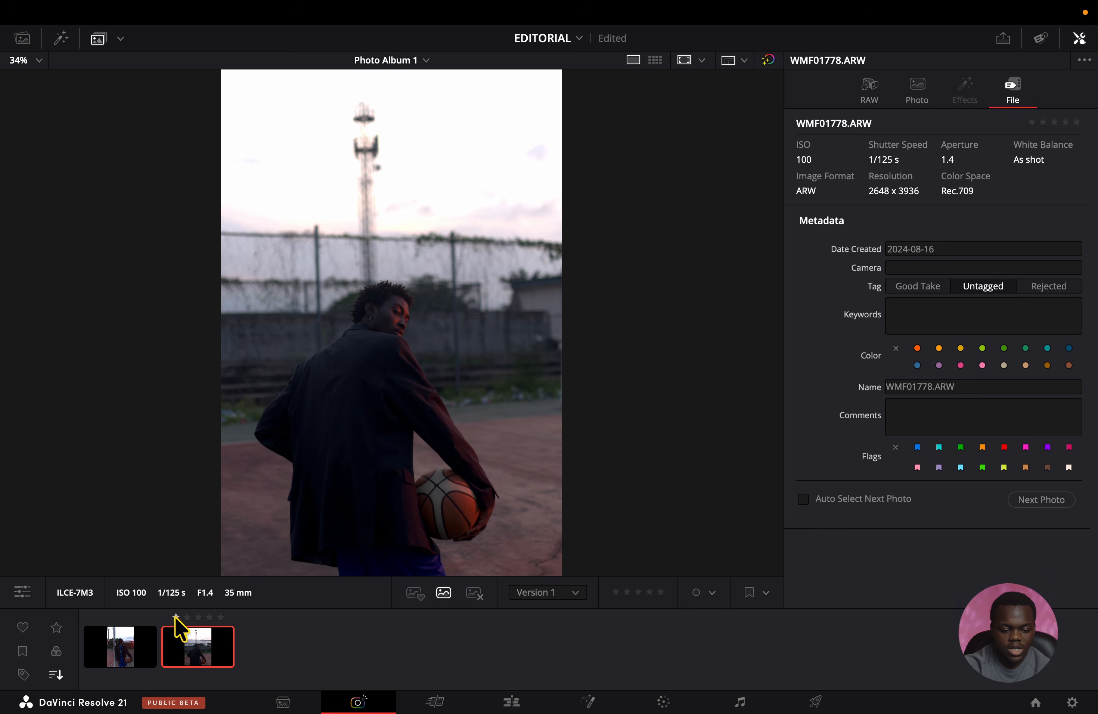
{"action": "left_click", "coordinate": [131, 654]}
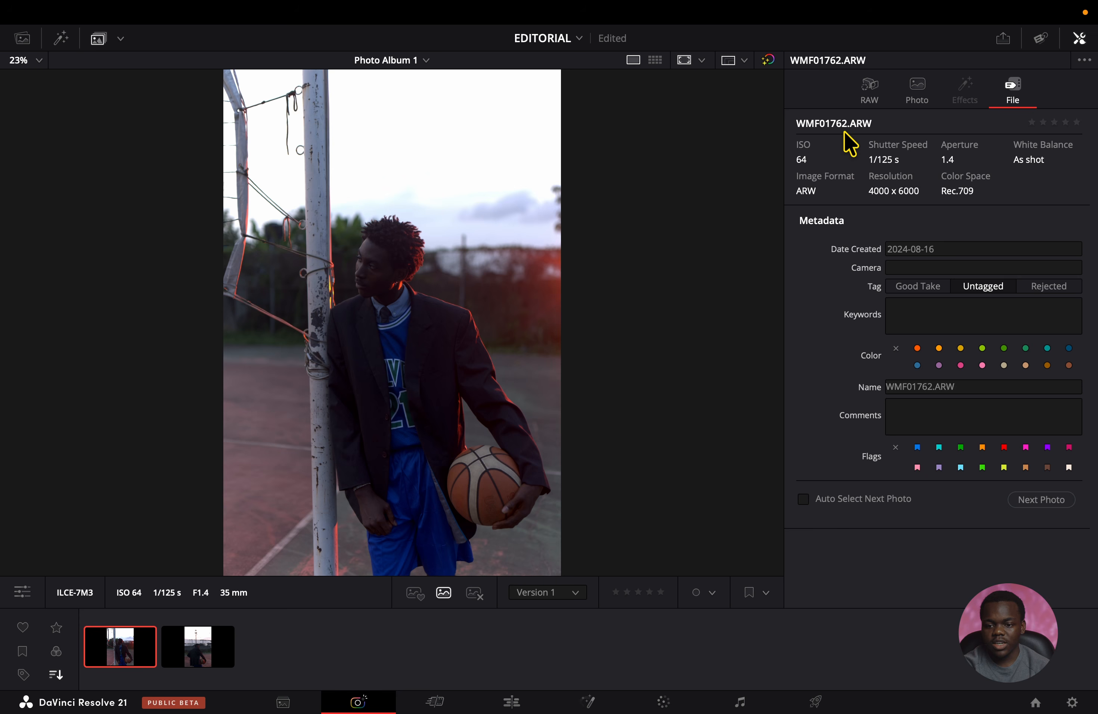
{"action": "left_click", "coordinate": [868, 89]}
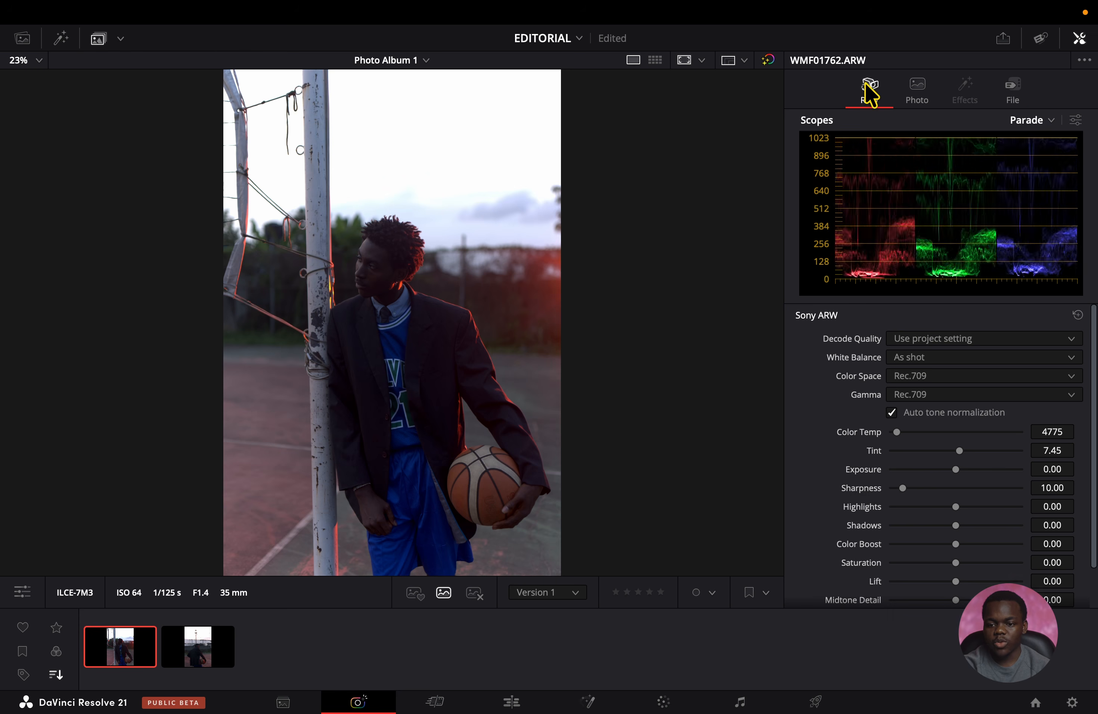
{"action": "left_click", "coordinate": [944, 343]}
{"action": "left_click", "coordinate": [877, 322]}
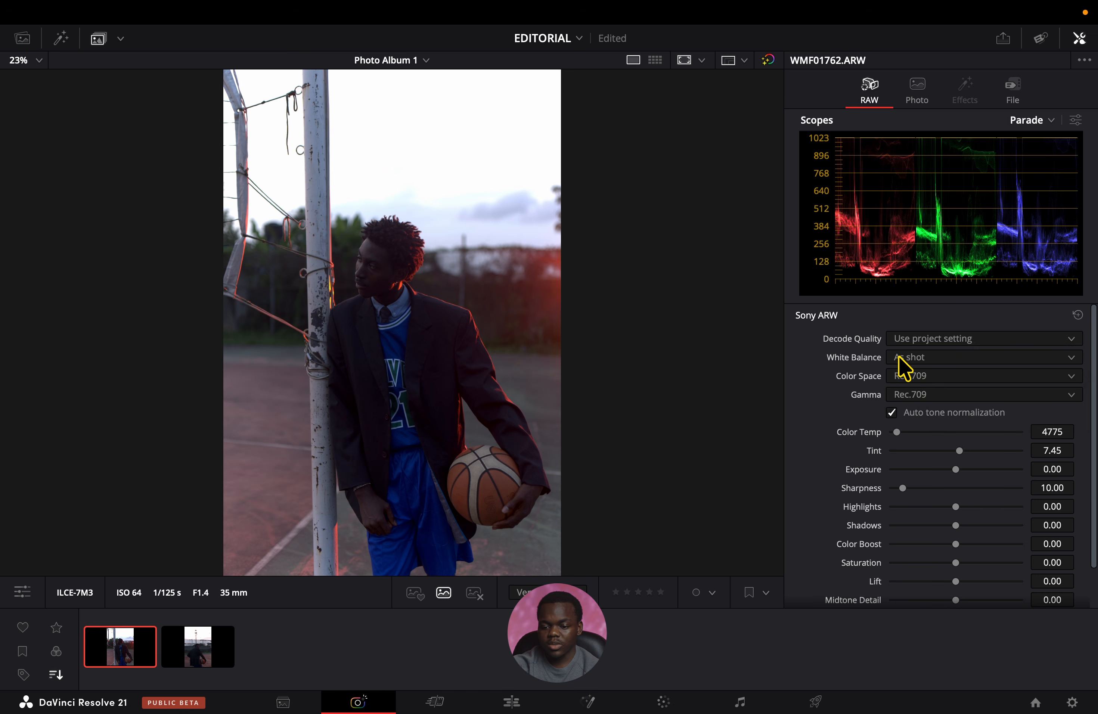
{"action": "left_click", "coordinate": [908, 358]}
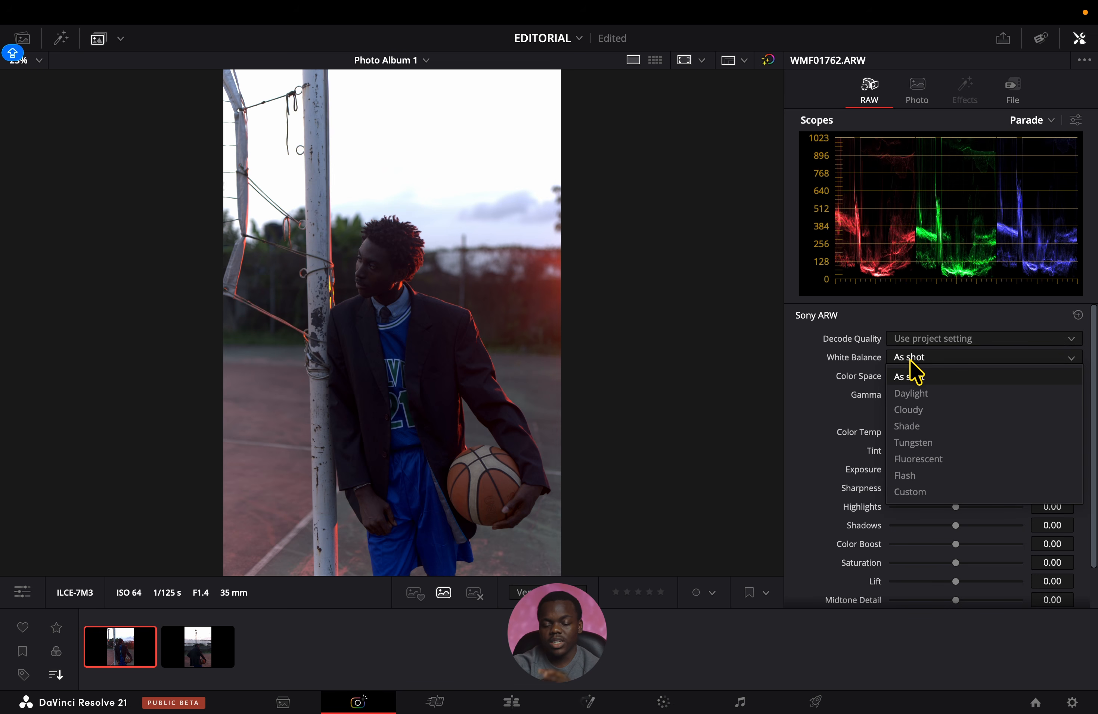
{"action": "left_click", "coordinate": [868, 375]}
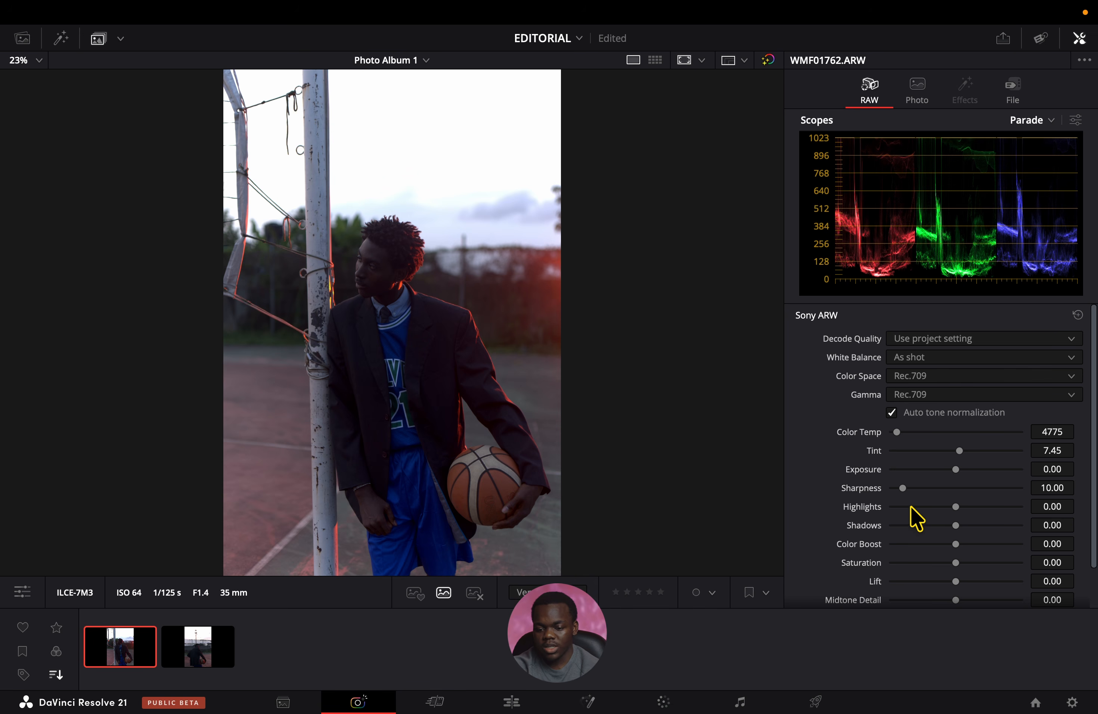
{"action": "scroll", "coordinate": [909, 522], "scroll_direction": "down", "scroll_amount": 2}
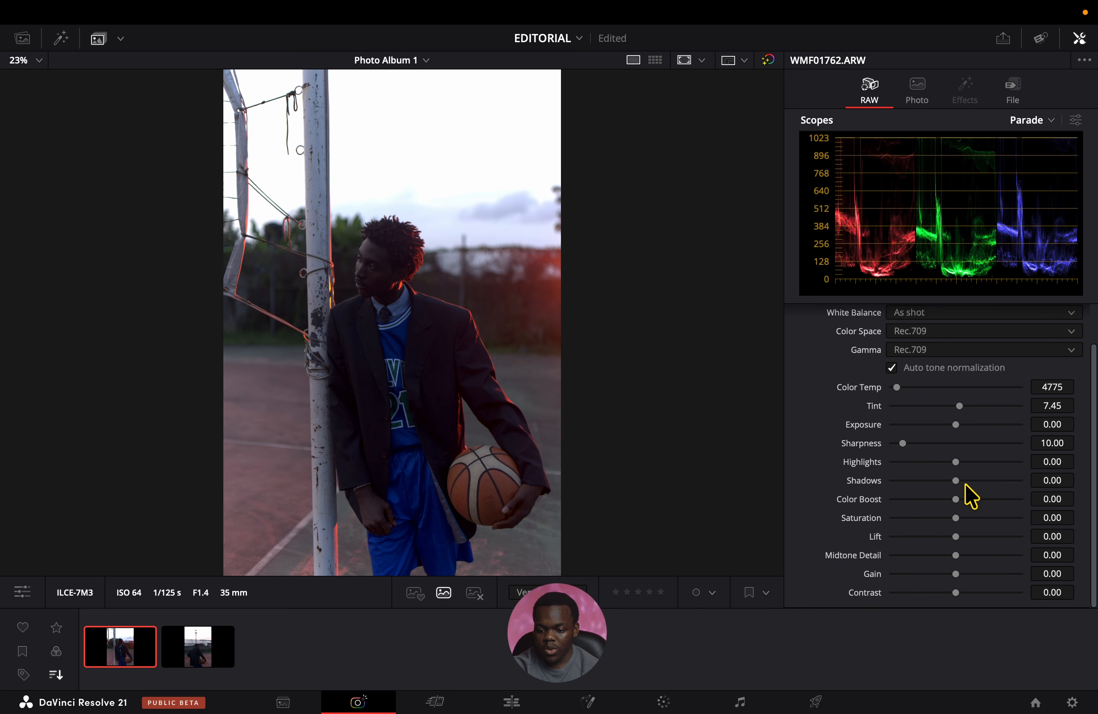
{"action": "left_click_drag", "start_coordinate": [968, 482], "coordinate": [944, 466]}
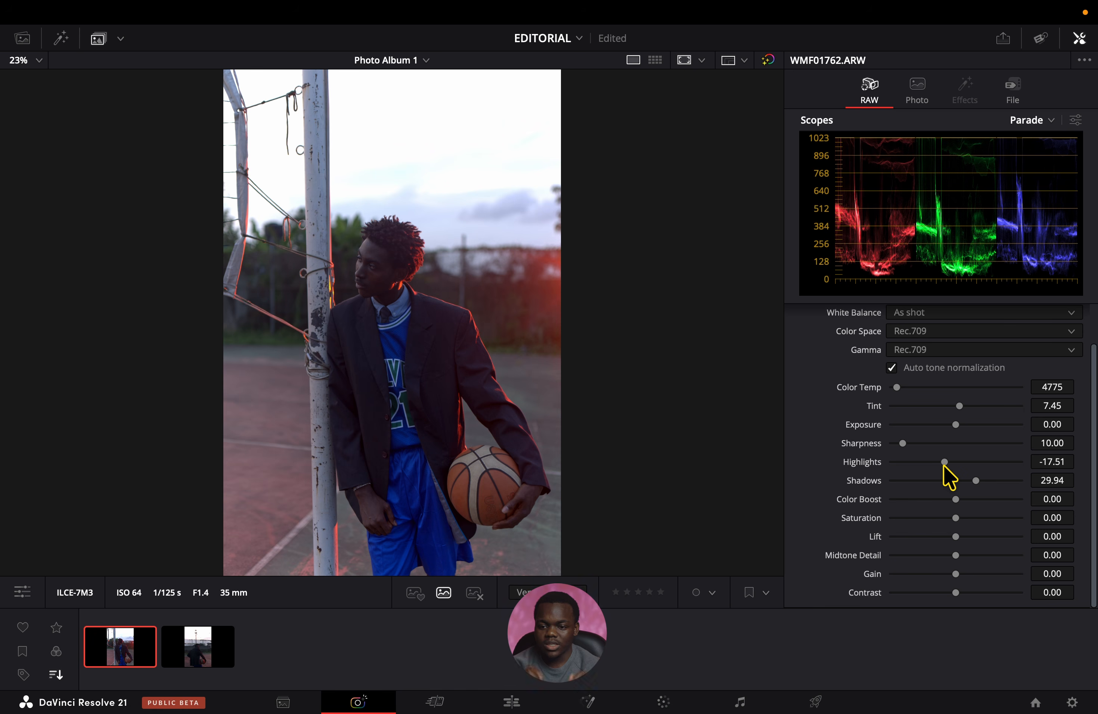
Try a left crop and a slight Lift change of 0.01 on WMF01762.ARW, resetting both to their defaults.
{"action": "left_click", "coordinate": [916, 89]}
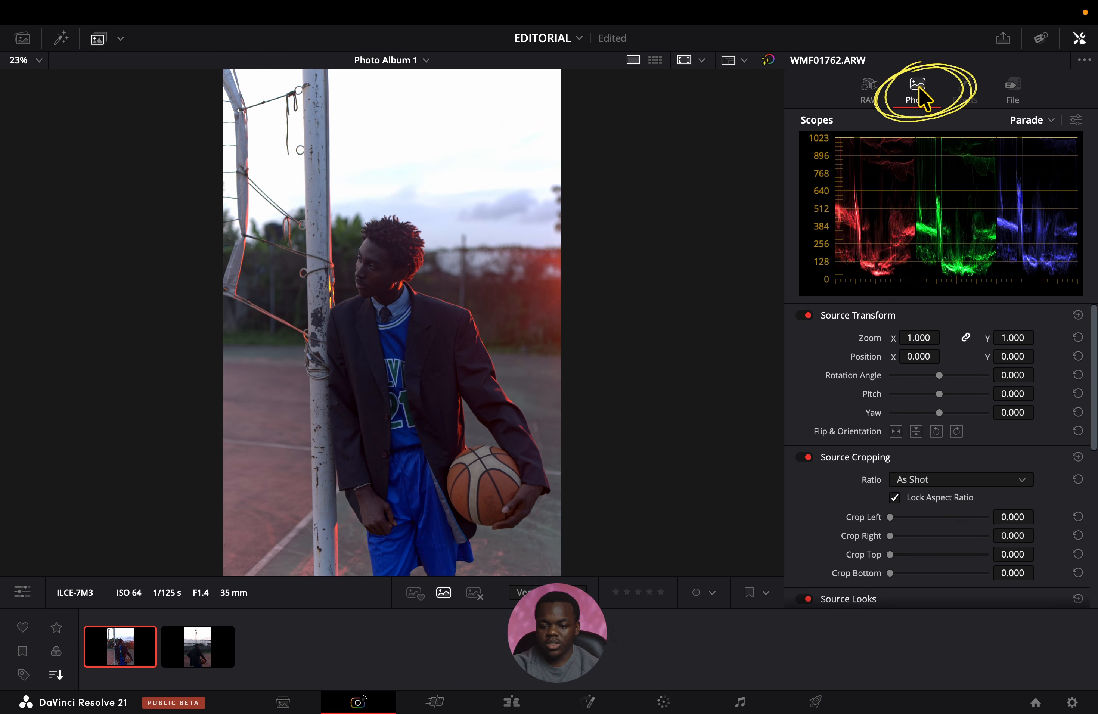
{"action": "scroll", "coordinate": [956, 503], "scroll_direction": "down", "scroll_amount": 1}
{"action": "scroll", "coordinate": [956, 503], "scroll_direction": "up", "scroll_amount": 1}
{"action": "scroll", "coordinate": [928, 499], "scroll_direction": "down", "scroll_amount": 5}
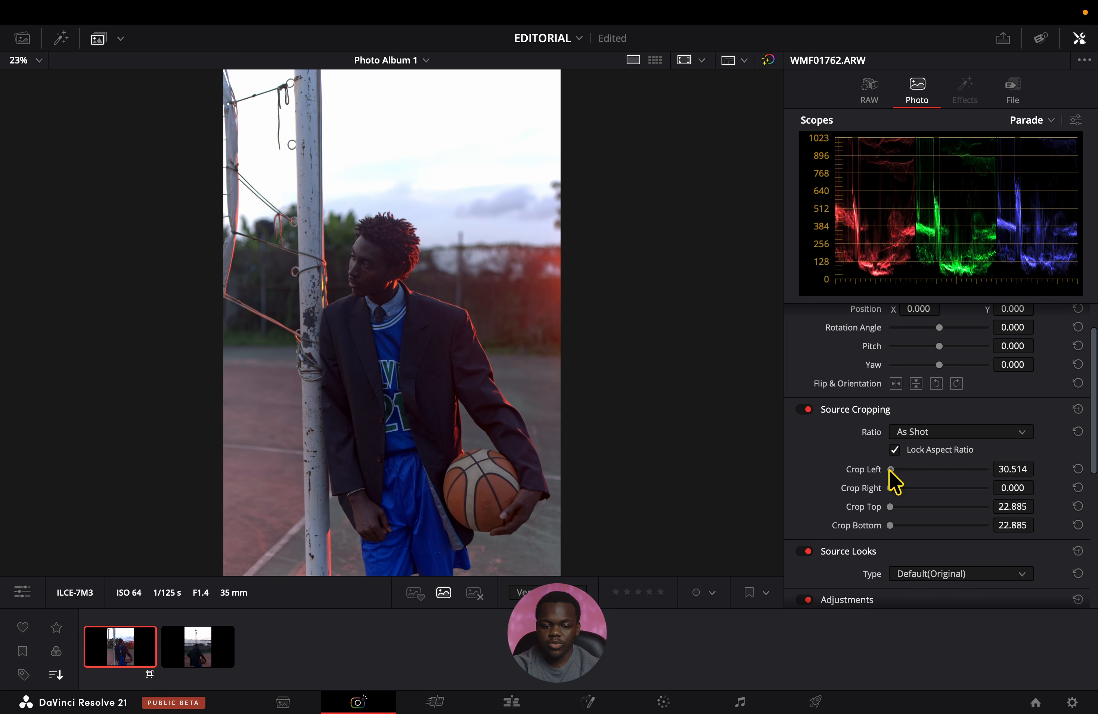
{"action": "scroll", "coordinate": [900, 515], "scroll_direction": "down", "scroll_amount": 8}
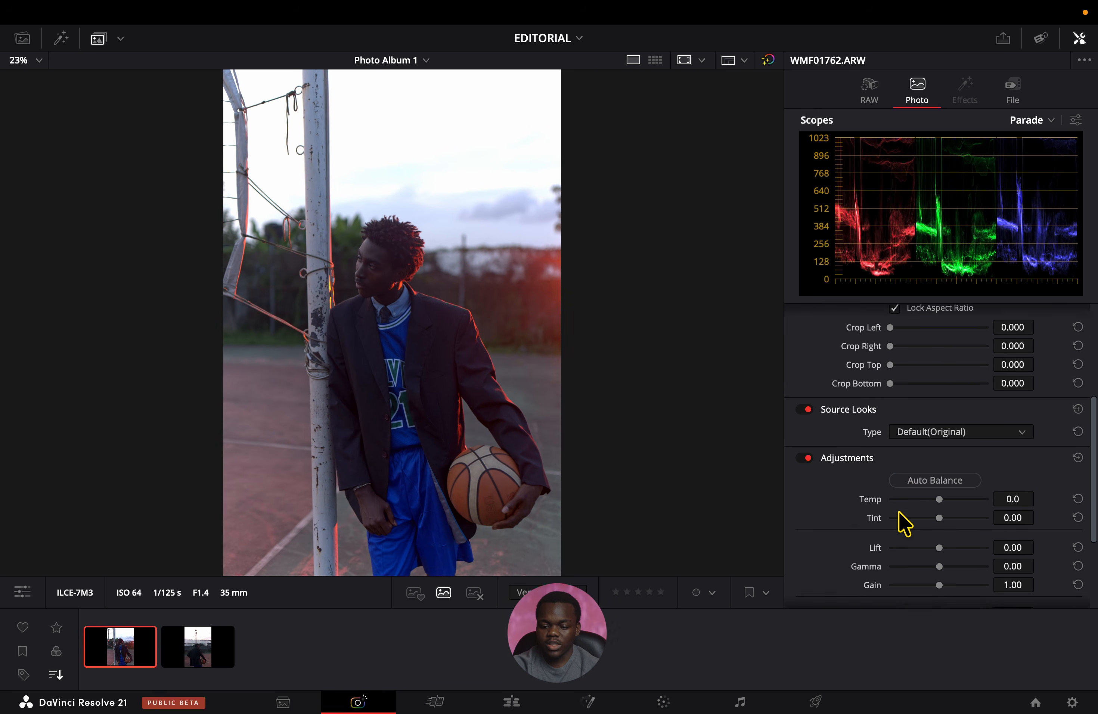
{"action": "scroll", "coordinate": [904, 524], "scroll_direction": "down", "scroll_amount": 2}
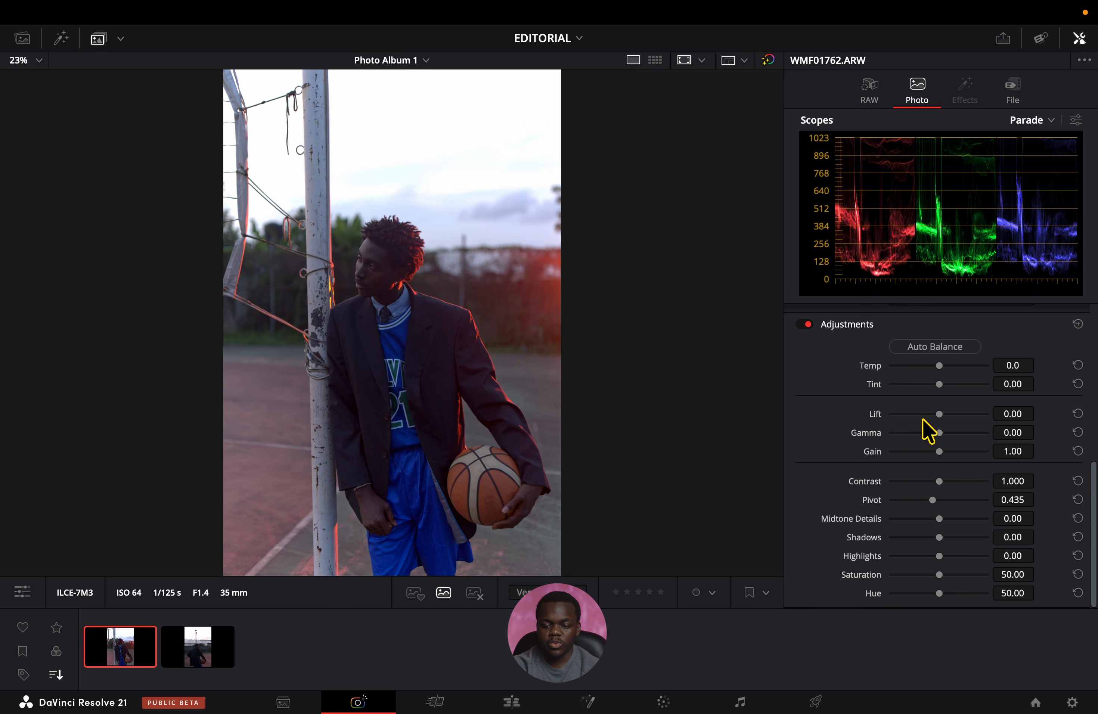
{"action": "left_click_drag", "start_coordinate": [938, 415], "coordinate": [939, 417]}
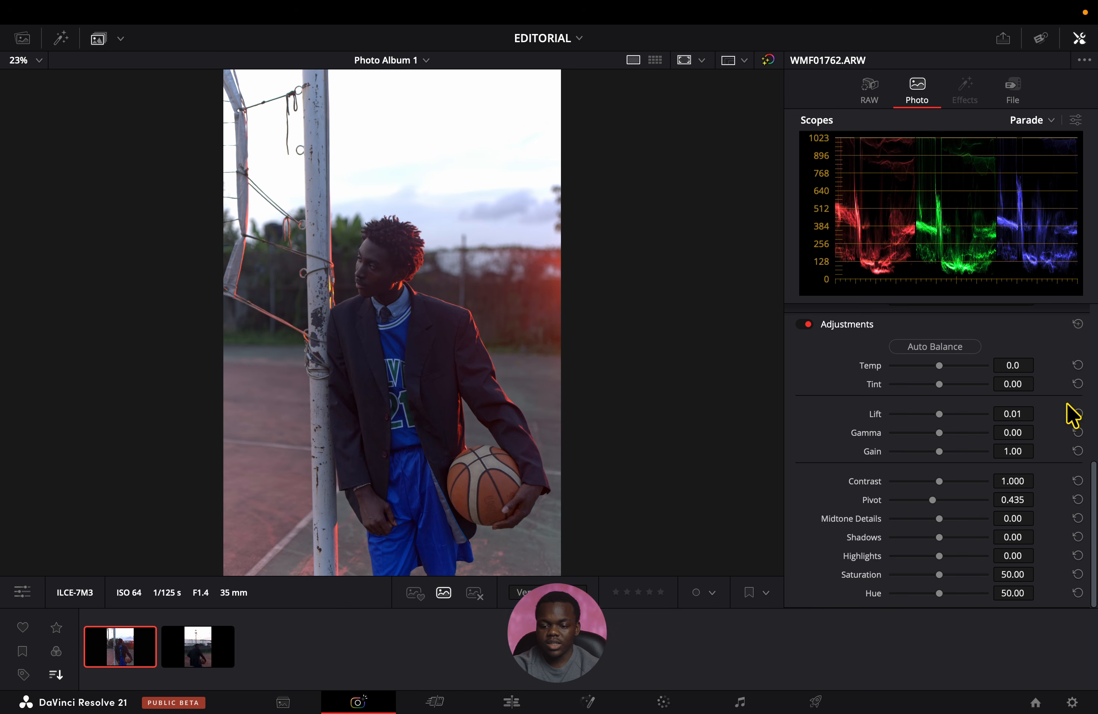
{"action": "left_click", "coordinate": [1076, 413]}
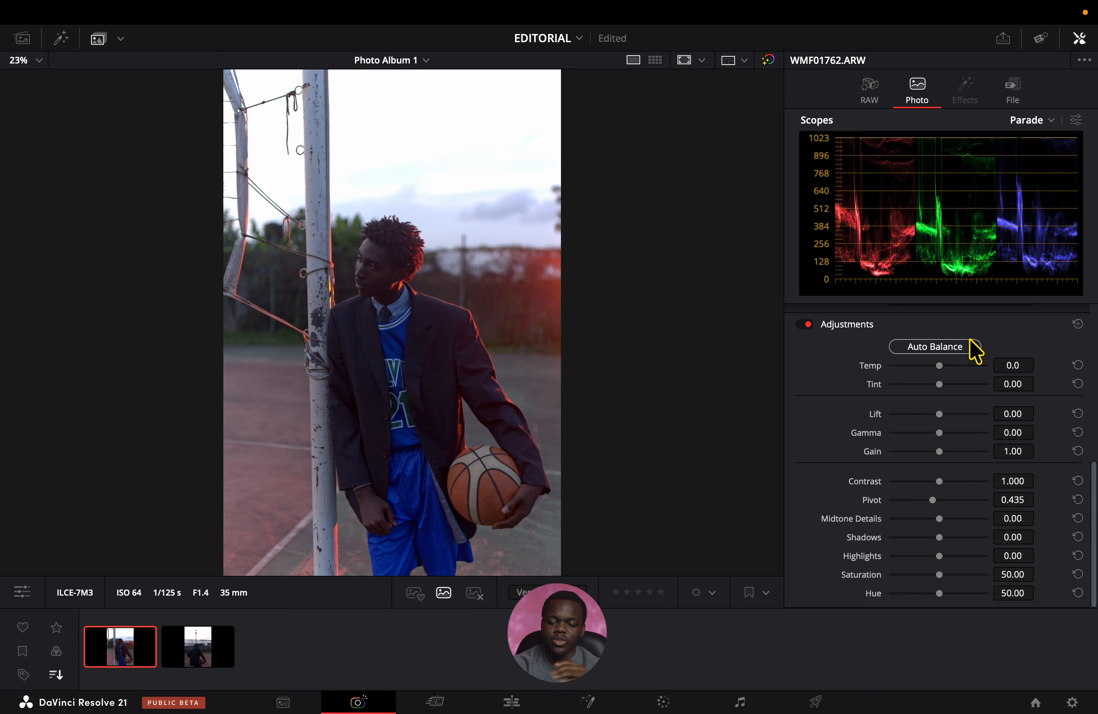
Open the Color page and hide the stills gallery and the album photo strip.
{"action": "left_click", "coordinate": [671, 701]}
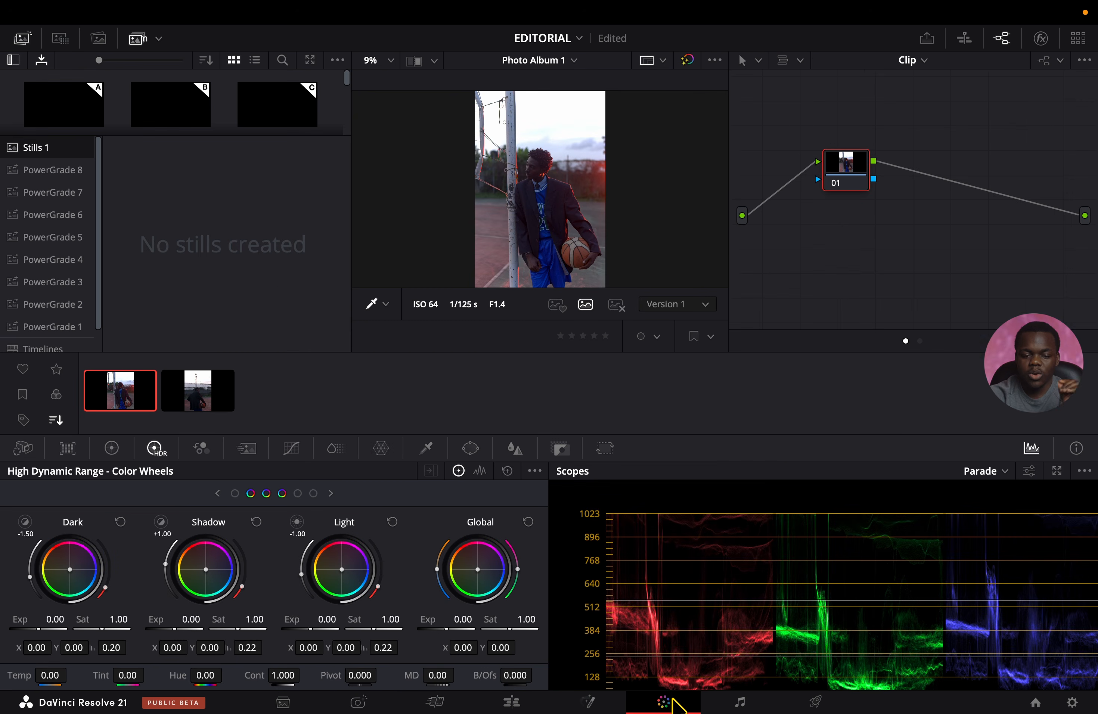
{"action": "left_click", "coordinate": [22, 38]}
{"action": "left_click", "coordinate": [138, 39]}
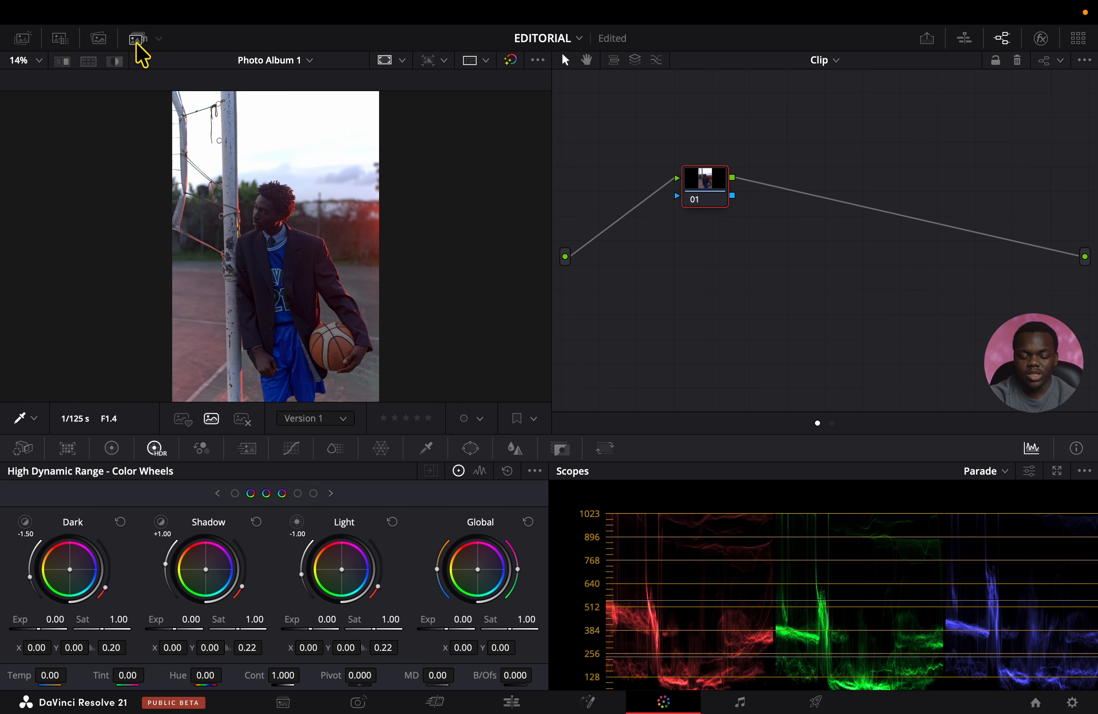
Add a serial node after node 01 and show the node editor in List View.
{"action": "left_click_drag", "start_coordinate": [710, 188], "coordinate": [668, 195]}
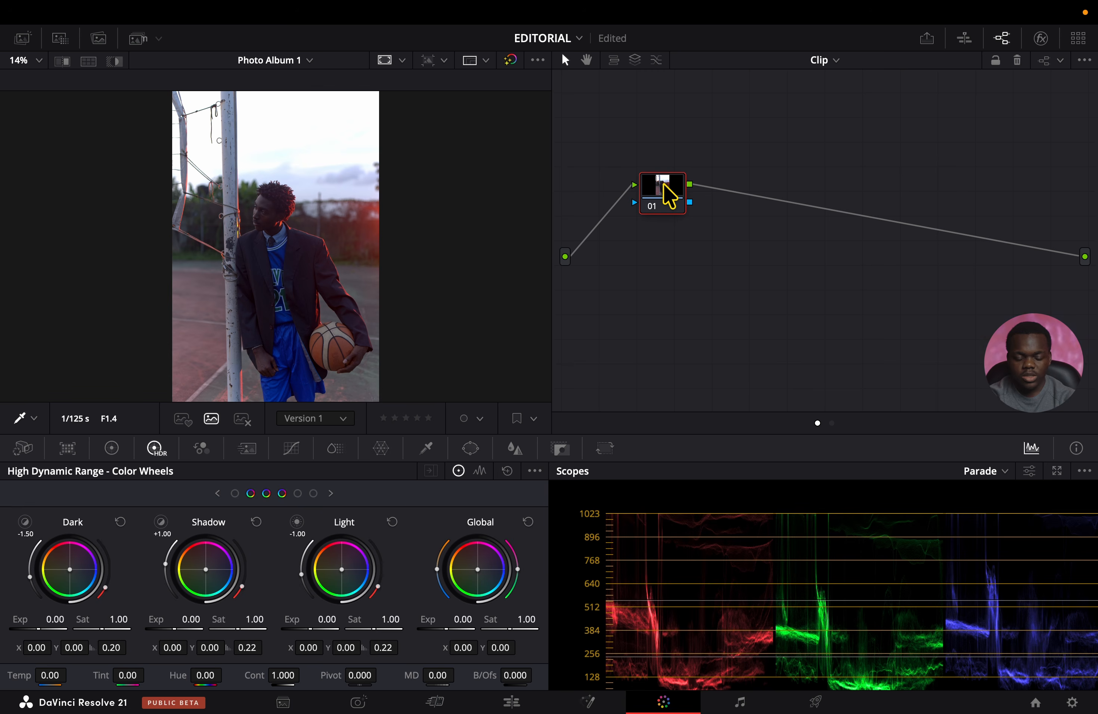
{"action": "key", "text": "alt+s"}
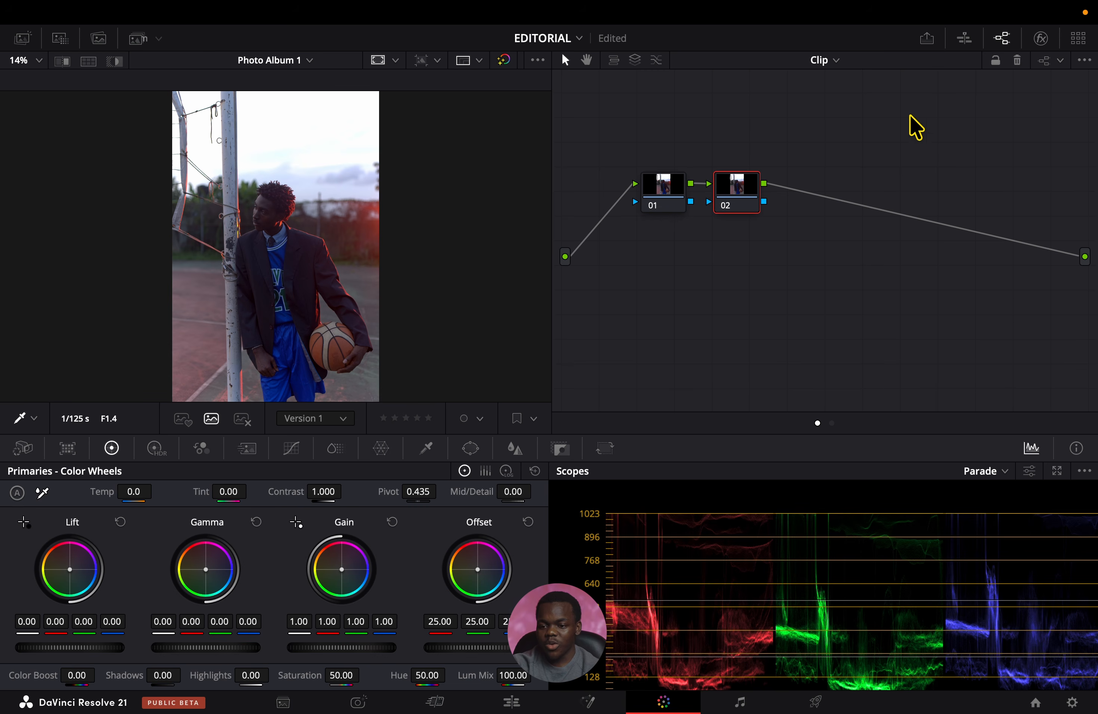
{"action": "left_click", "coordinate": [1059, 60]}
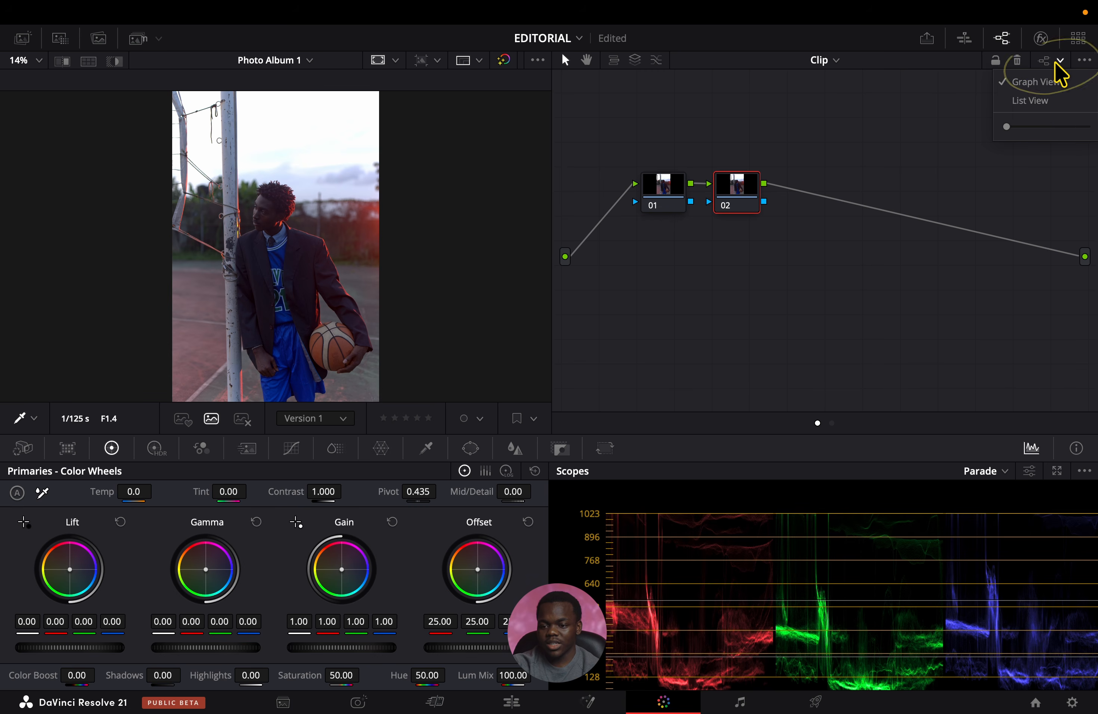
{"action": "left_click", "coordinate": [1052, 100]}
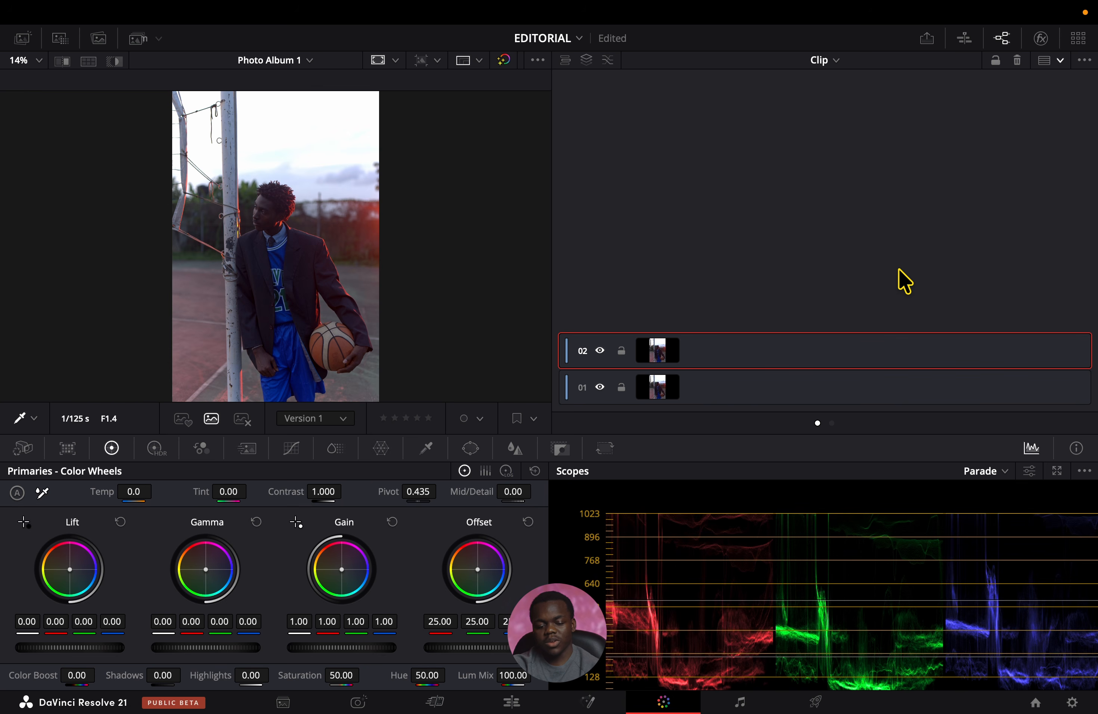
Add three more nodes above node 02 in the list and return the node editor to Graph View.
{"action": "key", "text": "alt+l"}
{"action": "key", "text": "alt+l"}
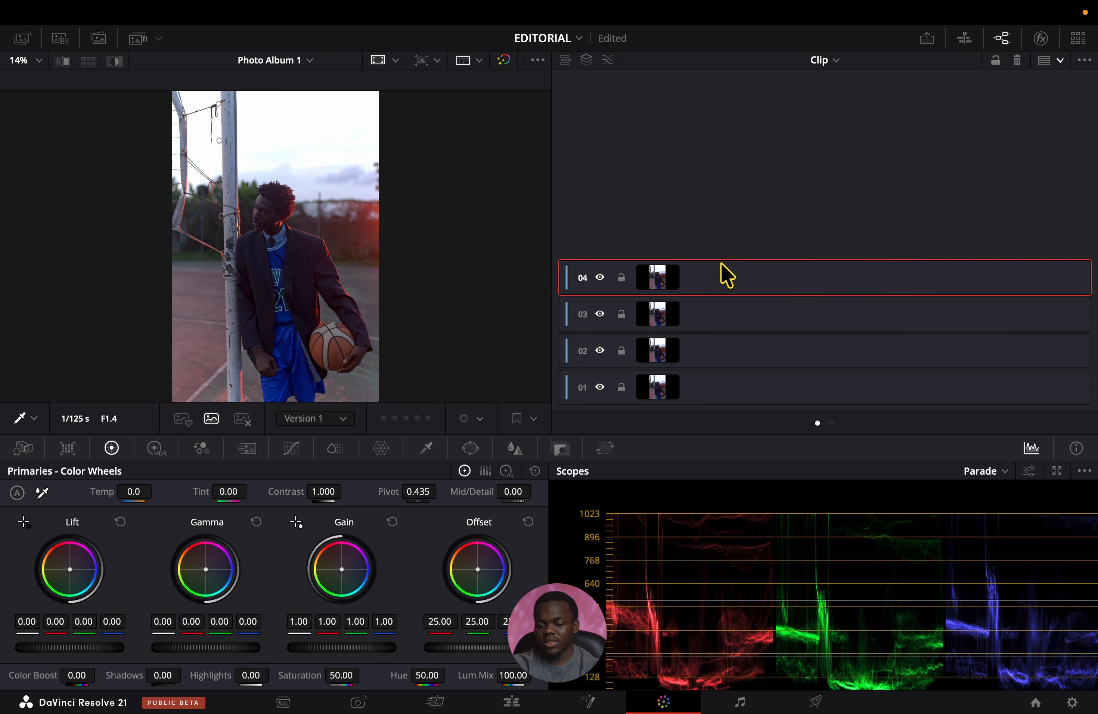
{"action": "key", "text": "alt+l"}
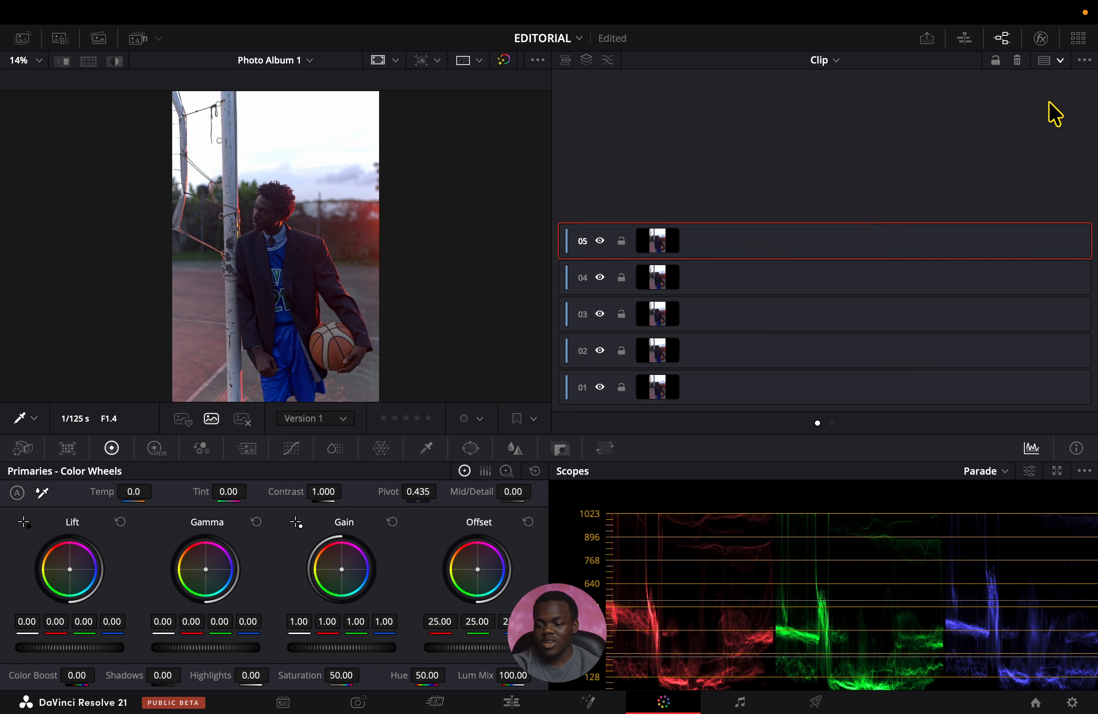
{"action": "left_click", "coordinate": [1056, 81]}
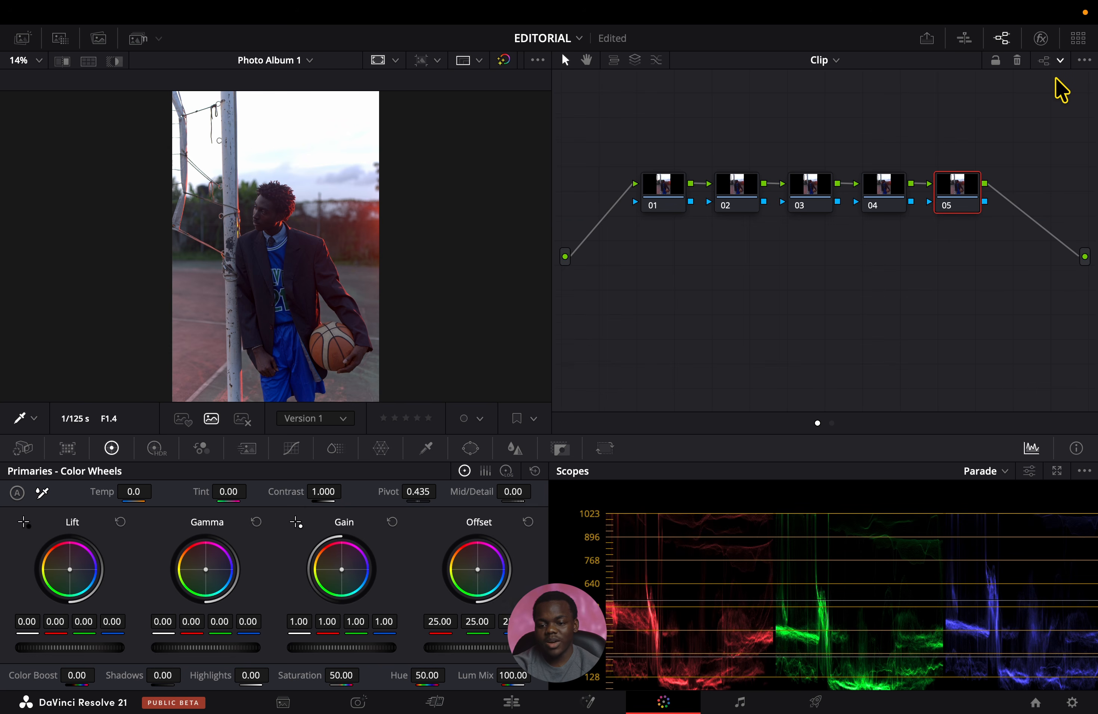
Replace nodes 02 to 05 with a single serial node after node 01, labelled LOOK.
{"action": "left_click_drag", "start_coordinate": [1043, 105], "coordinate": [706, 246]}
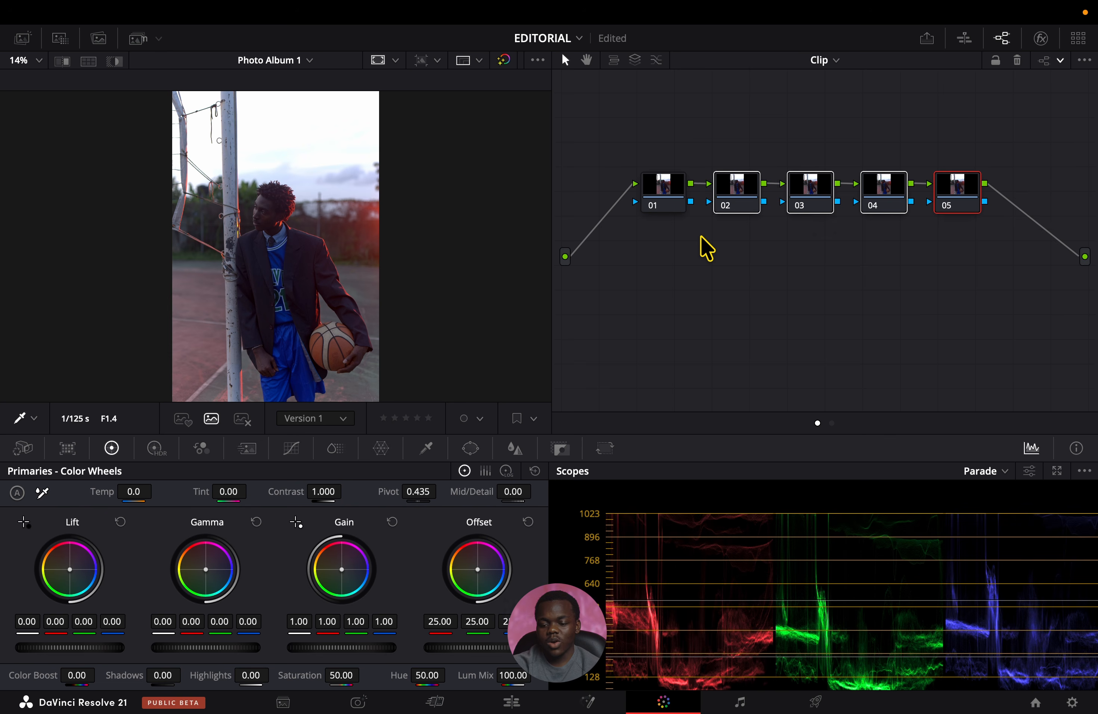
{"action": "key", "text": "Delete"}
{"action": "key", "text": "alt+s"}
{"action": "right_click", "coordinate": [742, 188]}
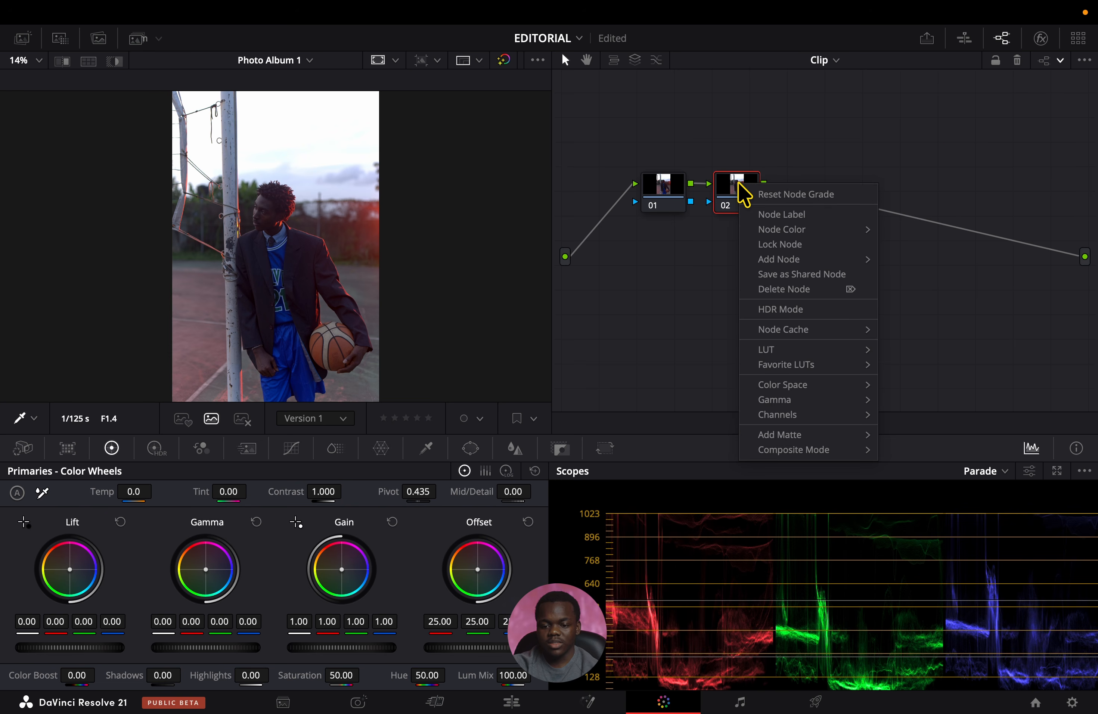
{"action": "left_click", "coordinate": [759, 224]}
{"action": "type", "text": "LOOK"}
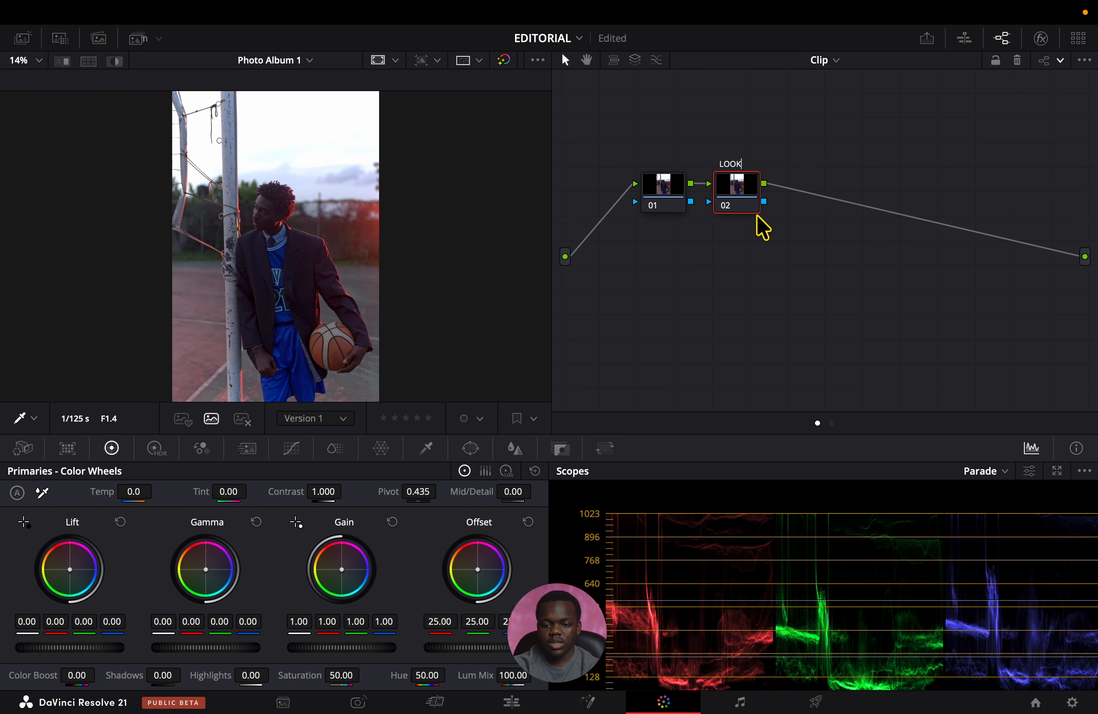
{"action": "key", "text": "Return"}
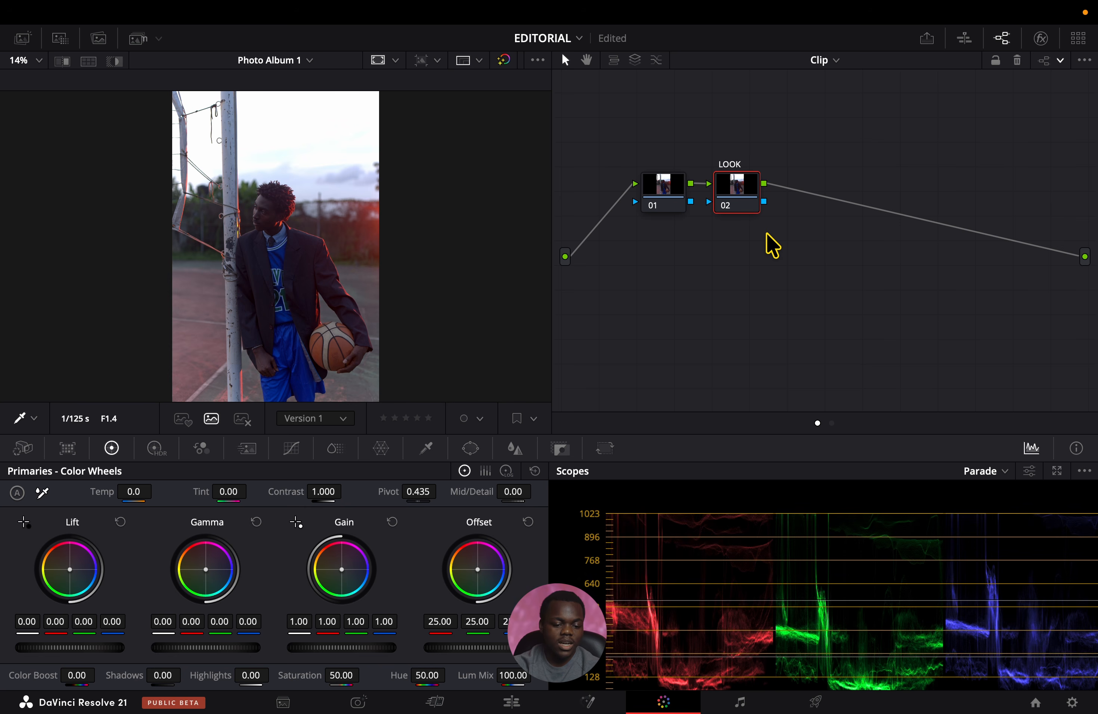
In the HDR wheels, warm the Light zone to about X -0.09, Y 0.01, with saturation 0.86 and exposure -0.43.
{"action": "left_click", "coordinate": [156, 448]}
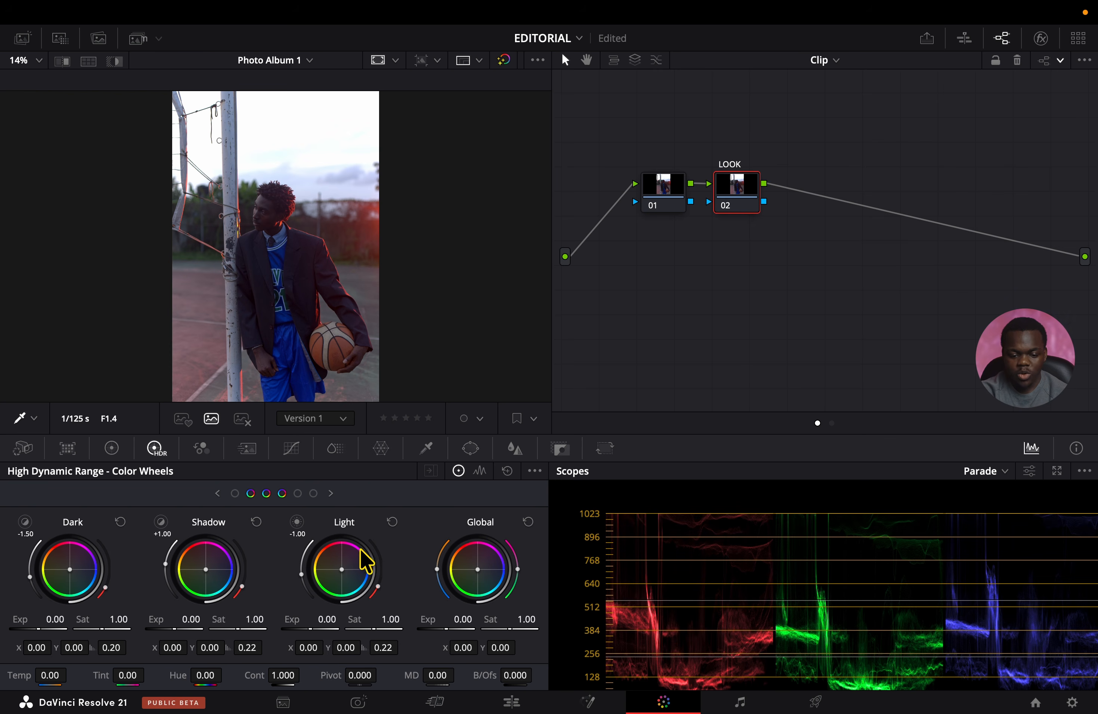
{"action": "left_click", "coordinate": [350, 578]}
{"action": "left_click_drag", "start_coordinate": [342, 552], "coordinate": [330, 551]}
{"action": "left_click_drag", "start_coordinate": [330, 552], "coordinate": [333, 551]}
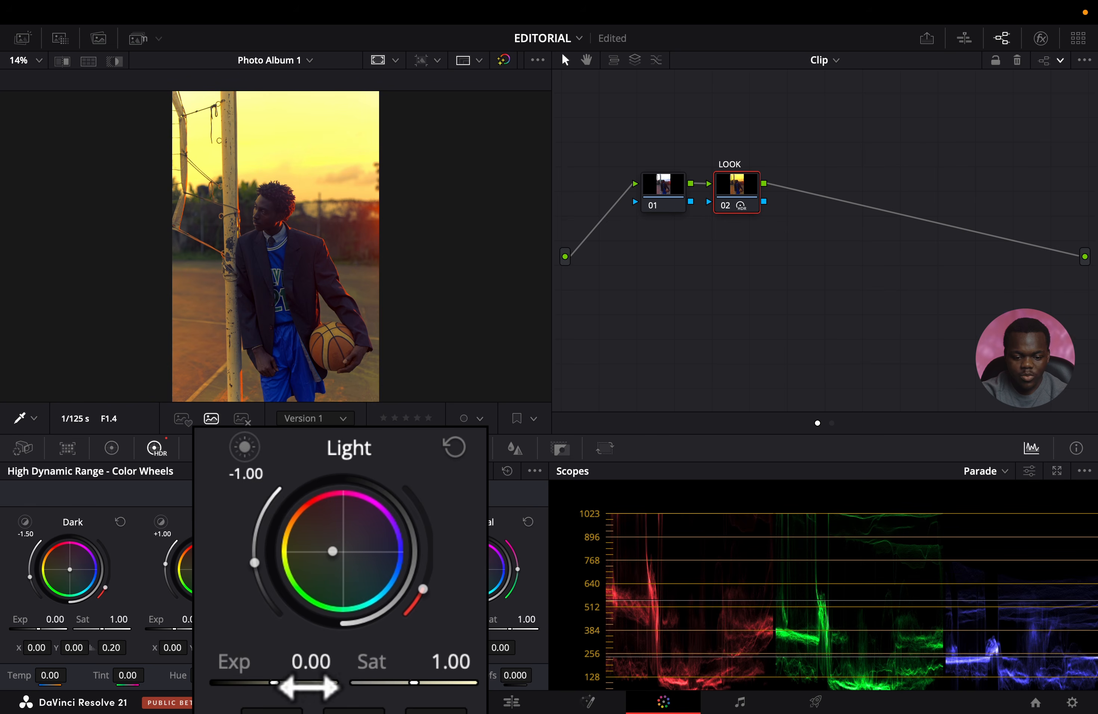
{"action": "left_click_drag", "start_coordinate": [397, 684], "coordinate": [388, 683]}
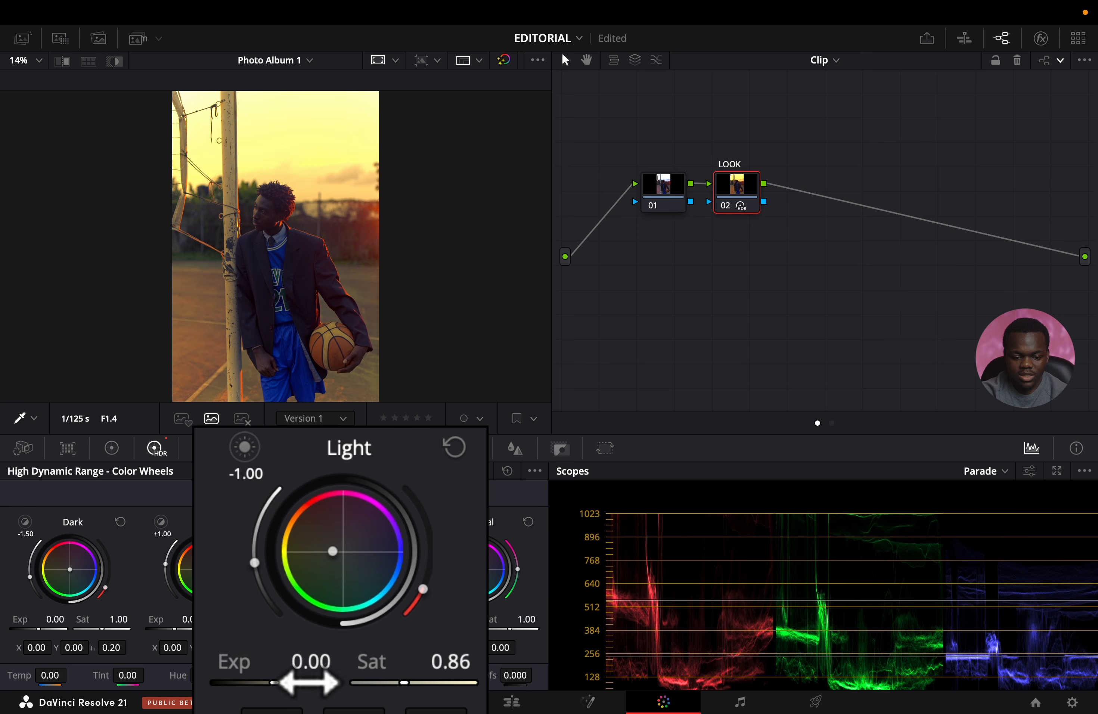
{"action": "left_click_drag", "start_coordinate": [275, 683], "coordinate": [268, 683]}
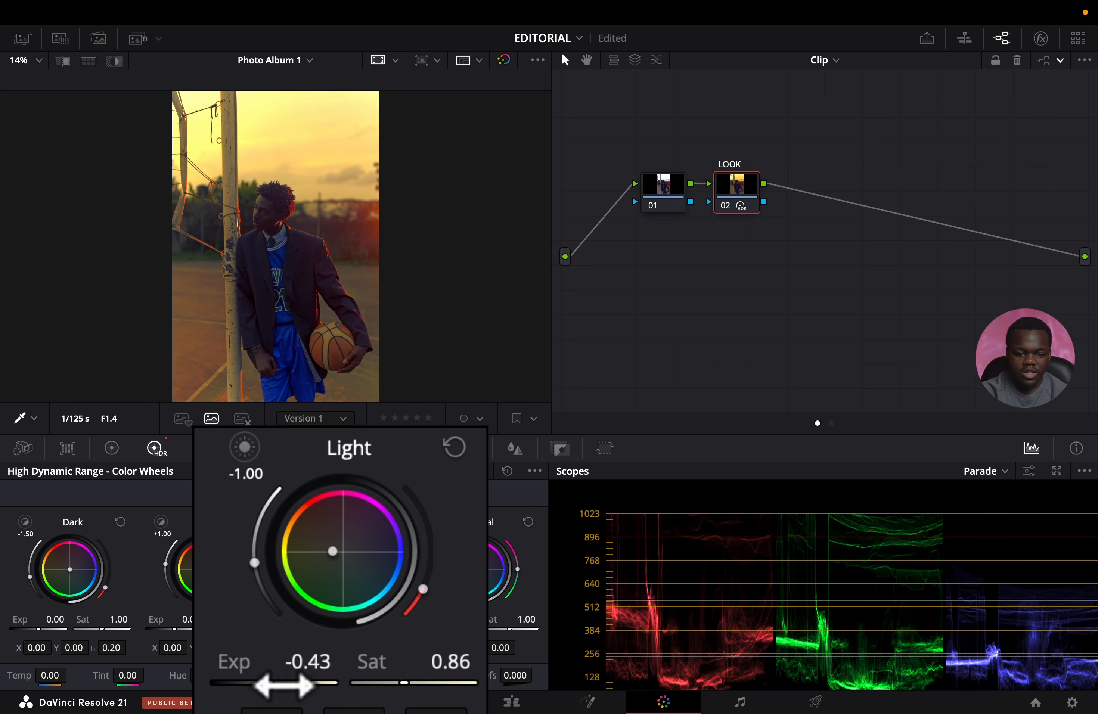
Warm the HDR Highlight zone to about X -0.04, Y 0.00, with exposure -0.54 and saturation 0.83.
{"action": "left_click", "coordinate": [331, 494]}
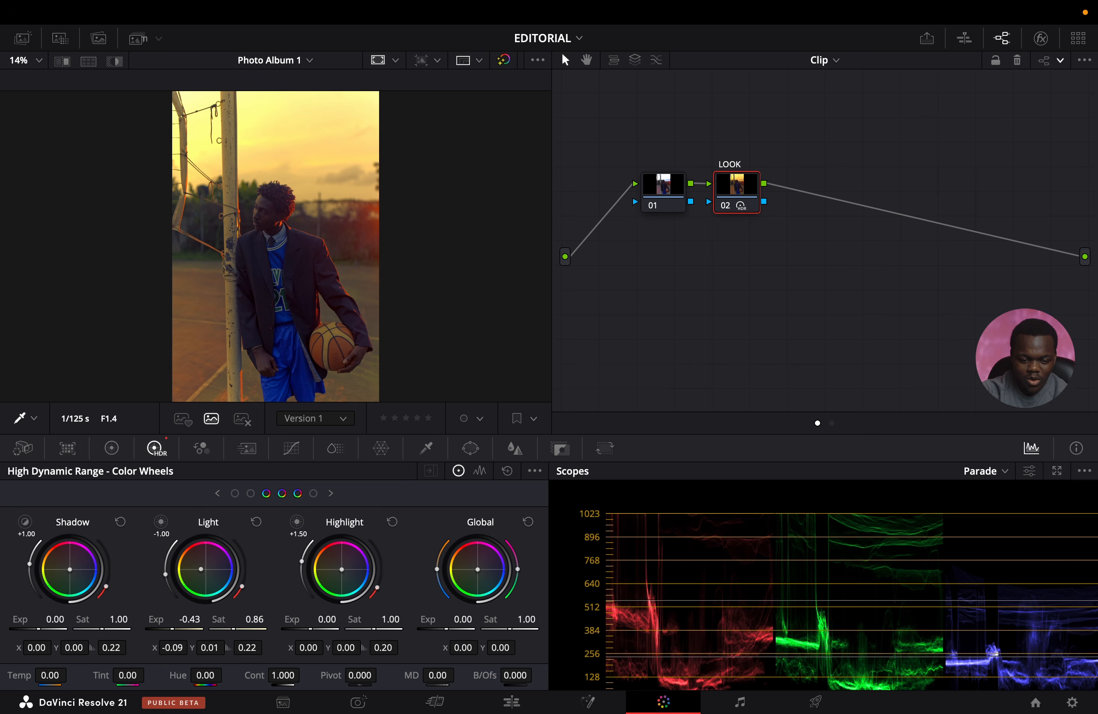
{"action": "left_click_drag", "start_coordinate": [342, 569], "coordinate": [340, 569]}
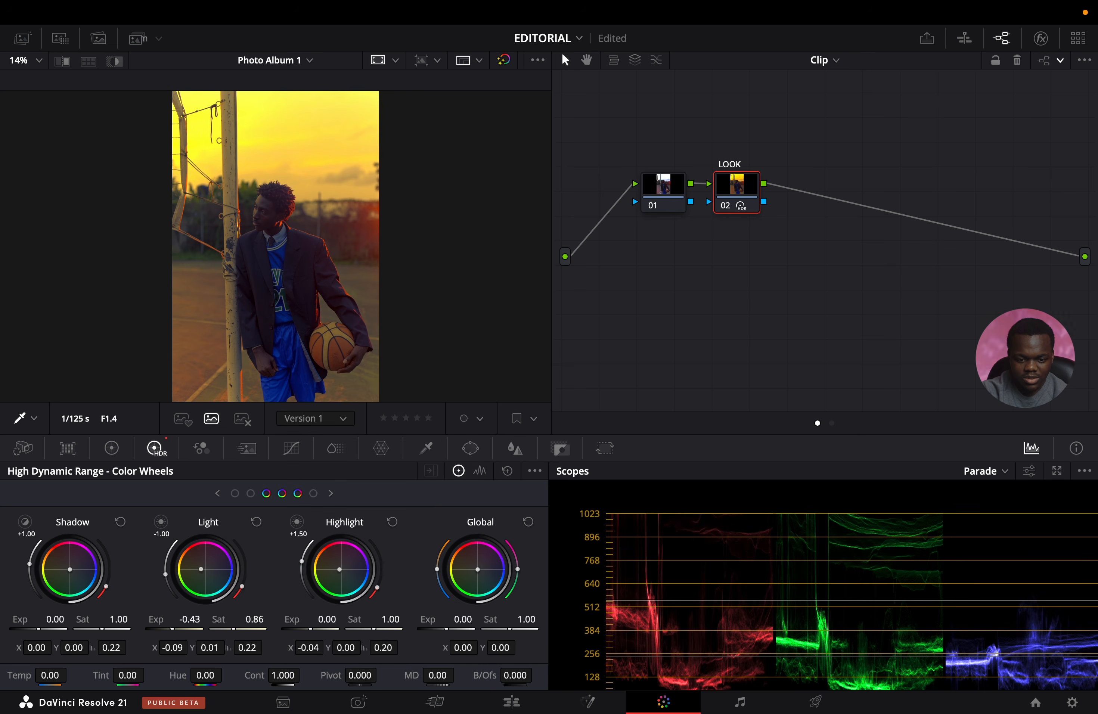
{"action": "left_click_drag", "start_coordinate": [339, 570], "coordinate": [339, 569]}
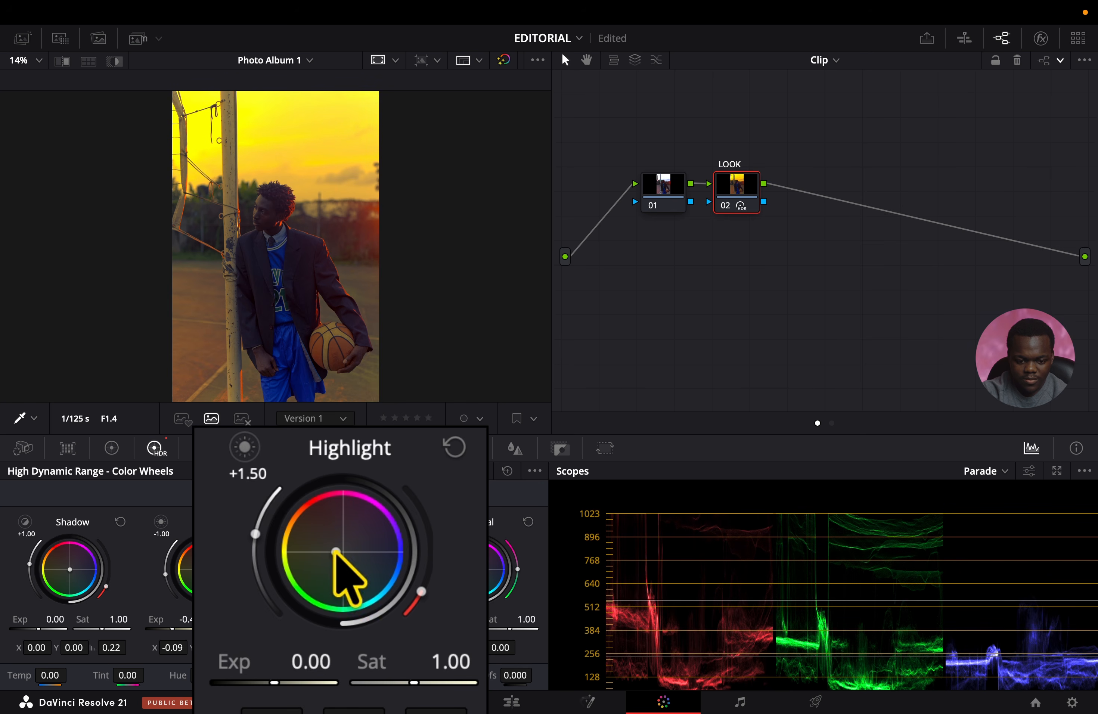
{"action": "left_click_drag", "start_coordinate": [272, 682], "coordinate": [267, 682]}
{"action": "left_click_drag", "start_coordinate": [403, 683], "coordinate": [422, 688]}
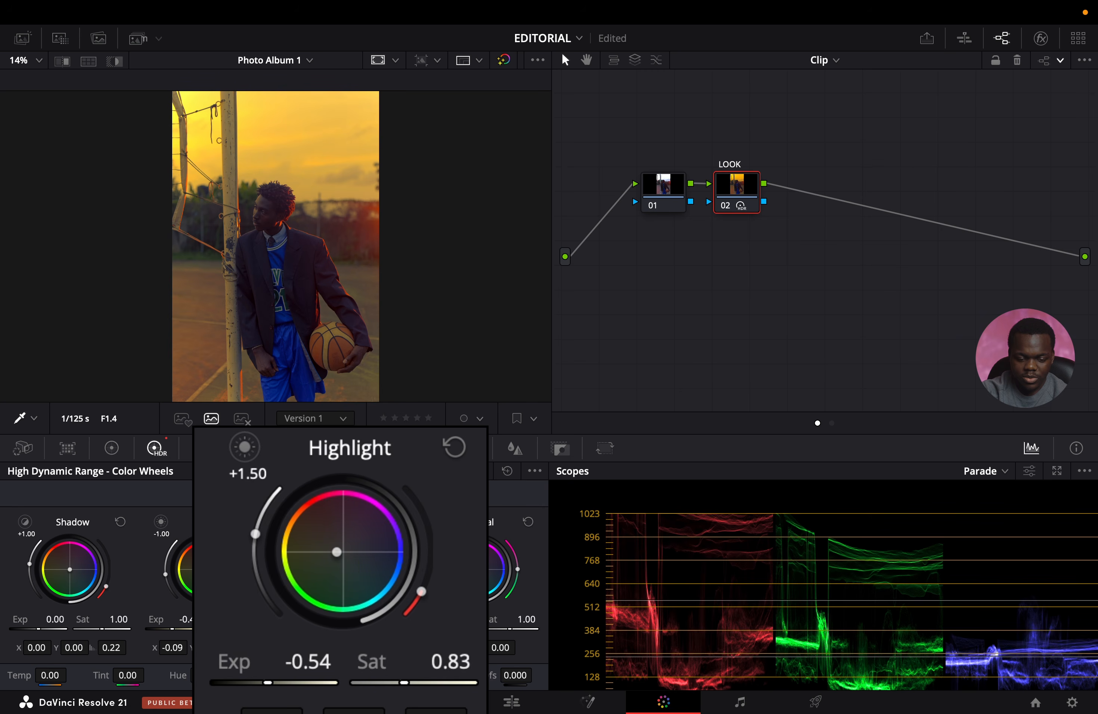
Compare the portrait with and without the LOOK node's grade, including in the full-screen viewer.
{"action": "key", "text": "ctrl+d"}
{"action": "key", "text": "ctrl+d"}
{"action": "key", "text": "ctrl+d"}
{"action": "key", "text": "ctrl+d"}
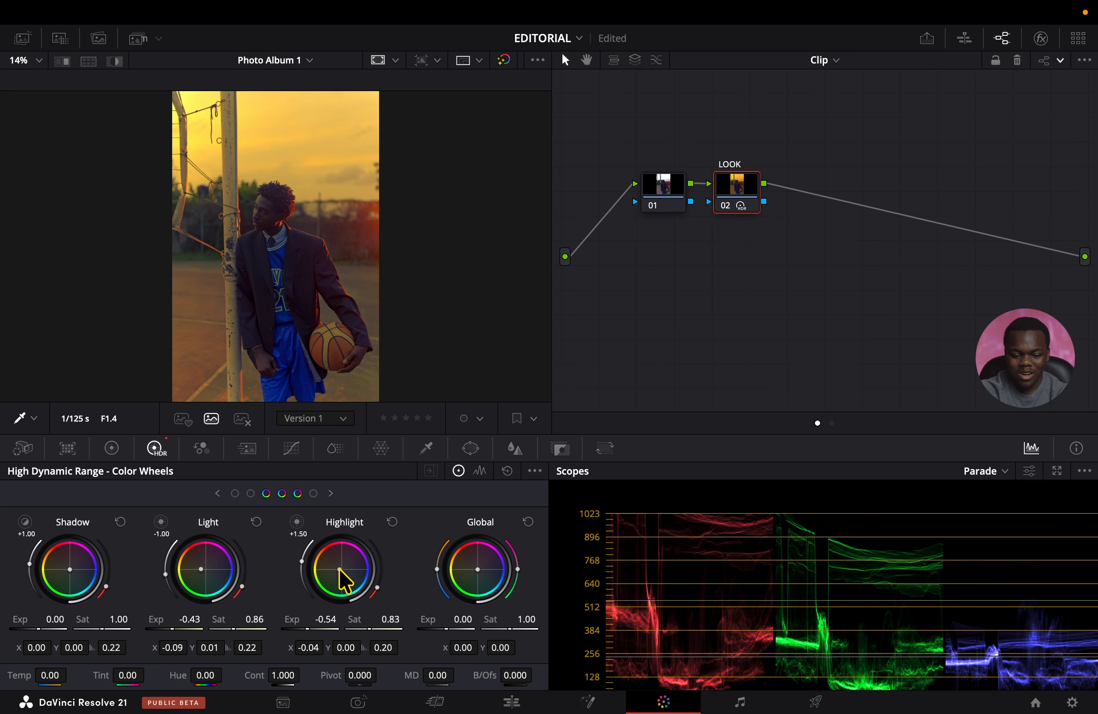
{"action": "key", "text": "ctrl+f"}
{"action": "key", "text": "ctrl+d"}
{"action": "key", "text": "ctrl+d"}
{"action": "key", "text": "ctrl+f"}
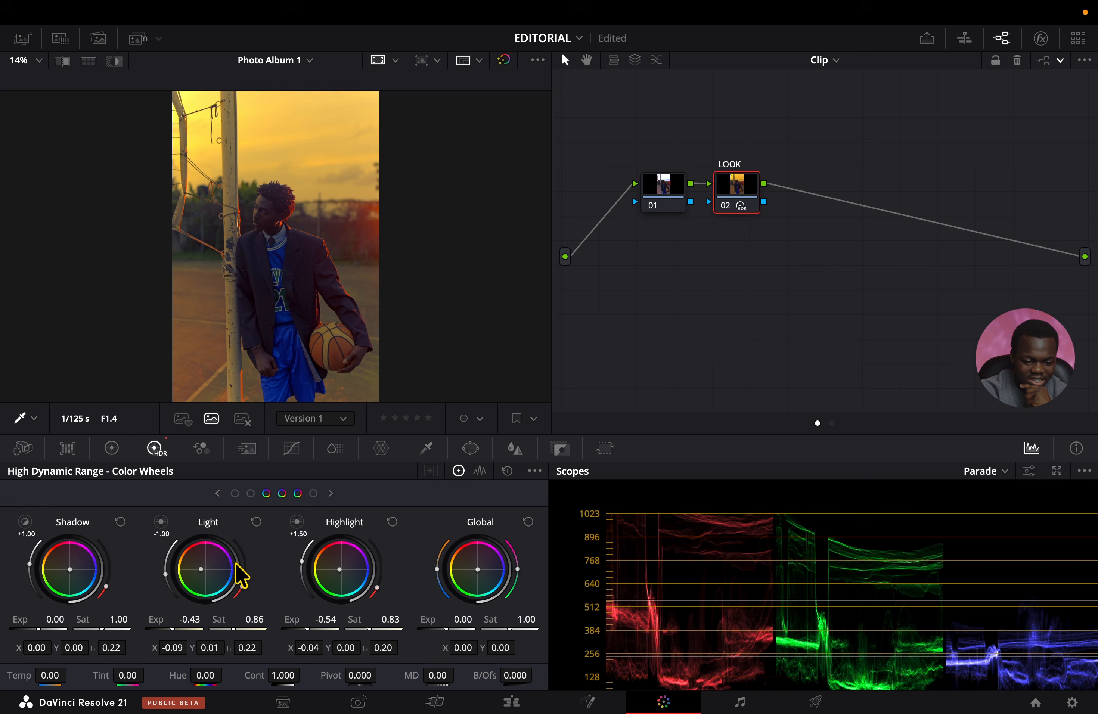
Set the HDR Shadow zone to X -0.01, Y -0.02, exposure -0.15, and the Dark zone to X 0.02, Y -0.01, exposure -0.08.
{"action": "left_click", "coordinate": [217, 493]}
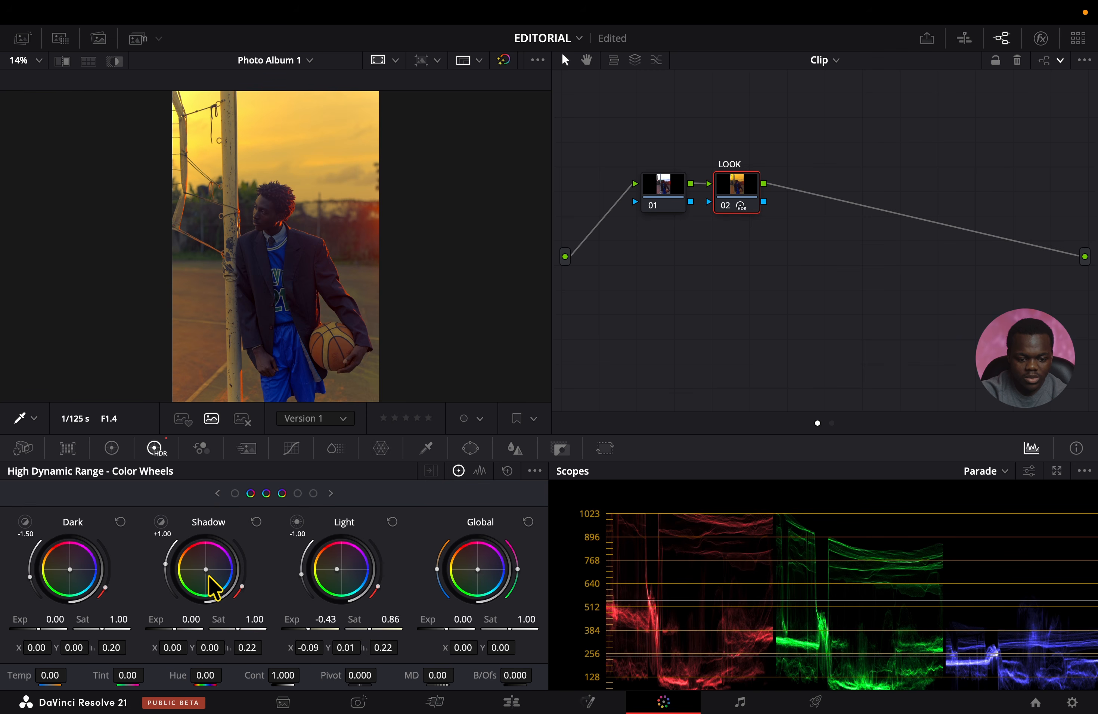
{"action": "left_click_drag", "start_coordinate": [207, 555], "coordinate": [206, 557]}
{"action": "left_click_drag", "start_coordinate": [140, 676], "coordinate": [135, 676]}
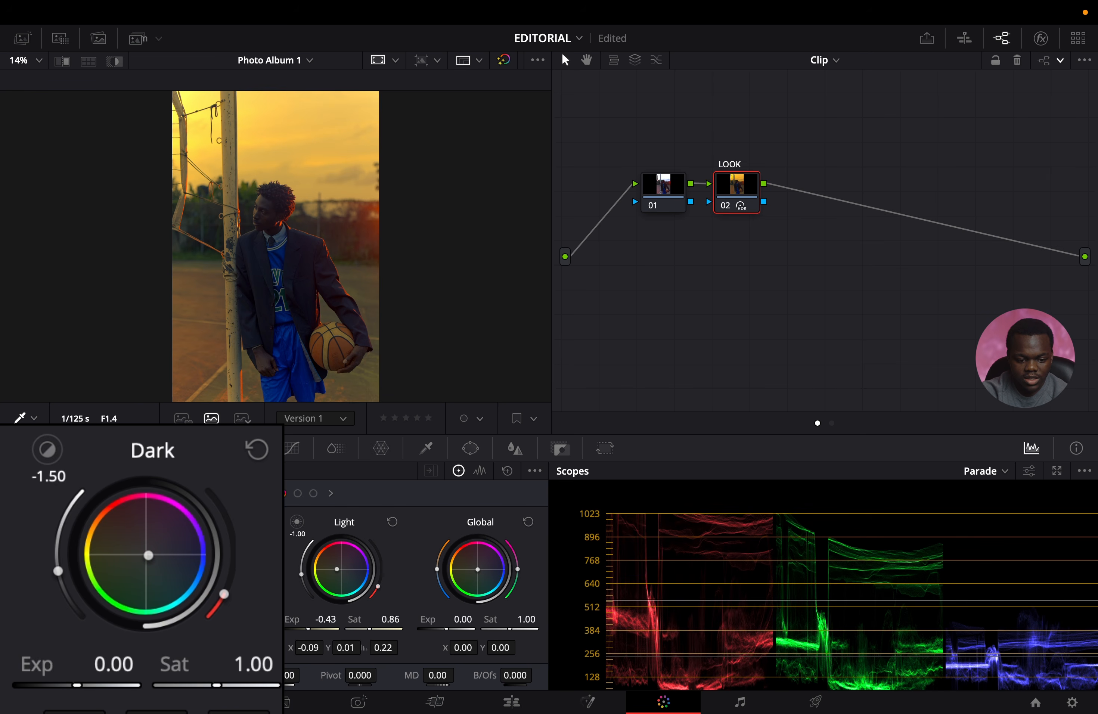
{"action": "left_click_drag", "start_coordinate": [96, 689], "coordinate": [96, 690]}
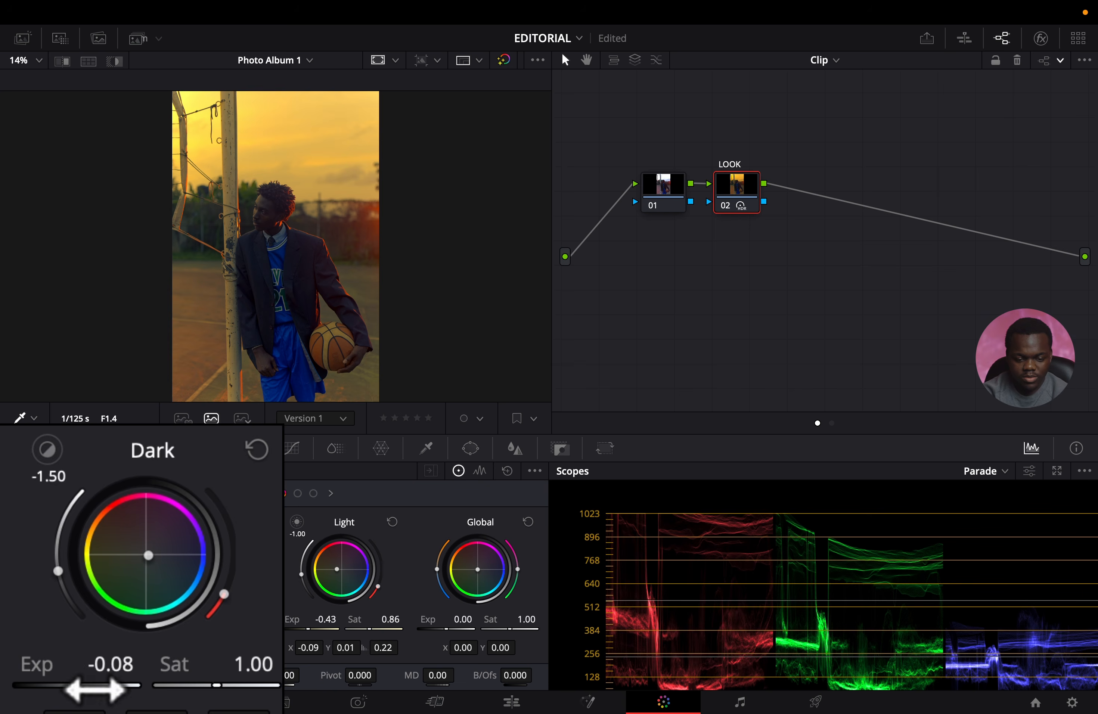
Compare the ungraded and graded portrait in the full-screen viewer.
{"action": "key", "text": "super+f"}
{"action": "key", "text": "shift+d"}
{"action": "key", "text": "shift+d"}
{"action": "key", "text": "shift+d"}
{"action": "key", "text": "shift+d"}
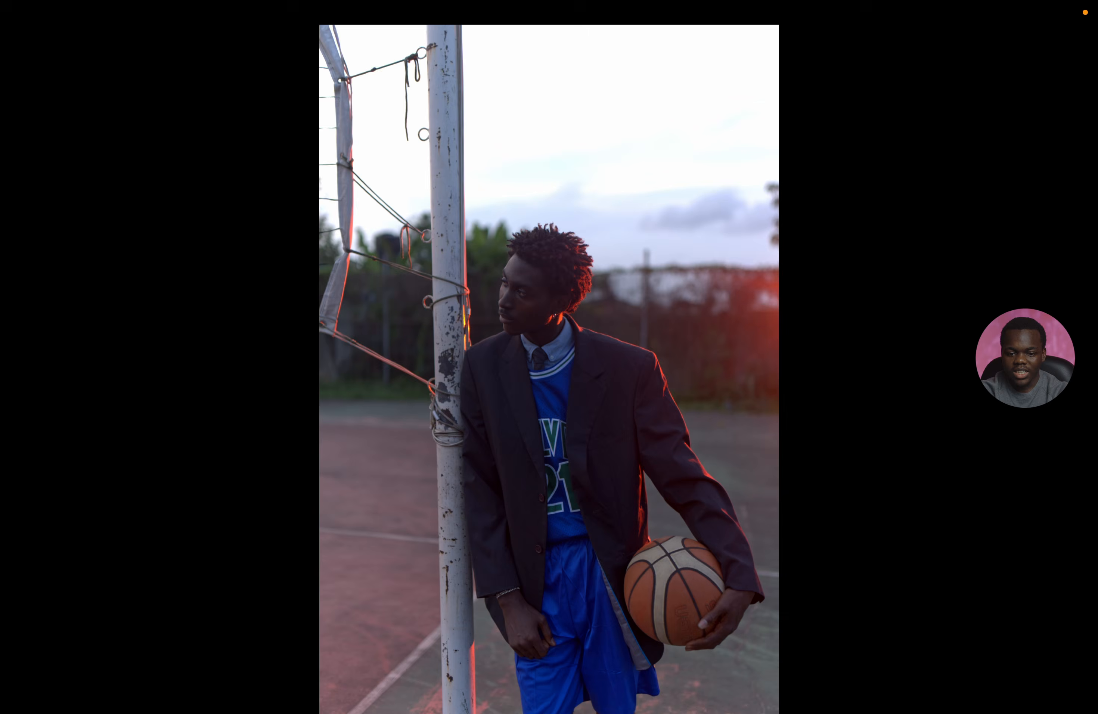
{"action": "key", "text": "Escape"}
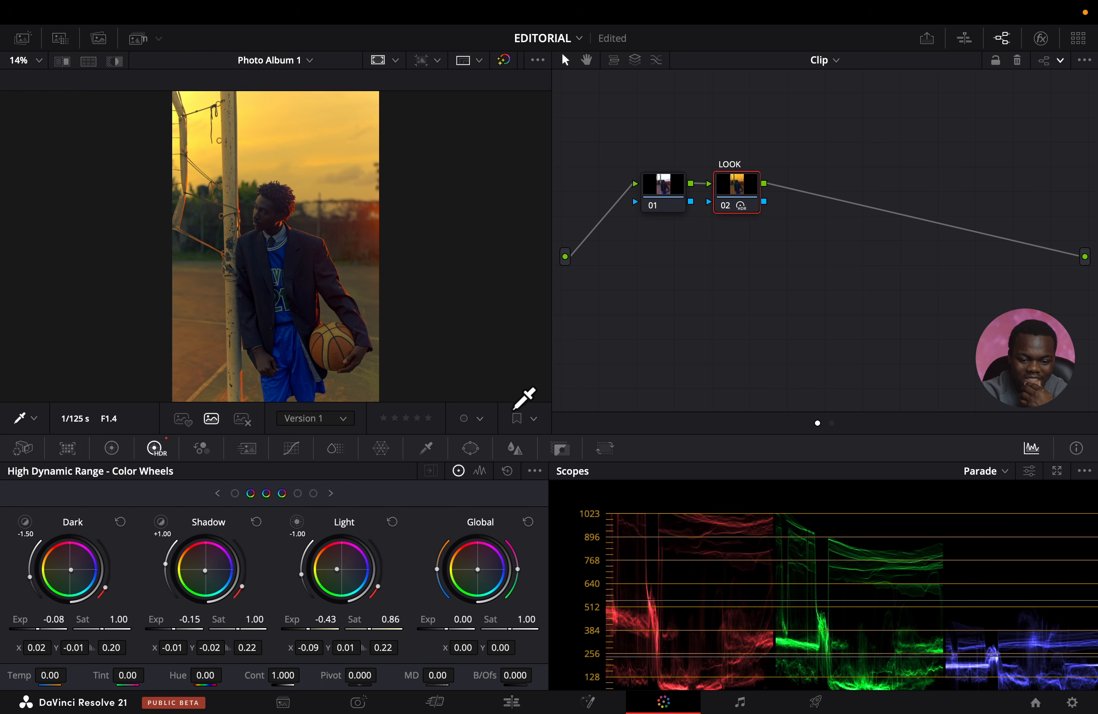
Set the portrait's Midtone Details to 35.88 on the Photo page and return to the Color page.
{"action": "left_click", "coordinate": [357, 702]}
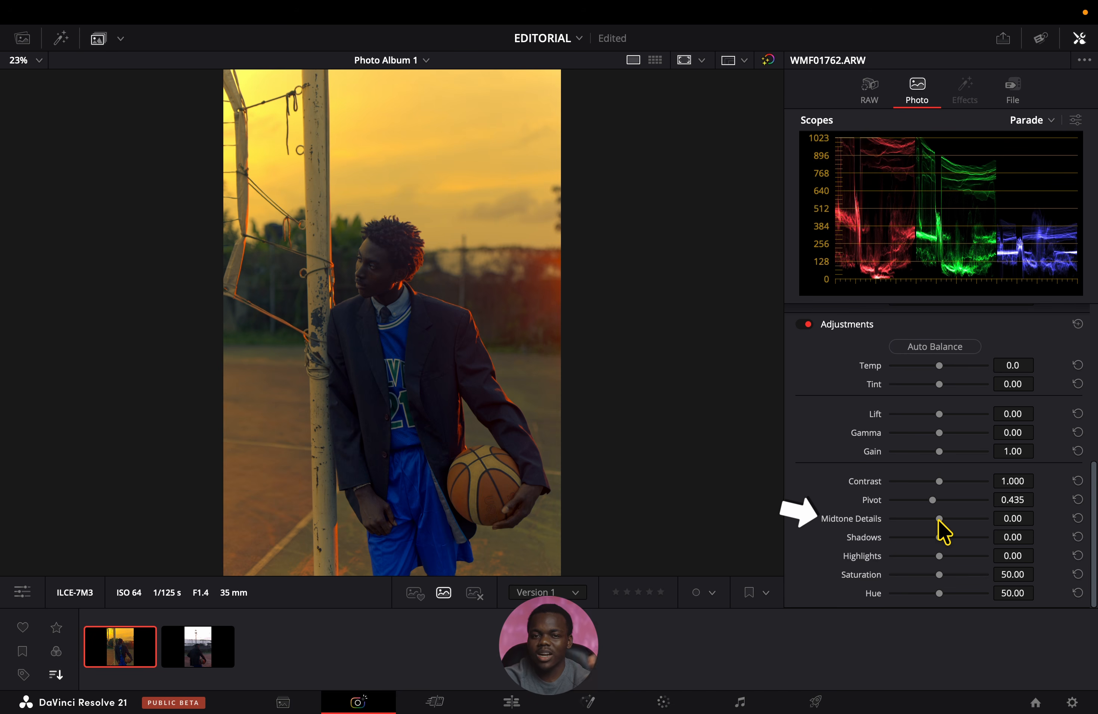
{"action": "left_click_drag", "start_coordinate": [939, 520], "coordinate": [956, 520]}
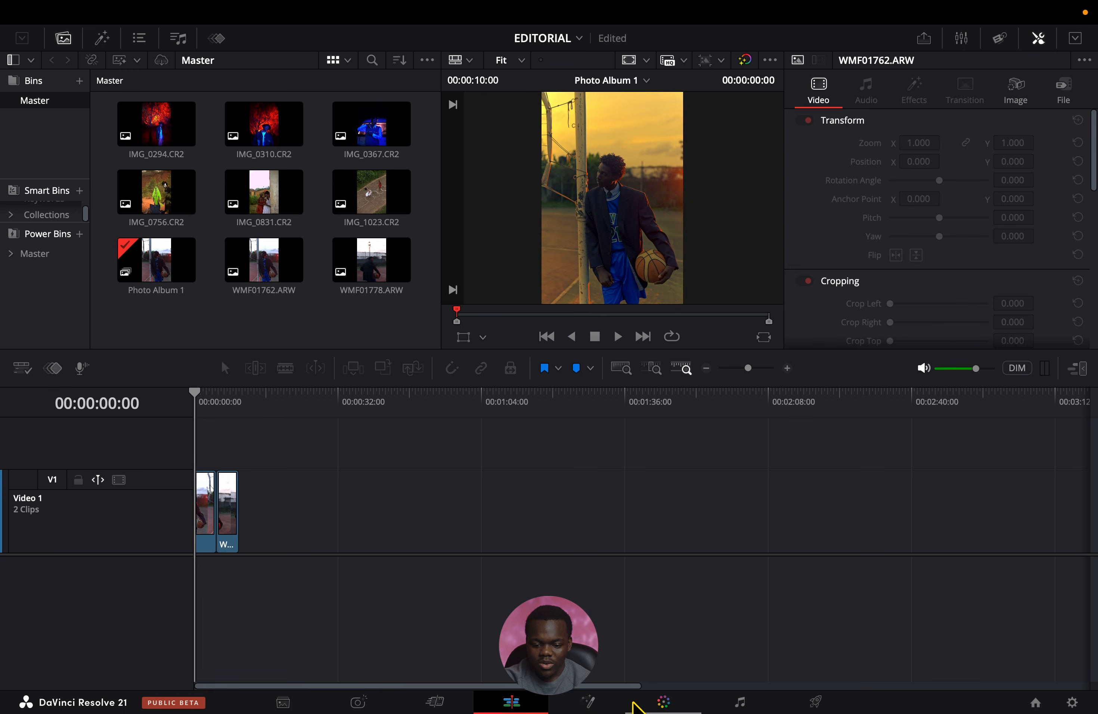
{"action": "left_click", "coordinate": [634, 707]}
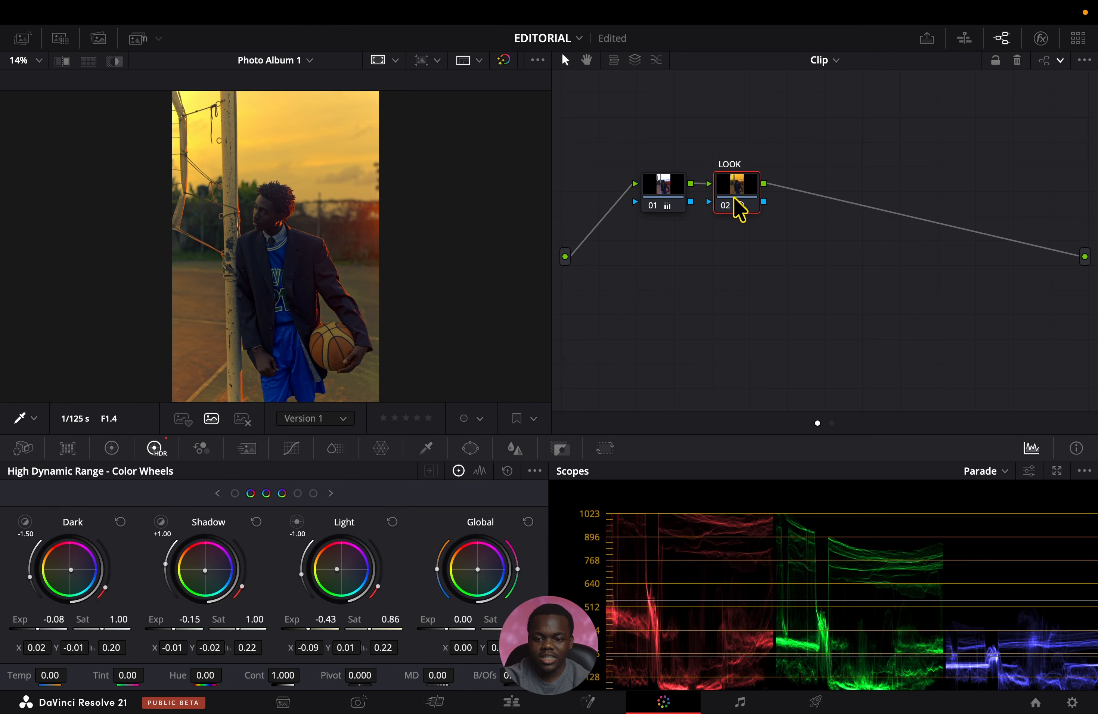
Space the LOOK node slightly away from node 01 and add a serial node after it labelled HSL.
{"action": "left_click_drag", "start_coordinate": [740, 210], "coordinate": [749, 210]}
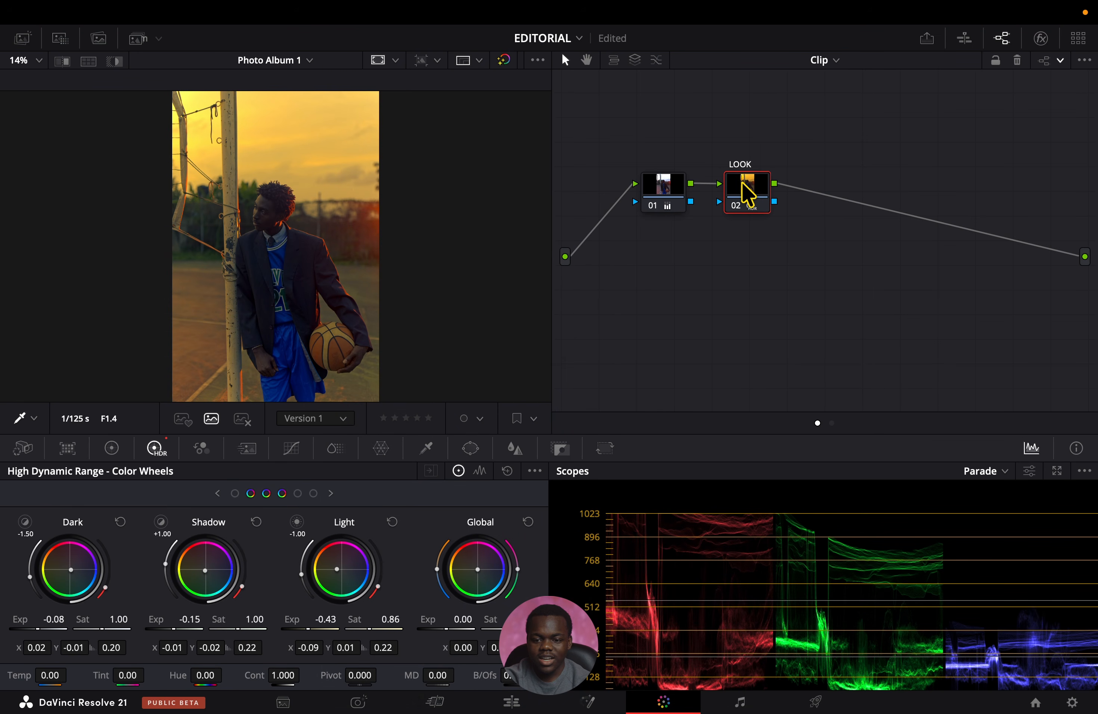
{"action": "key", "text": "alt+s"}
{"action": "right_click", "coordinate": [824, 194]}
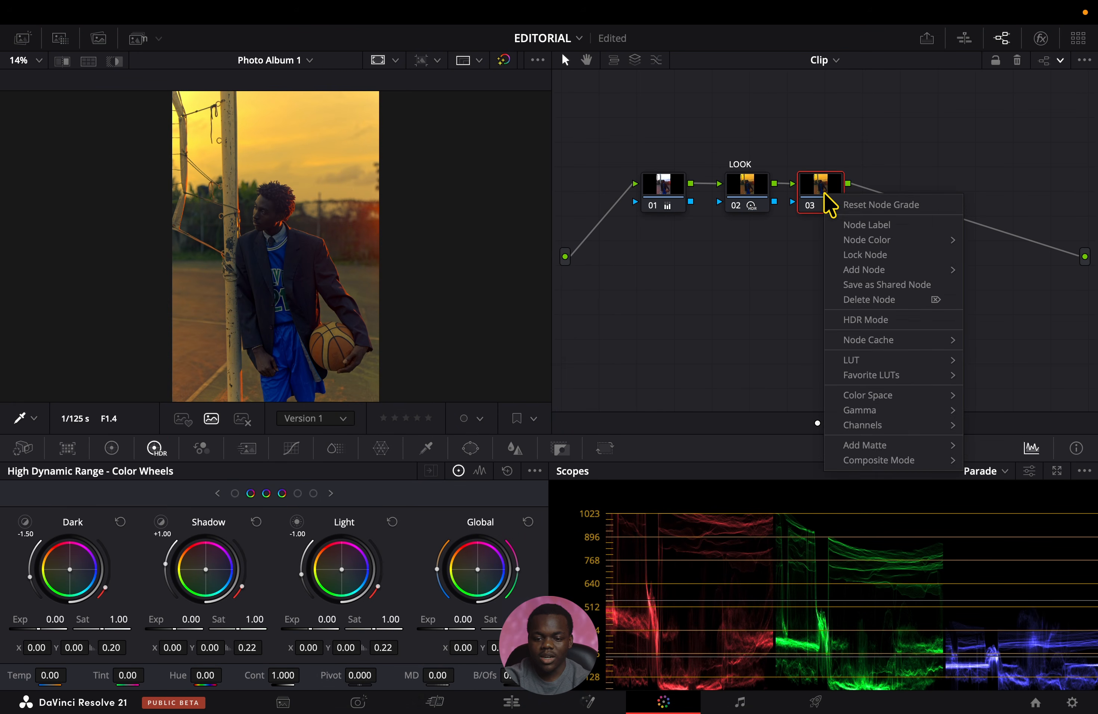
{"action": "left_click", "coordinate": [852, 226]}
{"action": "type", "text": "HSL"}
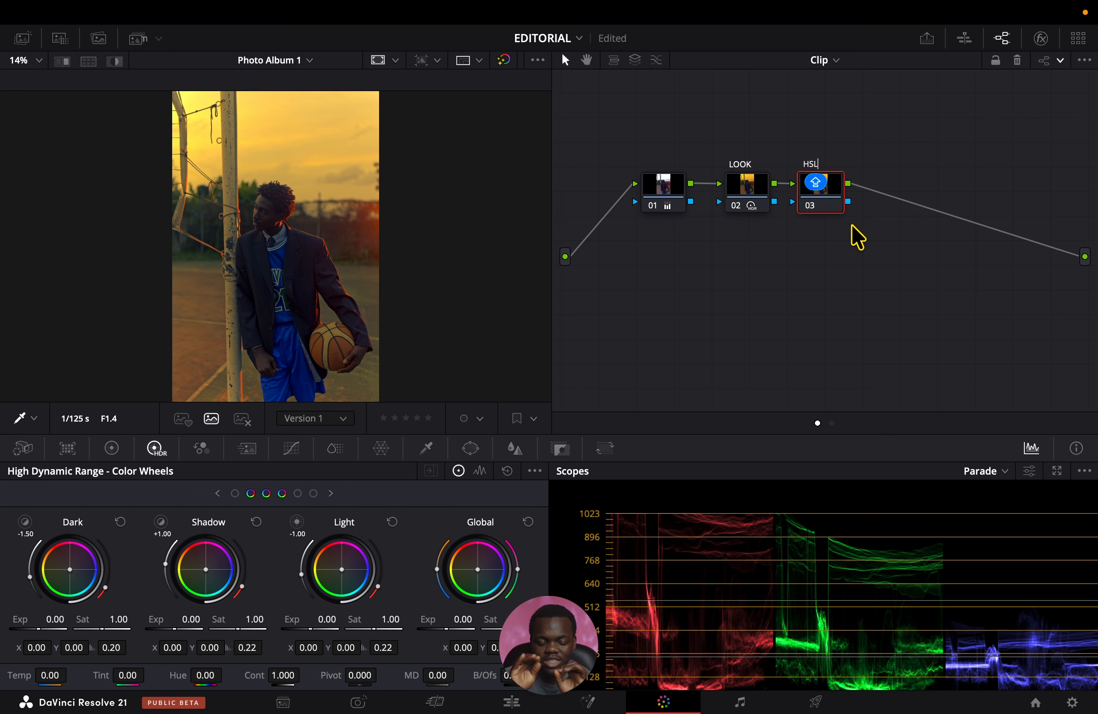
{"action": "key", "text": "Return"}
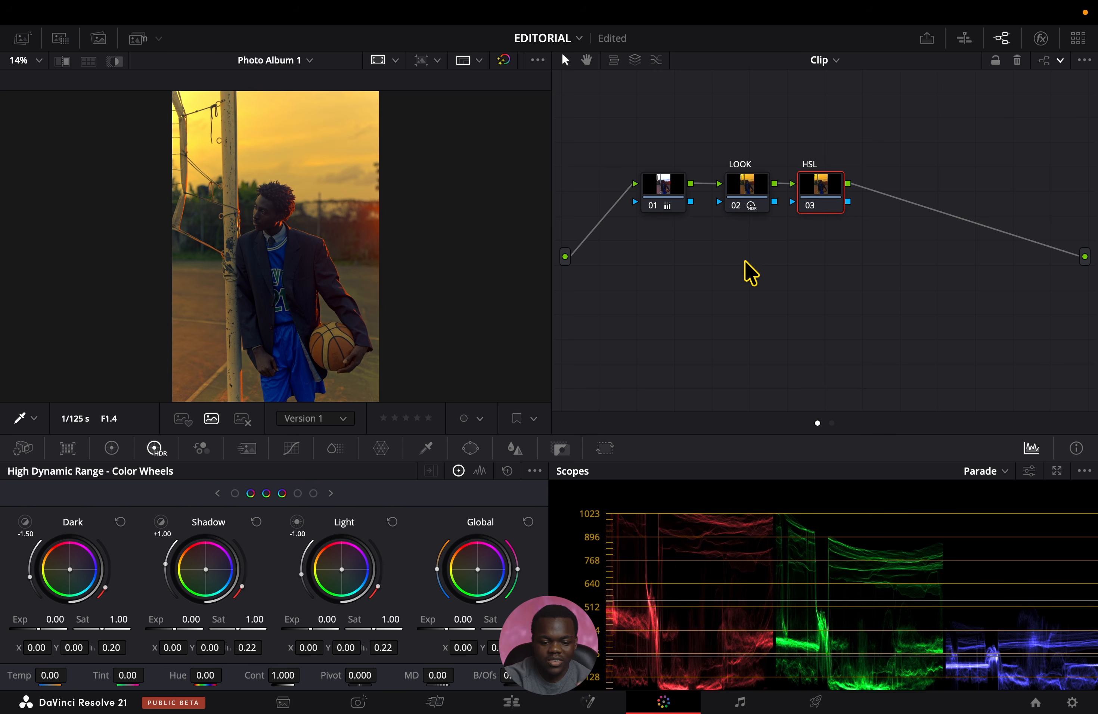
In ColorSlice, set Blue to saturation 0.80, hue 0.28 and density 0.26 on the HSL node.
{"action": "left_click", "coordinate": [336, 456]}
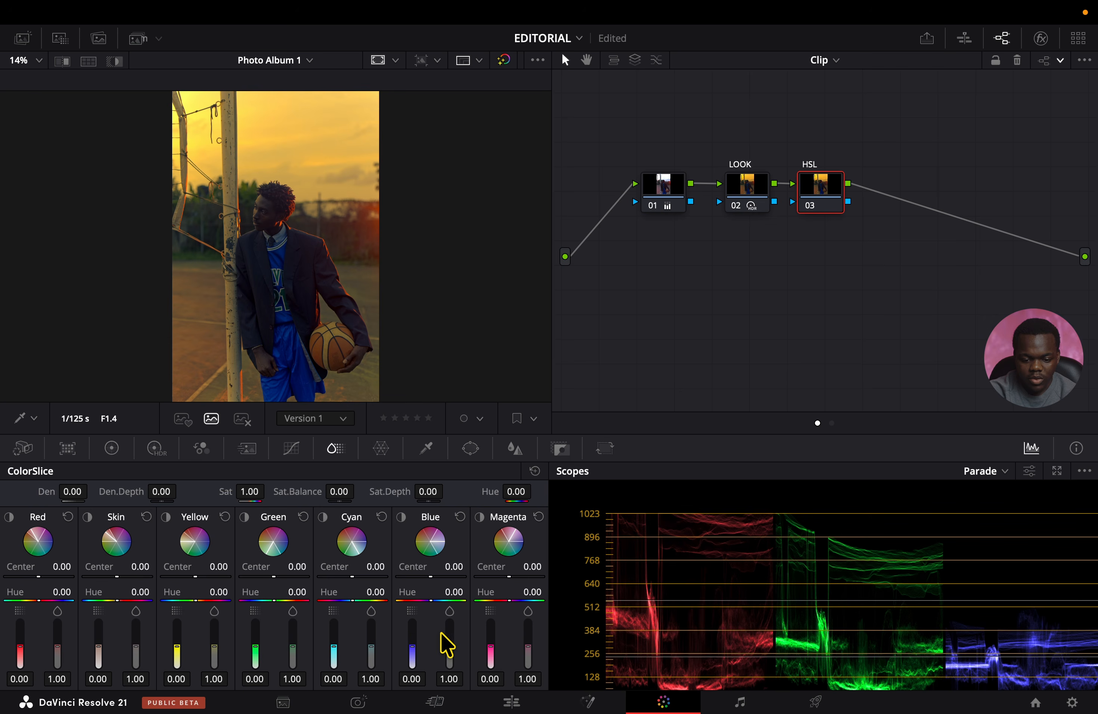
{"action": "mouse_move", "coordinate": [449, 647]}
{"action": "left_mouse_down"}
{"action": "mouse_move", "coordinate": [449, 637]}
{"action": "mouse_move", "coordinate": [449, 652]}
{"action": "left_mouse_up"}
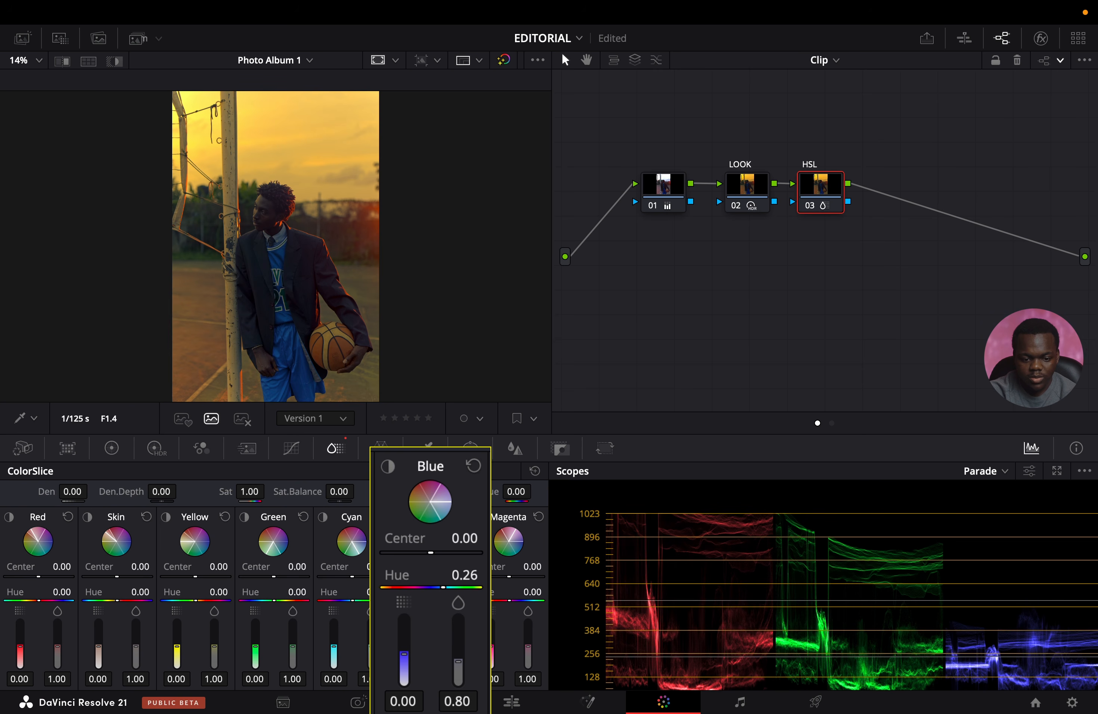
{"action": "left_click_drag", "start_coordinate": [403, 659], "coordinate": [402, 641]}
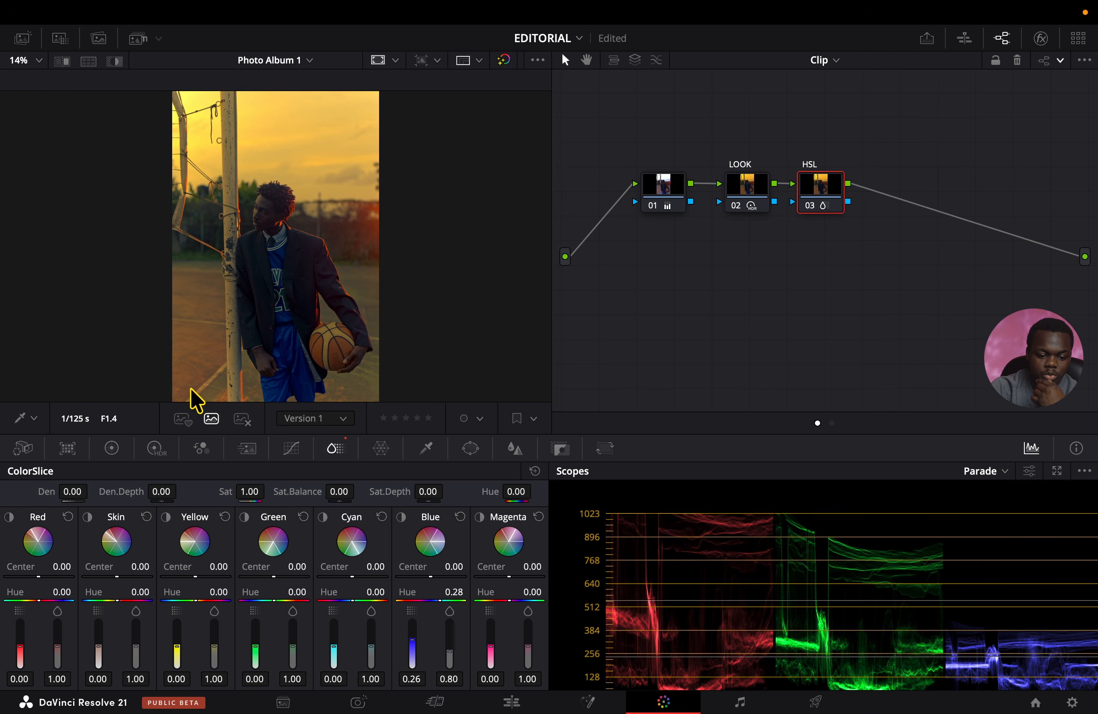
Set the ColorSlice Red density to 0.17 and saturation to 0.56, checking the portrait in full screen.
{"action": "mouse_move", "coordinate": [57, 645]}
{"action": "left_mouse_down"}
{"action": "mouse_move", "coordinate": [93, 658]}
{"action": "mouse_move", "coordinate": [35, 648]}
{"action": "left_mouse_up"}
{"action": "key", "text": "super+f"}
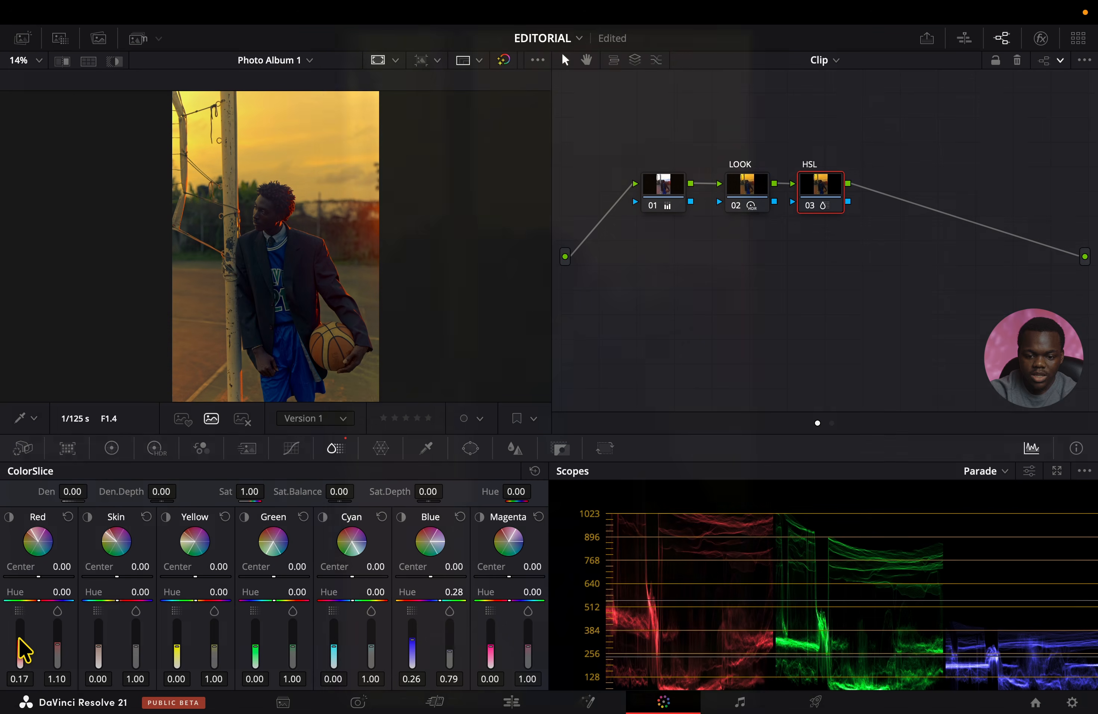
{"action": "key", "text": "super+f"}
{"action": "left_click_drag", "start_coordinate": [85, 655], "coordinate": [86, 674]}
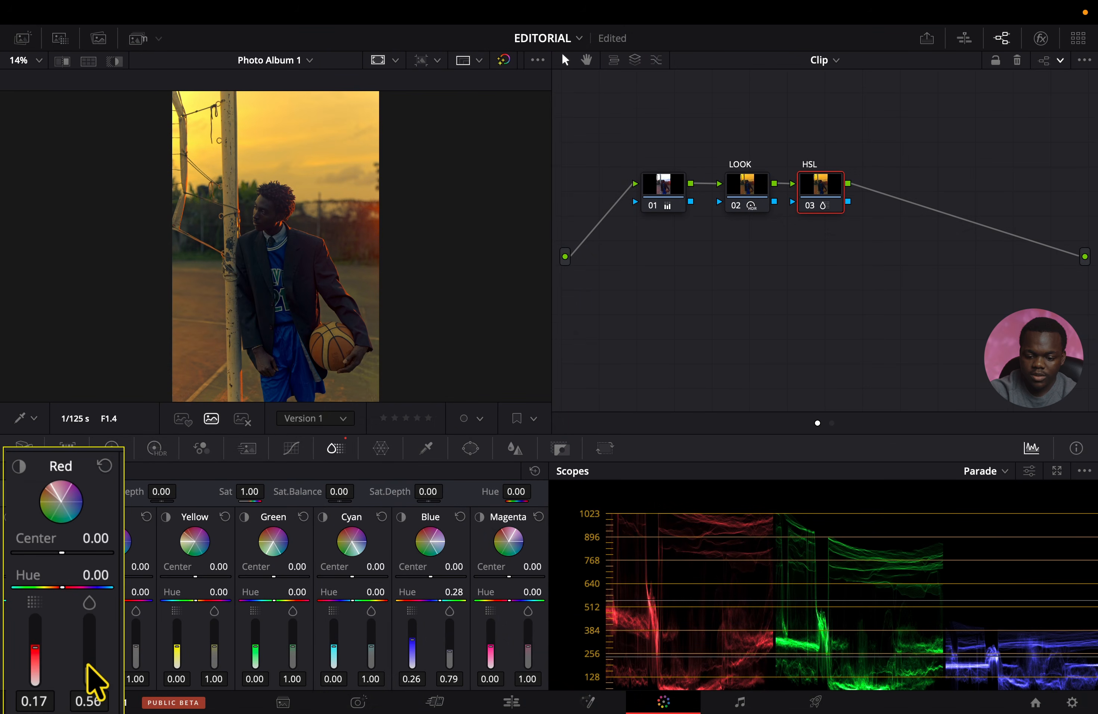
{"action": "key", "text": "super+f"}
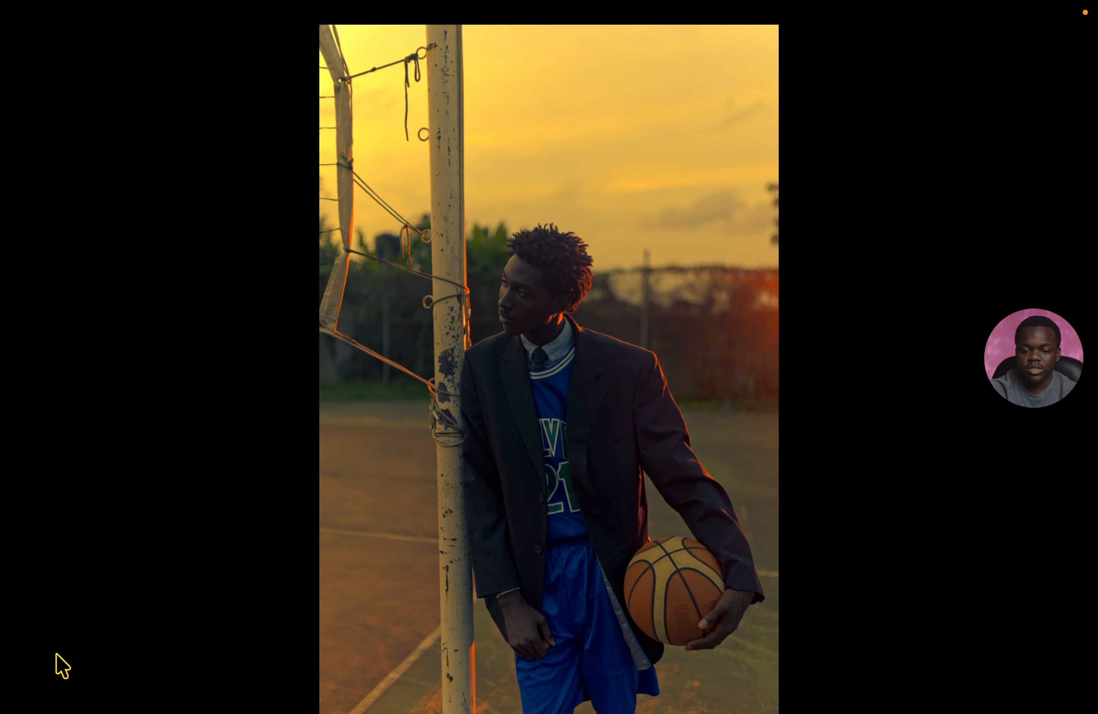
{"action": "key", "text": "super+f"}
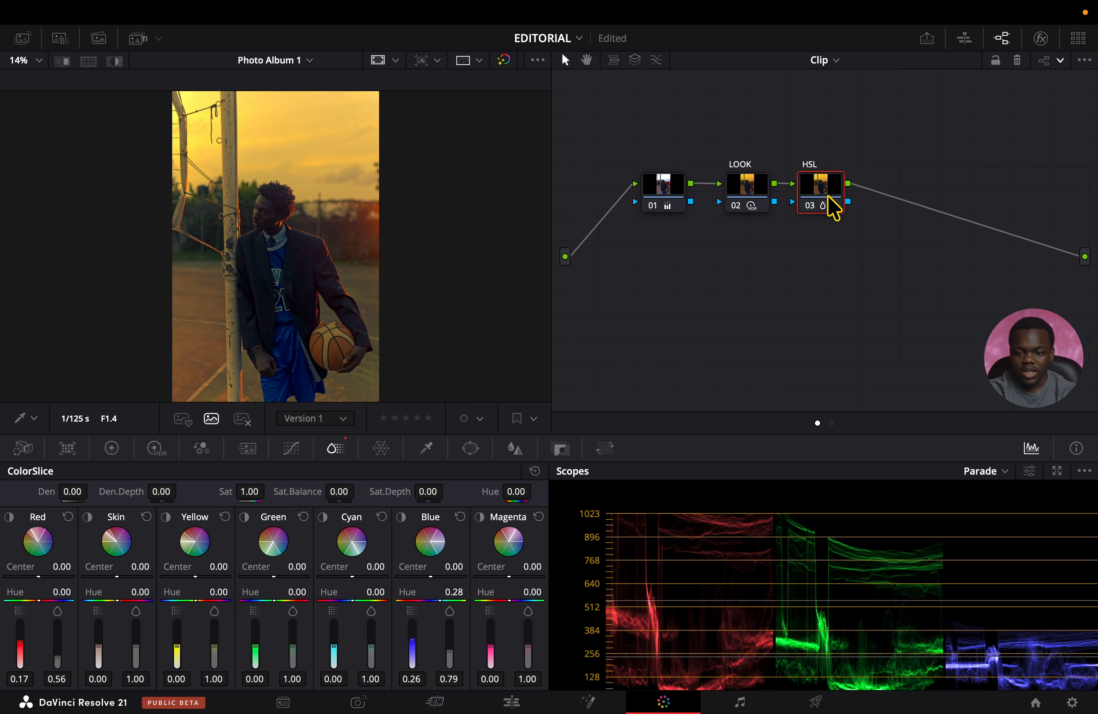
Add a serial node after HSL and three layer nodes below it, joined through a layer mixer.
{"action": "key", "text": "alt+s"}
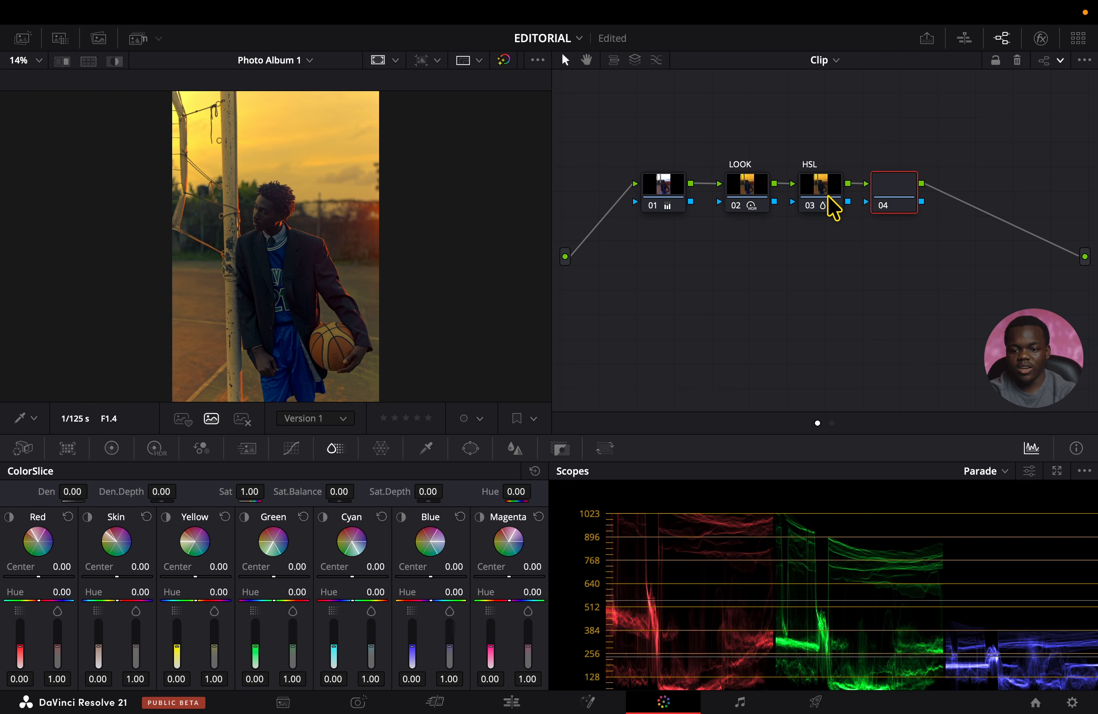
{"action": "left_click", "coordinate": [635, 59]}
{"action": "left_click", "coordinate": [635, 60]}
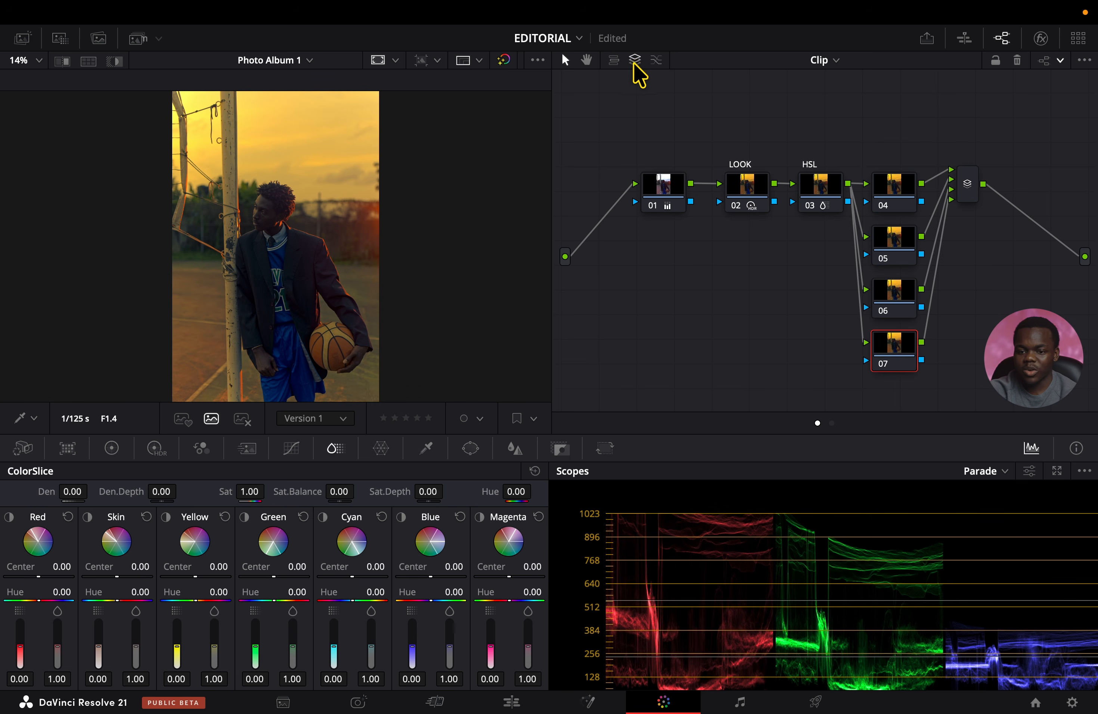
Try adding parallel nodes below node 04 in place of the layer nodes.
{"action": "left_click", "coordinate": [655, 62]}
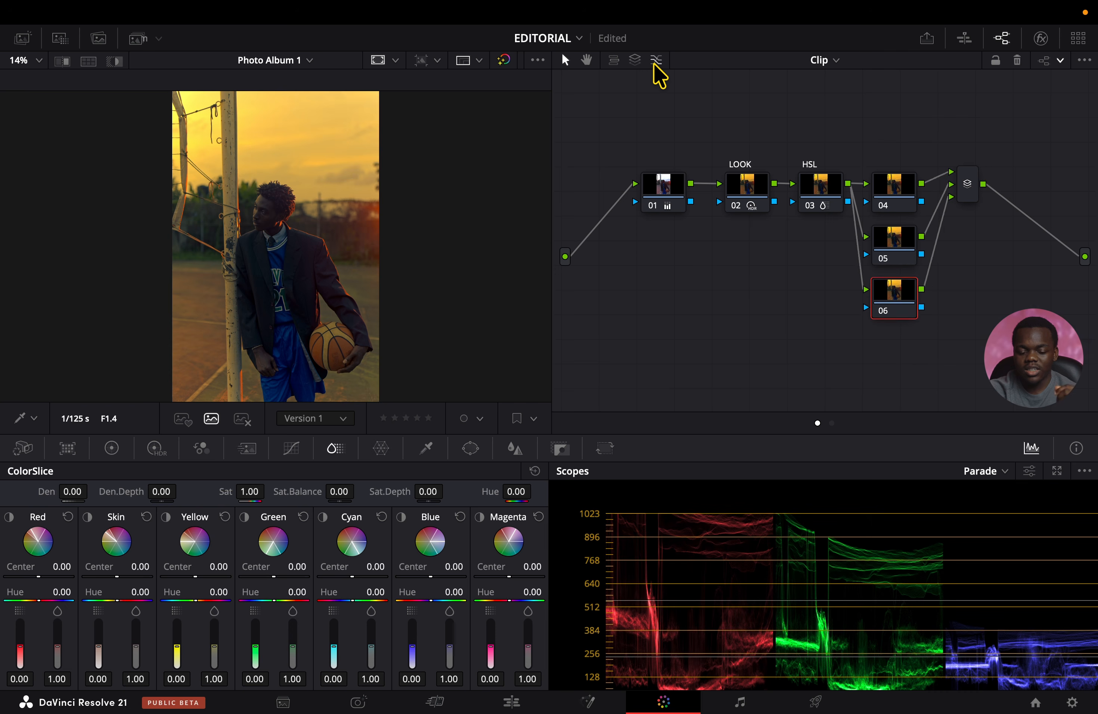
{"action": "left_click", "coordinate": [655, 62]}
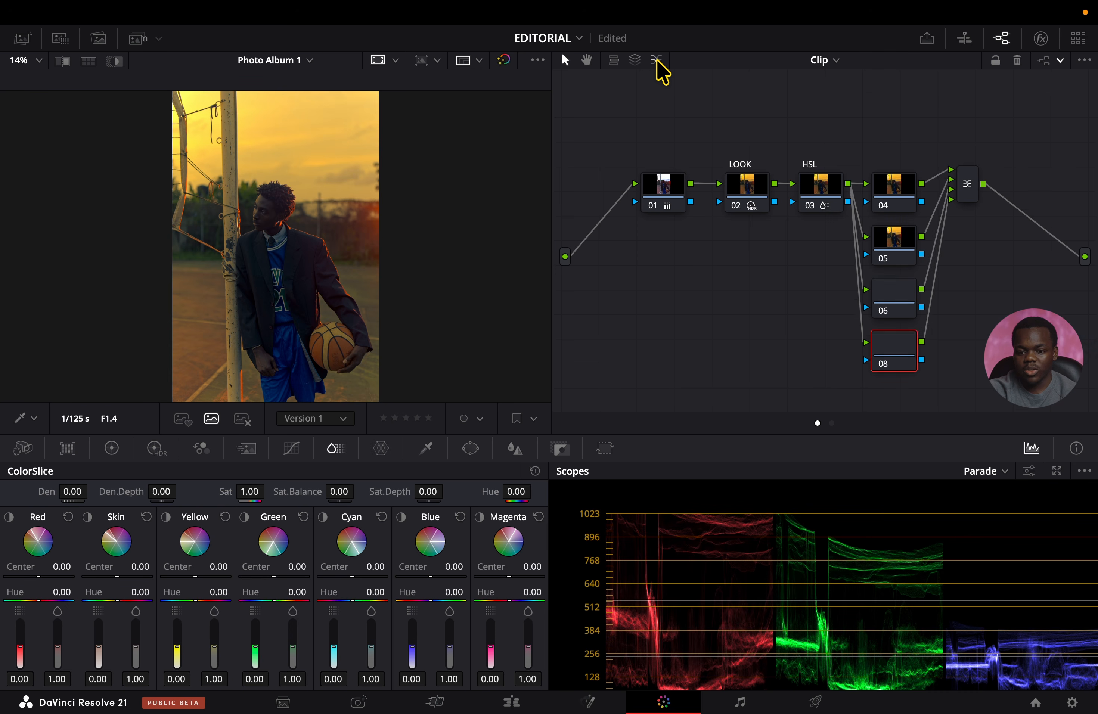
{"action": "left_click", "coordinate": [655, 62]}
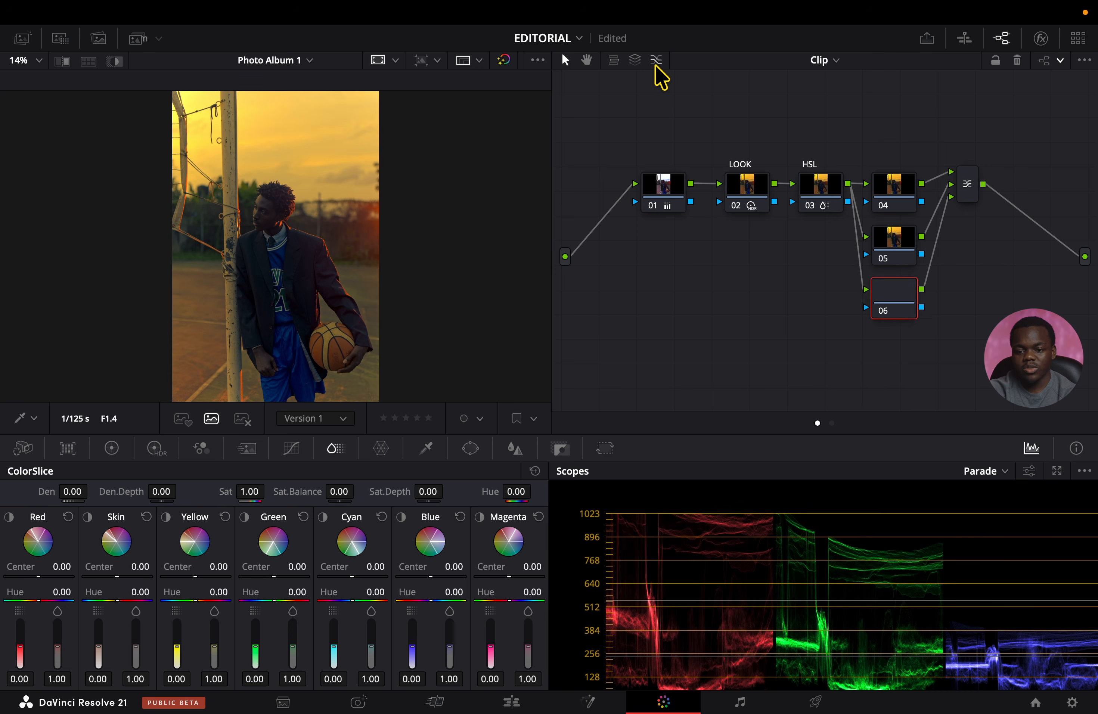
Add a layer node below node 04 with a layer mixer, delete the surplus third layer, and nudge node 04 upward.
{"action": "left_click", "coordinate": [636, 61]}
{"action": "left_click", "coordinate": [636, 62]}
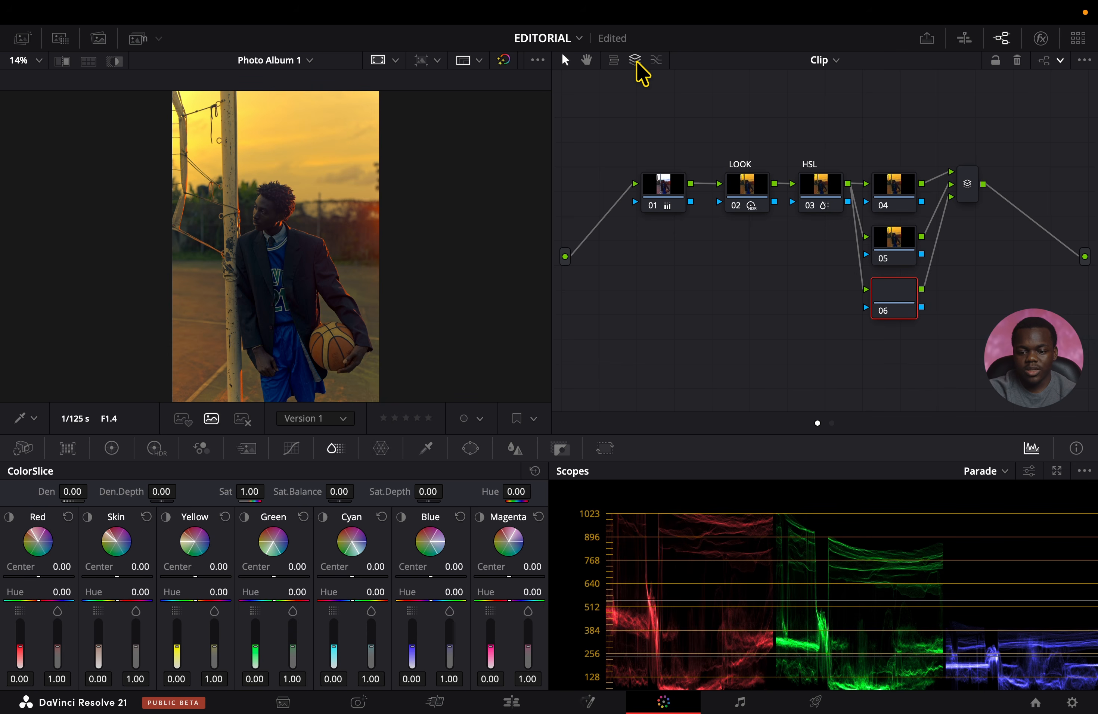
{"action": "key", "text": "Delete"}
{"action": "left_click_drag", "start_coordinate": [899, 186], "coordinate": [894, 176]}
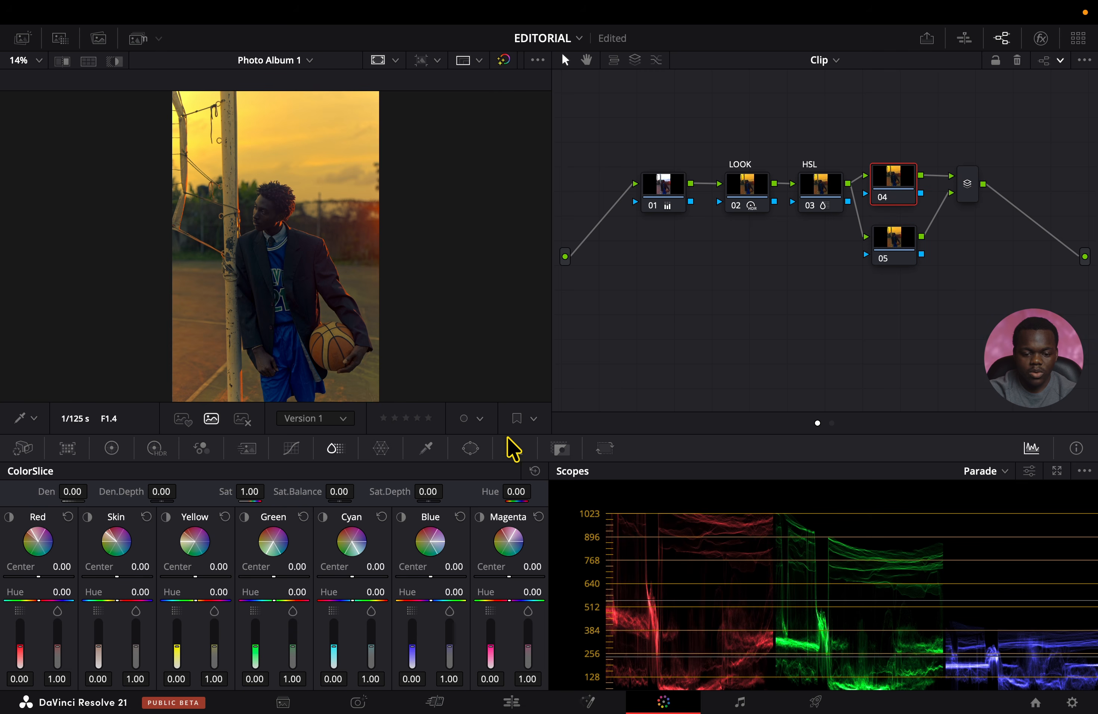
Add a circle window to node 04 and shape it into a tall oval around the subject, size about 59 and aspect about 30.
{"action": "left_click", "coordinate": [471, 451]}
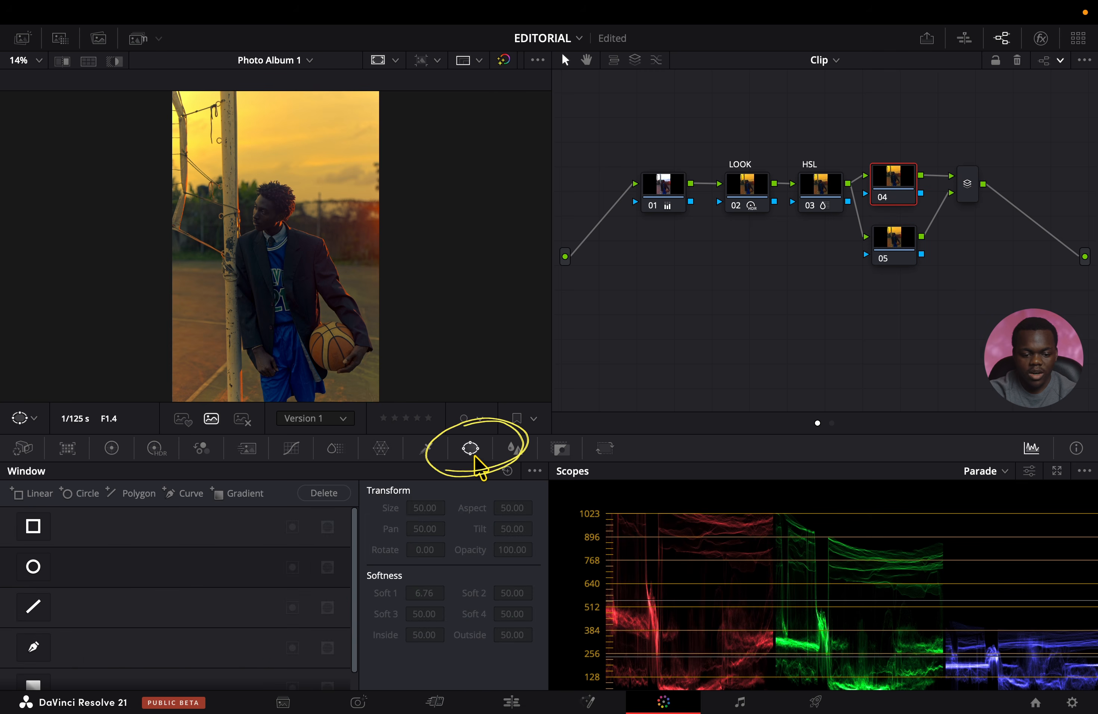
{"action": "scroll", "coordinate": [201, 554], "scroll_direction": "down", "scroll_amount": 1}
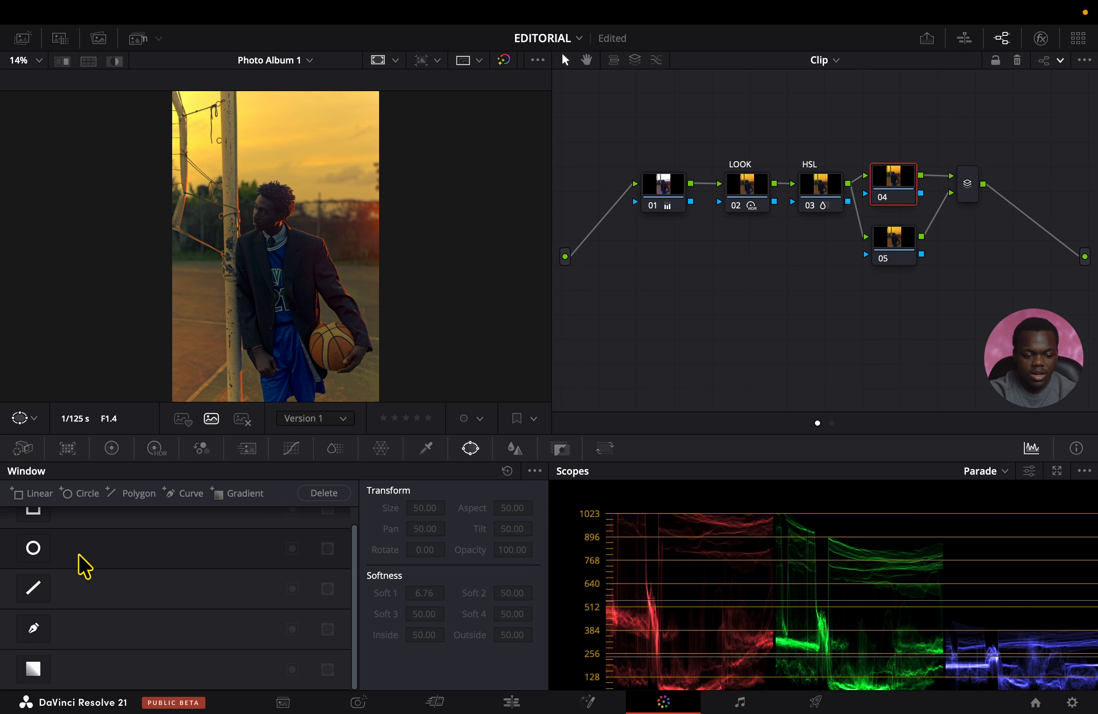
{"action": "left_click", "coordinate": [33, 549]}
{"action": "left_click_drag", "start_coordinate": [276, 278], "coordinate": [250, 271]}
{"action": "left_click_drag", "start_coordinate": [302, 252], "coordinate": [324, 253]}
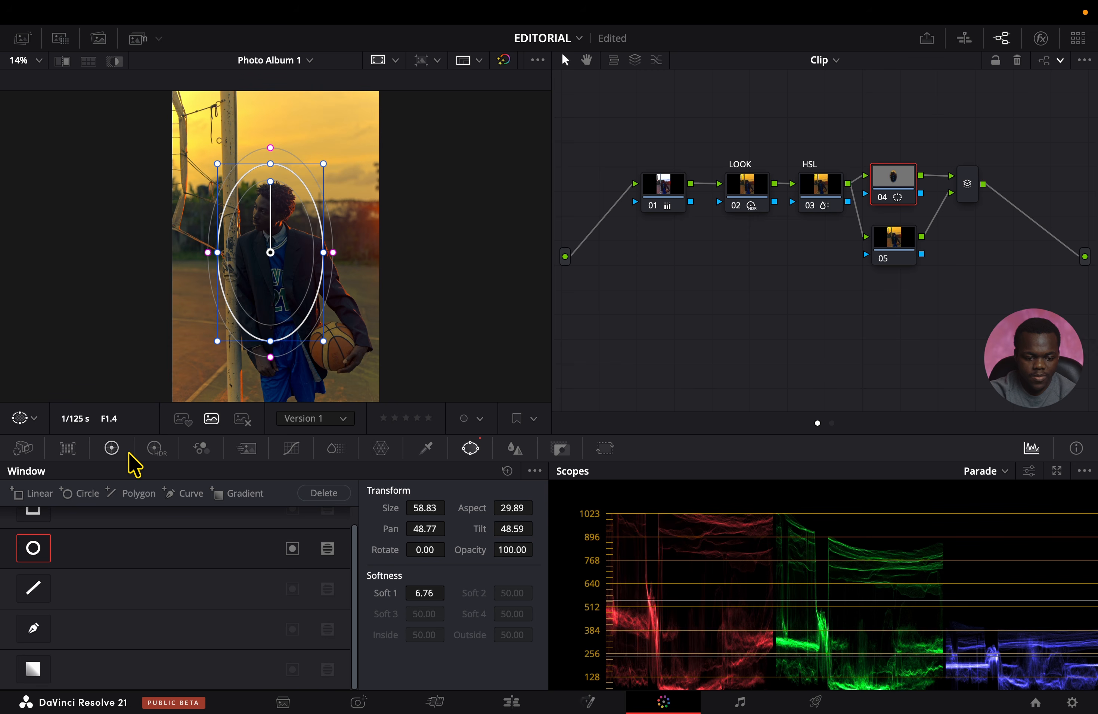
On node 04, set HDR Global exposure to 0.28, Lift to -0.01, Gamma to 0.01 and Mid/Detail to 8.00.
{"action": "left_click", "coordinate": [154, 448]}
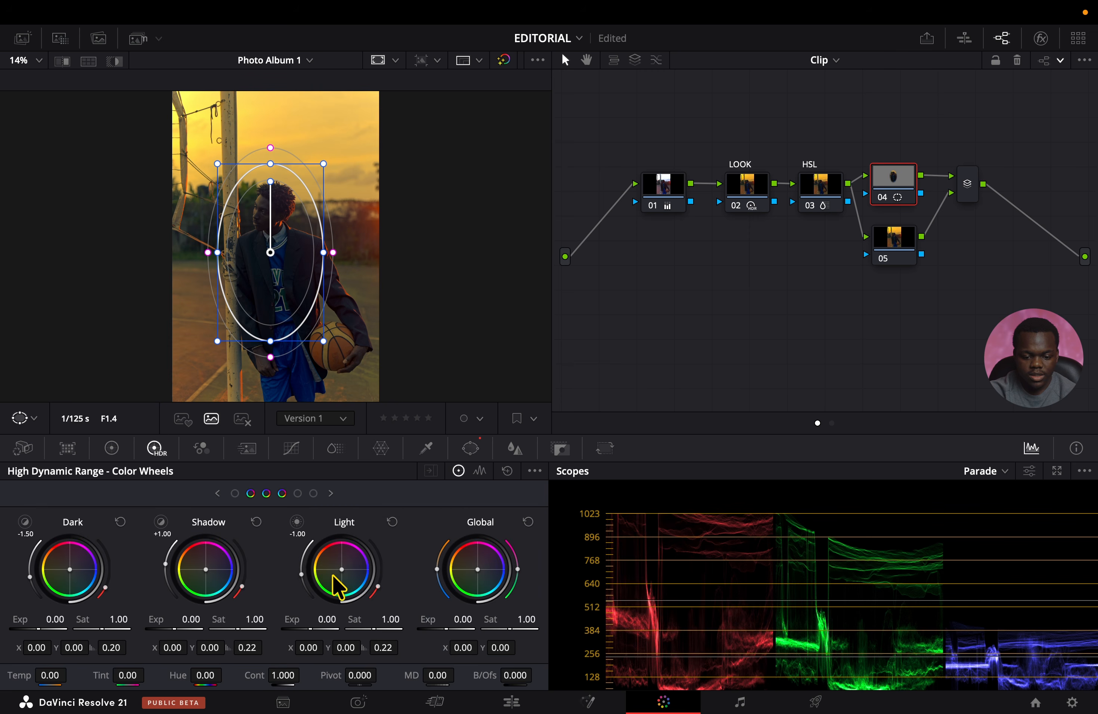
{"action": "left_click_drag", "start_coordinate": [462, 619], "coordinate": [472, 620]}
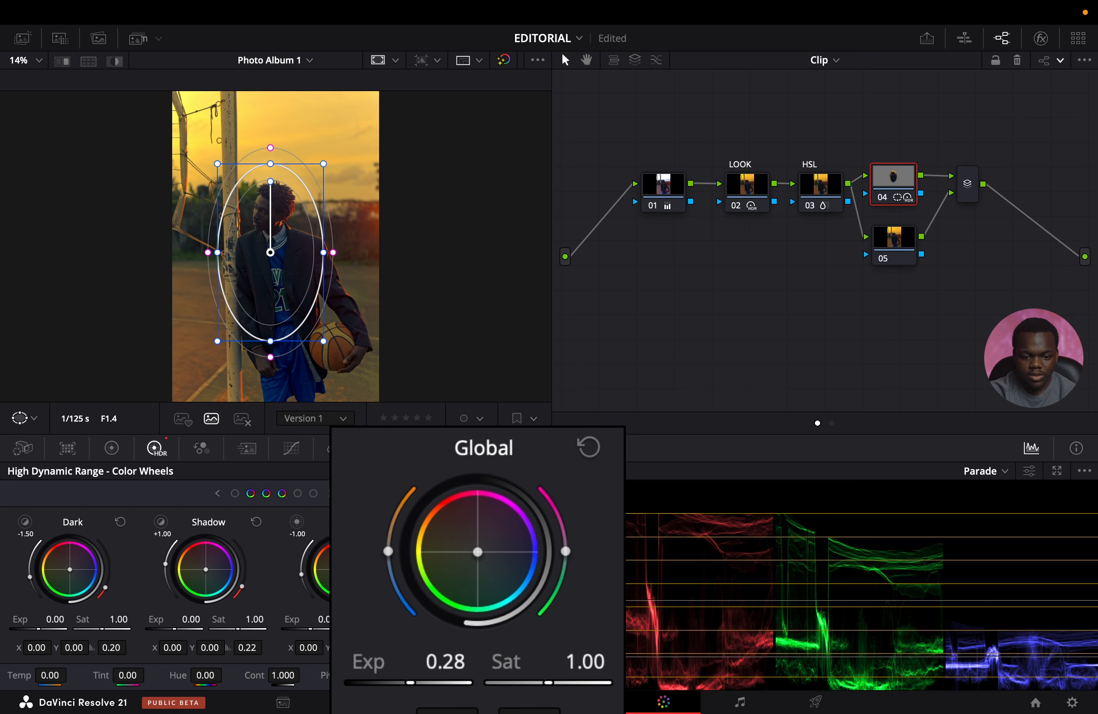
{"action": "left_click", "coordinate": [111, 448]}
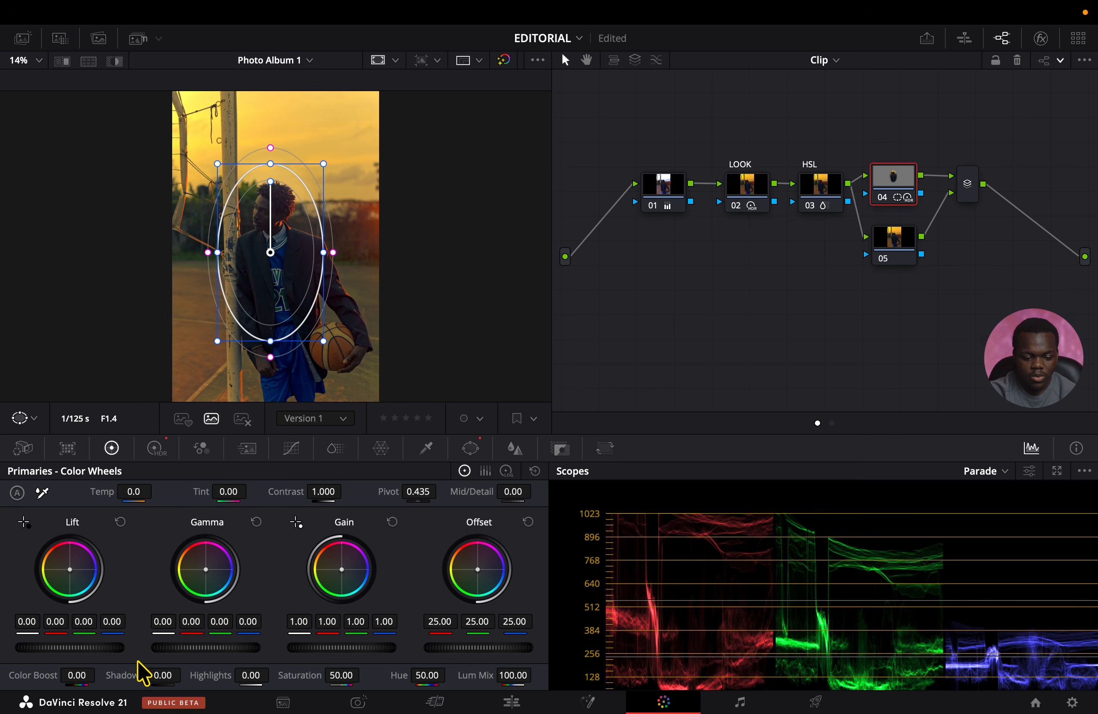
{"action": "left_click_drag", "start_coordinate": [110, 649], "coordinate": [105, 650]}
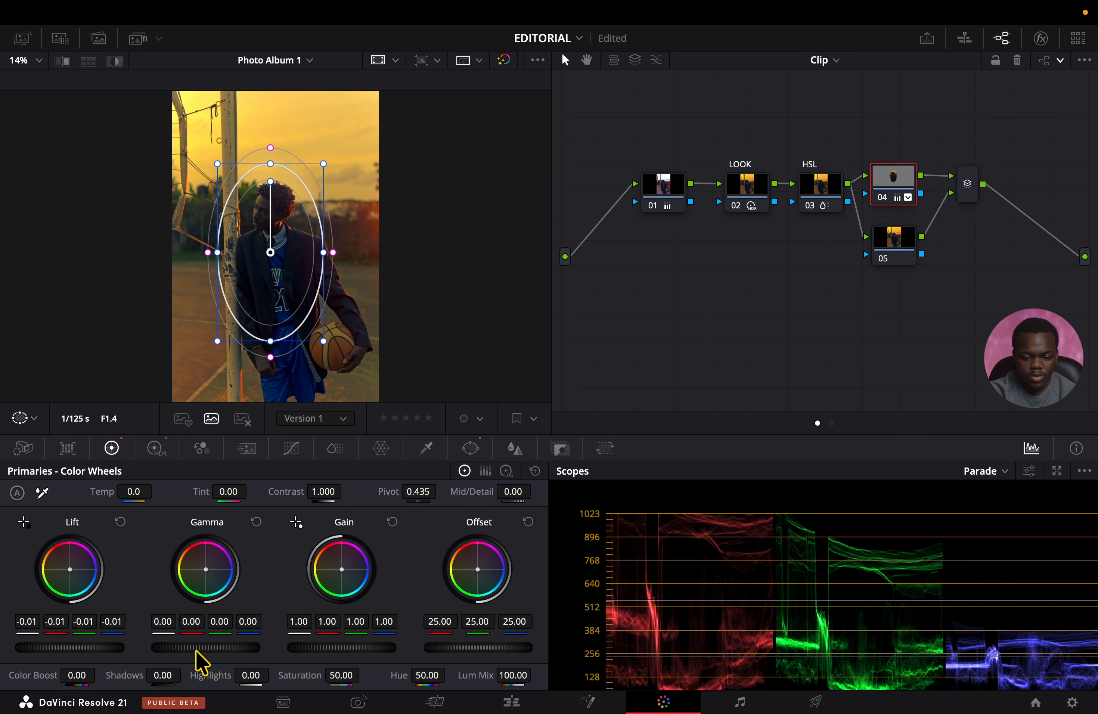
{"action": "left_click_drag", "start_coordinate": [180, 647], "coordinate": [185, 647]}
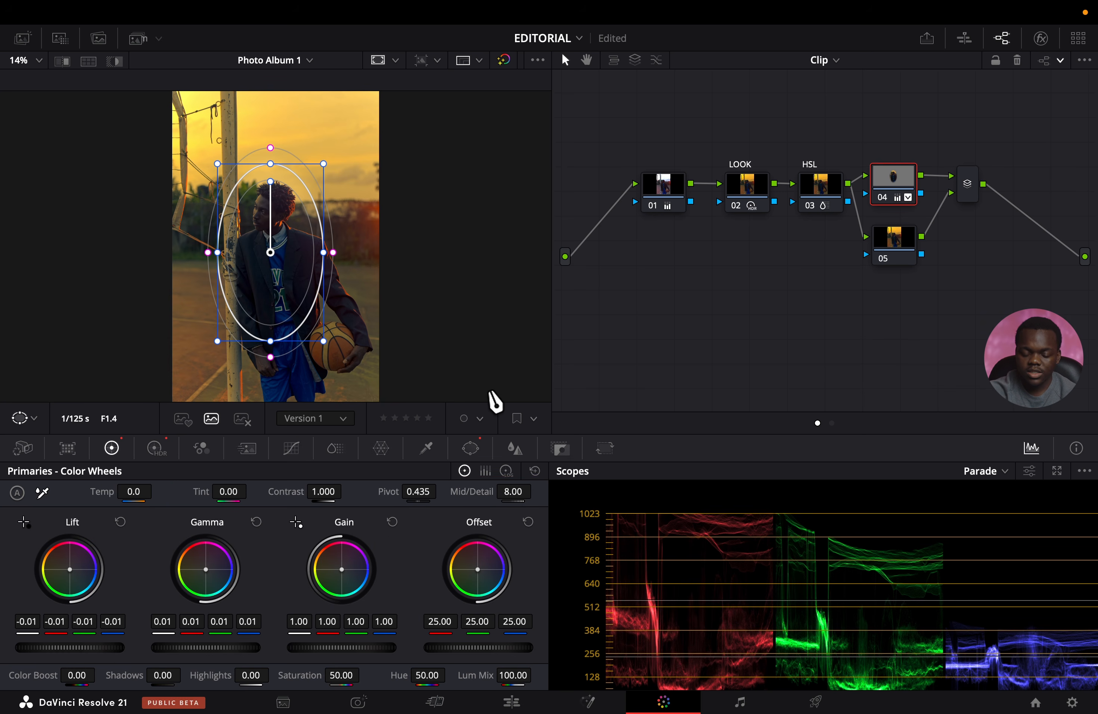
{"action": "key", "text": "super+f"}
{"action": "key", "text": "super+f"}
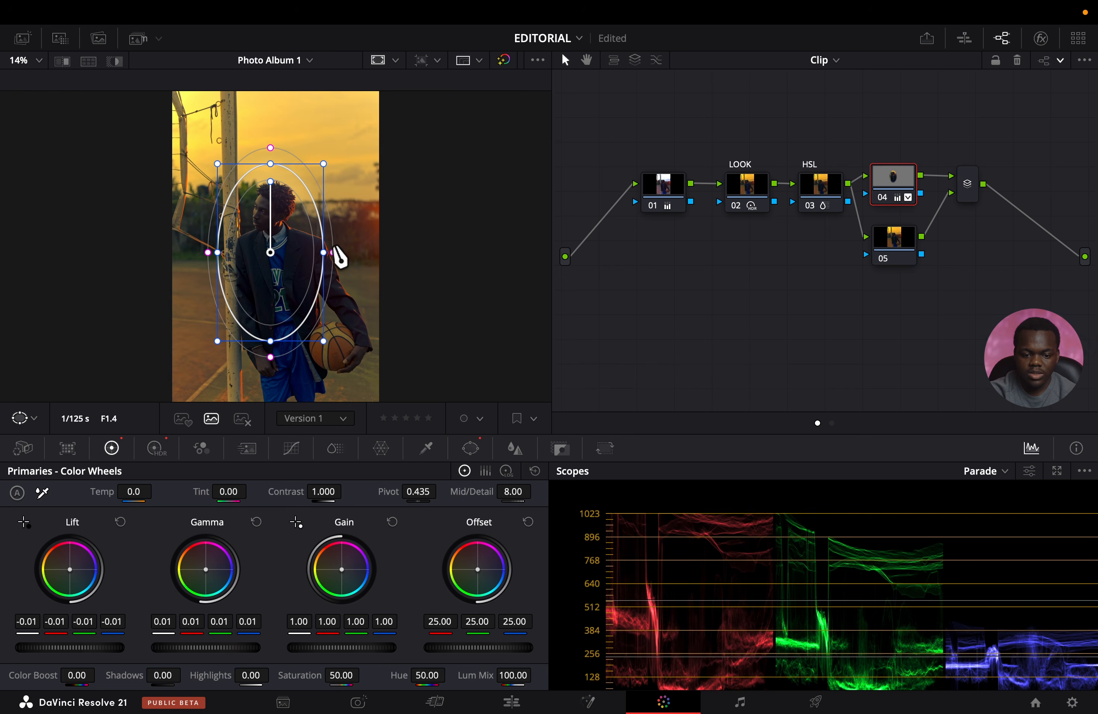
Widen, recentre and soften the oval window over the subject, raise HDR Global exposure to 0.49 and check the portrait in full screen.
{"action": "left_click_drag", "start_coordinate": [217, 253], "coordinate": [277, 268]}
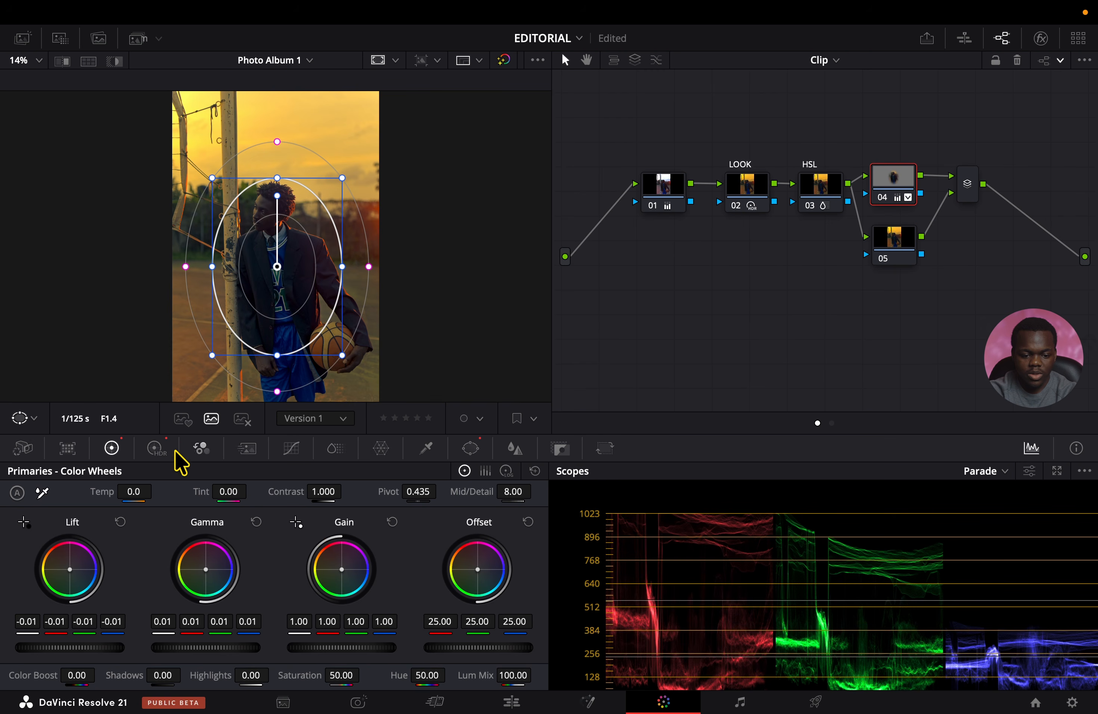
{"action": "left_click", "coordinate": [156, 448]}
{"action": "left_click_drag", "start_coordinate": [477, 602], "coordinate": [488, 602]}
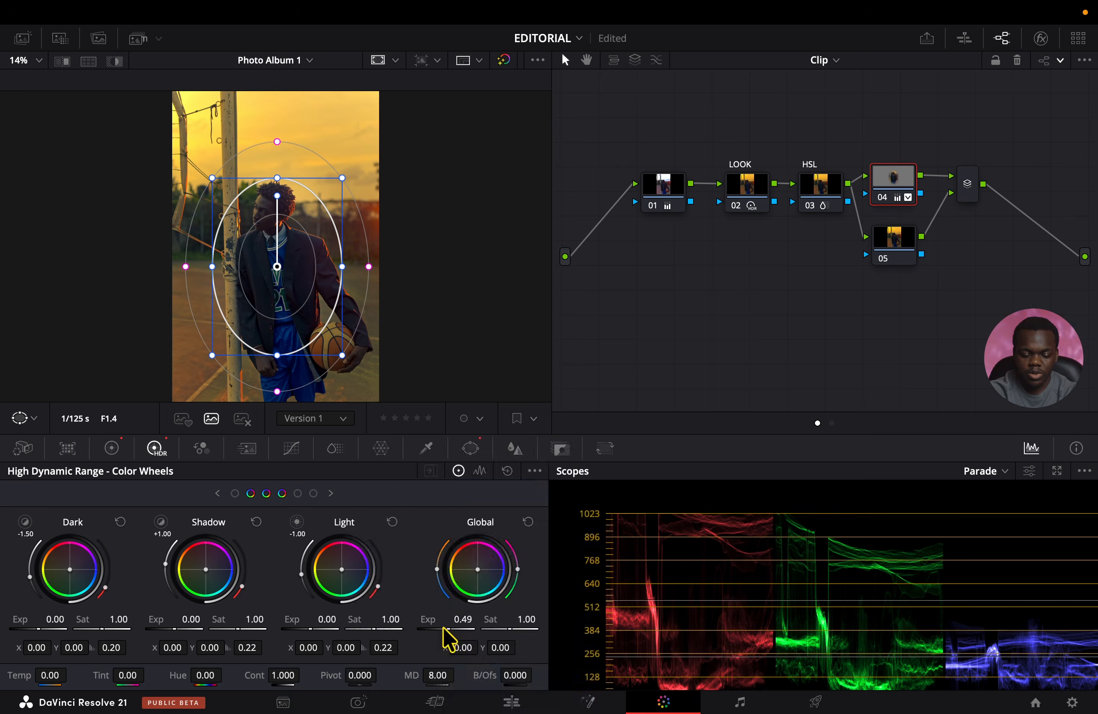
{"action": "key", "text": "super+f"}
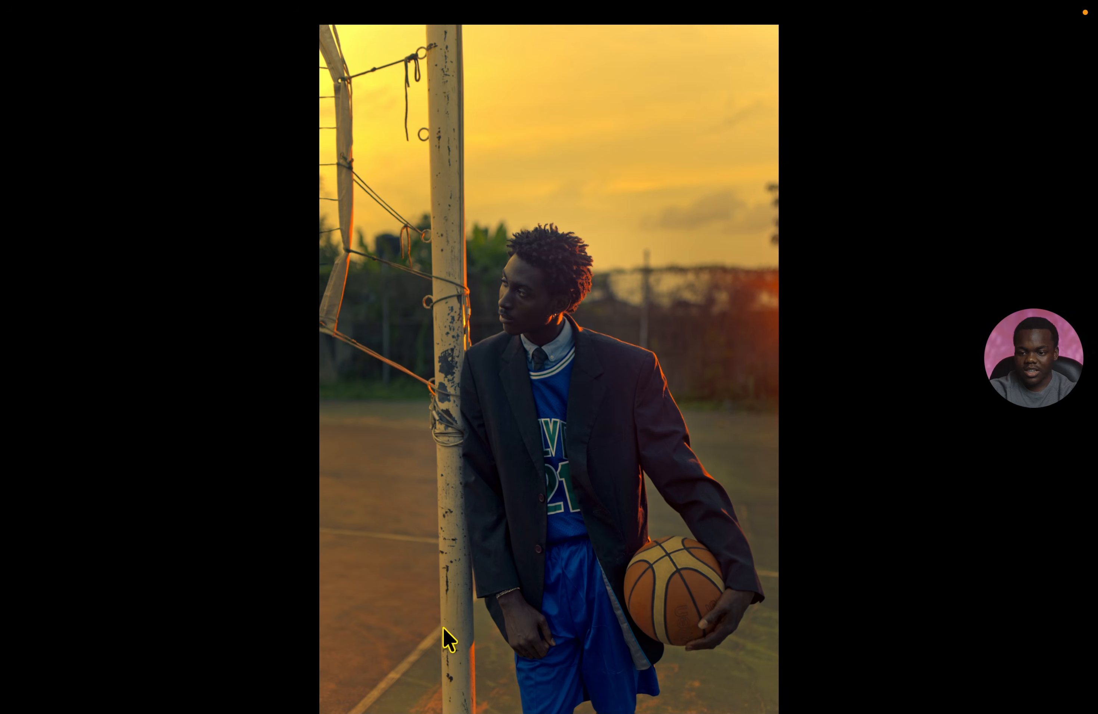
{"action": "key", "text": "super+f"}
Combine the LOOK, HSL, 04, 05 and layer mixer nodes into a compound node and move it nearer node 01.
{"action": "left_click", "coordinate": [970, 200]}
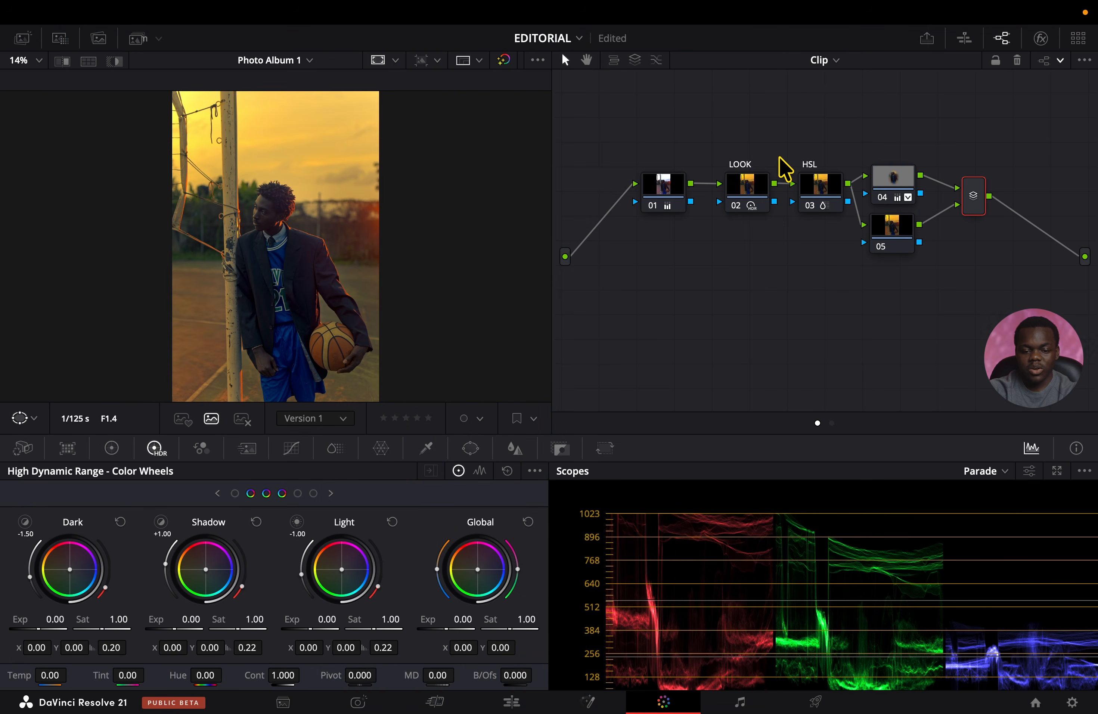
{"action": "left_click_drag", "start_coordinate": [714, 135], "coordinate": [993, 259]}
{"action": "right_click", "coordinate": [972, 191]}
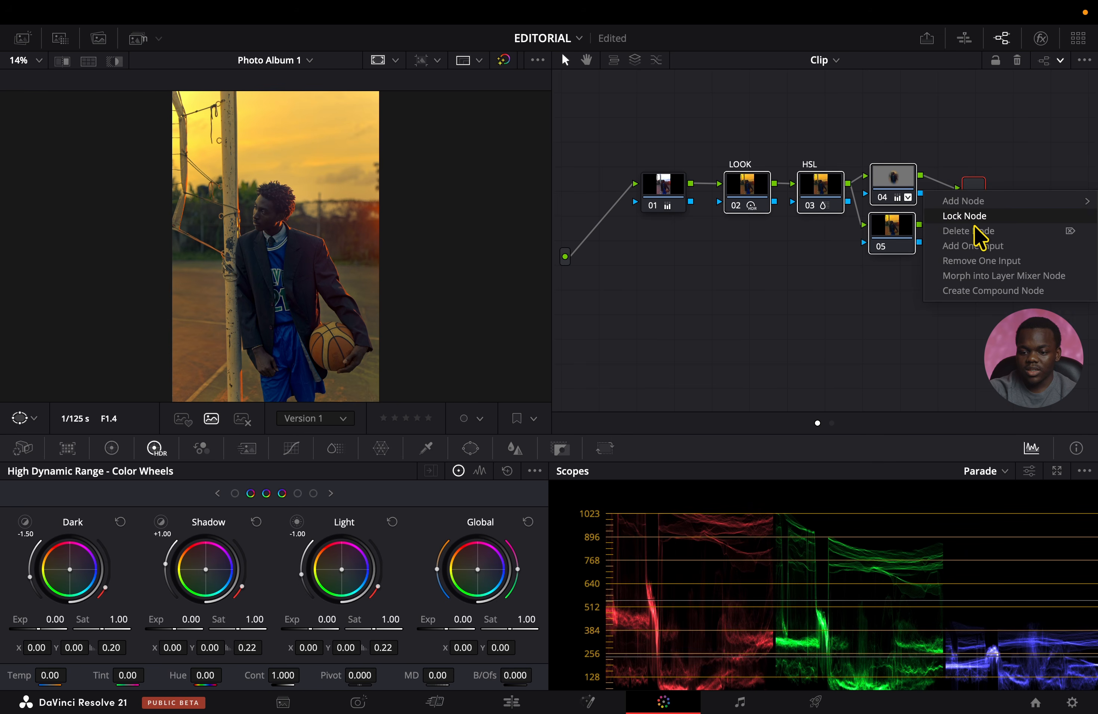
{"action": "left_click", "coordinate": [927, 291]}
{"action": "left_click_drag", "start_coordinate": [971, 198], "coordinate": [861, 205]}
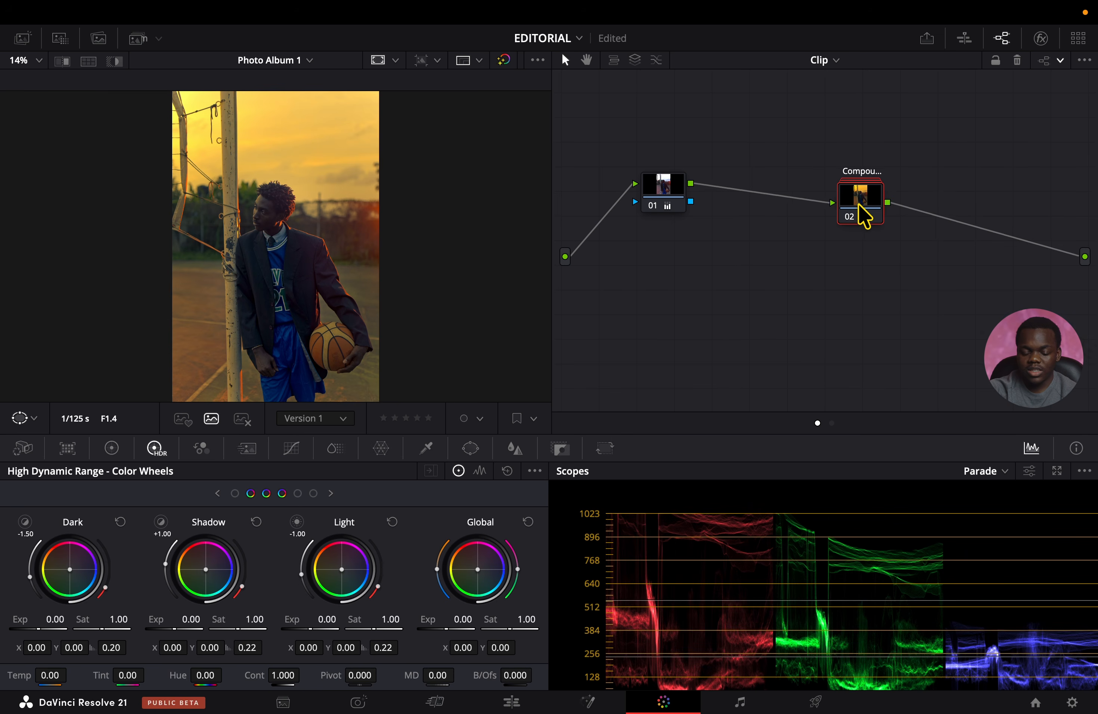
Toggle the compound node off and on to compare the portrait with and without the grade.
{"action": "key", "text": "ctrl+d"}
{"action": "key", "text": "ctrl+d"}
{"action": "key", "text": "ctrl+d"}
{"action": "key", "text": "ctrl+d"}
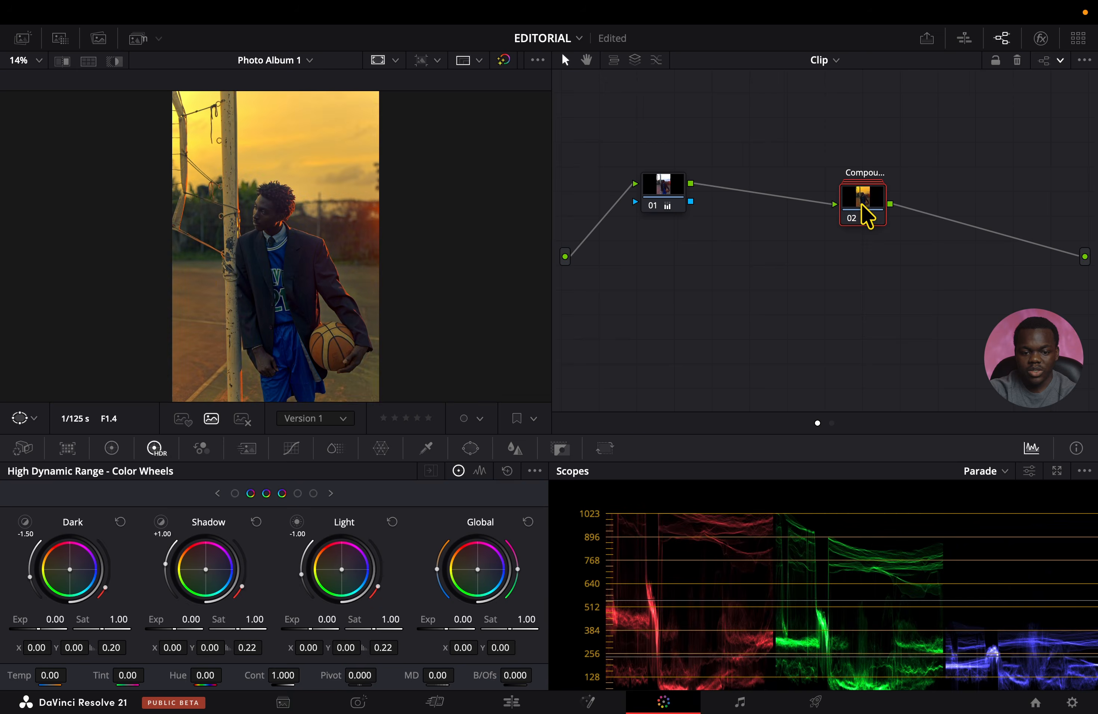
Set the compound node's key output gain to 0.500 and compare the reduced grade off and on in full screen.
{"action": "left_click", "coordinate": [561, 449]}
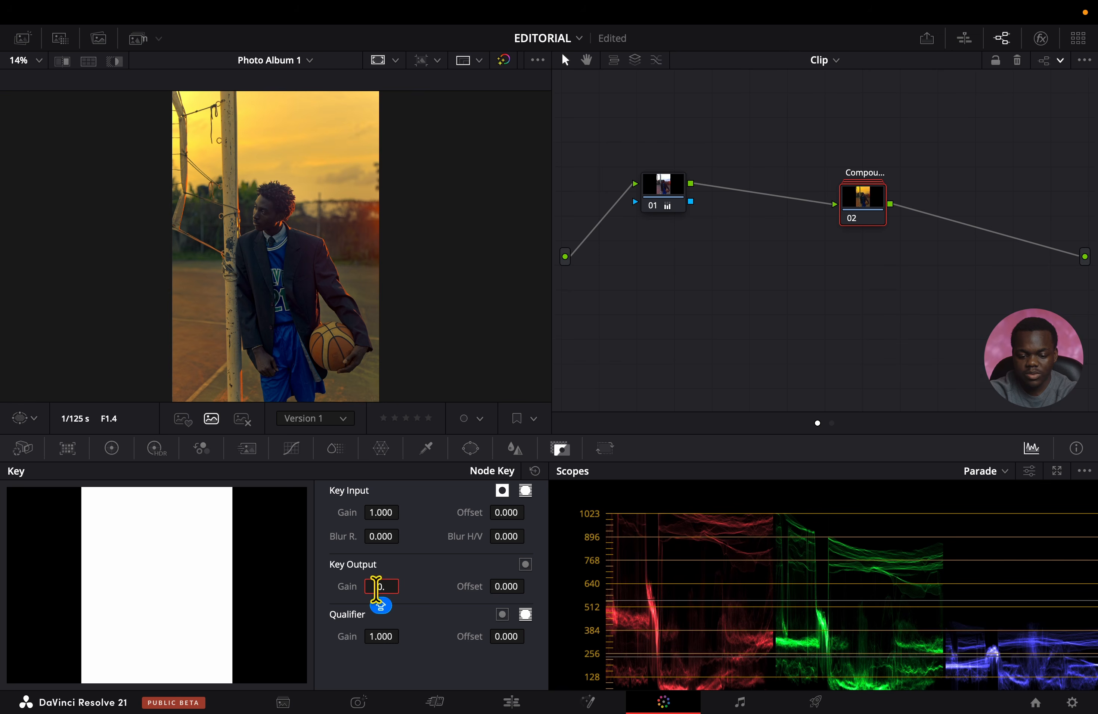
{"action": "key", "text": "Return"}
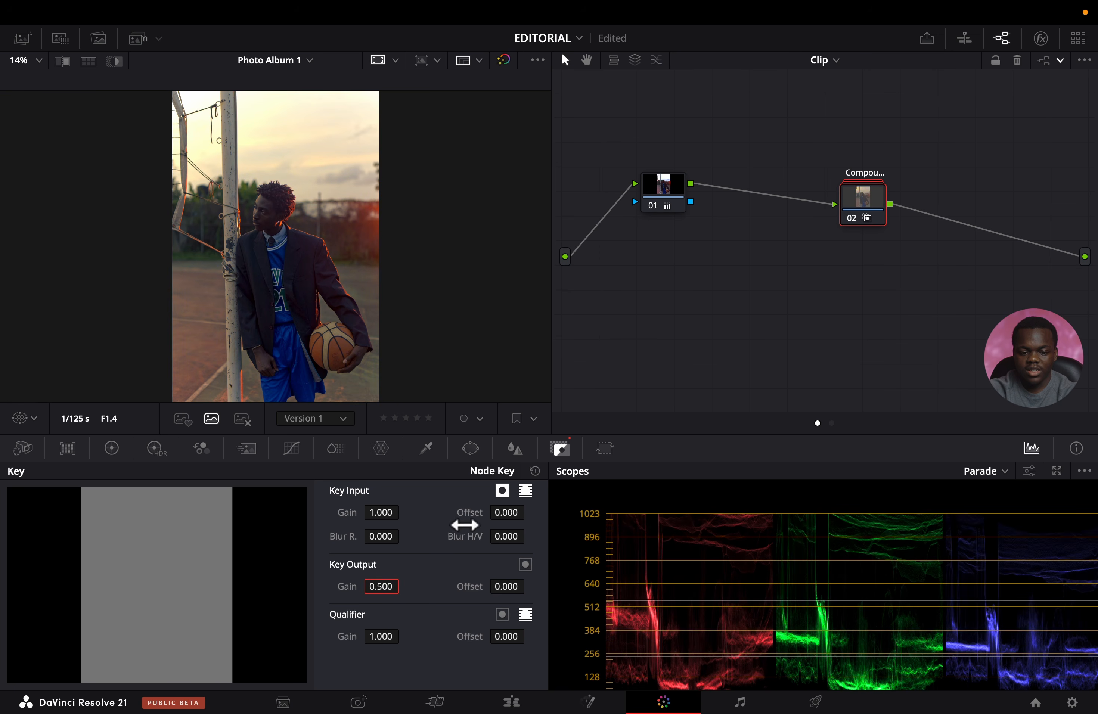
{"action": "key", "text": "ctrl+f"}
{"action": "key", "text": "ctrl+d"}
{"action": "key", "text": "ctrl+d"}
{"action": "key", "text": "ctrl+d"}
{"action": "key", "text": "ctrl+d"}
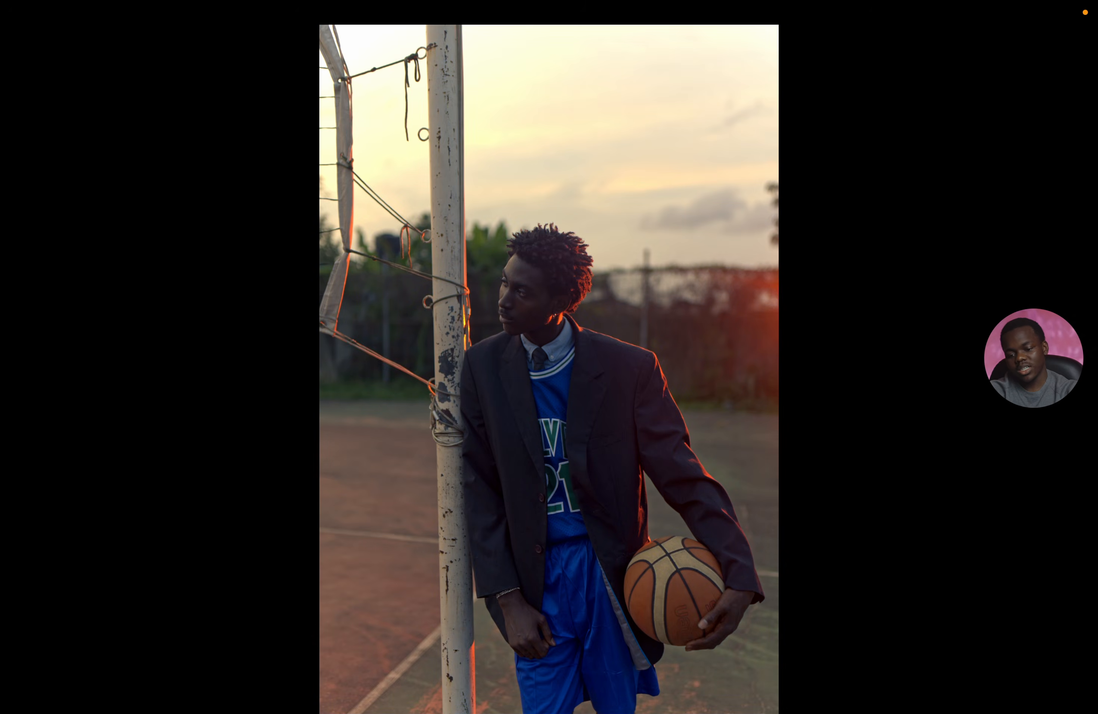
{"action": "key", "text": "ctrl+f"}
Restore the compound node's key output gain to 1.000 and decompose it back into its individual nodes.
{"action": "double_click", "coordinate": [385, 585]}
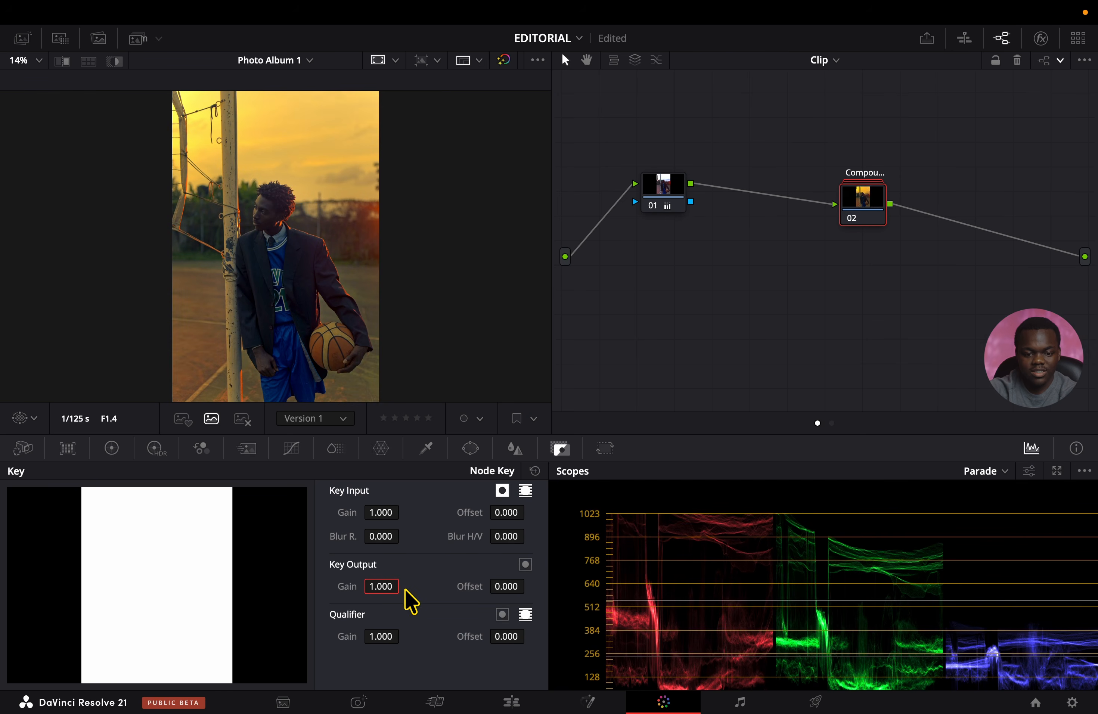
{"action": "left_click_drag", "start_coordinate": [874, 207], "coordinate": [792, 200]}
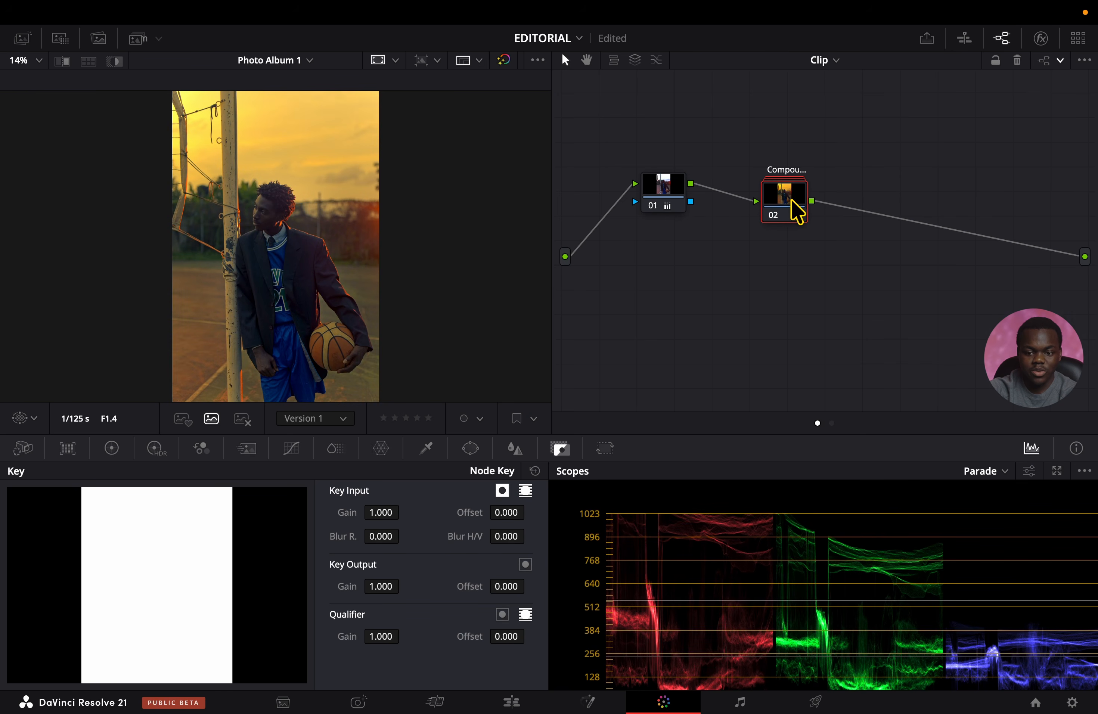
{"action": "right_click", "coordinate": [792, 199]}
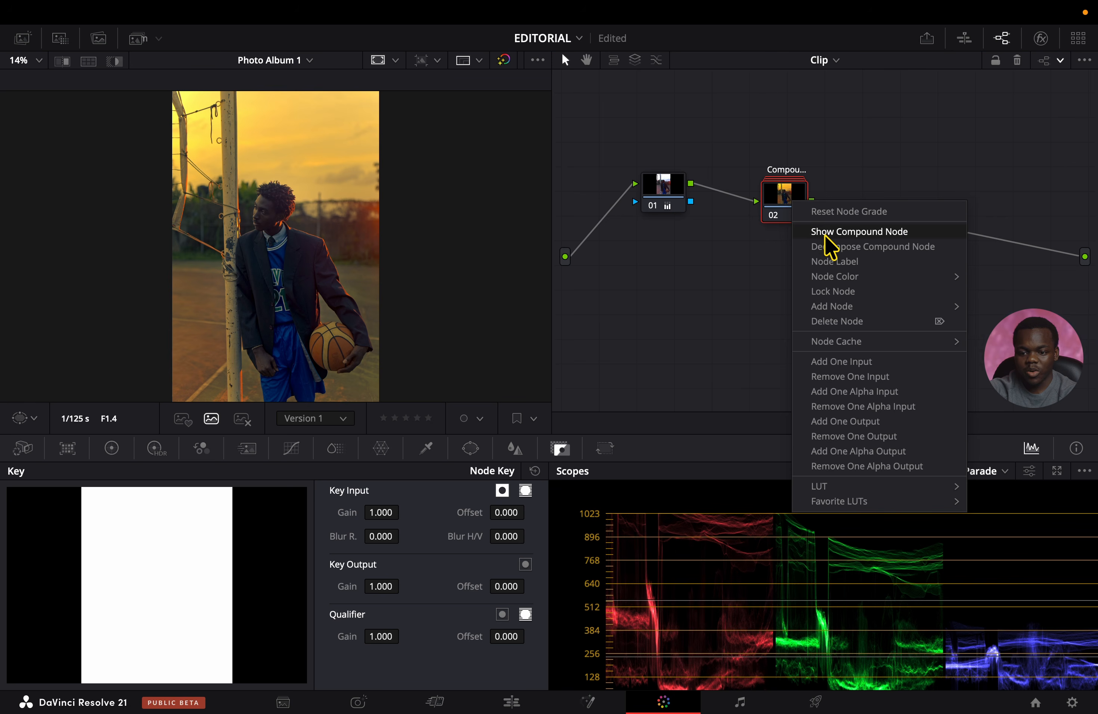
{"action": "left_click", "coordinate": [827, 246]}
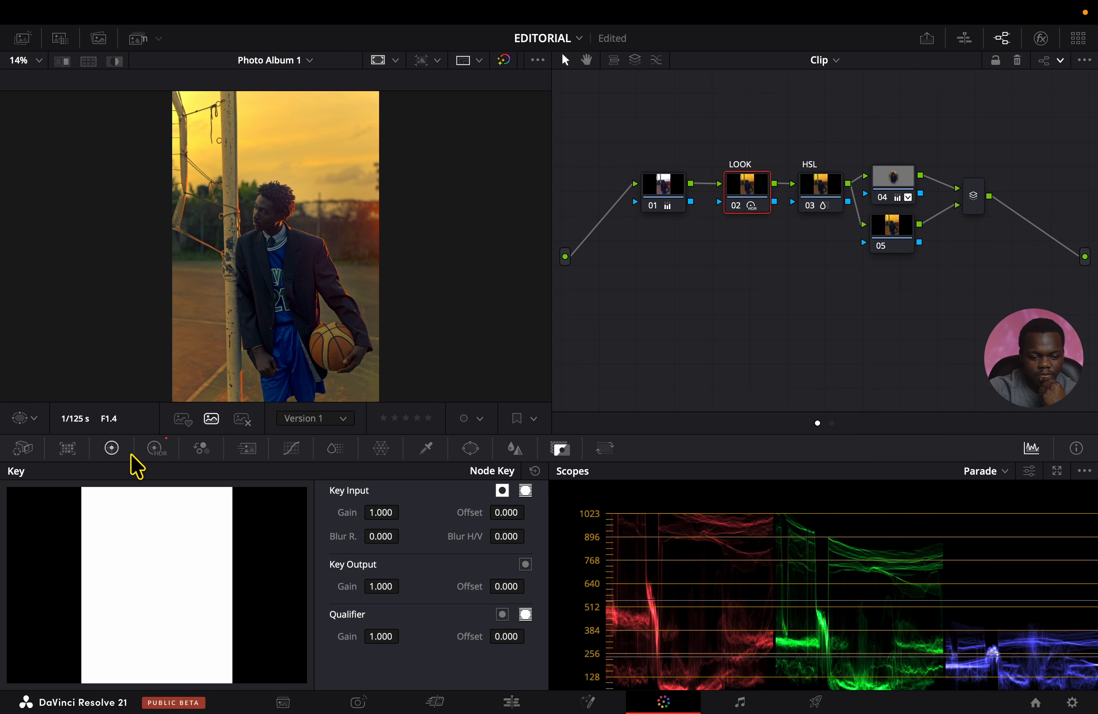
Set the HDR Highlight exposure on the LOOK node to -0.68.
{"action": "left_click", "coordinate": [157, 448]}
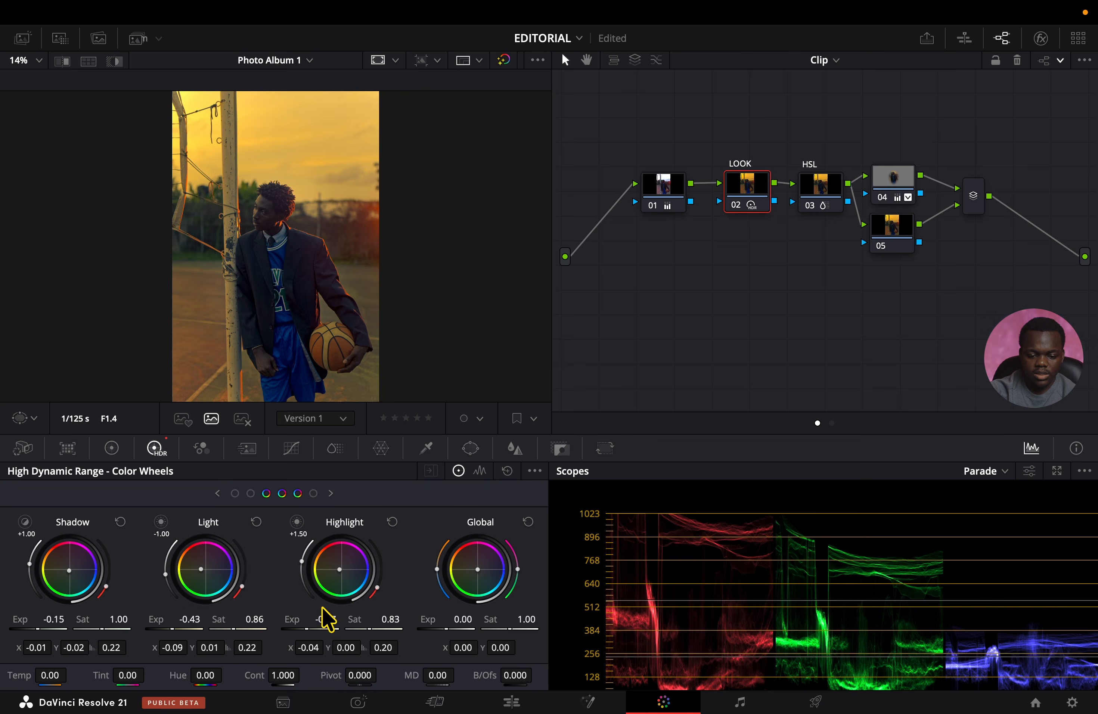
{"action": "left_click_drag", "start_coordinate": [326, 619], "coordinate": [325, 620]}
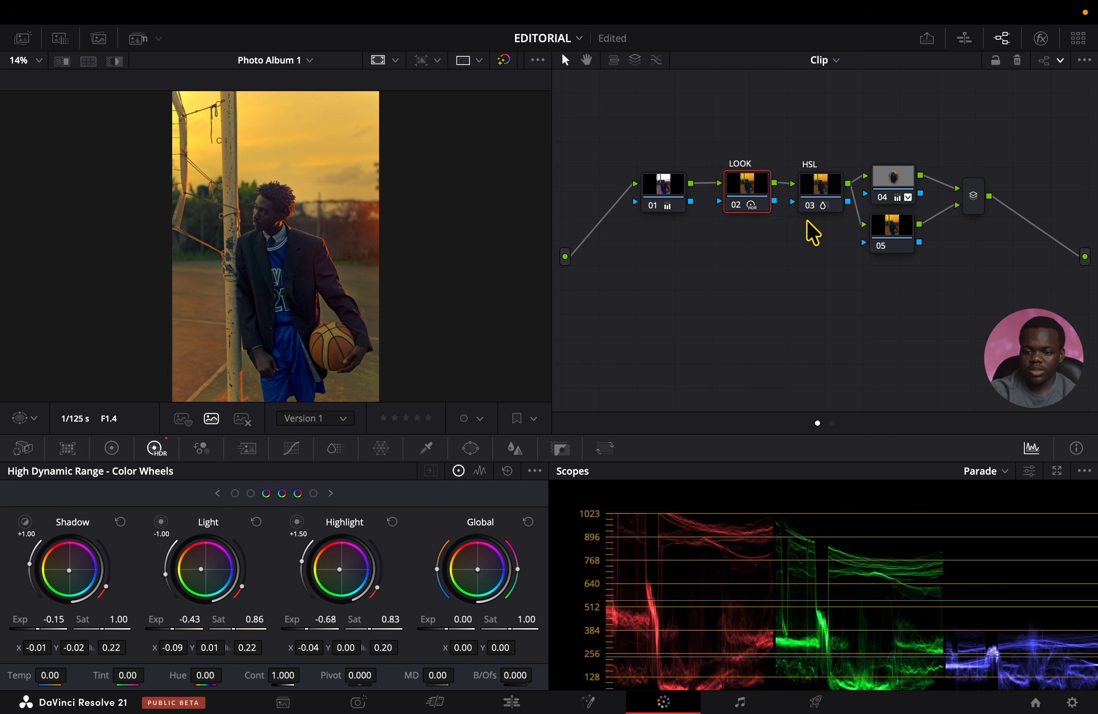
Add a layer node below node 05 and lower the white point of its custom curve to darken the highlights.
{"action": "left_click", "coordinate": [887, 231]}
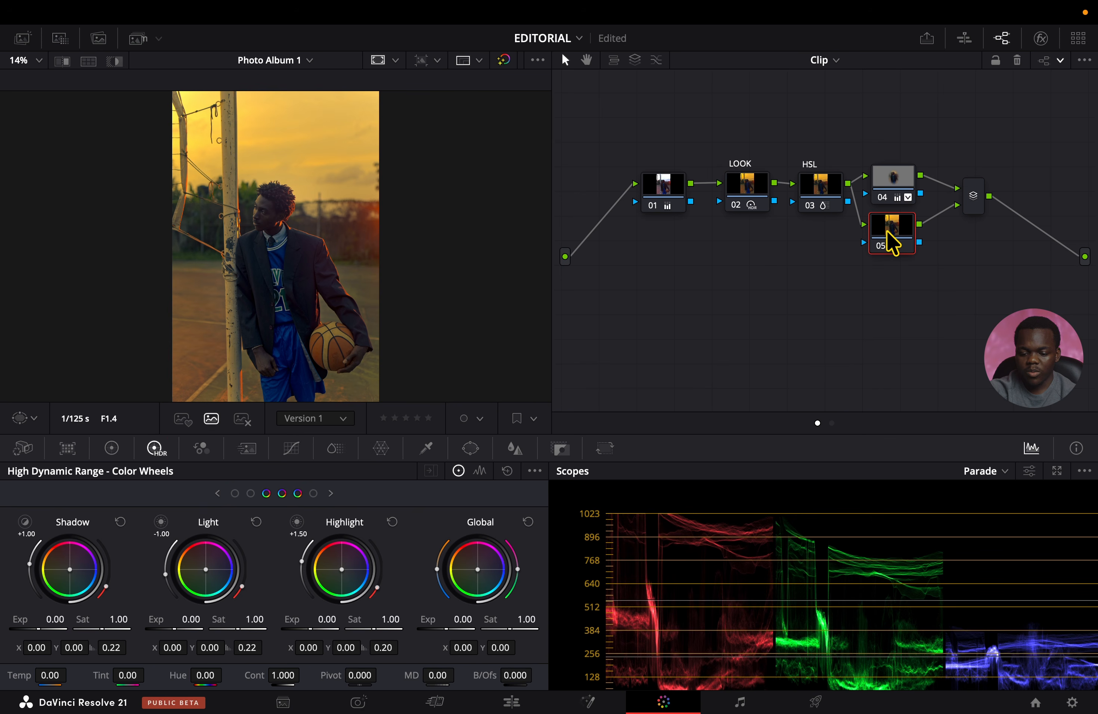
{"action": "key", "text": "alt+l"}
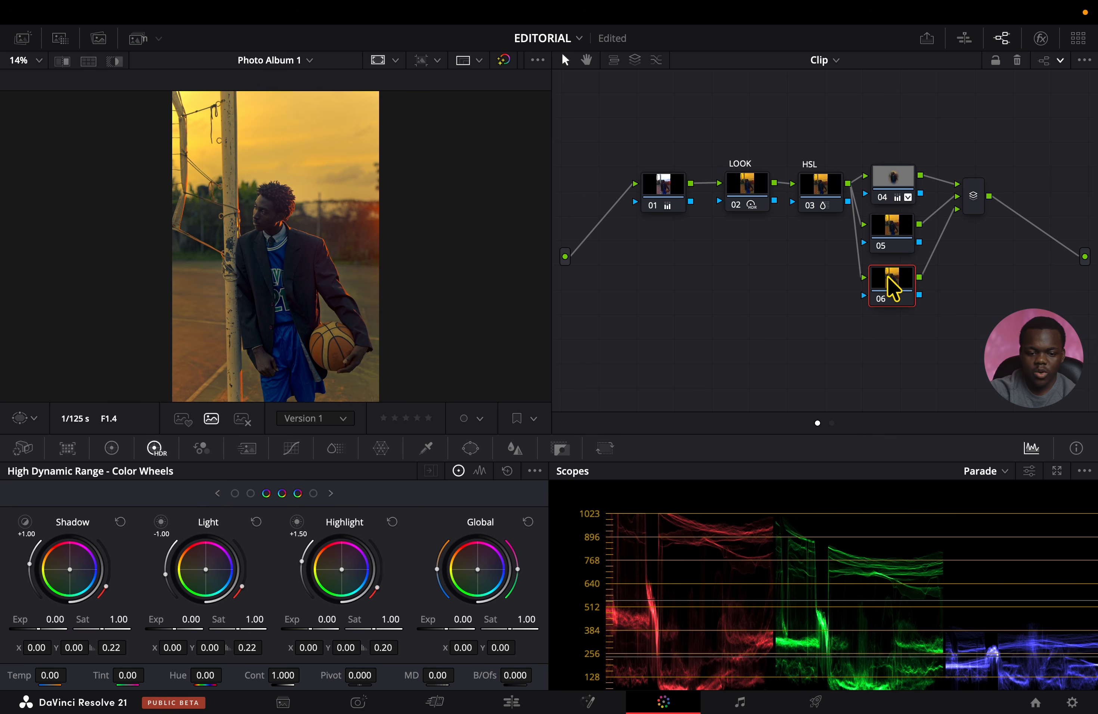
{"action": "left_click", "coordinate": [292, 447]}
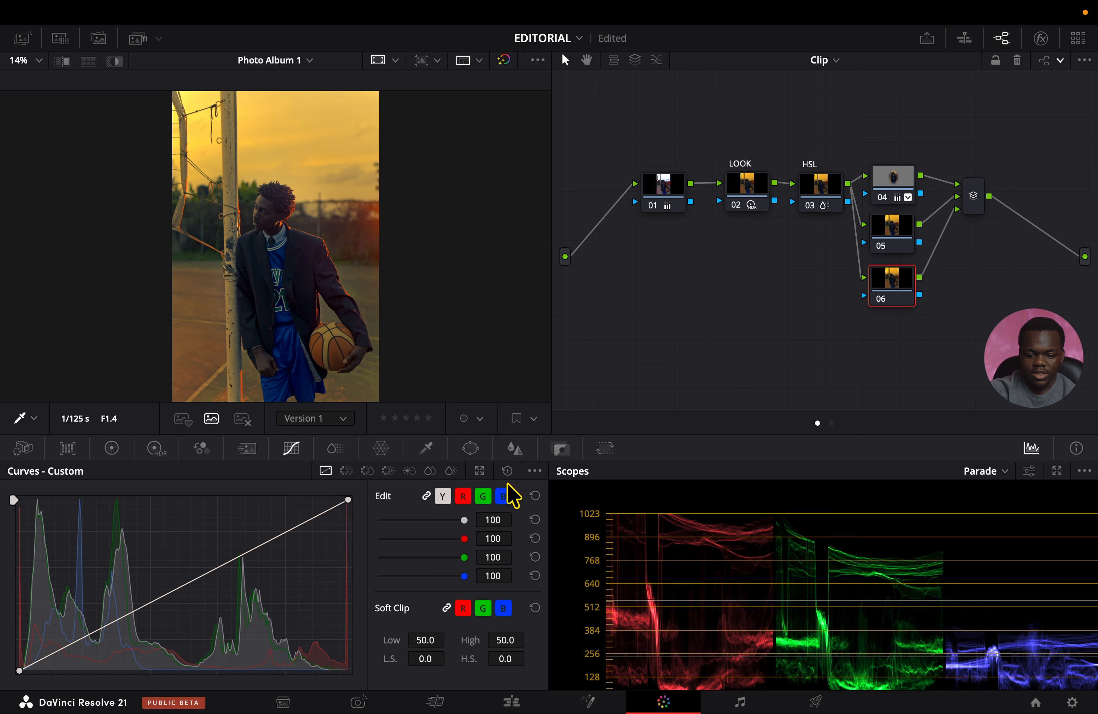
{"action": "left_click", "coordinate": [534, 471]}
{"action": "left_click", "coordinate": [567, 572]}
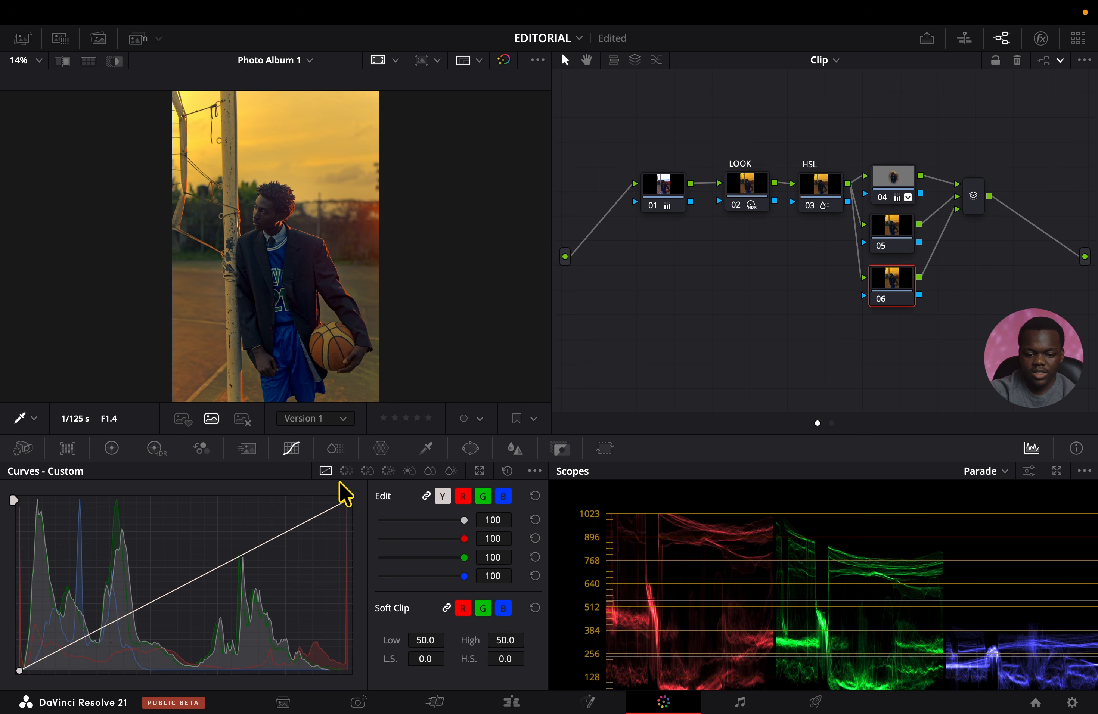
{"action": "left_click_drag", "start_coordinate": [347, 498], "coordinate": [349, 522]}
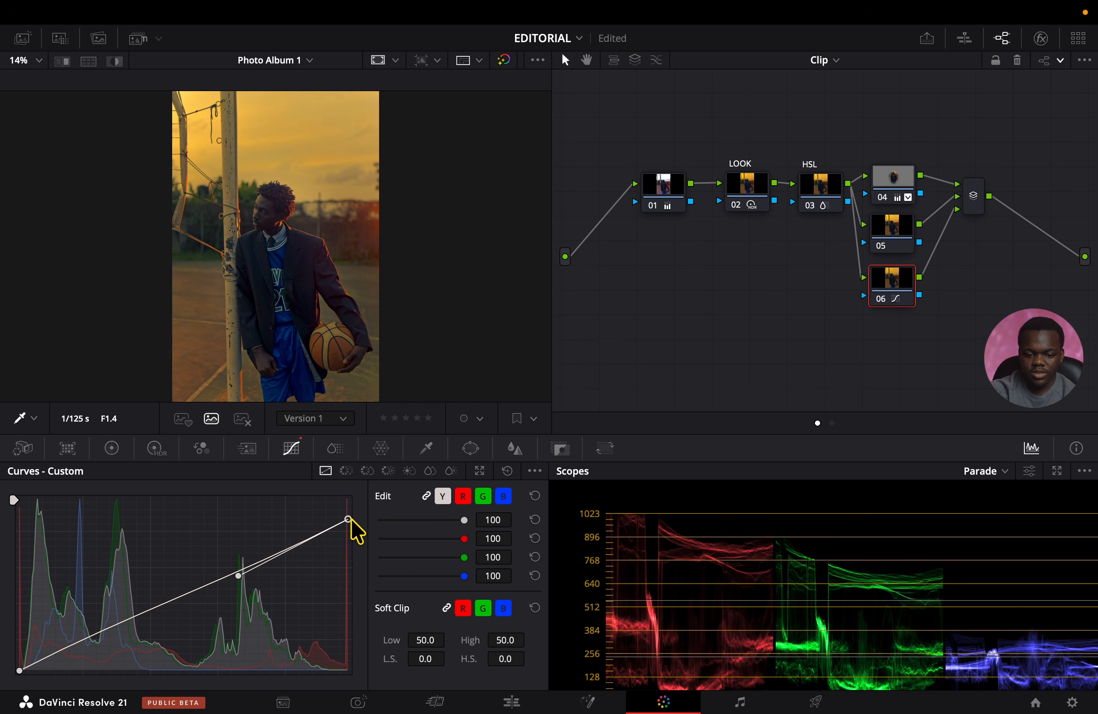
Bow node 06's custom curve slightly upward, lower its white point a little more and check the photo in full screen.
{"action": "left_click_drag", "start_coordinate": [238, 580], "coordinate": [231, 554]}
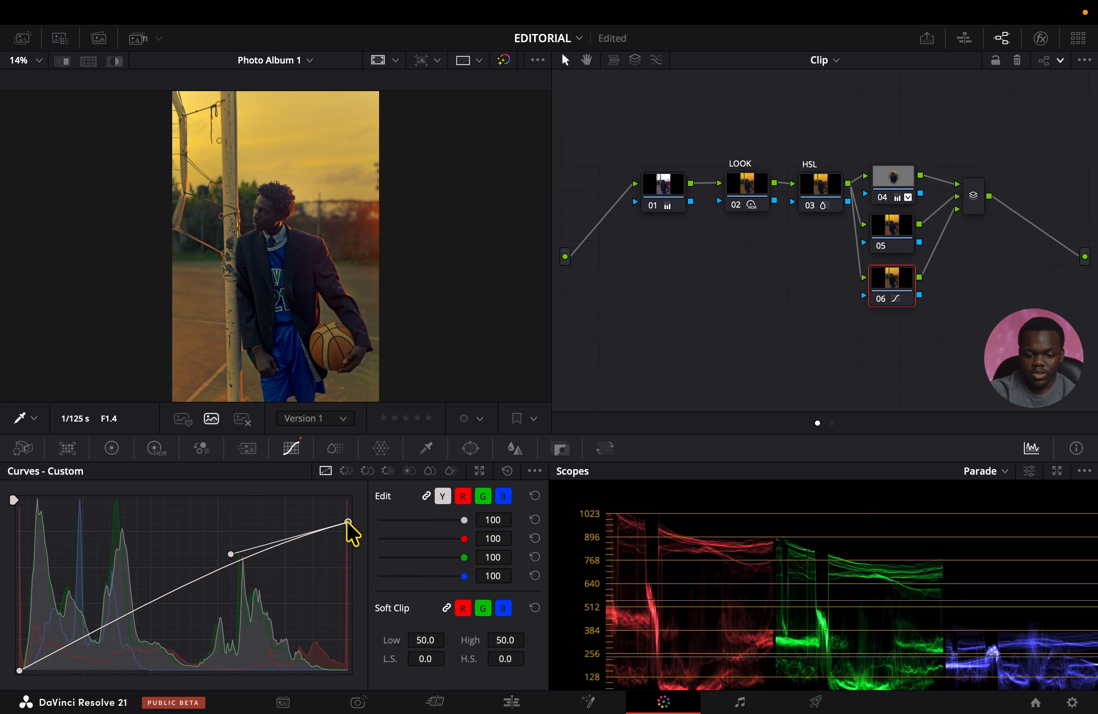
{"action": "left_click_drag", "start_coordinate": [348, 522], "coordinate": [348, 527]}
{"action": "key", "text": "super+f"}
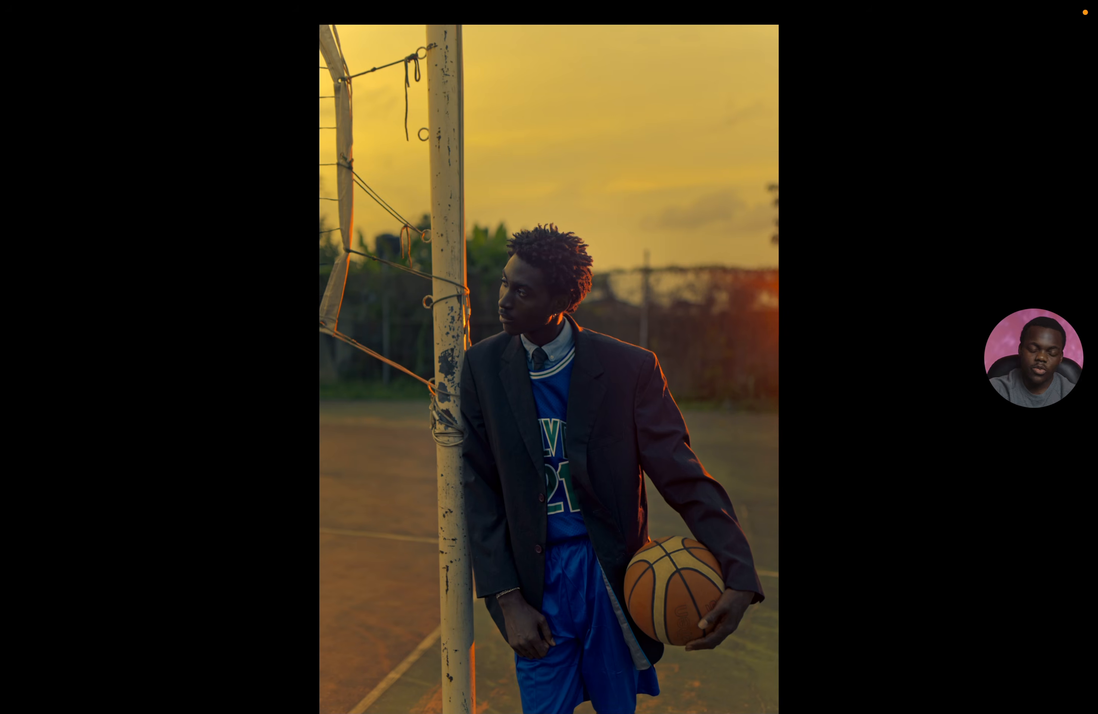
{"action": "key", "text": "super+f"}
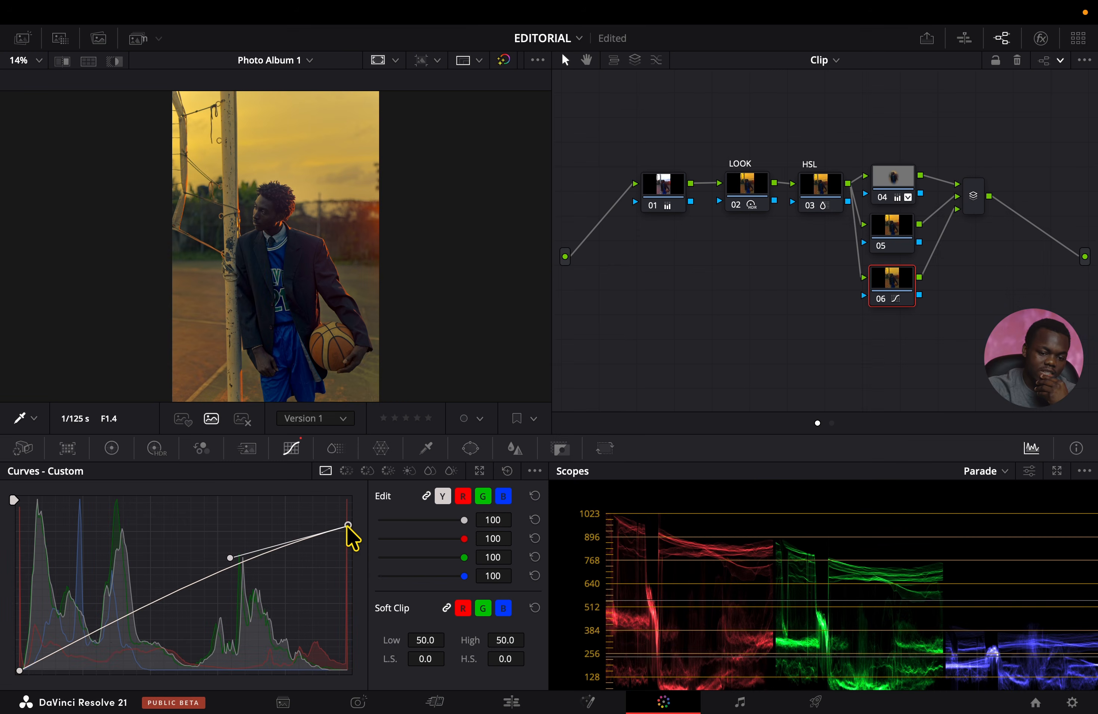
{"action": "left_click", "coordinate": [359, 703]}
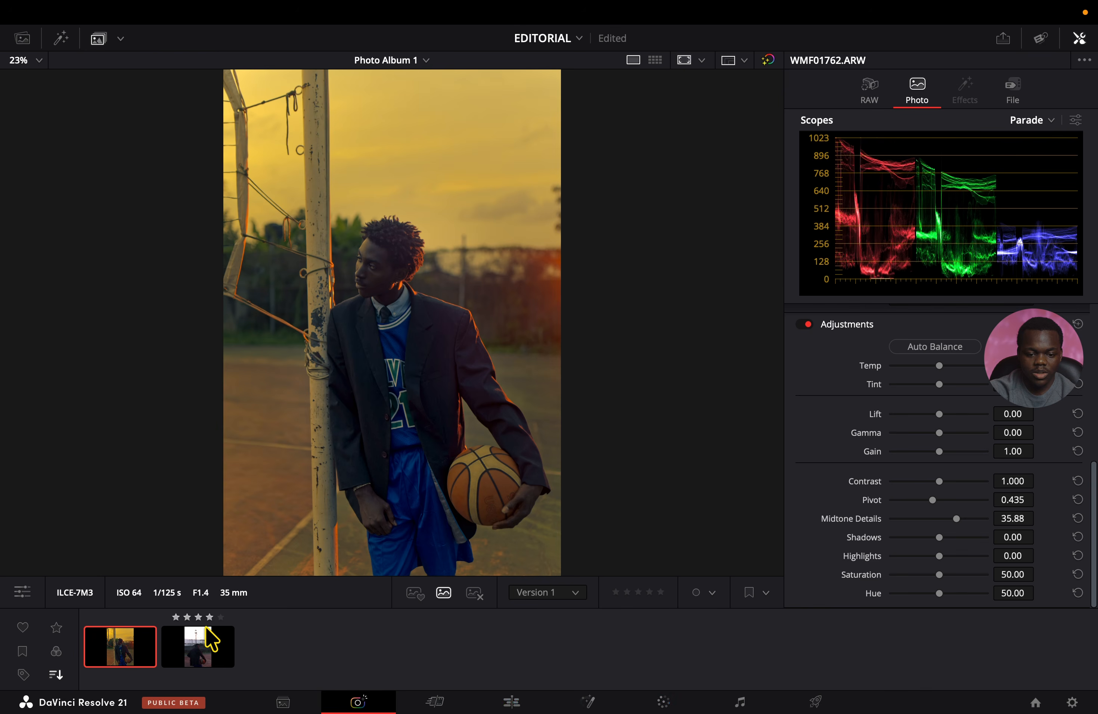
{"action": "left_click", "coordinate": [196, 647]}
{"action": "left_click", "coordinate": [117, 655]}
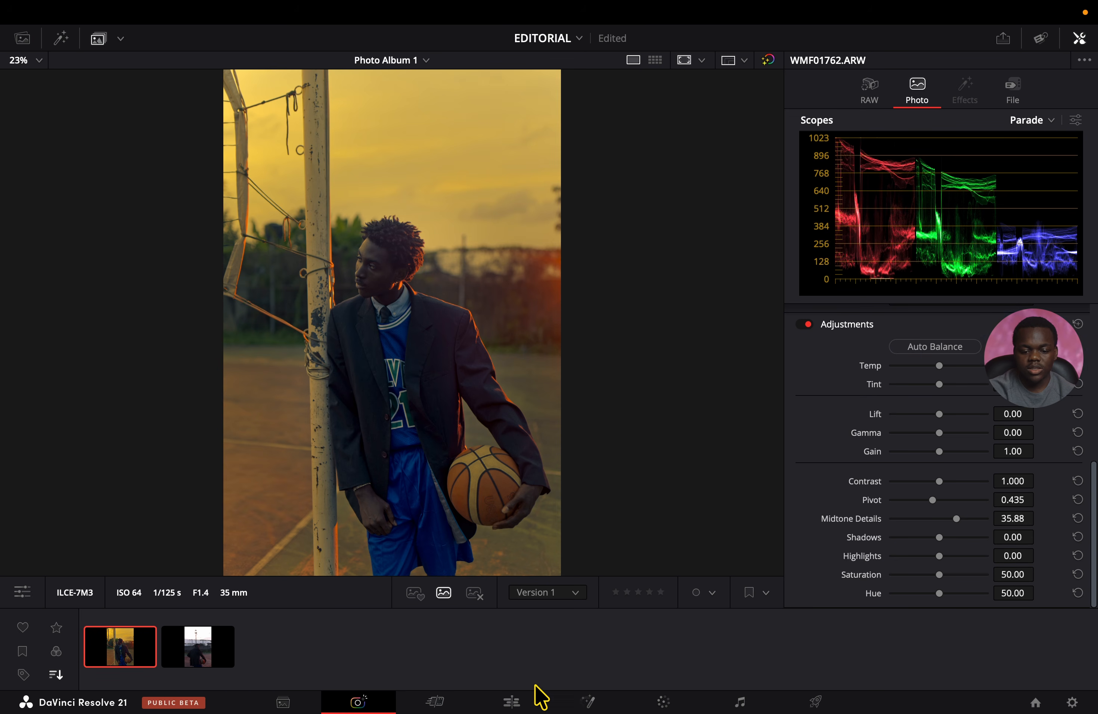
{"action": "left_click", "coordinate": [662, 703]}
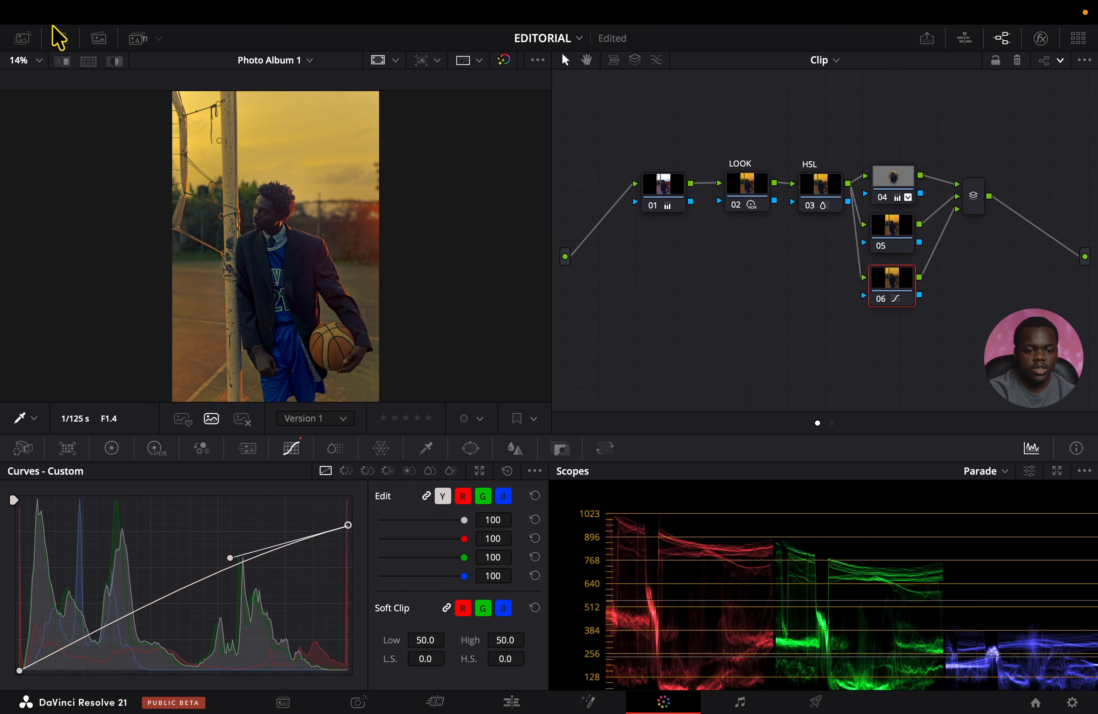
Open the gallery and grab a still of the graded portrait into the Stills 1 album.
{"action": "mouse_move", "coordinate": [27, 48]}
{"action": "left_click", "coordinate": [22, 39]}
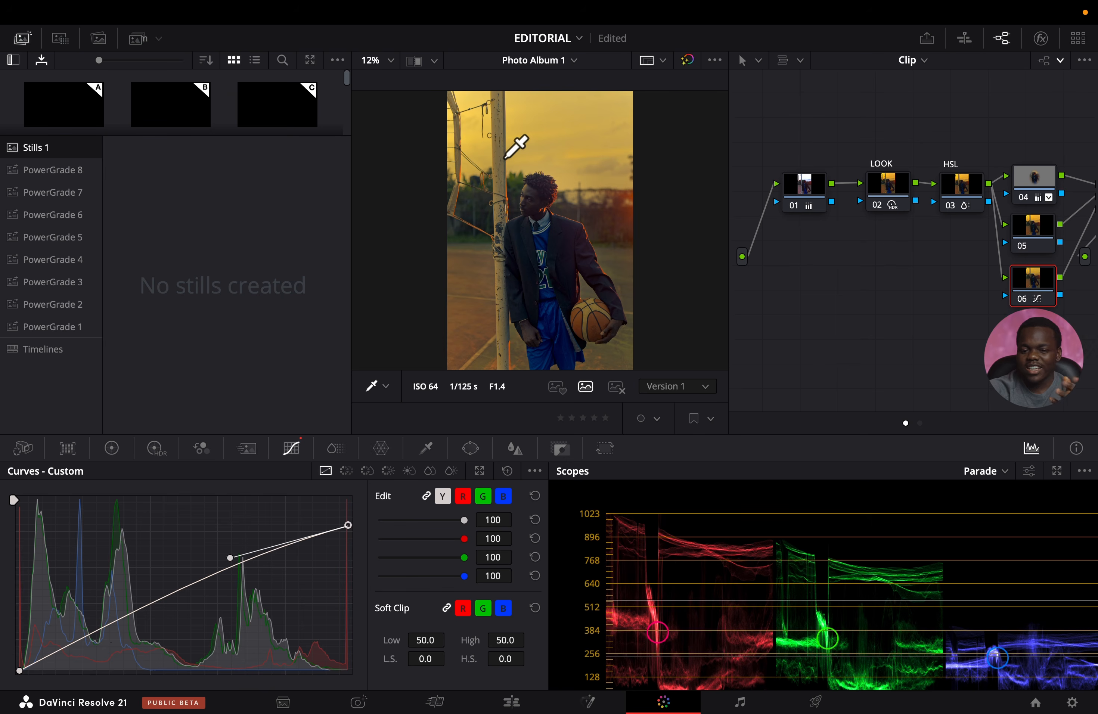
{"action": "right_click", "coordinate": [505, 160]}
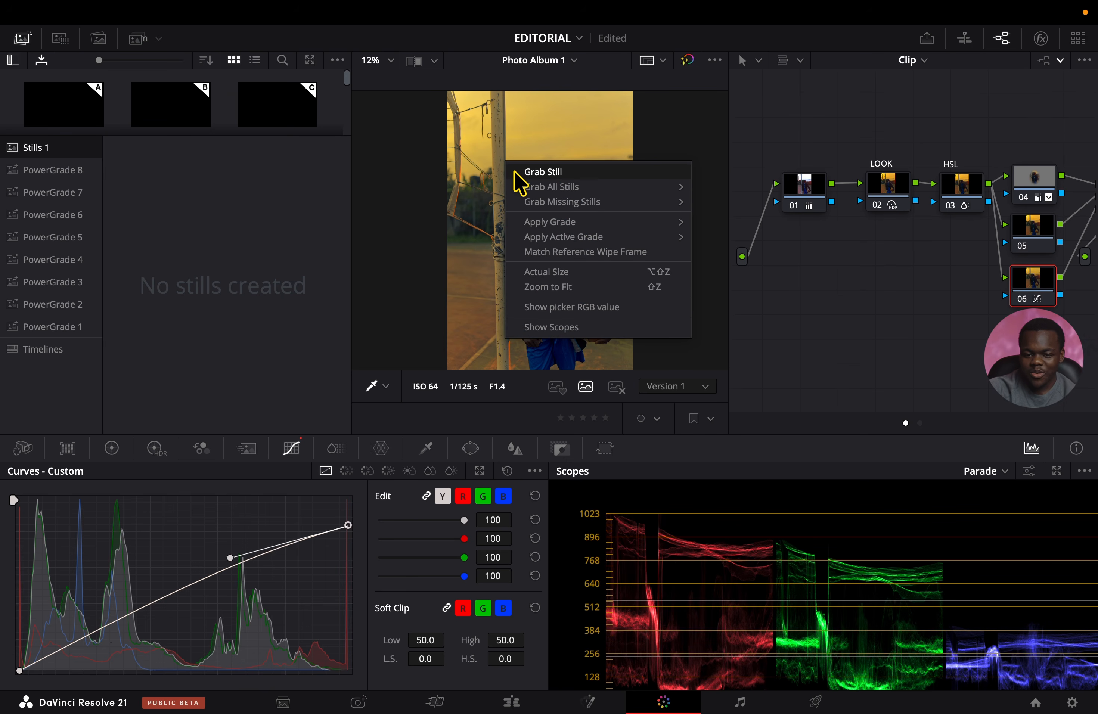
{"action": "left_click", "coordinate": [515, 172]}
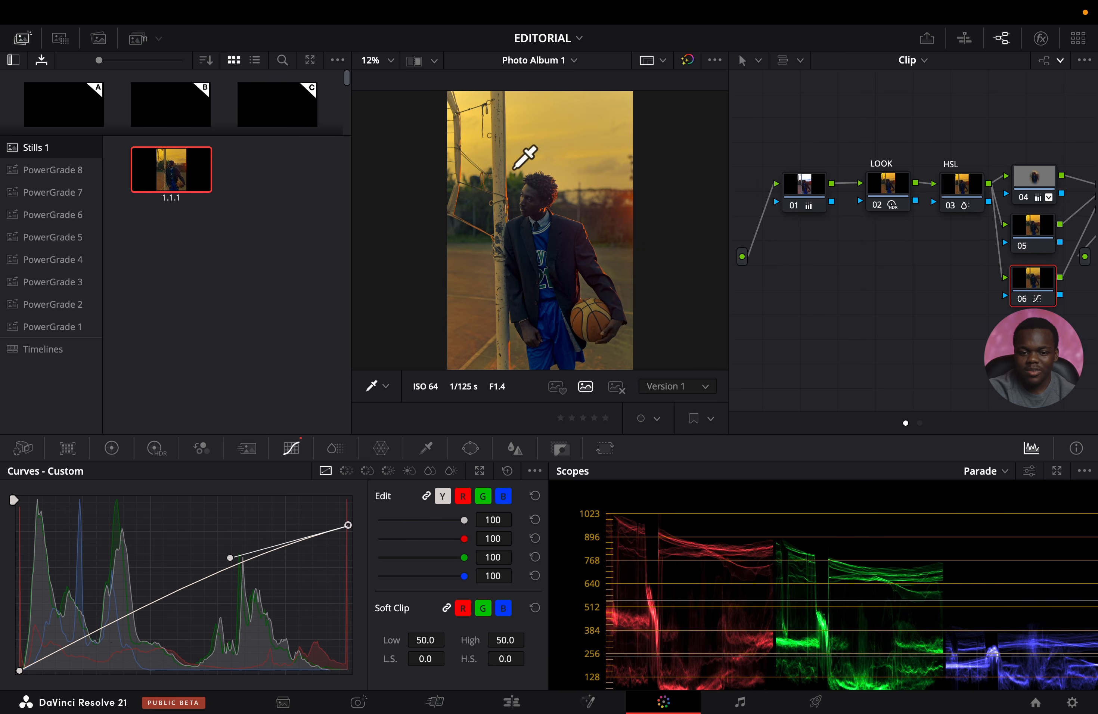
Select the photo WMF01778.ARW, apply the grabbed still's grade to it and close the gallery.
{"action": "left_click", "coordinate": [358, 702]}
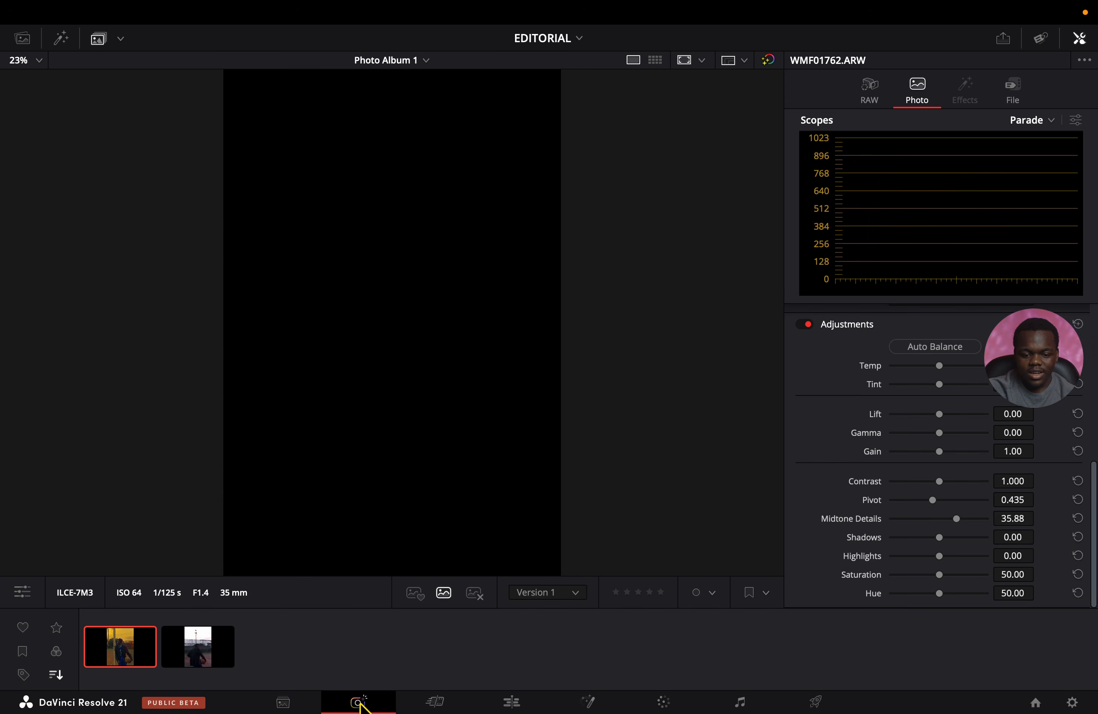
{"action": "left_click", "coordinate": [204, 661]}
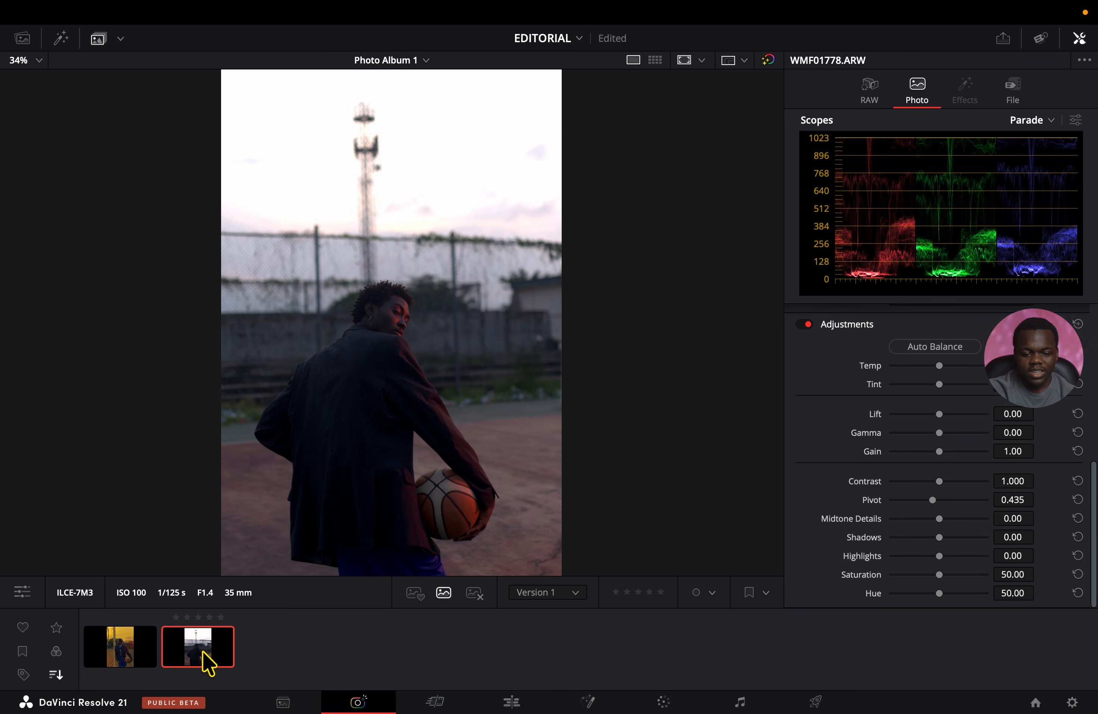
{"action": "left_click", "coordinate": [661, 702]}
{"action": "right_click", "coordinate": [172, 172]}
{"action": "left_click", "coordinate": [122, 216]}
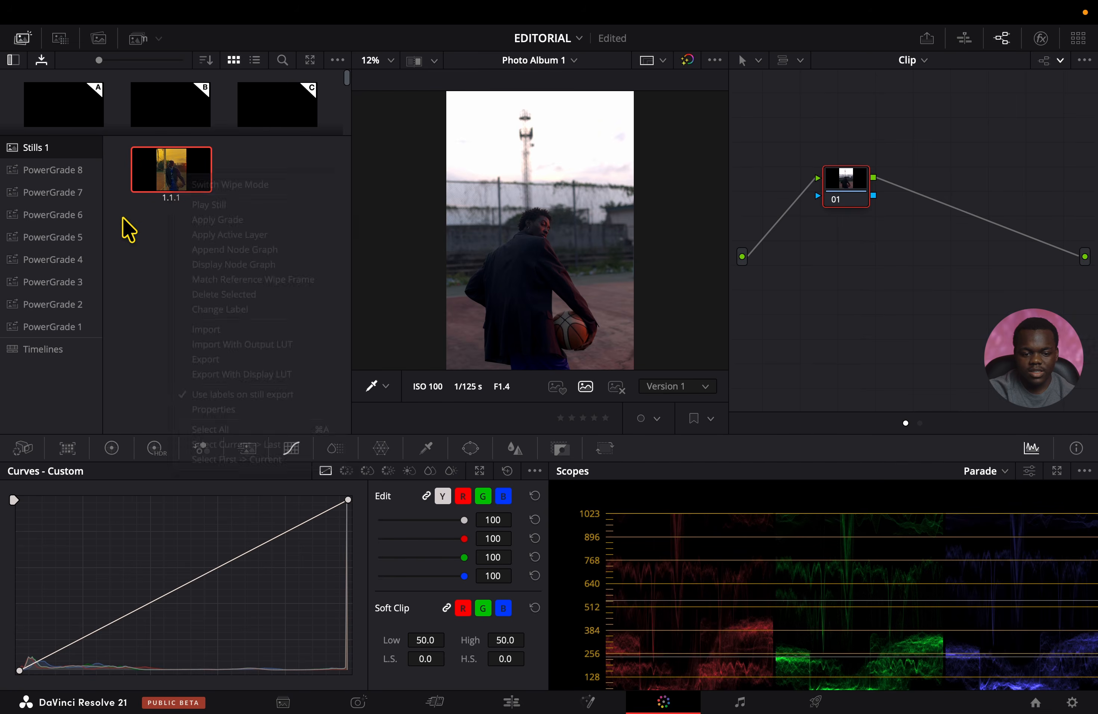
{"action": "right_click", "coordinate": [165, 162]}
{"action": "left_click", "coordinate": [209, 209]}
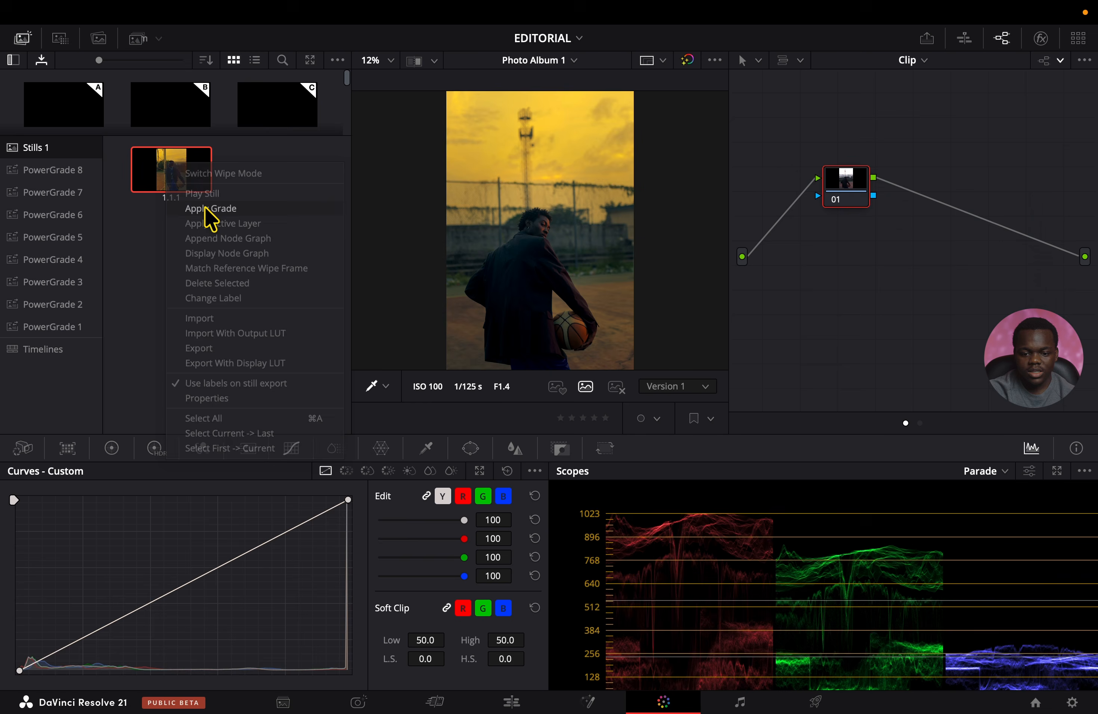
{"action": "left_click", "coordinate": [23, 39]}
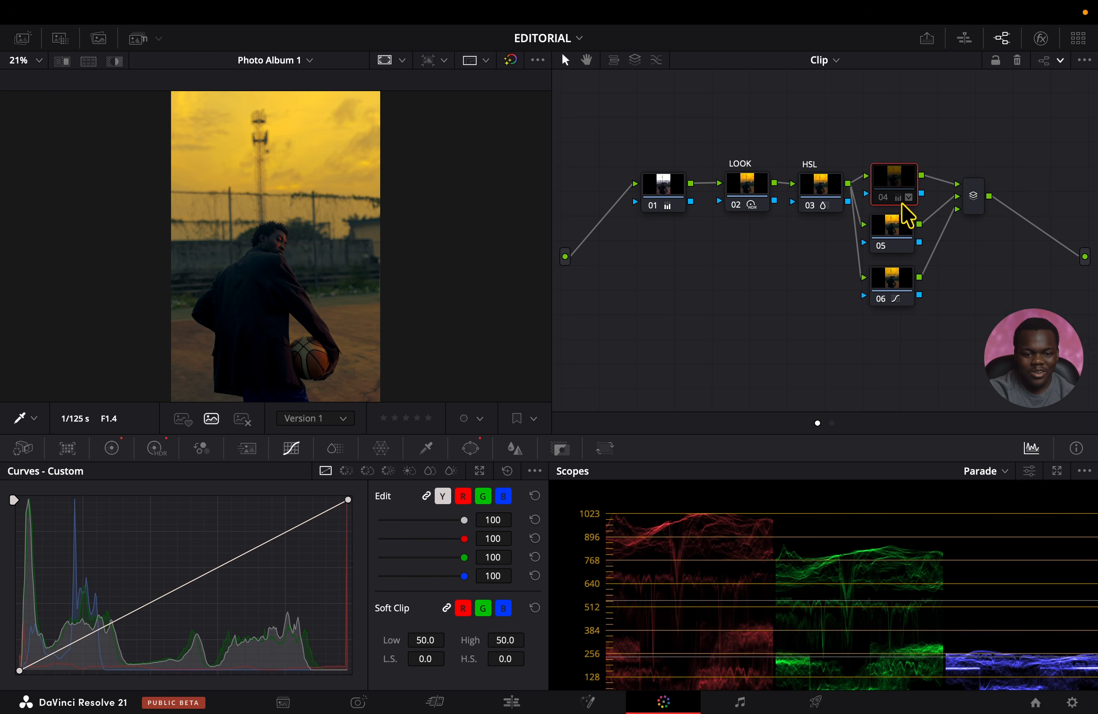
Disable layer nodes 05 and 06 and compare the photo with the LOOK node off and on.
{"action": "left_click", "coordinate": [888, 238]}
{"action": "left_click", "coordinate": [892, 287]}
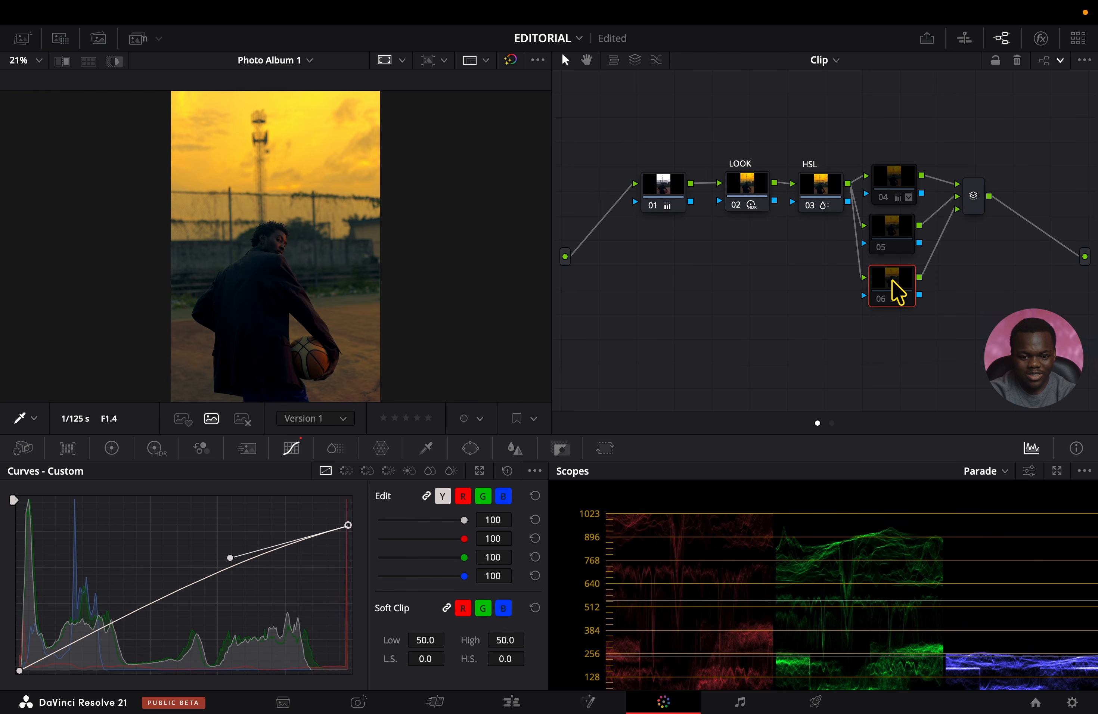
{"action": "left_click", "coordinate": [752, 190]}
{"action": "key", "text": "ctrl+d"}
{"action": "key", "text": "ctrl+d"}
{"action": "key", "text": "ctrl+d"}
{"action": "key", "text": "ctrl+d"}
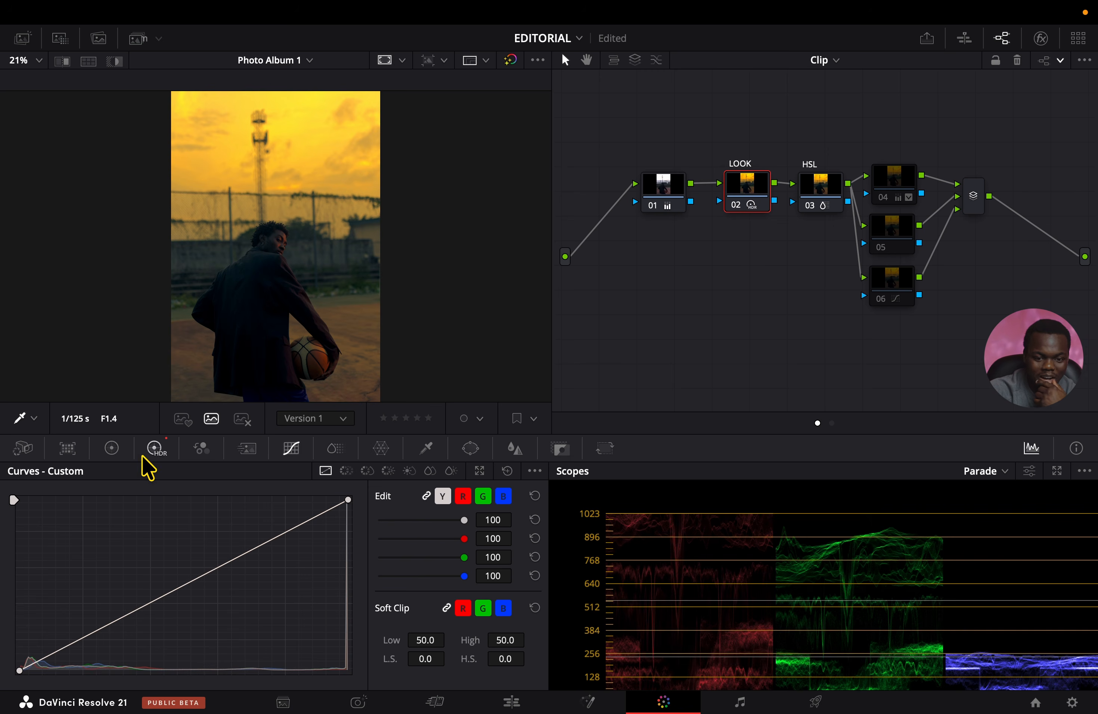
In the Photo page adjustments, set Shadows to 34.35, Midtone Details to 20.61 and Highlights to -29.77.
{"action": "left_click", "coordinate": [366, 698]}
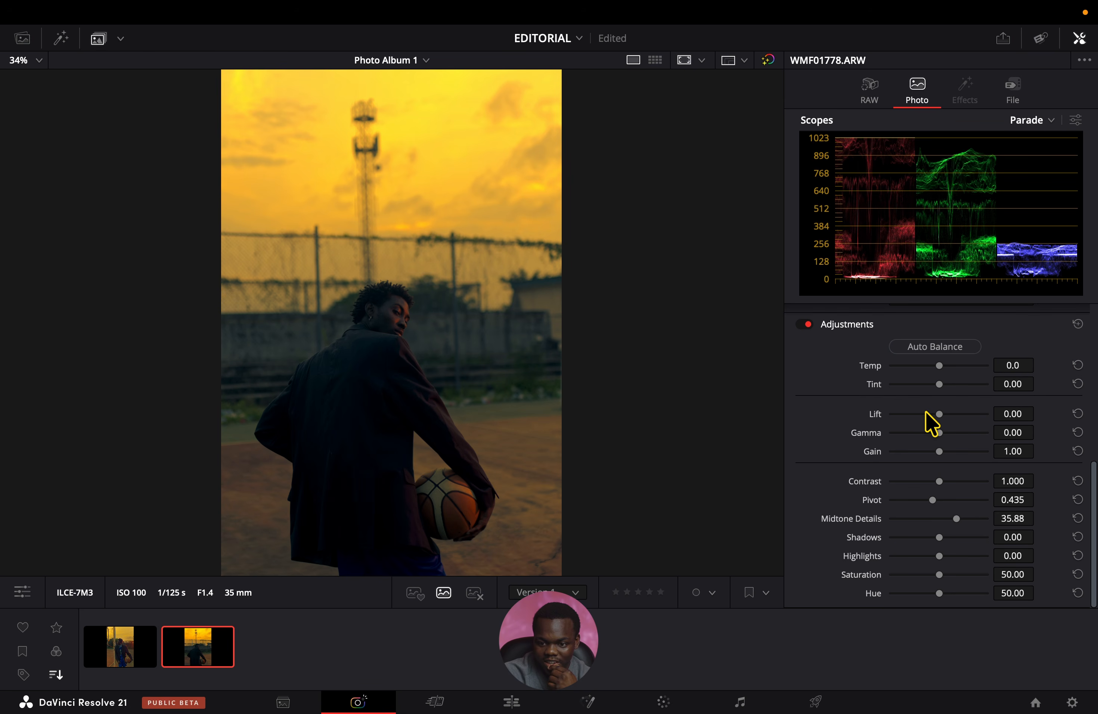
{"action": "left_click_drag", "start_coordinate": [953, 540], "coordinate": [956, 538]}
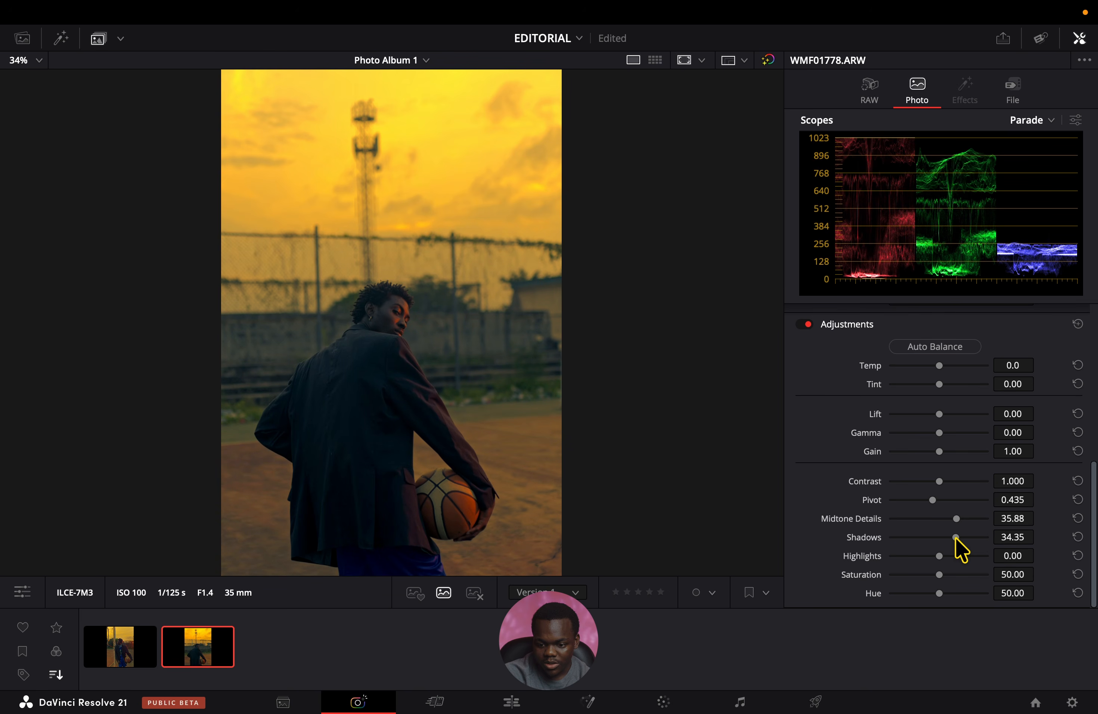
{"action": "left_click_drag", "start_coordinate": [947, 521], "coordinate": [922, 559]}
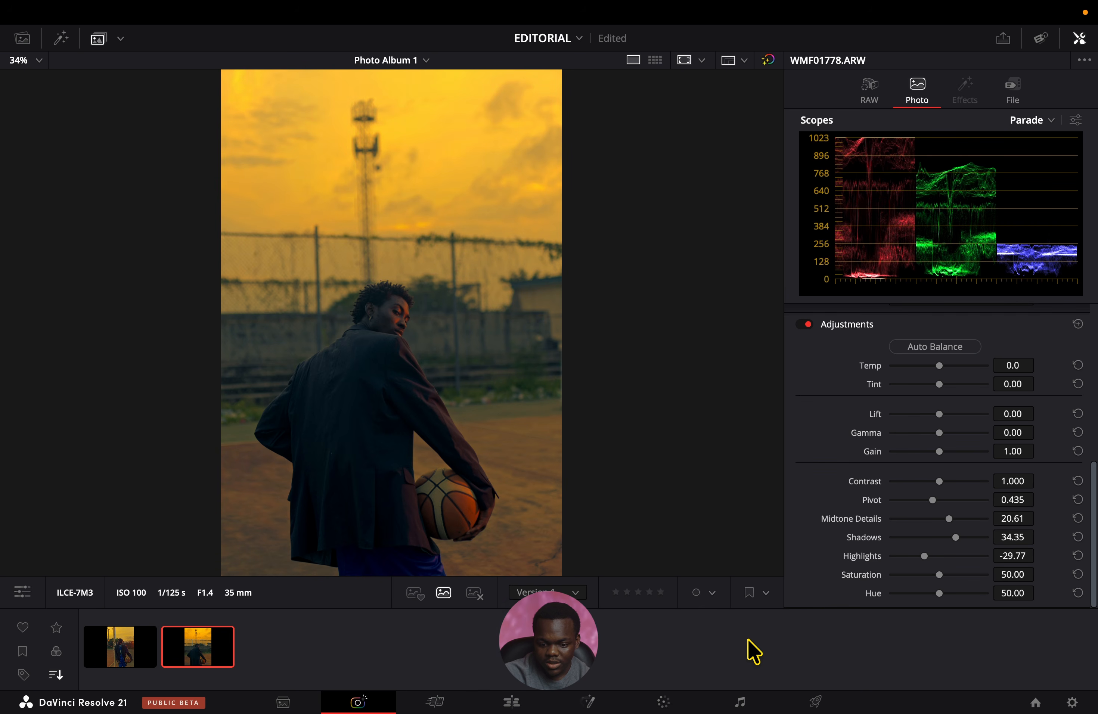
On the Color page, set the LOOK node's HDR Light wheel to X -0.07, Y 0.02 and exposure -0.58.
{"action": "left_click", "coordinate": [639, 699]}
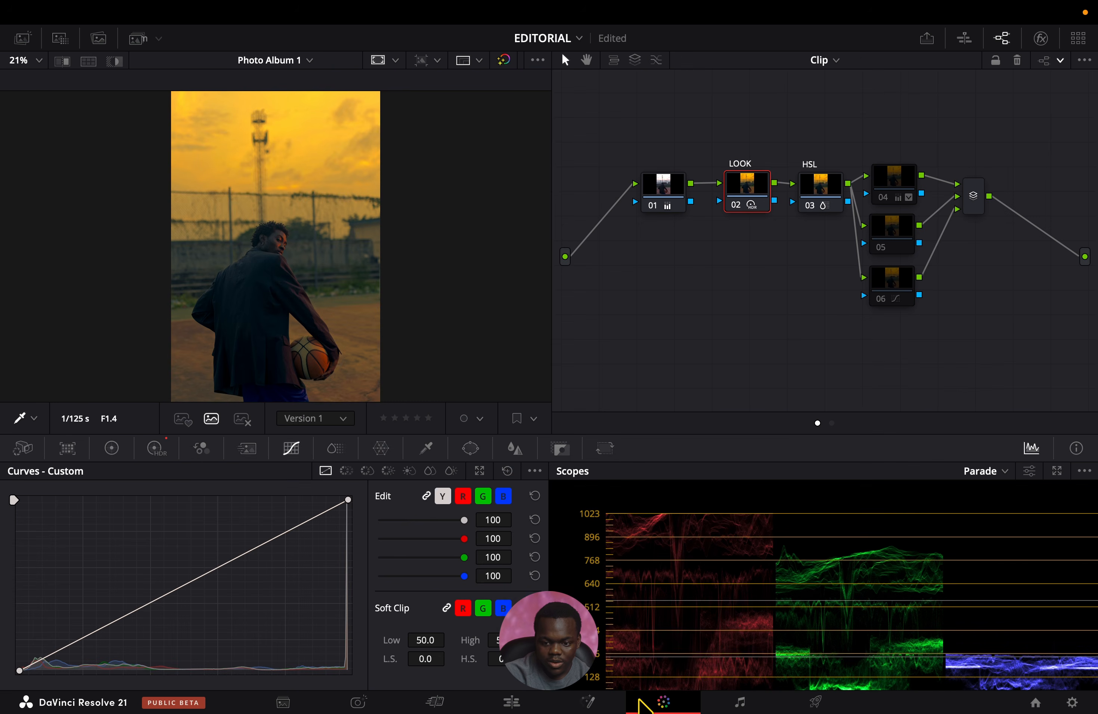
{"action": "left_click", "coordinate": [160, 451]}
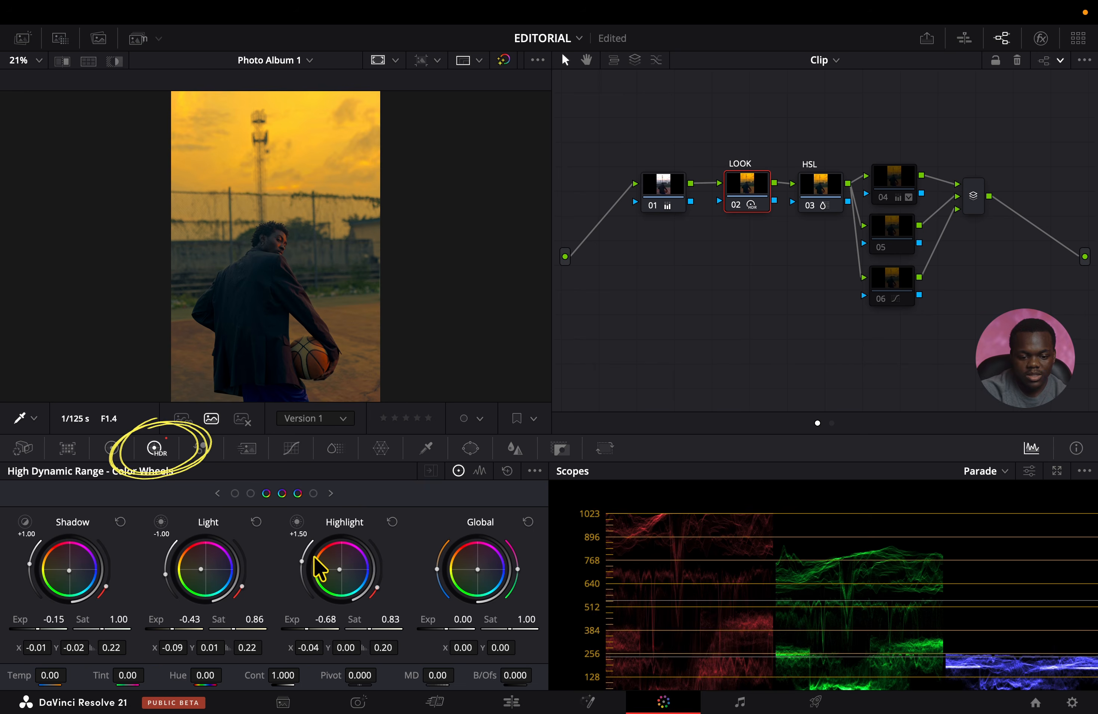
{"action": "left_click_drag", "start_coordinate": [195, 553], "coordinate": [199, 543]}
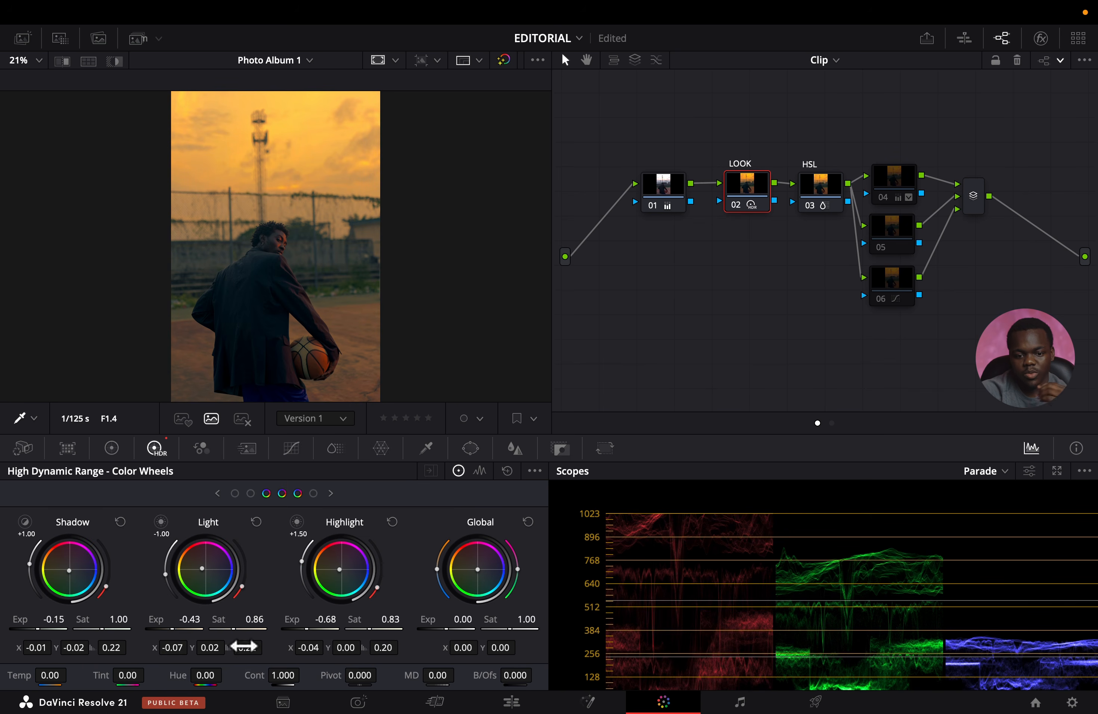
{"action": "left_click_drag", "start_coordinate": [176, 627], "coordinate": [148, 659]}
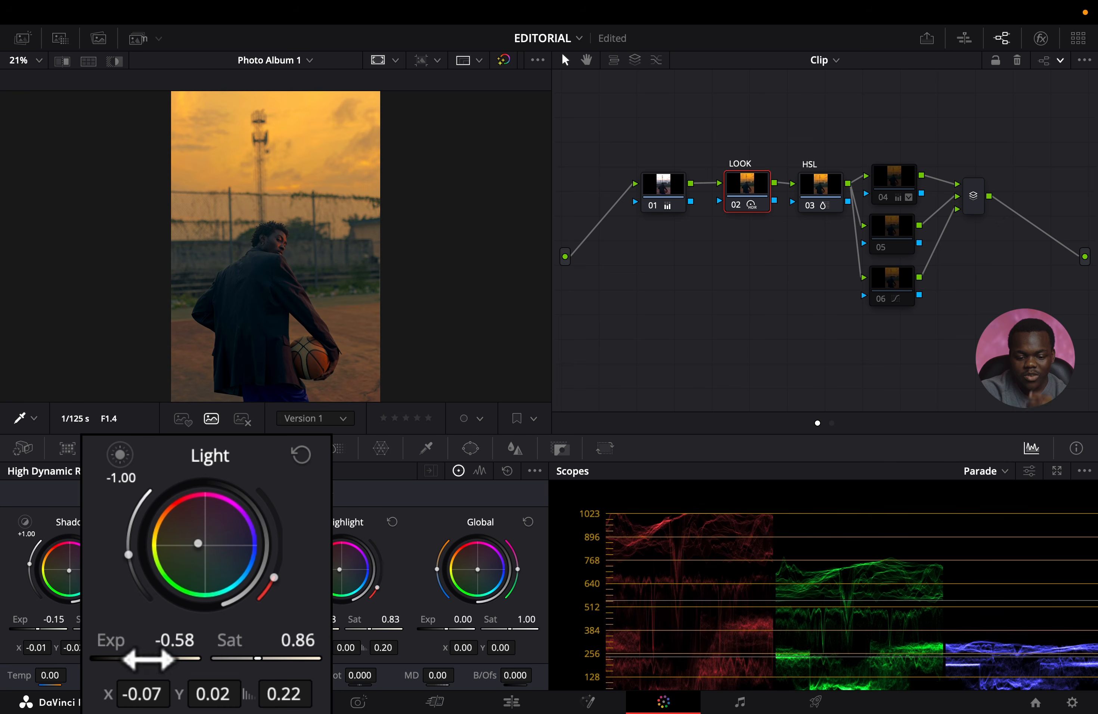
Compare the photo with the LOOK node off and on, and likewise with the HSL node.
{"action": "key", "text": "ctrl+d"}
{"action": "key", "text": "ctrl+d"}
{"action": "key", "text": "ctrl+d"}
{"action": "key", "text": "ctrl+d"}
{"action": "key", "text": "ctrl+d"}
{"action": "key", "text": "ctrl+d"}
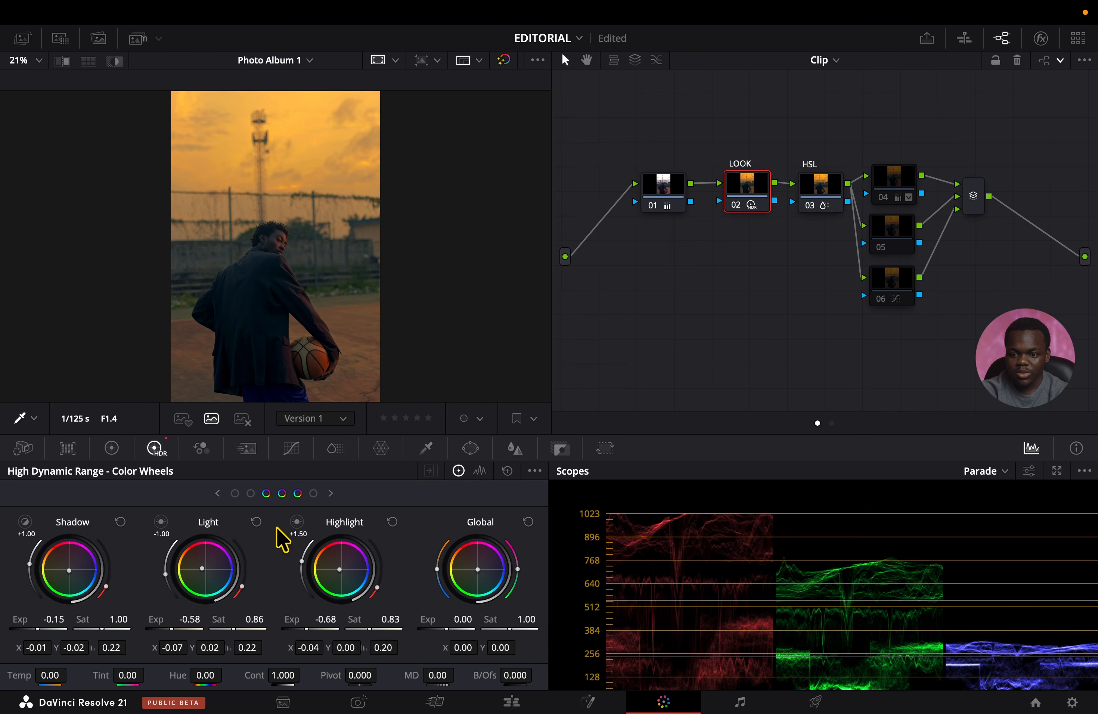
{"action": "left_click", "coordinate": [815, 191]}
Enable node 04, fit its circular window around the subject's head and torso, and set its HDR Global exposure to 0.30.
{"action": "key", "text": "ctrl+d"}
{"action": "key", "text": "ctrl+d"}
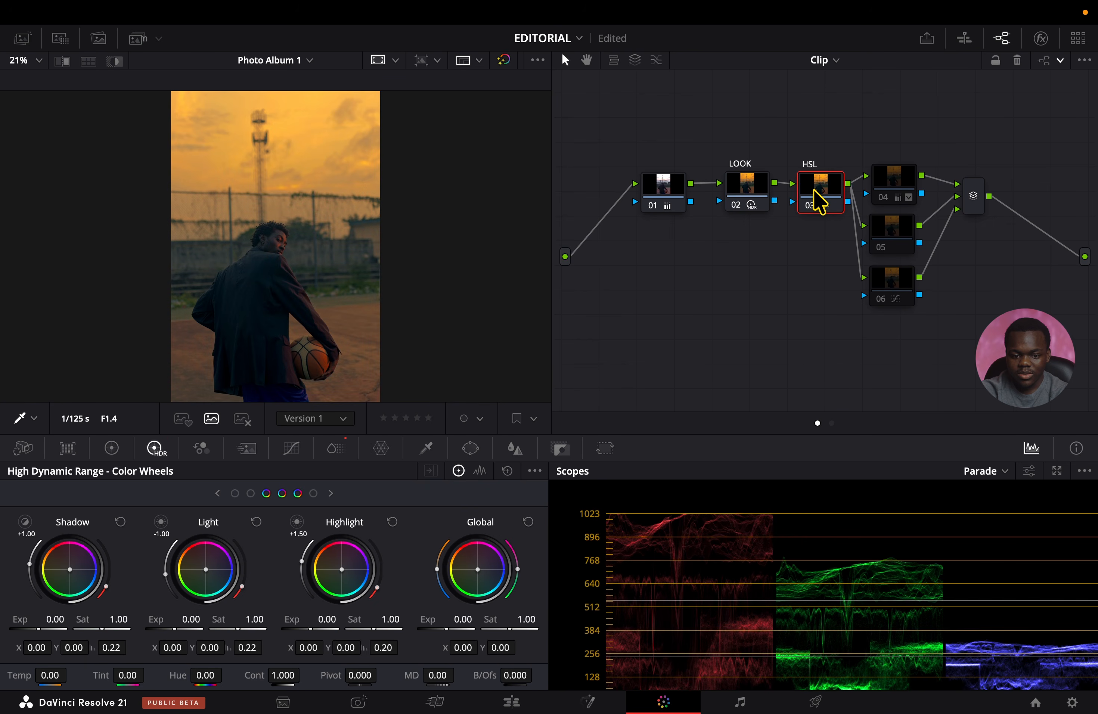
{"action": "left_click", "coordinate": [886, 184]}
{"action": "key", "text": "ctrl+d"}
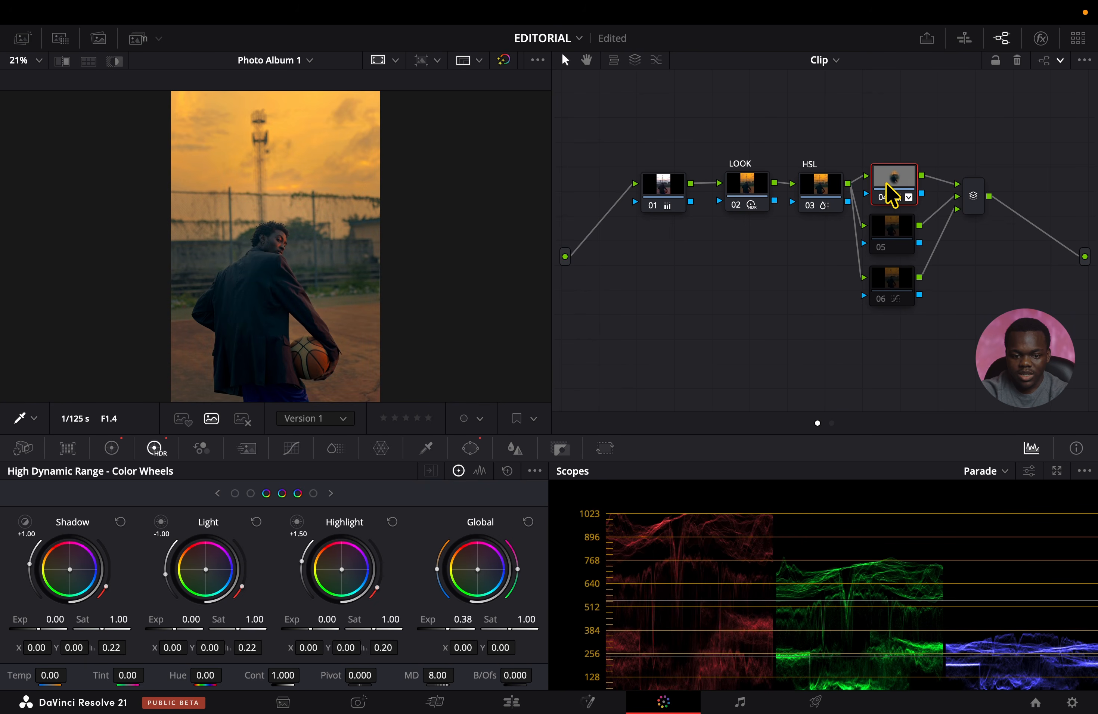
{"action": "left_click", "coordinate": [469, 448]}
{"action": "left_click_drag", "start_coordinate": [341, 267], "coordinate": [323, 267]}
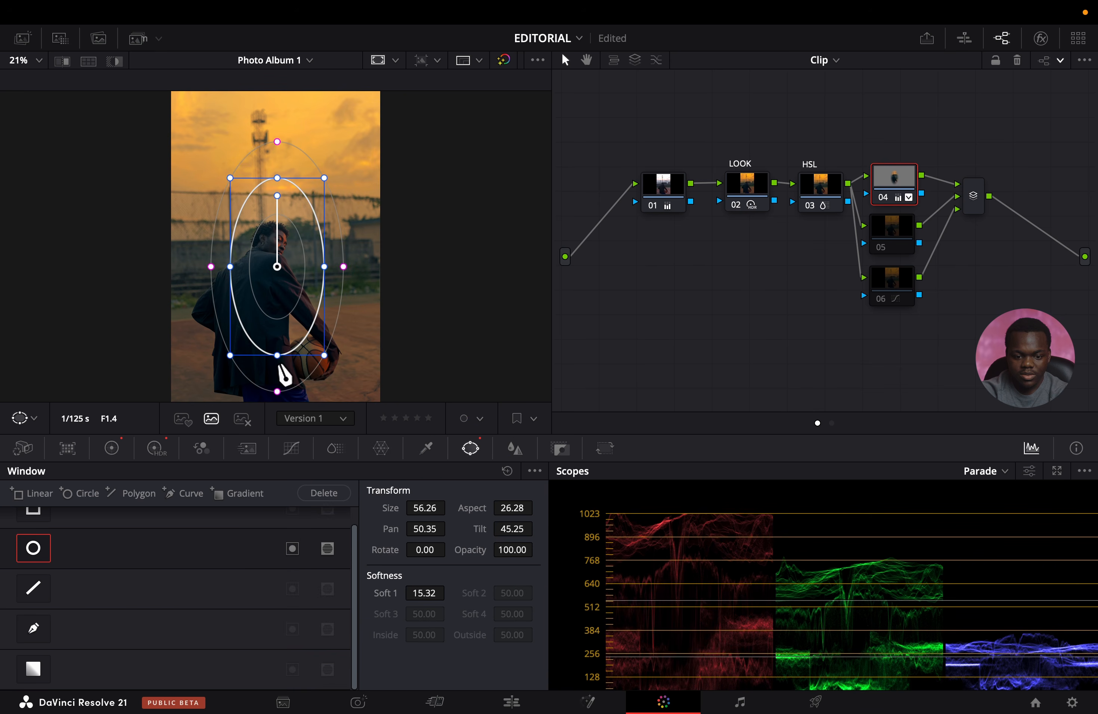
{"action": "left_click_drag", "start_coordinate": [277, 356], "coordinate": [277, 341]}
{"action": "left_click_drag", "start_coordinate": [279, 274], "coordinate": [274, 271]}
{"action": "left_click", "coordinate": [155, 449]}
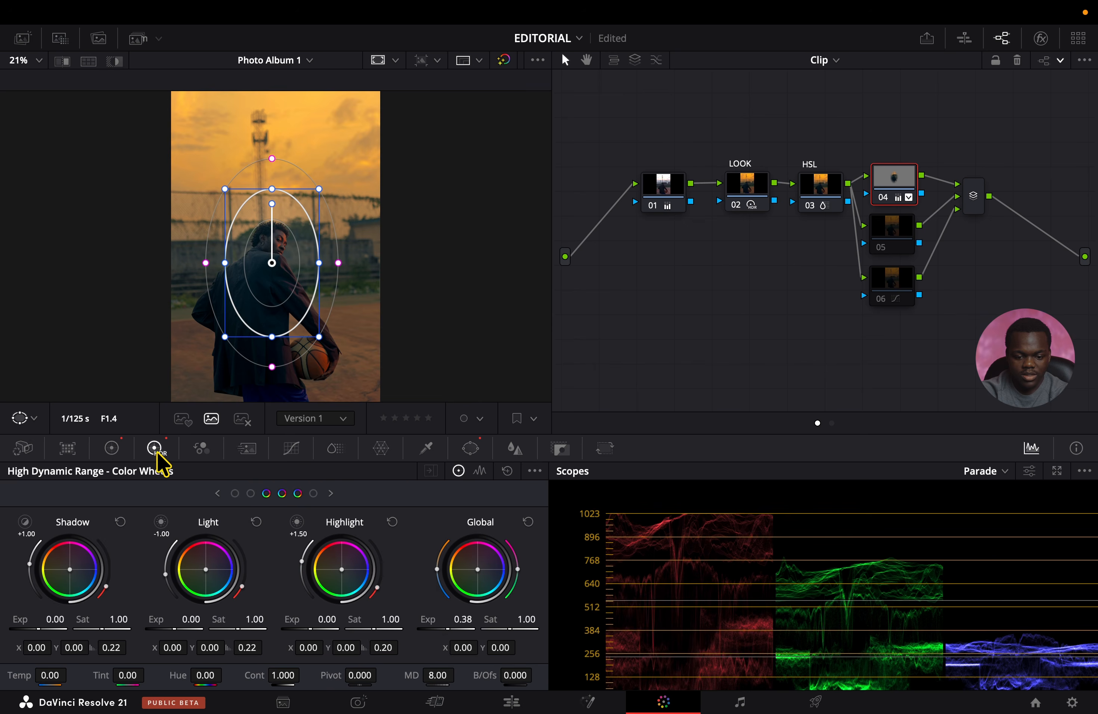
{"action": "left_click_drag", "start_coordinate": [451, 626], "coordinate": [448, 625]}
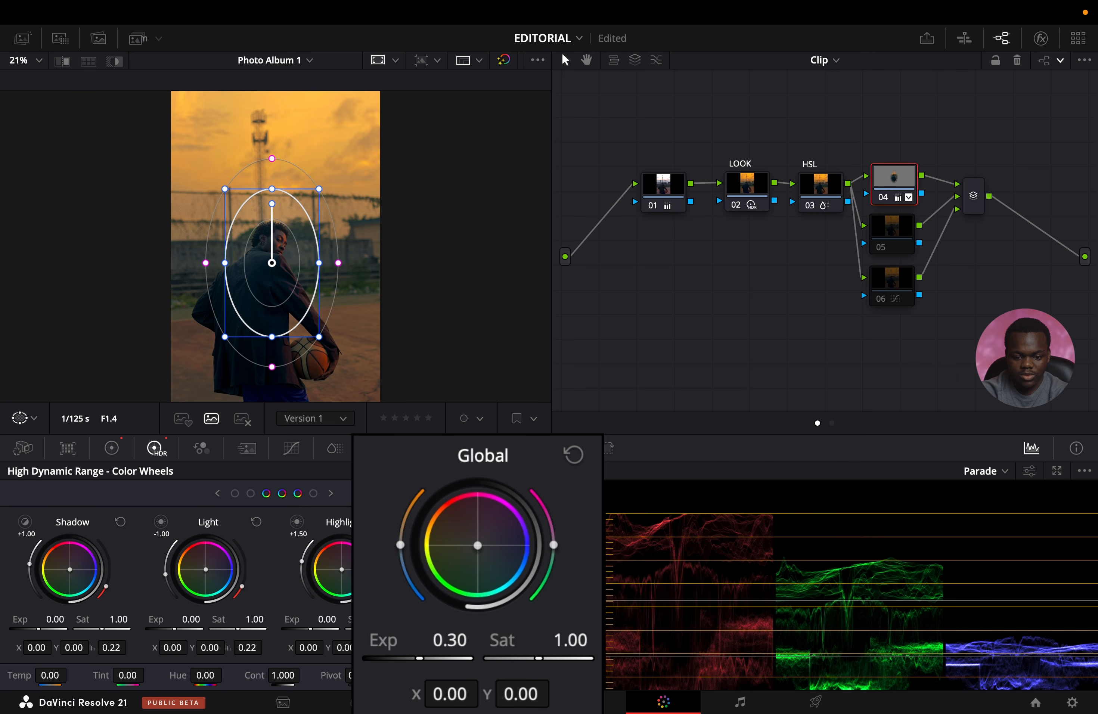
Delete the three layer nodes and the layer mixer, and connect the HSL node directly to the output.
{"action": "left_click", "coordinate": [893, 230]}
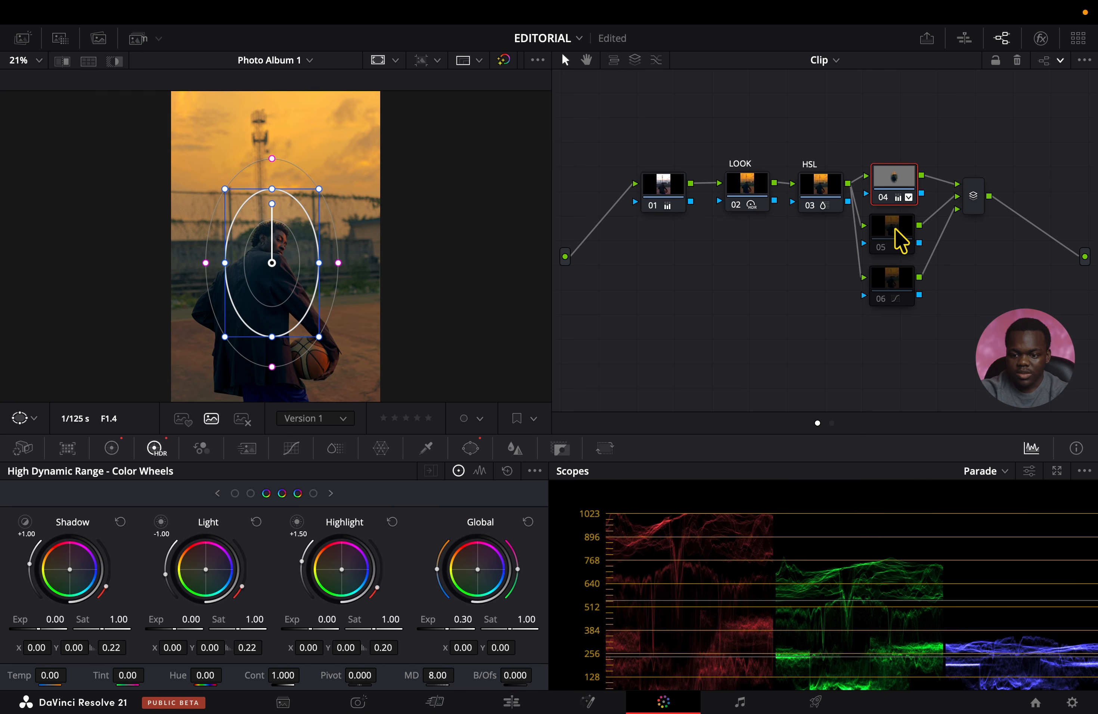
{"action": "left_click", "coordinate": [894, 184]}
{"action": "key", "text": "Delete"}
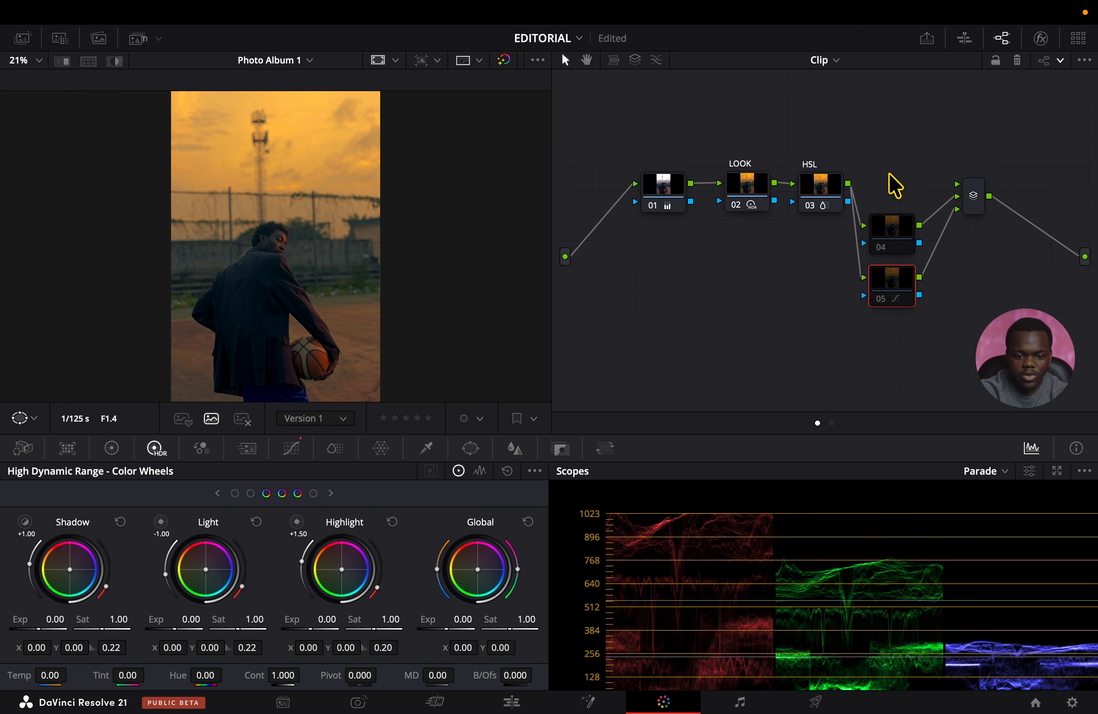
{"action": "left_click_drag", "start_coordinate": [988, 171], "coordinate": [860, 326]}
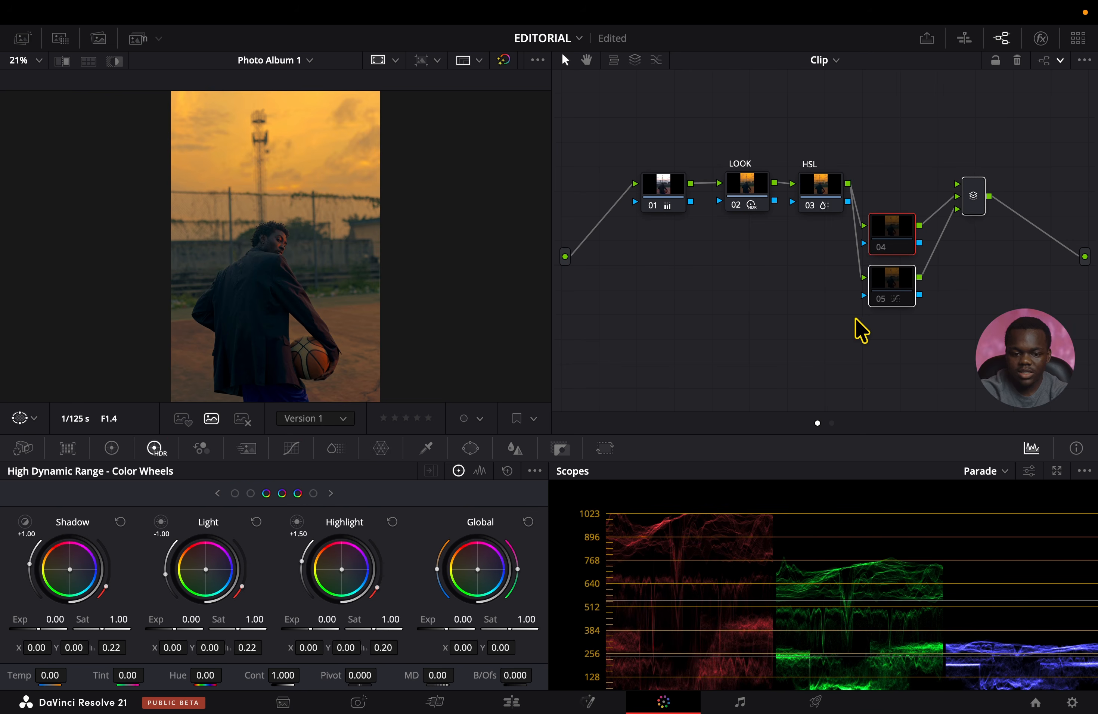
{"action": "key", "text": "Delete"}
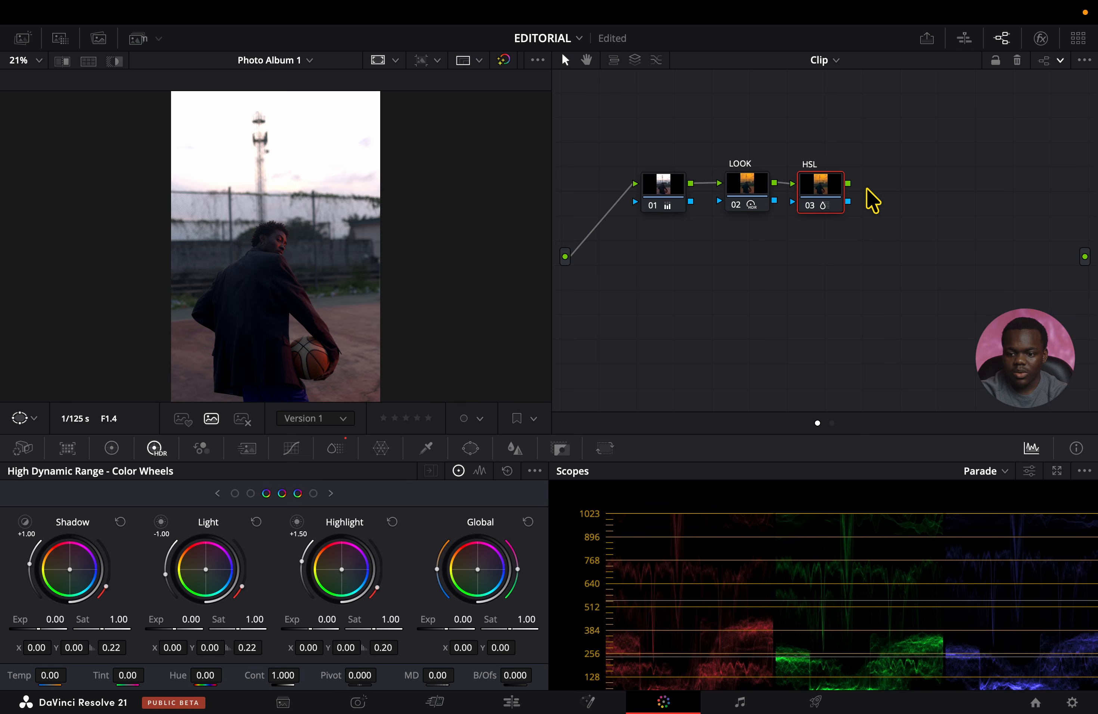
{"action": "left_click_drag", "start_coordinate": [848, 184], "coordinate": [1087, 267]}
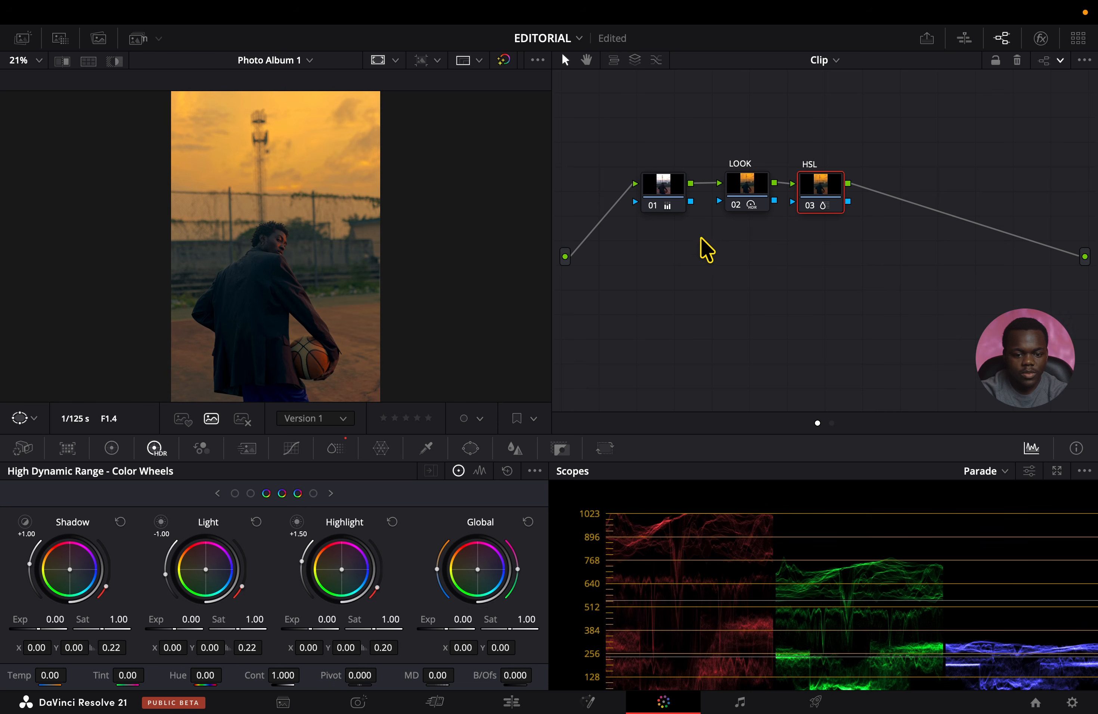
In the HSL node's ColorSlice controls, reduce the green saturation to 0.61 to mute the grass behind the subject.
{"action": "left_click", "coordinate": [751, 192]}
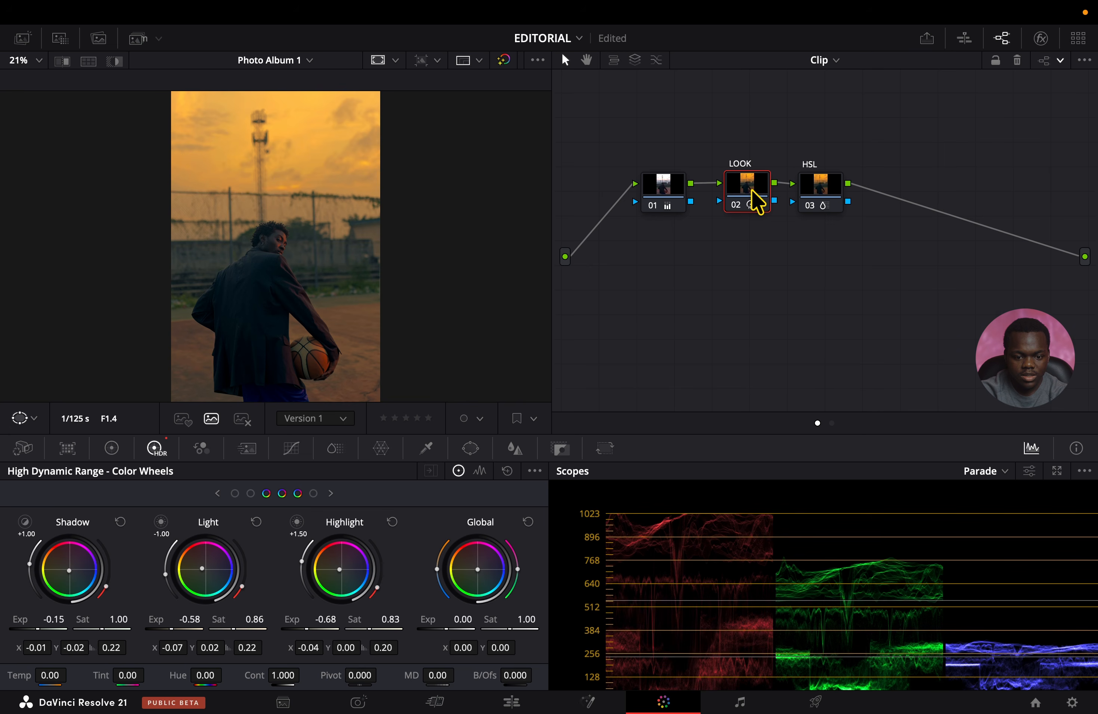
{"action": "scroll", "coordinate": [380, 294], "scroll_direction": "up", "scroll_amount": 3}
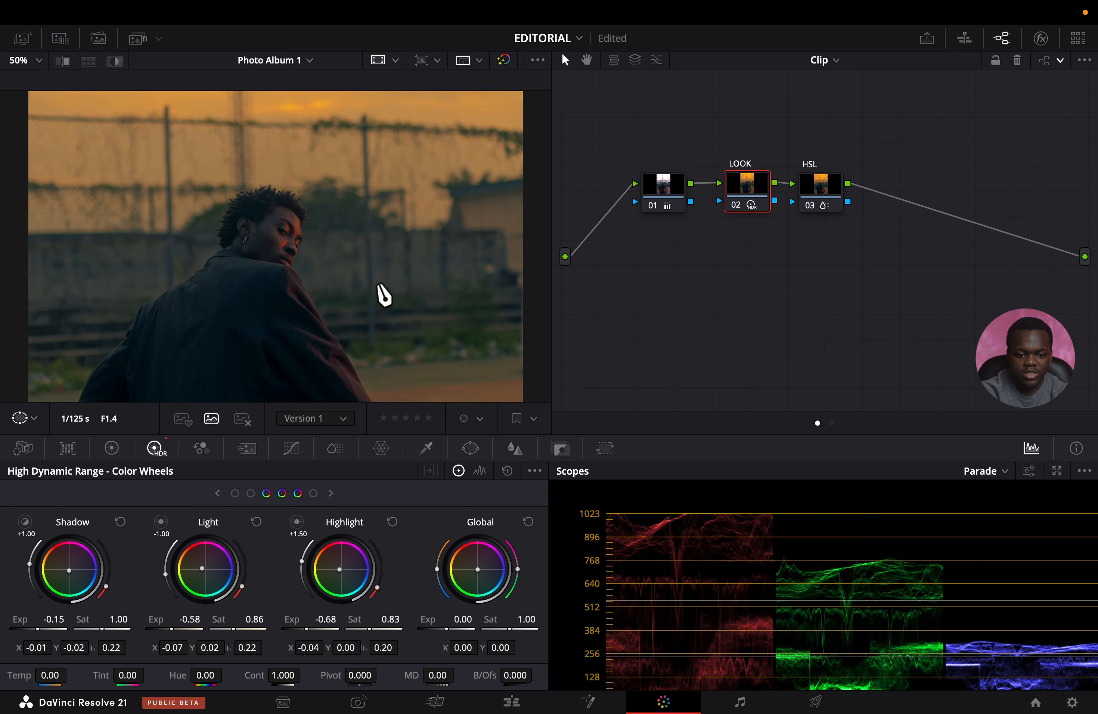
{"action": "scroll", "coordinate": [378, 286], "scroll_direction": "down", "scroll_amount": 6}
{"action": "scroll", "coordinate": [417, 293], "scroll_direction": "up", "scroll_amount": 5}
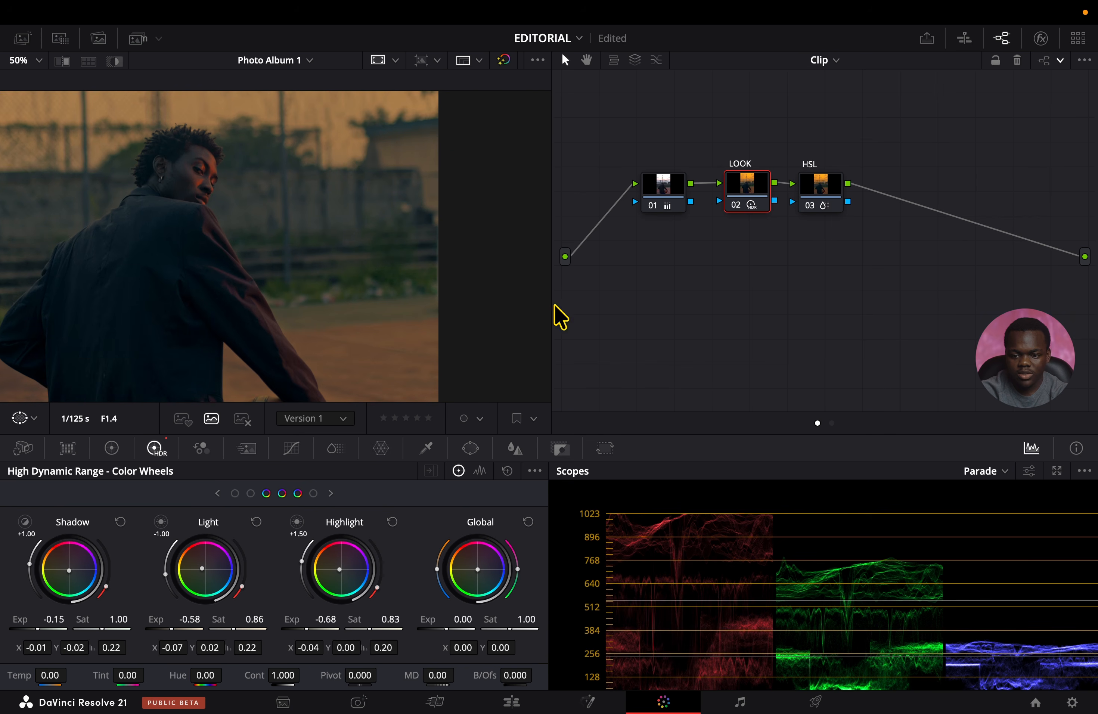
{"action": "left_click", "coordinate": [817, 189]}
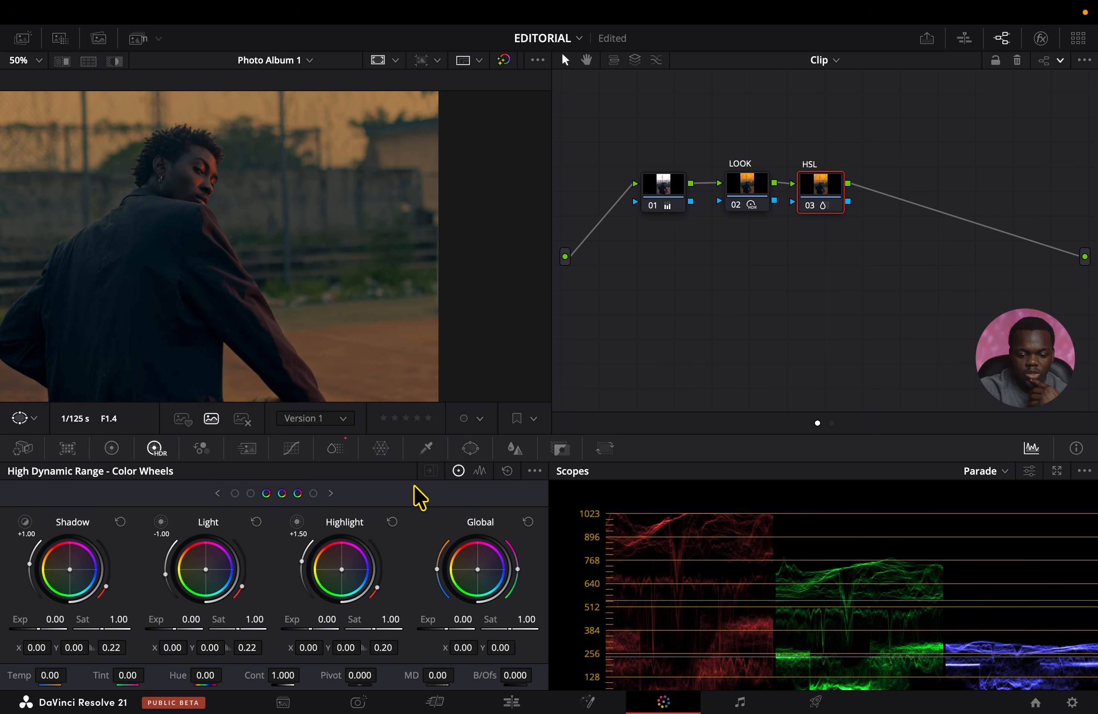
{"action": "left_click", "coordinate": [337, 451]}
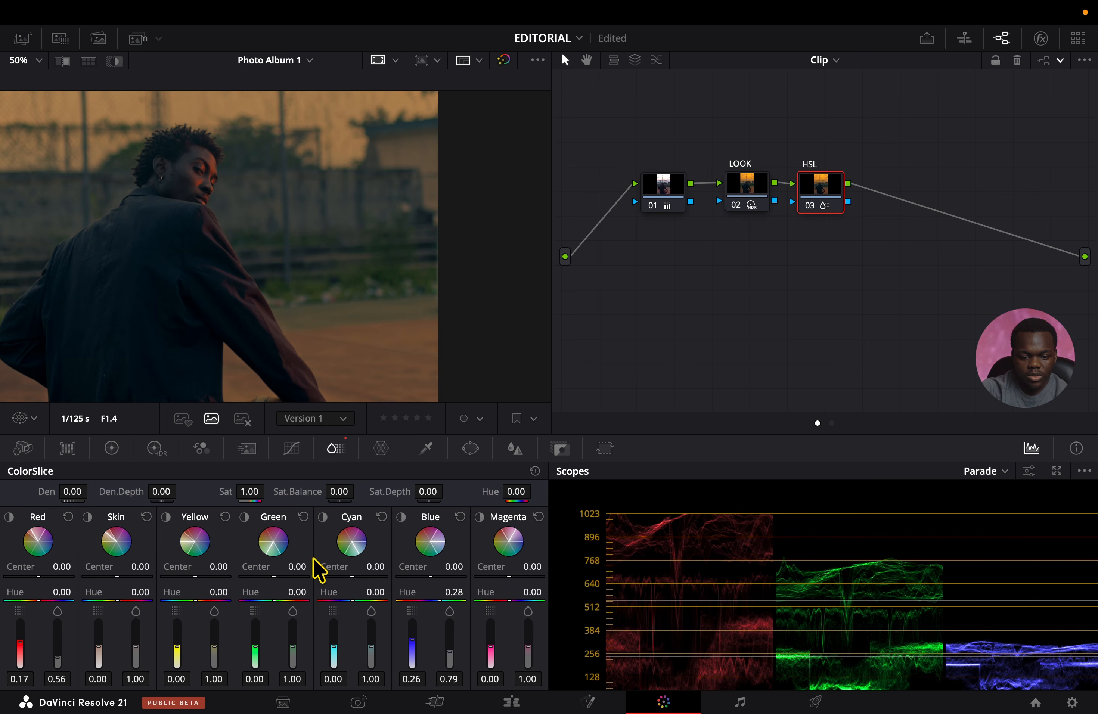
{"action": "mouse_move", "coordinate": [297, 633]}
{"action": "mouse_move", "coordinate": [304, 662]}
{"action": "left_mouse_down"}
{"action": "mouse_move", "coordinate": [302, 619]}
{"action": "mouse_move", "coordinate": [302, 681]}
{"action": "left_mouse_up"}
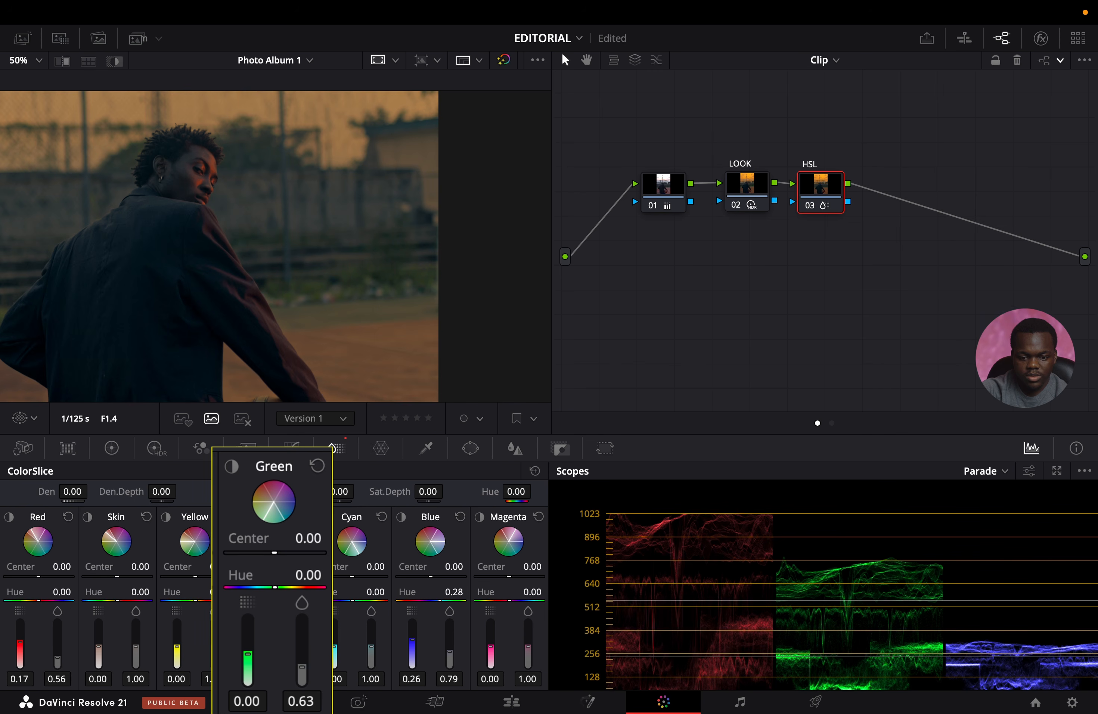
{"action": "left_click_drag", "start_coordinate": [302, 667], "coordinate": [302, 669]}
{"action": "key", "text": "shift+z"}
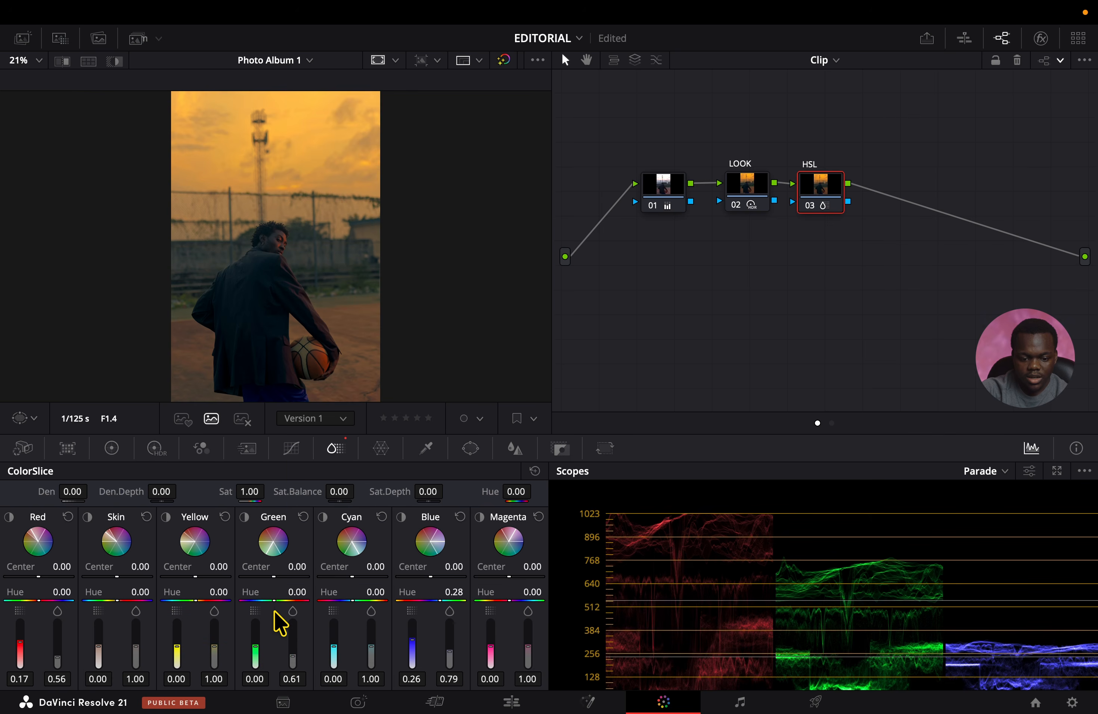
Set the green hue to 0.33 in the HSL node and check the whole photo.
{"action": "mouse_move", "coordinate": [286, 612]}
{"action": "key", "text": "shift+z"}
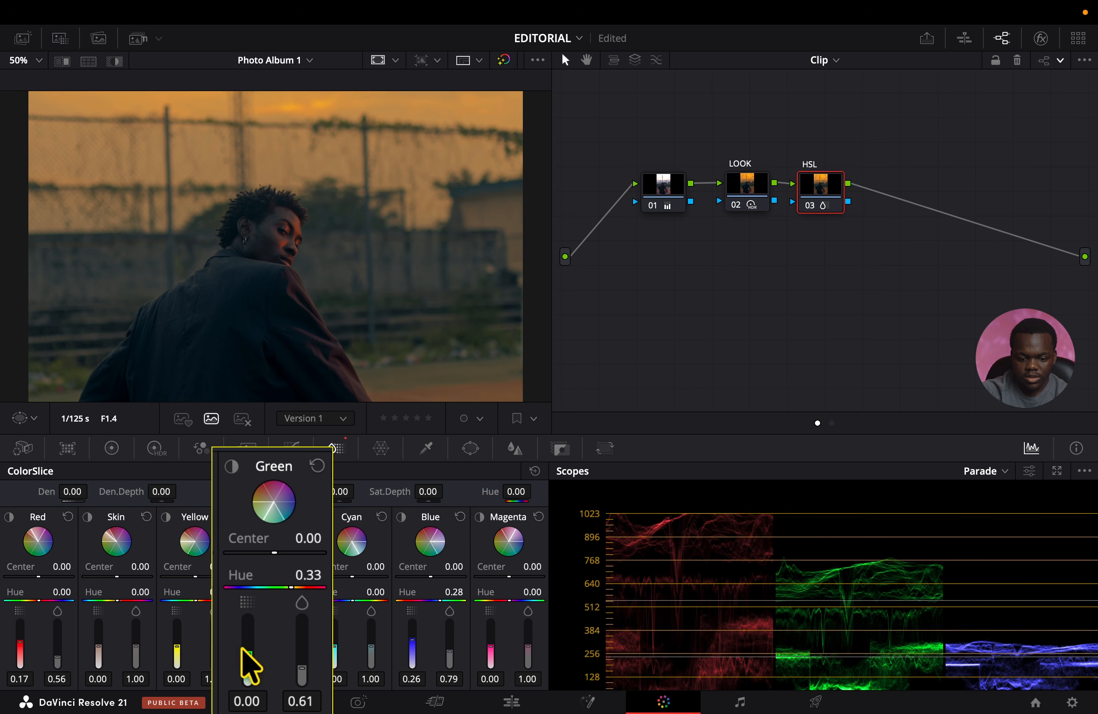
{"action": "key", "text": "shift+z"}
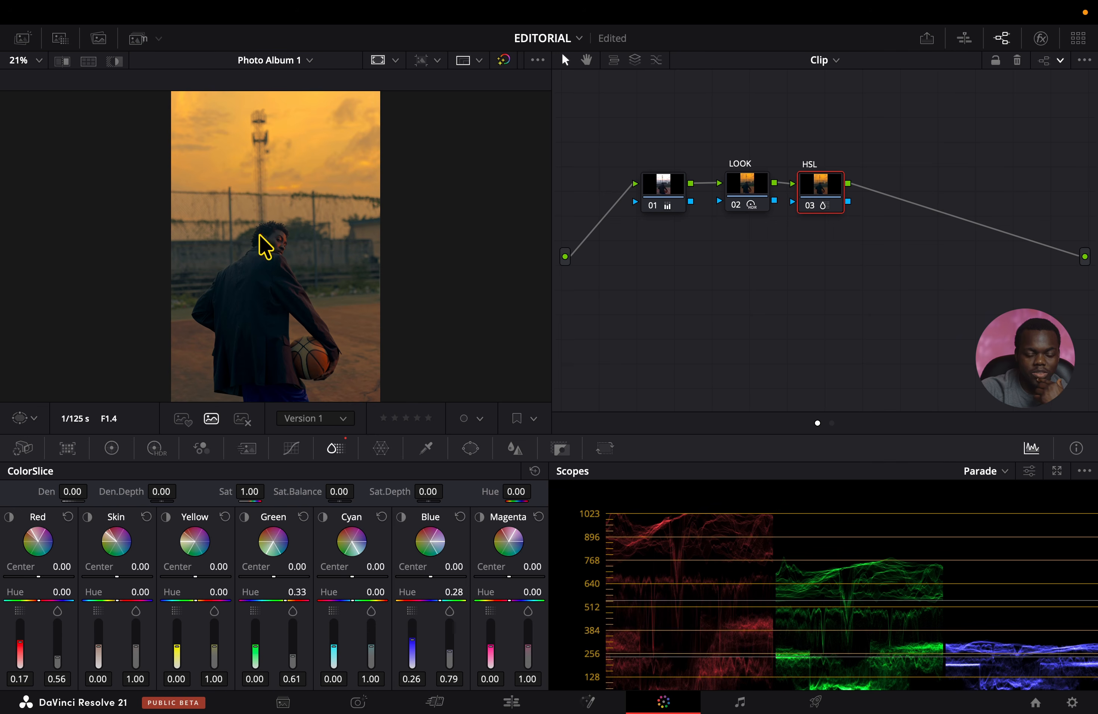
Compare the two graded basketball photos side by side at full-screen size.
{"action": "left_click", "coordinate": [89, 60]}
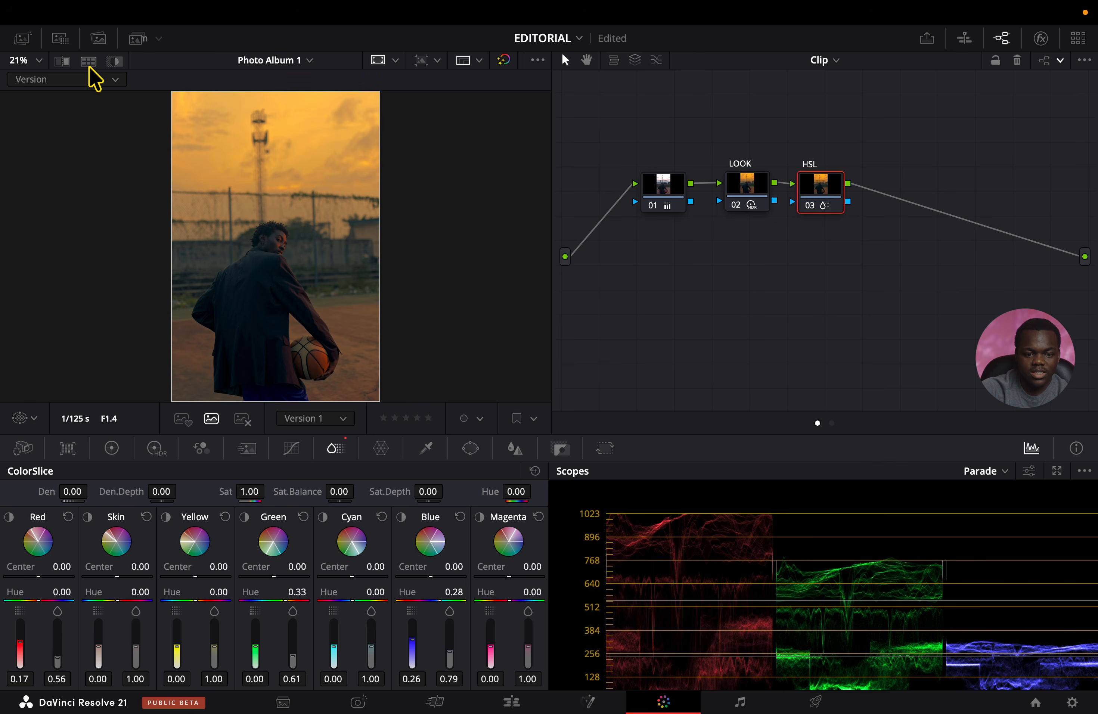
{"action": "left_click", "coordinate": [99, 38]}
{"action": "left_click", "coordinate": [188, 393], "text": "super"}
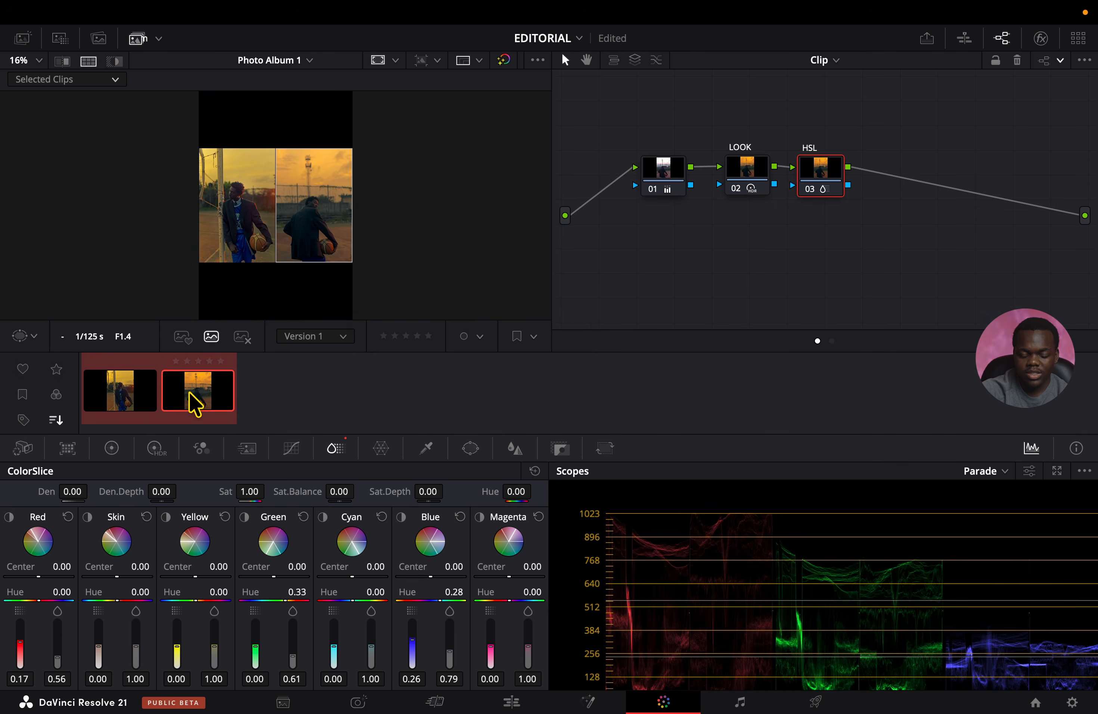
{"action": "key", "text": "super+f"}
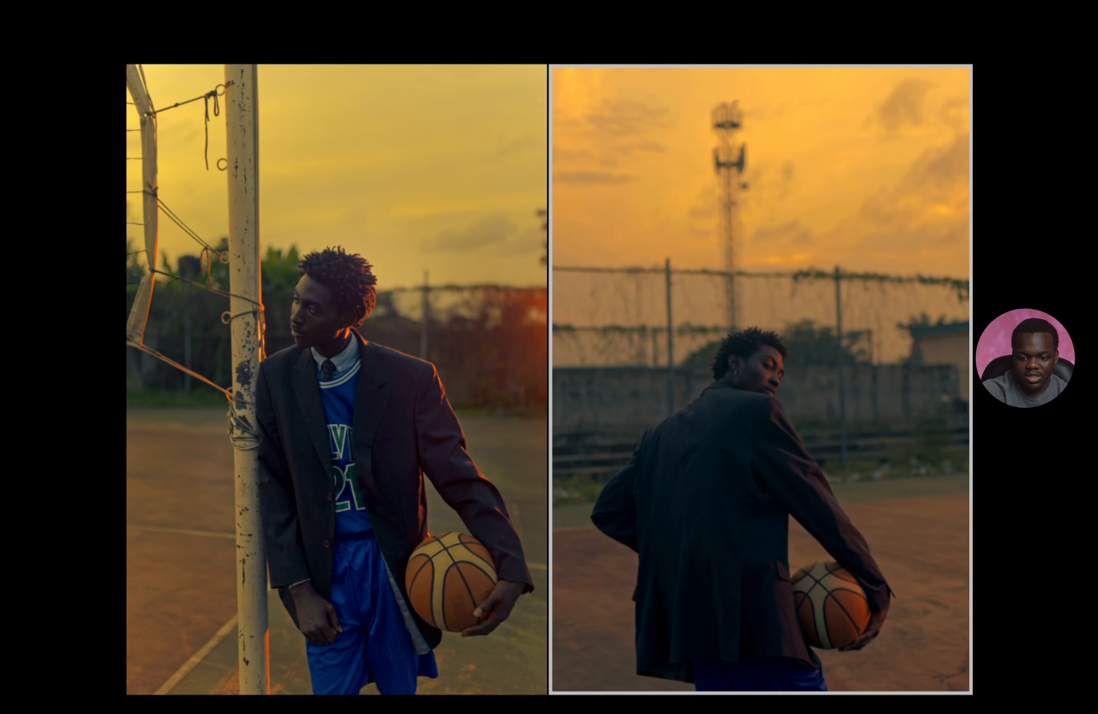
{"action": "key", "text": "Escape"}
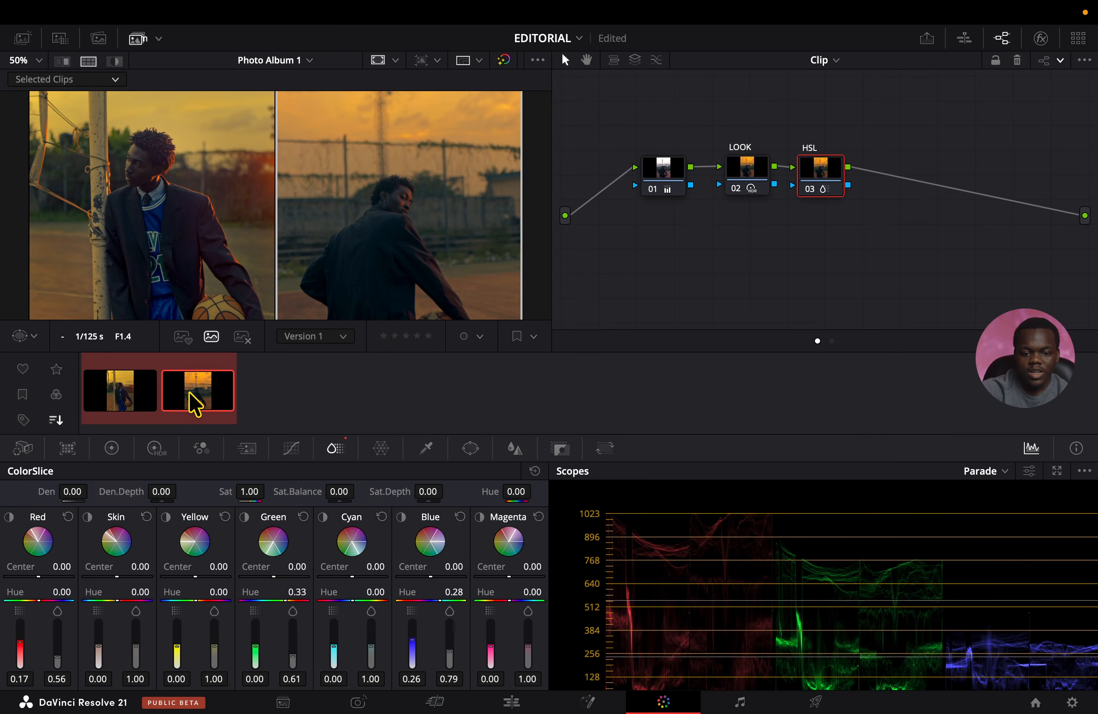
On the Photo page, add IMG_0294.CR2, IMG_0310.CR2 and IMG_0367.CR2 from the media pool to Photo Album 1.
{"action": "left_click", "coordinate": [372, 702]}
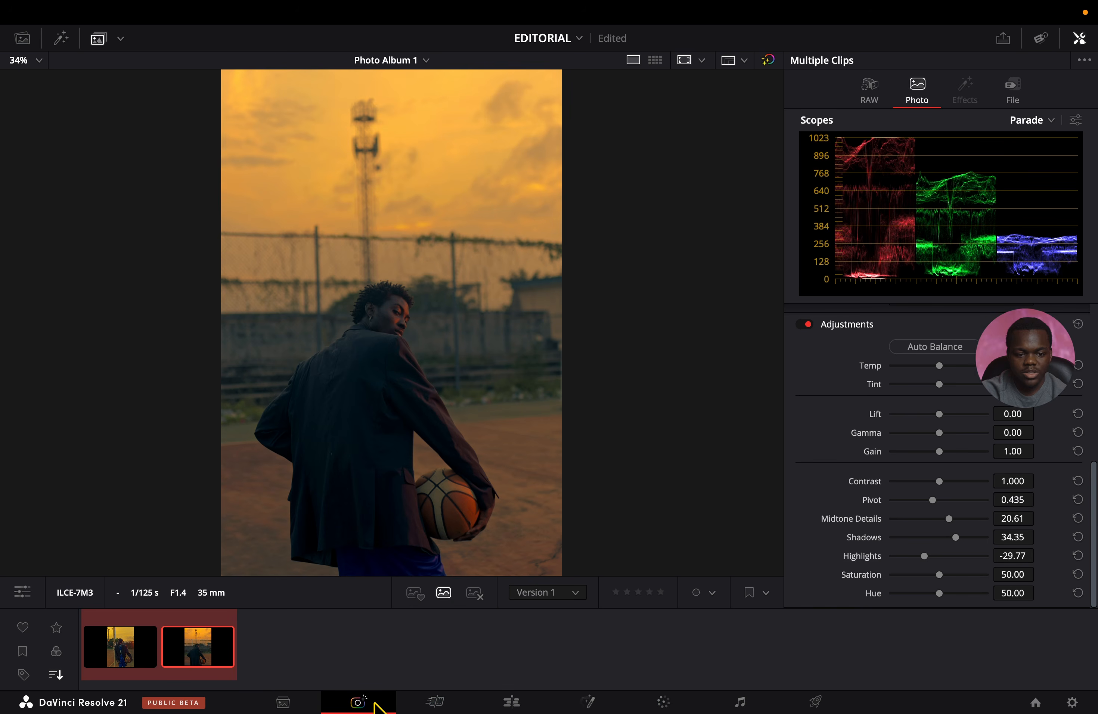
{"action": "left_click", "coordinate": [22, 39]}
{"action": "left_click", "coordinate": [165, 149]}
{"action": "left_click", "coordinate": [83, 140]}
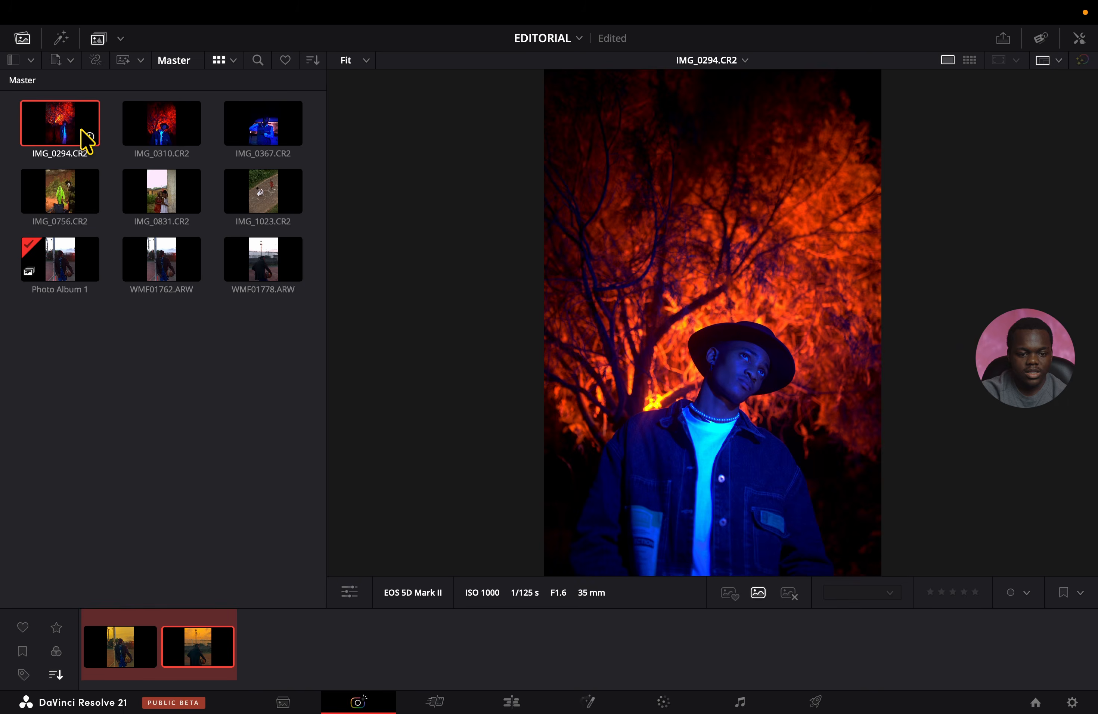
{"action": "left_click", "coordinate": [161, 135], "text": "super"}
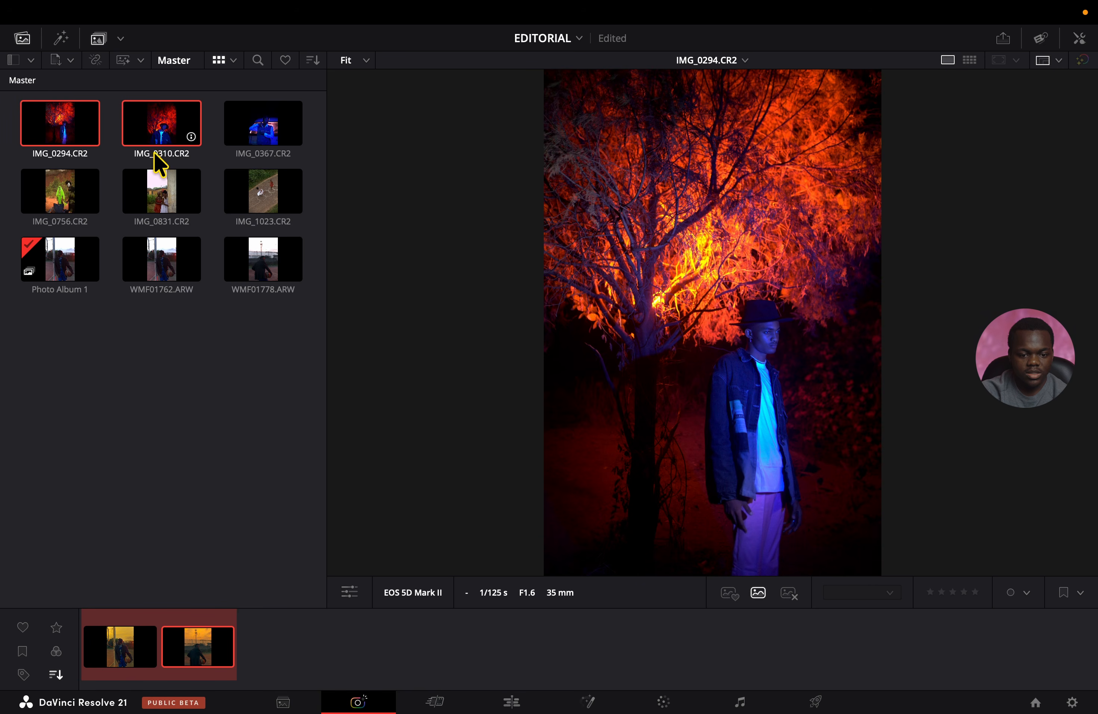
{"action": "left_click", "coordinate": [252, 143], "text": "super"}
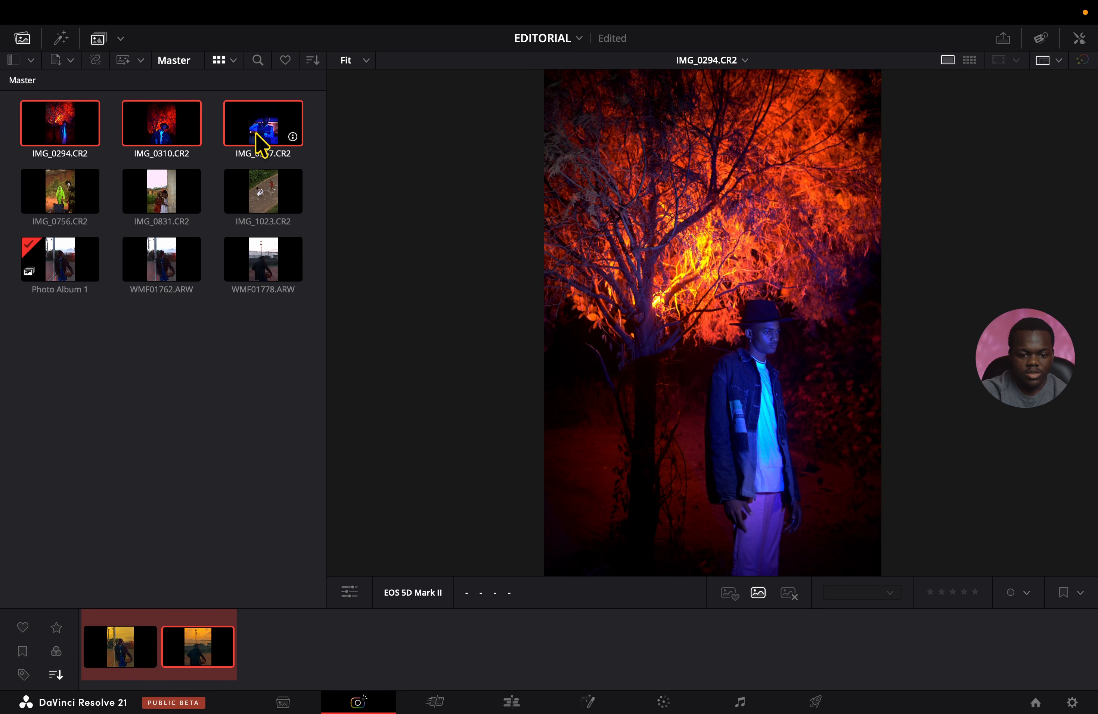
{"action": "left_click_drag", "start_coordinate": [267, 127], "coordinate": [426, 645]}
{"action": "left_click", "coordinate": [289, 647]}
{"action": "left_click", "coordinate": [325, 658]}
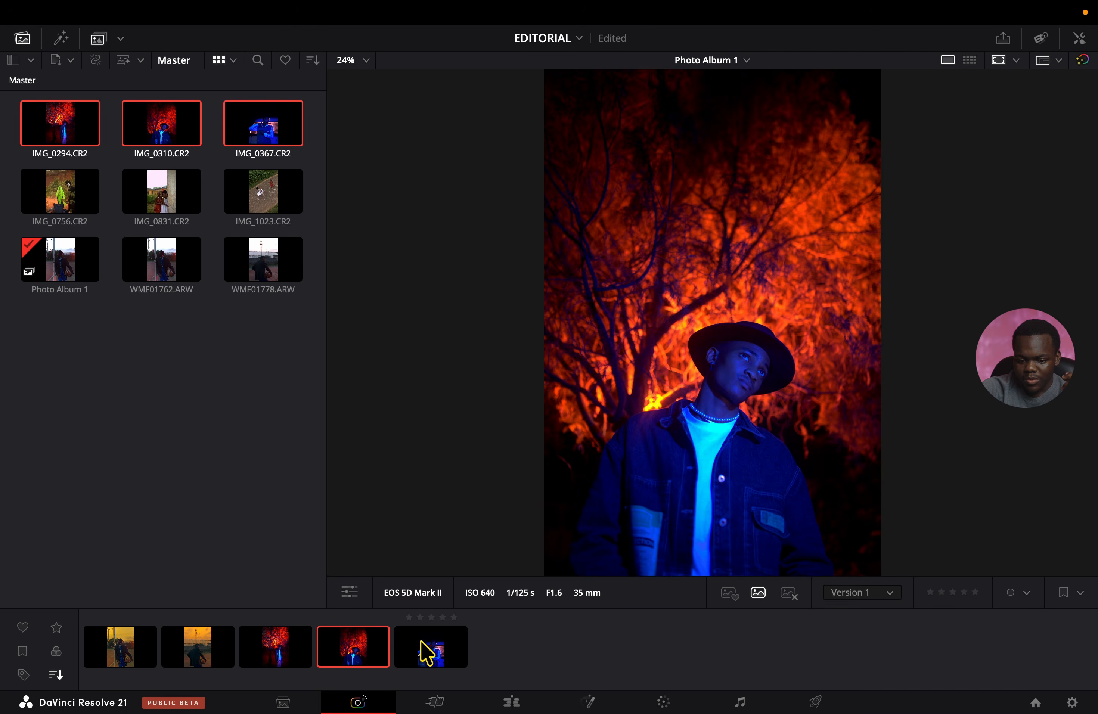
In IMG_0367.CR2's RAW settings, set Temperature to 6339, Tint to -39.83, Highlights to -26.55 and Shadows to 46.89.
{"action": "left_click", "coordinate": [420, 645]}
{"action": "left_click", "coordinate": [1079, 38]}
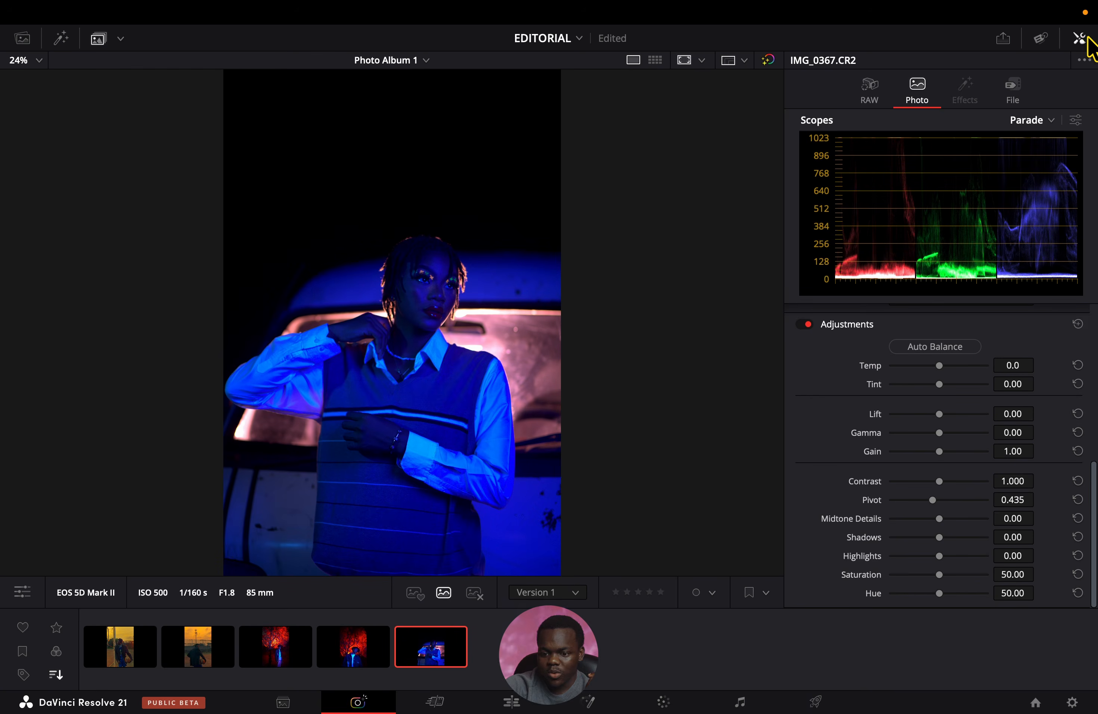
{"action": "left_click", "coordinate": [877, 96]}
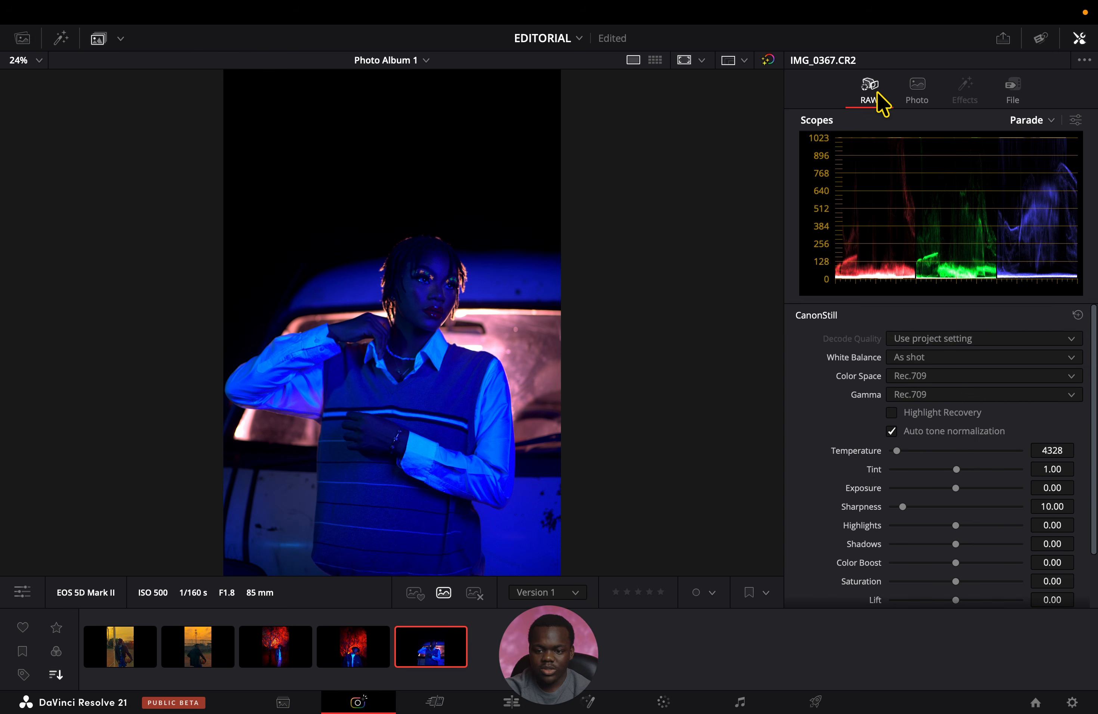
{"action": "scroll", "coordinate": [862, 457], "scroll_direction": "down", "scroll_amount": 3}
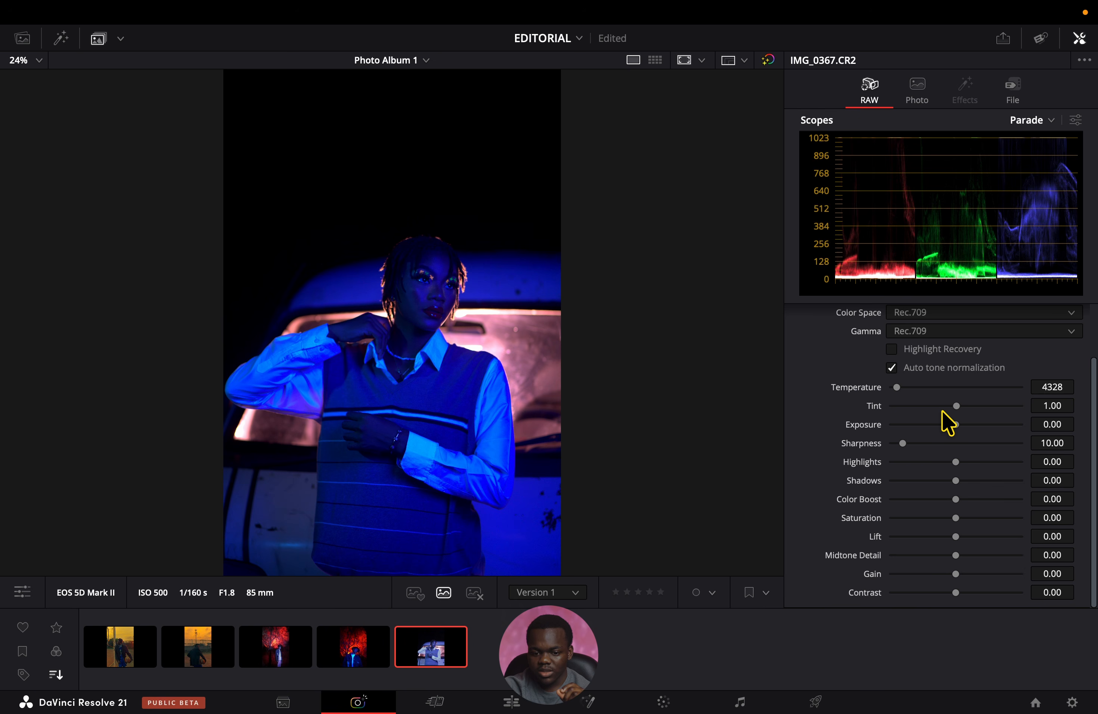
{"action": "mouse_move", "coordinate": [942, 410]}
{"action": "left_mouse_down"}
{"action": "mouse_move", "coordinate": [955, 409]}
{"action": "mouse_move", "coordinate": [941, 409]}
{"action": "left_mouse_up"}
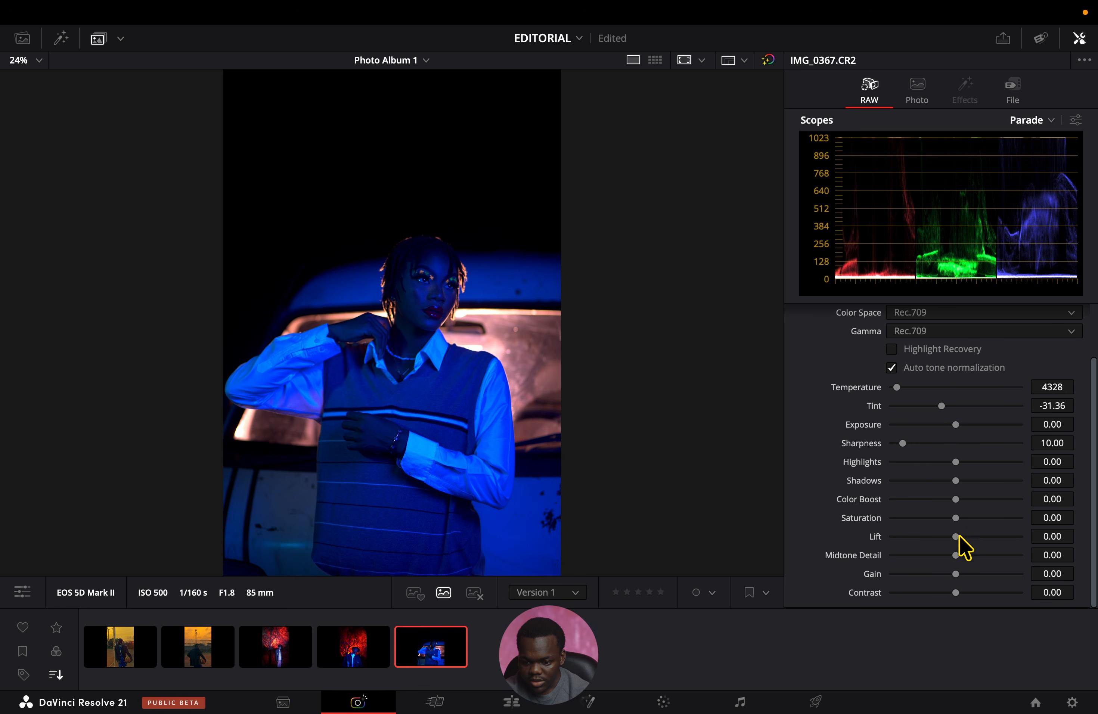
{"action": "left_click_drag", "start_coordinate": [956, 481], "coordinate": [937, 462]}
{"action": "left_click_drag", "start_coordinate": [896, 388], "coordinate": [902, 387]}
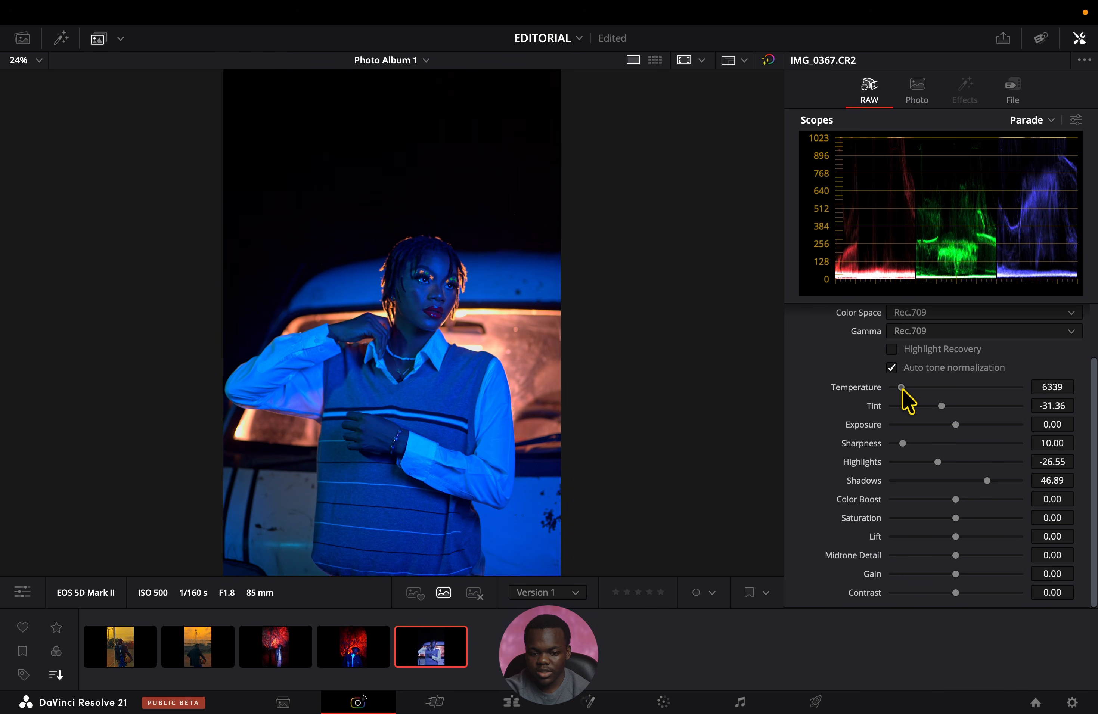
{"action": "left_click_drag", "start_coordinate": [941, 407], "coordinate": [936, 407]}
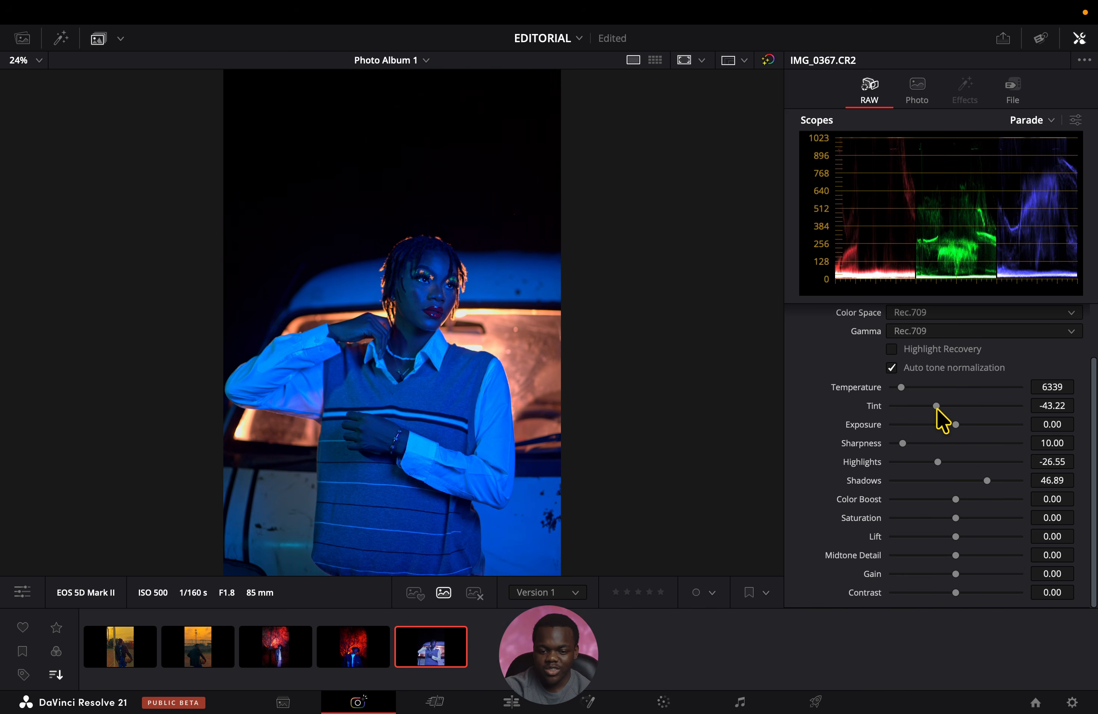
{"action": "left_click_drag", "start_coordinate": [937, 409], "coordinate": [939, 411]}
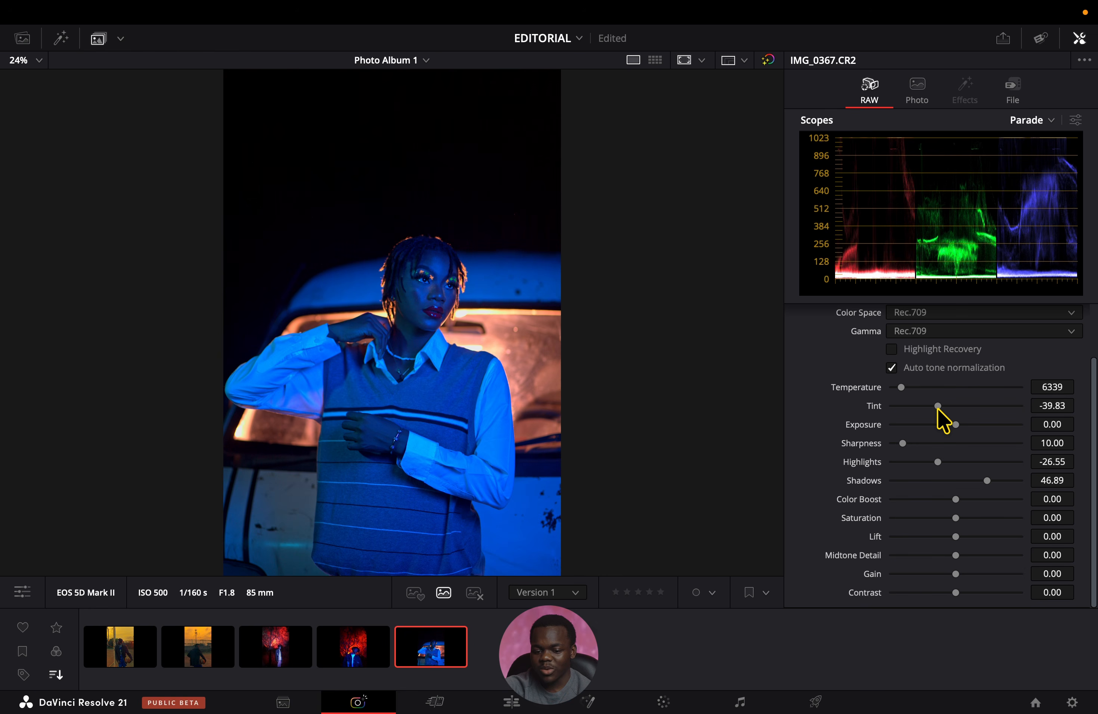
View the photo's primary color wheels on the Color page, and set its Shadows adjustment to 9.92 back on the Photo page.
{"action": "left_click", "coordinate": [663, 702]}
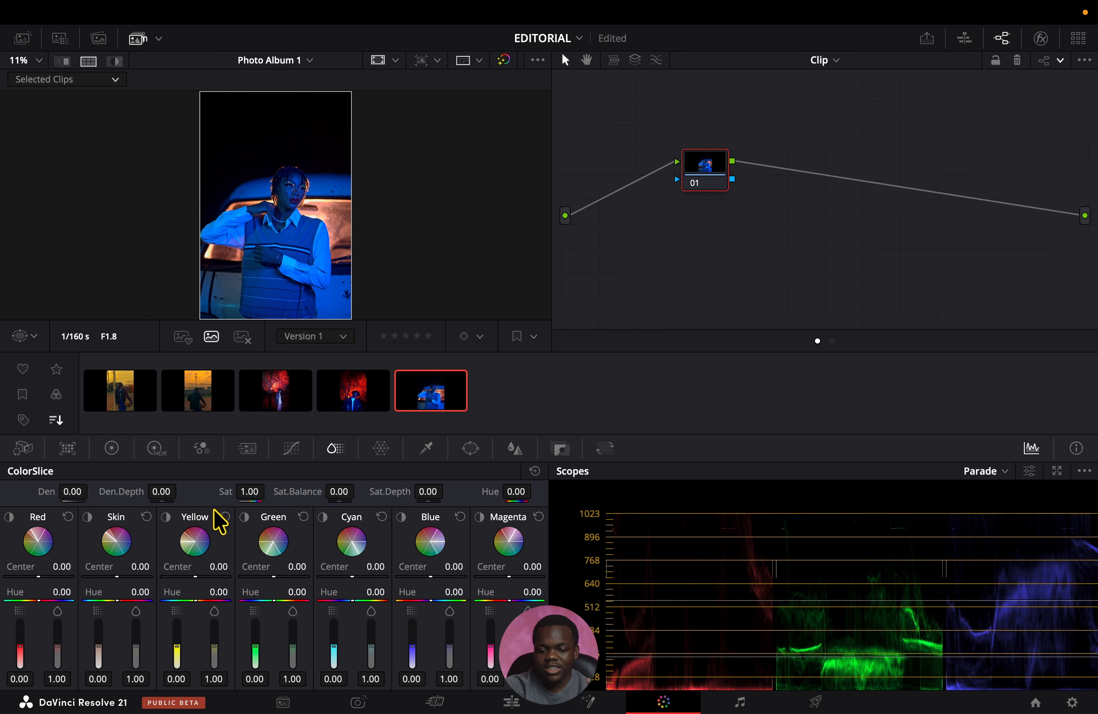
{"action": "left_click", "coordinate": [109, 452]}
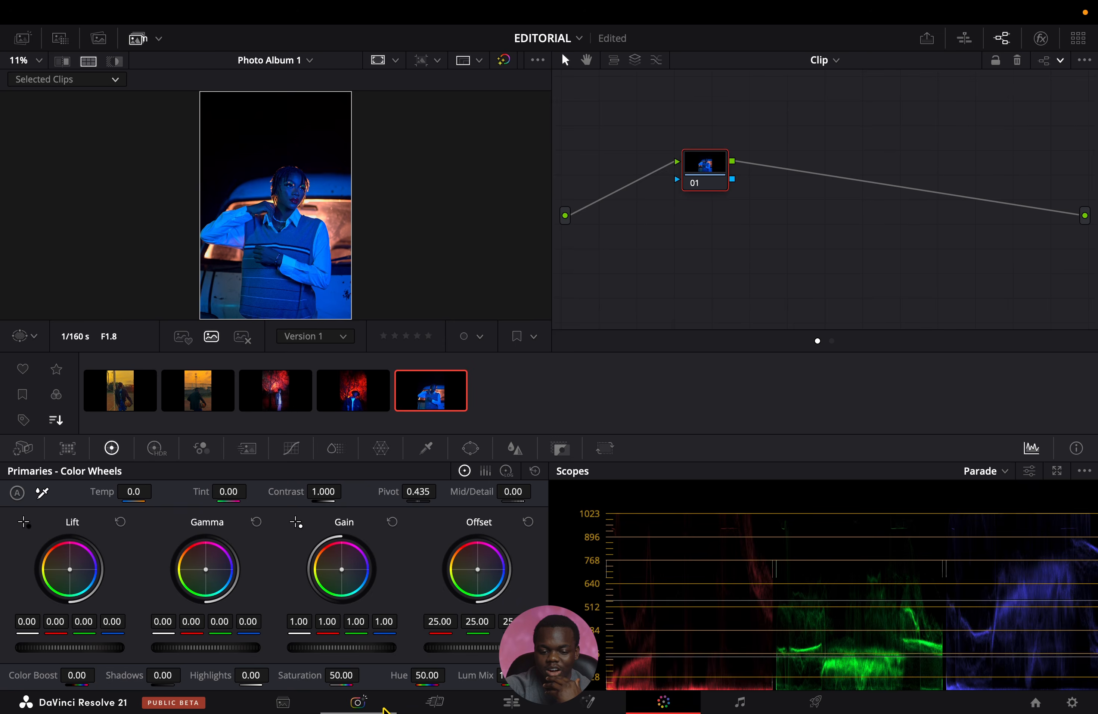
{"action": "left_click", "coordinate": [376, 705]}
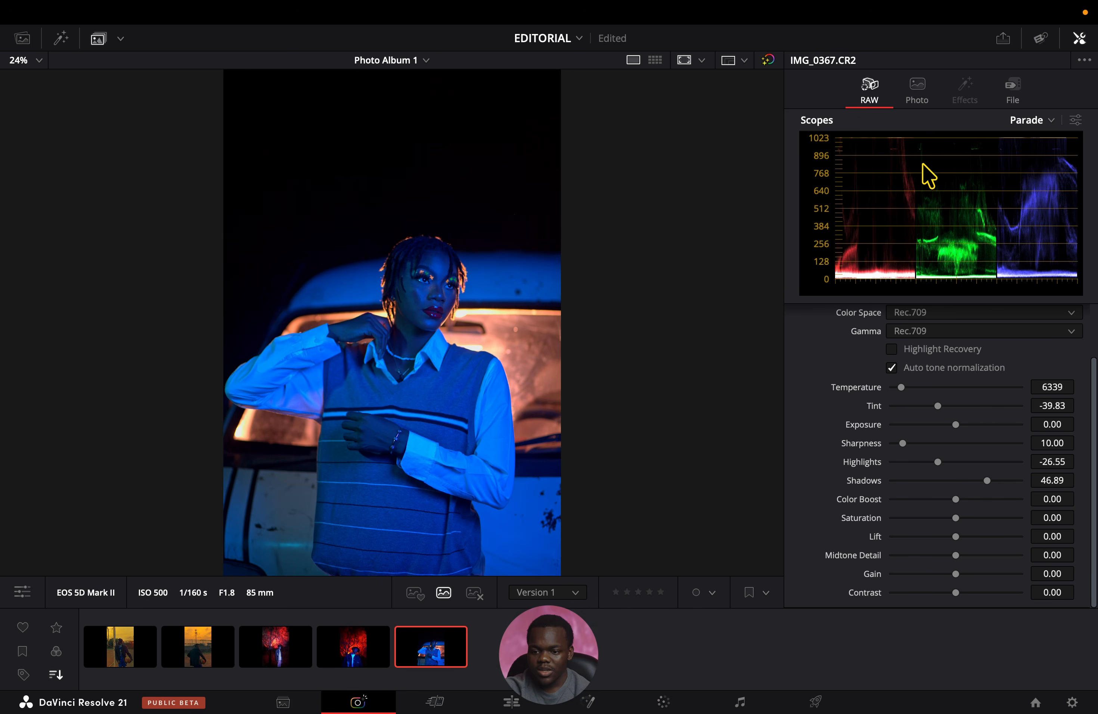
{"action": "left_click", "coordinate": [921, 92]}
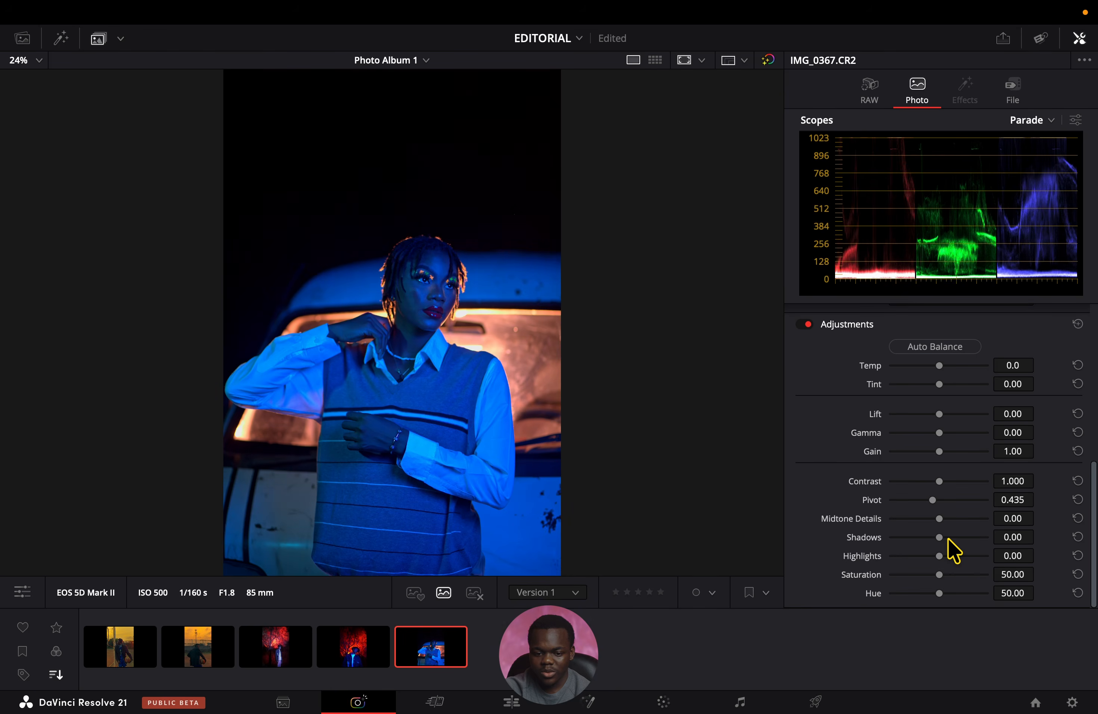
{"action": "left_click_drag", "start_coordinate": [940, 538], "coordinate": [943, 538]}
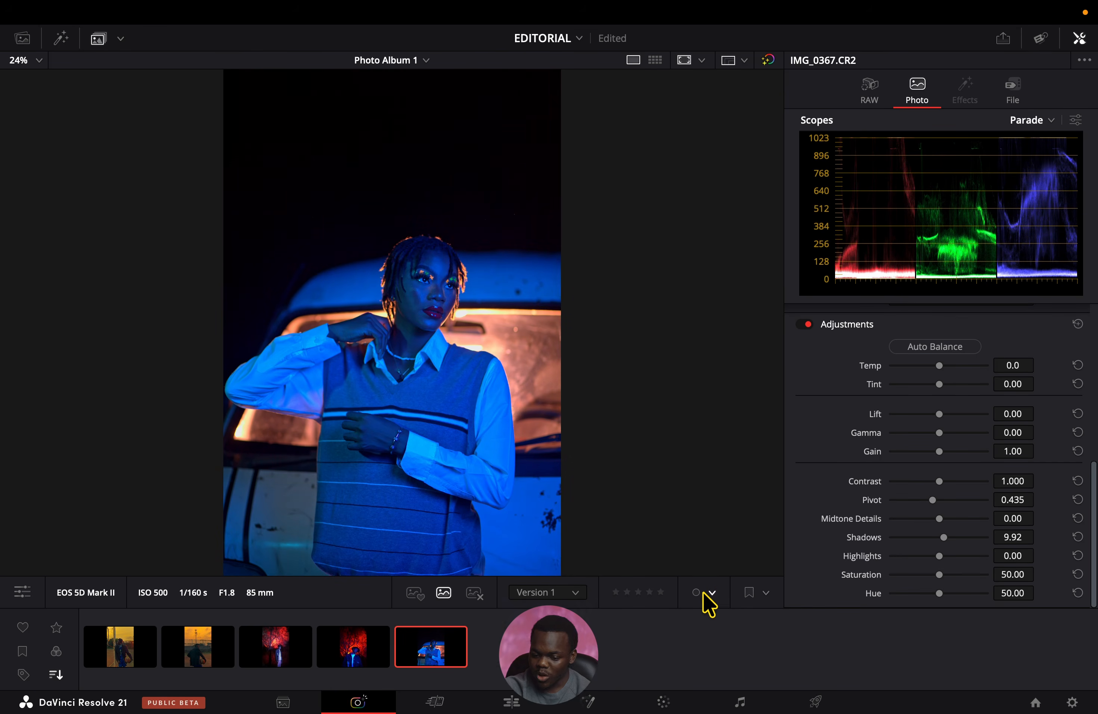
Return to the Color page, turn off the split-screen comparison and hide the photo thumbnails to enlarge the viewer.
{"action": "left_click", "coordinate": [664, 702]}
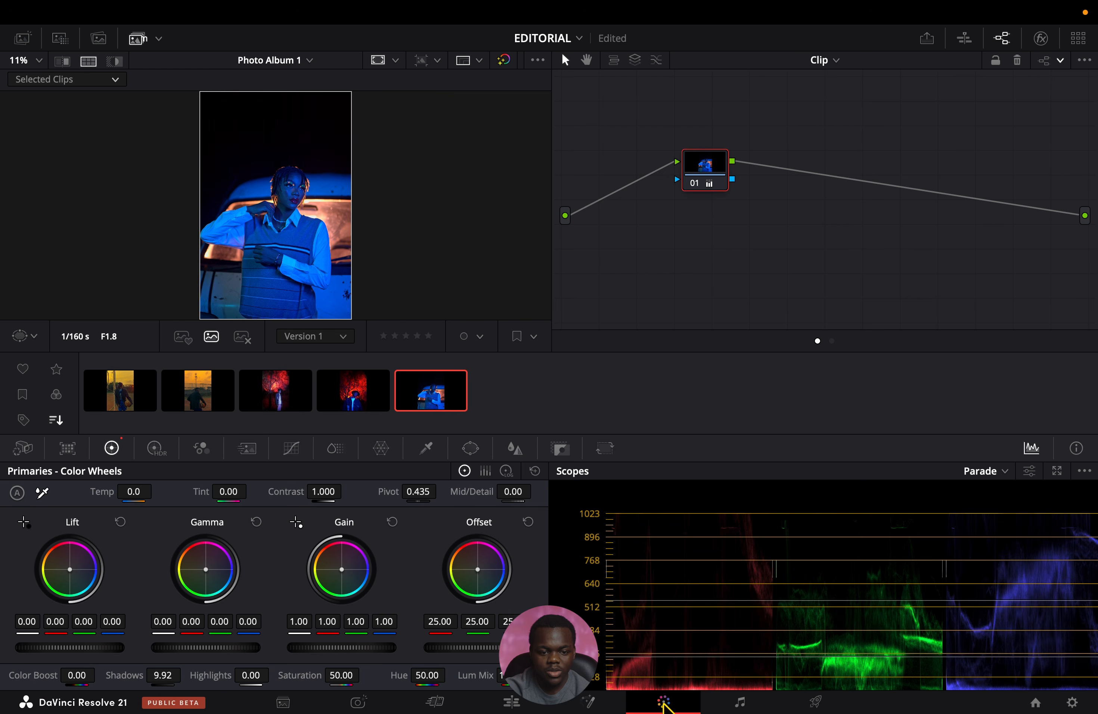
{"action": "left_click", "coordinate": [88, 61]}
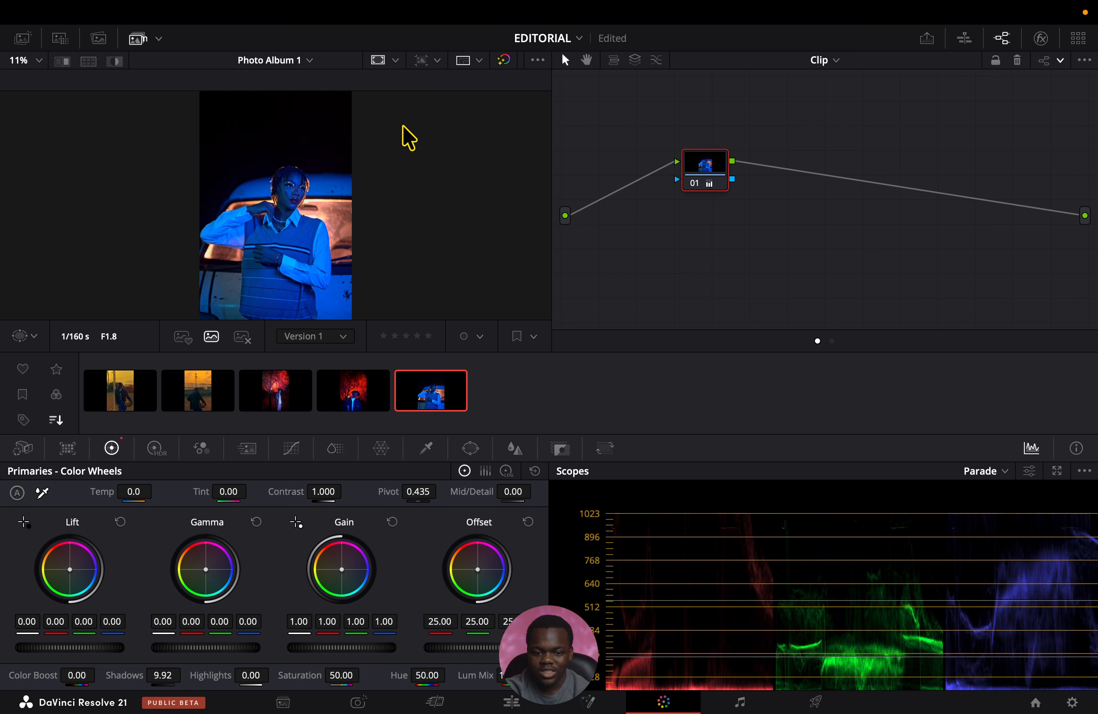
{"action": "left_click", "coordinate": [138, 38]}
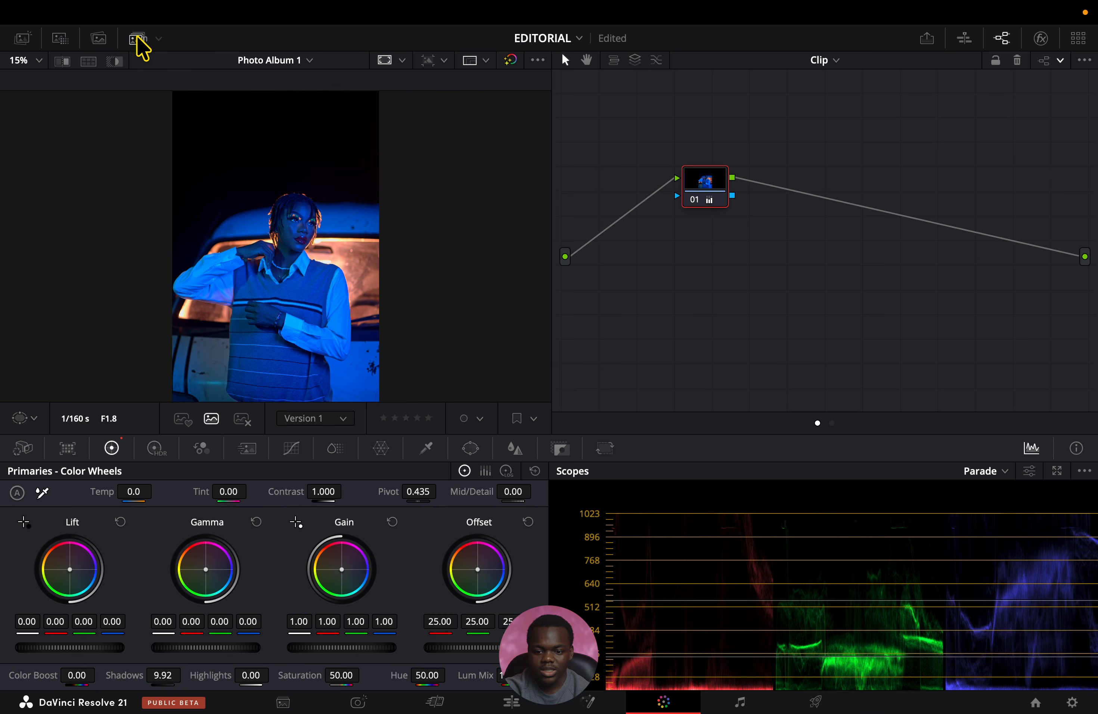
Add a serial node after node 01 and label it LOOK.
{"action": "left_click_drag", "start_coordinate": [701, 184], "coordinate": [700, 186]}
{"action": "key", "text": "alt+s"}
{"action": "right_click", "coordinate": [778, 186]}
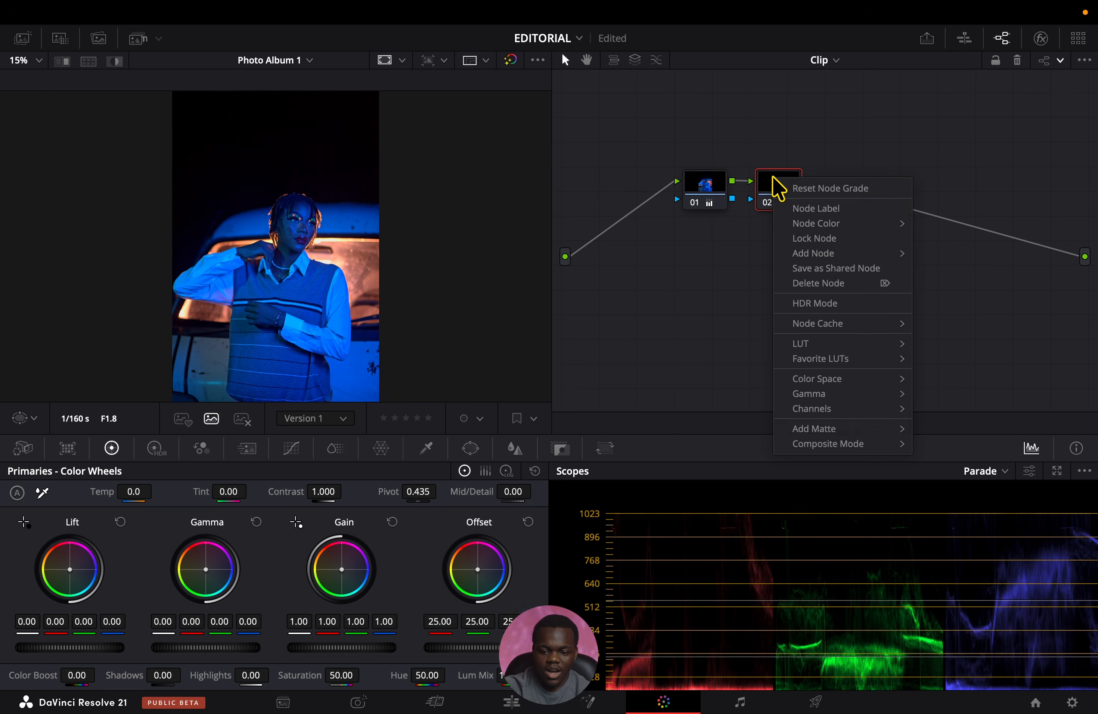
{"action": "left_click", "coordinate": [799, 212]}
{"action": "type", "text": "LOOK"}
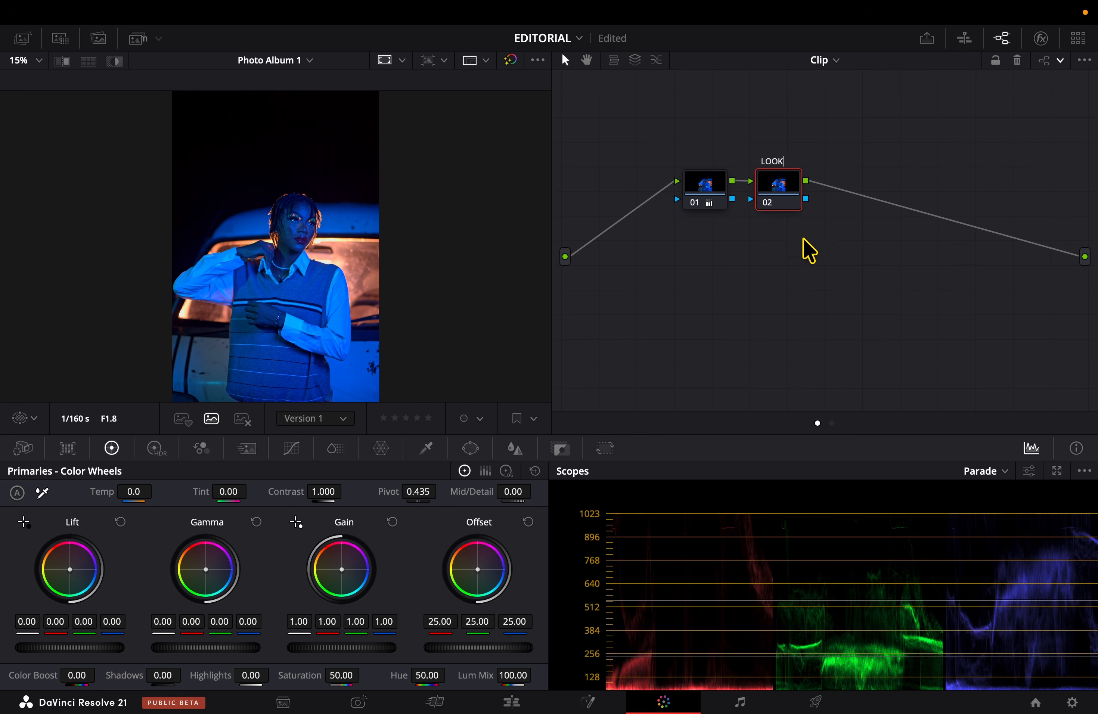
In the LOOK node's HDR wheels, set the Light zone to X -0.03, Y 0.03, exposure -0.37 and saturation 0.94.
{"action": "left_click_drag", "start_coordinate": [774, 196], "coordinate": [776, 208]}
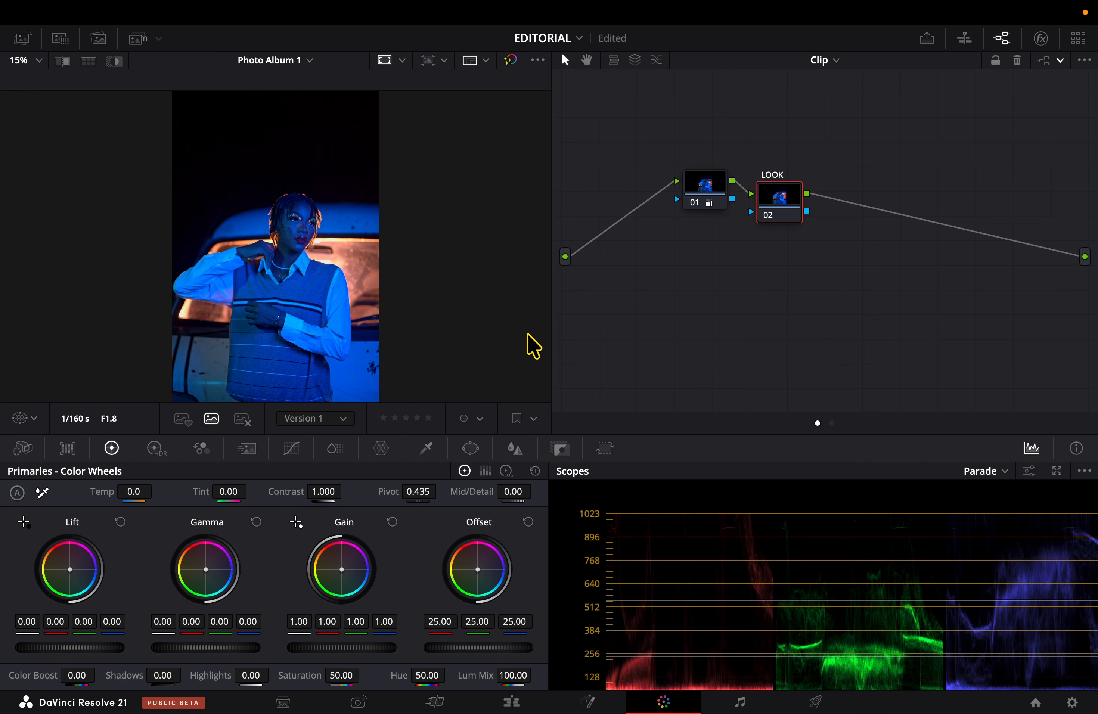
{"action": "left_click", "coordinate": [157, 447]}
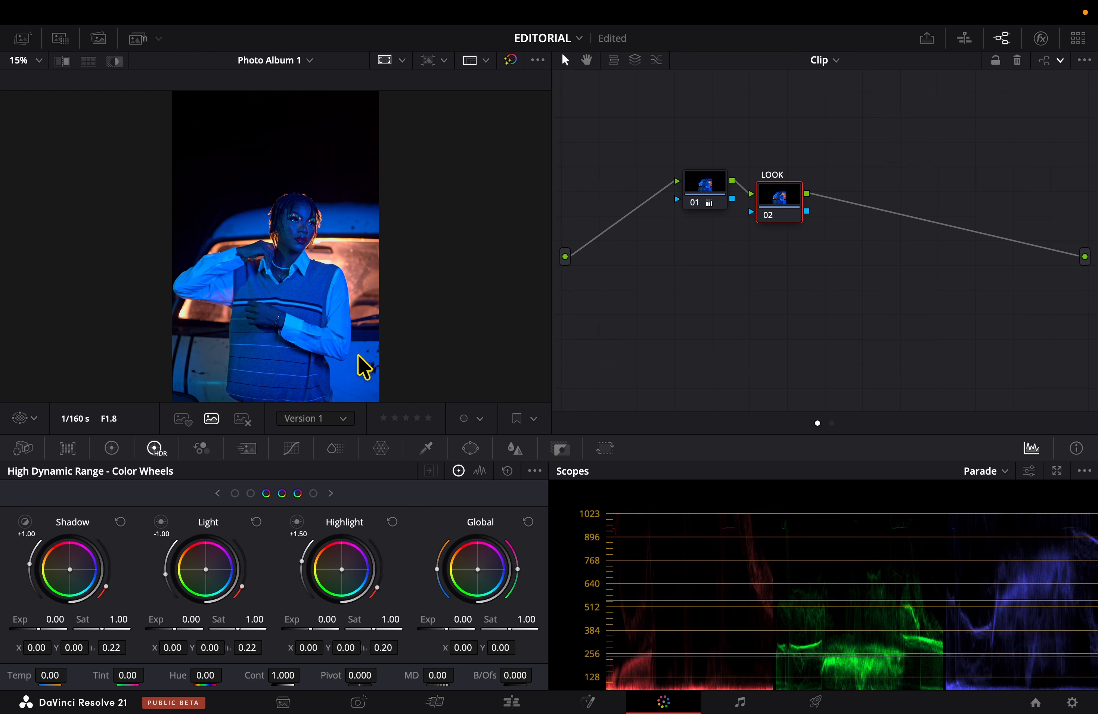
{"action": "left_click_drag", "start_coordinate": [201, 575], "coordinate": [199, 573]}
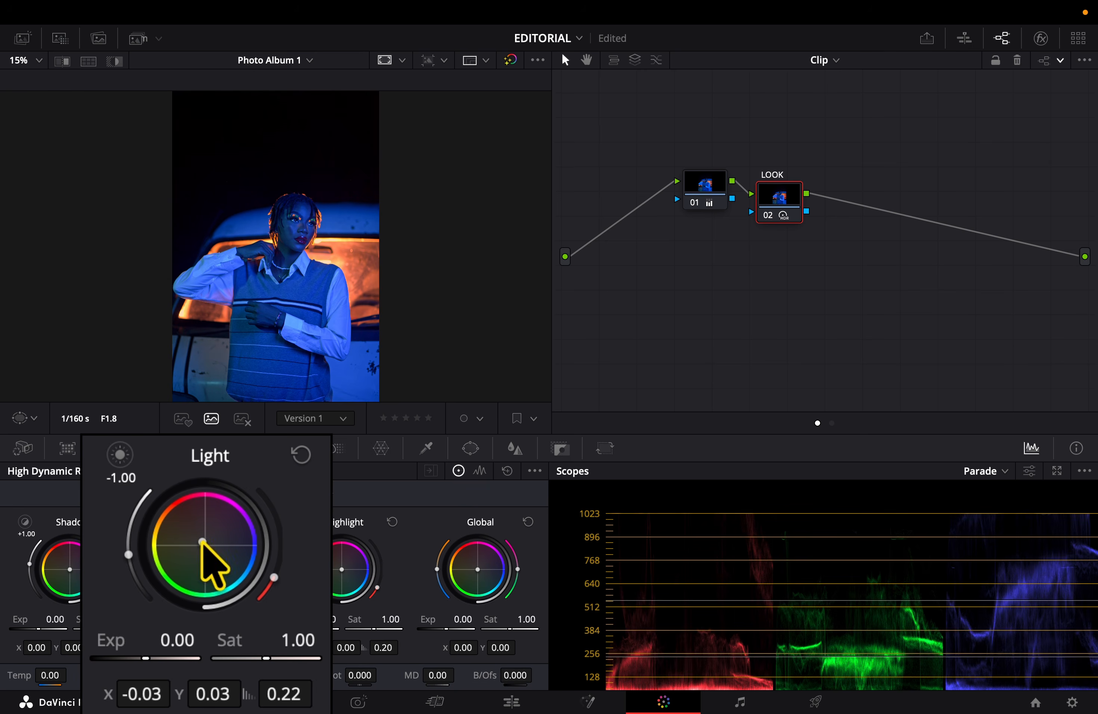
{"action": "left_click_drag", "start_coordinate": [163, 661], "coordinate": [152, 657]}
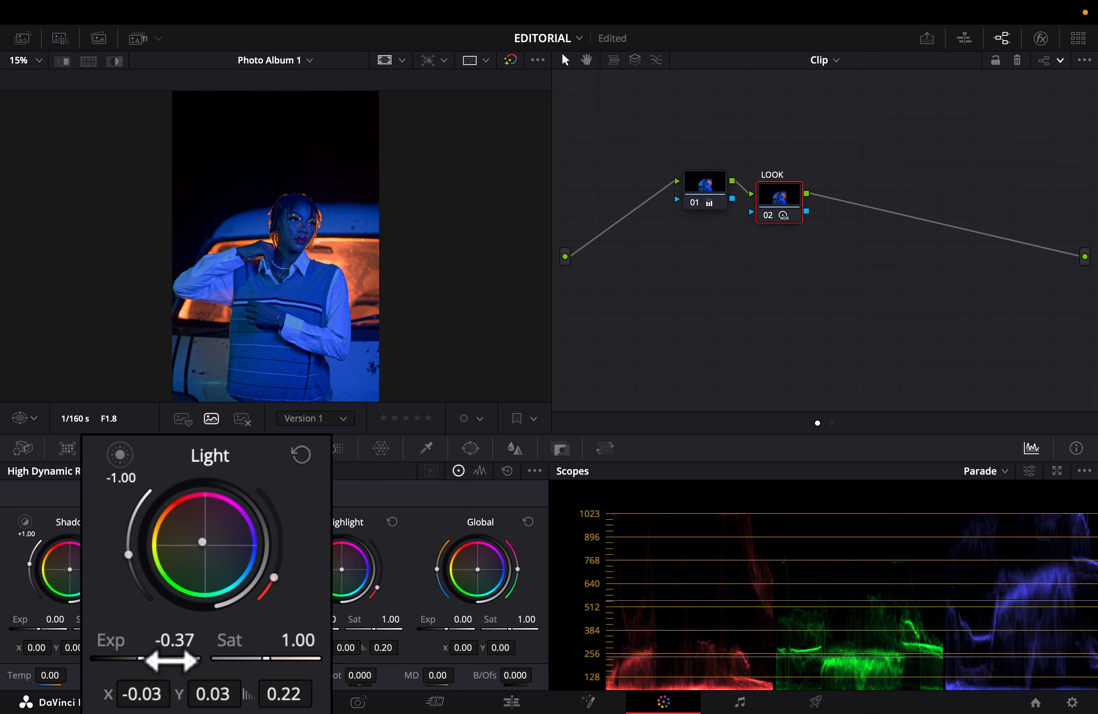
{"action": "left_click_drag", "start_coordinate": [238, 649], "coordinate": [234, 649]}
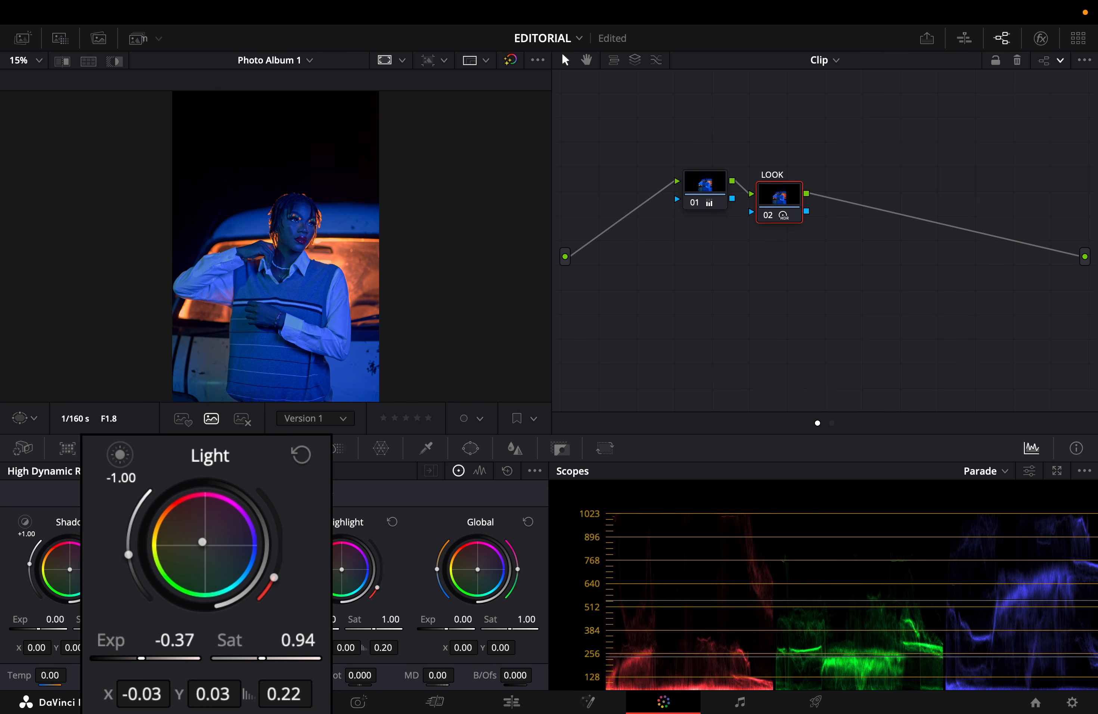
{"action": "left_click_drag", "start_coordinate": [234, 649], "coordinate": [228, 632]}
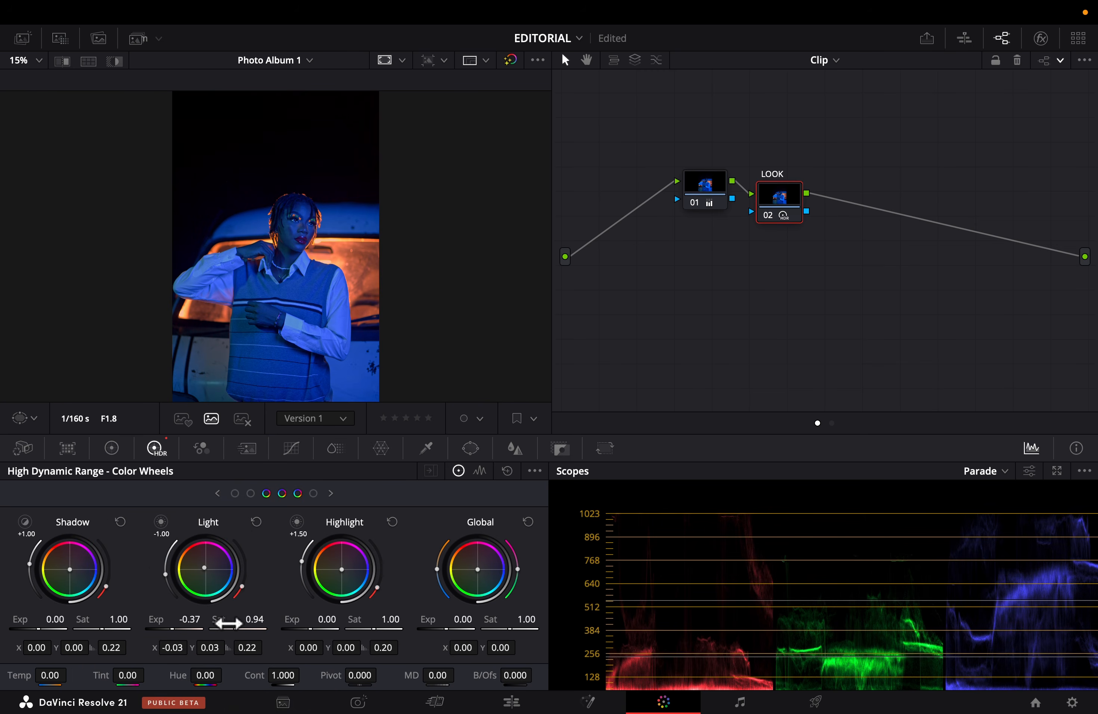
{"action": "key", "text": "super+d"}
Set the HDR Shadow zone to X -0.01, Y -0.03 and the Dark zone to X 0.02, Y -0.03, then compare with the node off.
{"action": "left_click", "coordinate": [100, 624]}
{"action": "left_click_drag", "start_coordinate": [205, 545], "coordinate": [203, 549]}
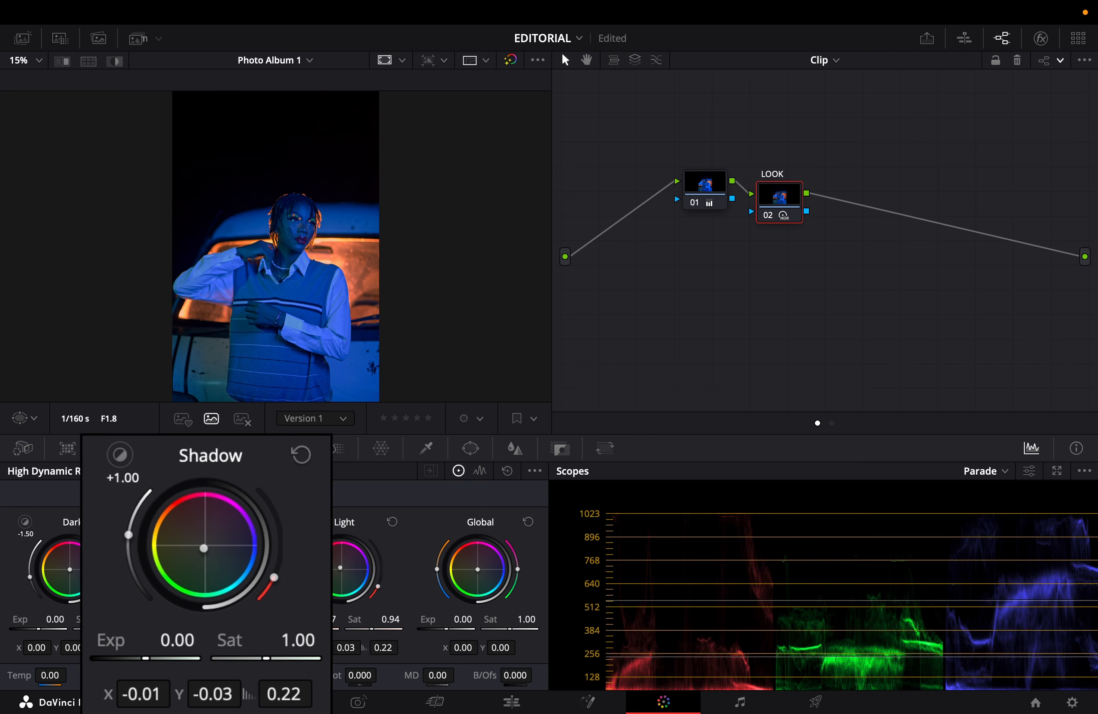
{"action": "left_click_drag", "start_coordinate": [127, 546], "coordinate": [127, 546]}
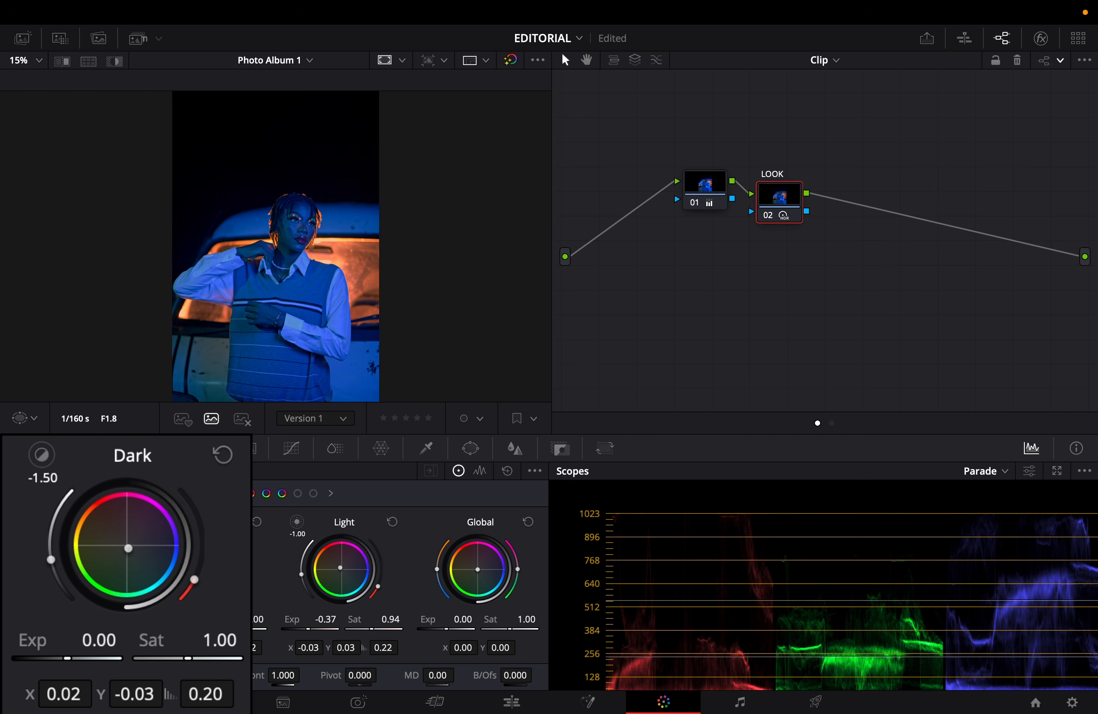
{"action": "key", "text": "ctrl+d"}
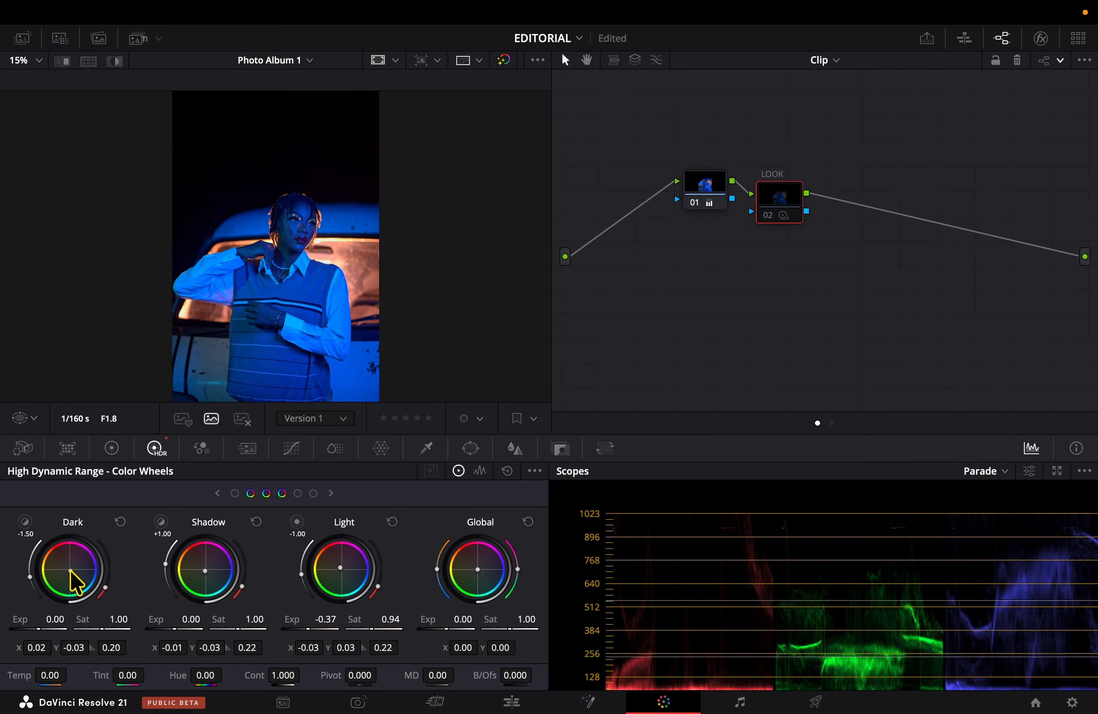
{"action": "key", "text": "ctrl+d"}
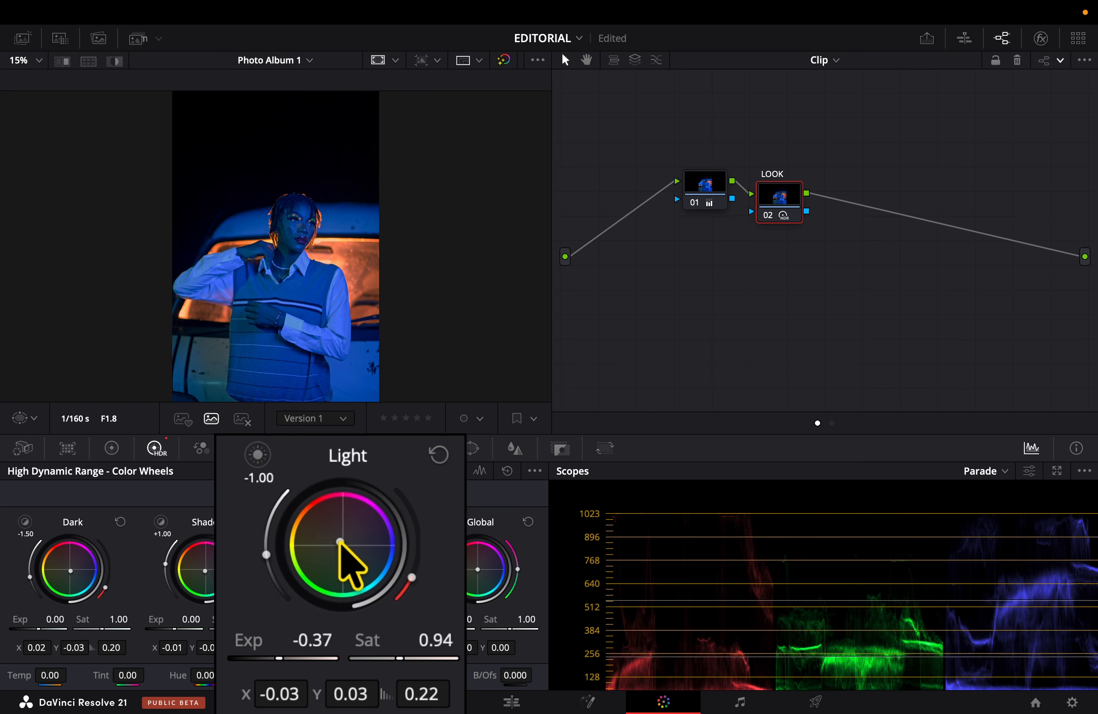
Set the Light zone's exposure to -0.32 and its minimum range to -0.01, and check the photo full screen.
{"action": "left_click_drag", "start_coordinate": [313, 623], "coordinate": [313, 622]}
{"action": "left_click", "coordinate": [480, 471]}
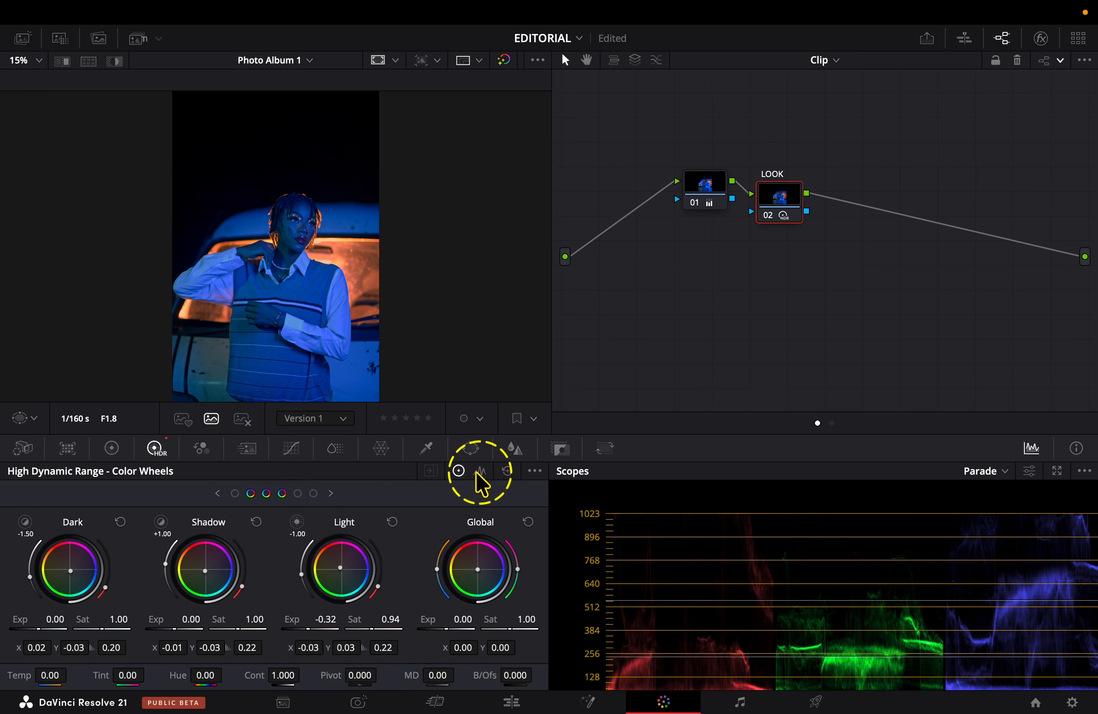
{"action": "left_click_drag", "start_coordinate": [337, 507], "coordinate": [355, 511]}
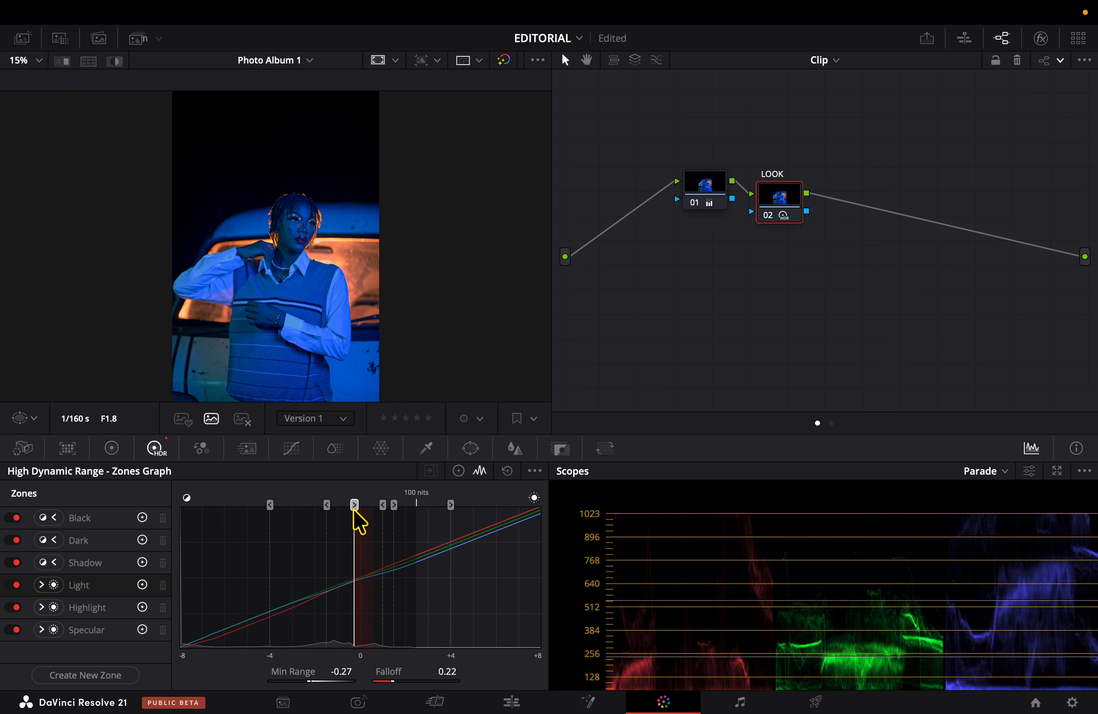
{"action": "left_click_drag", "start_coordinate": [354, 508], "coordinate": [360, 505]}
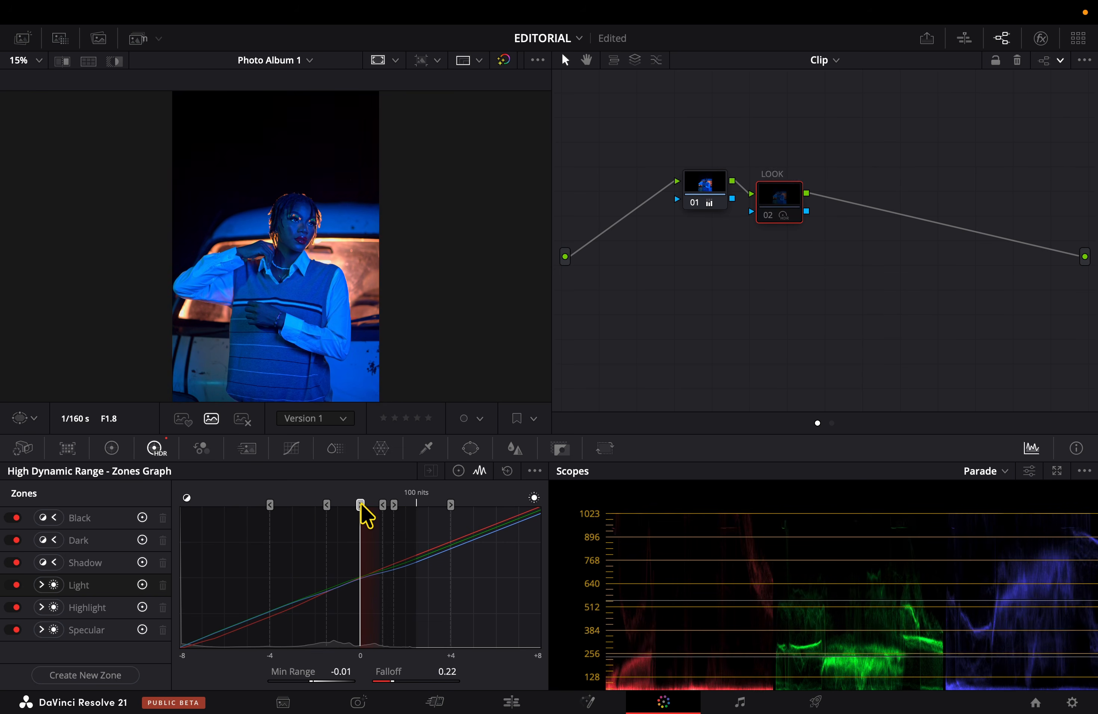
{"action": "key", "text": "super+f"}
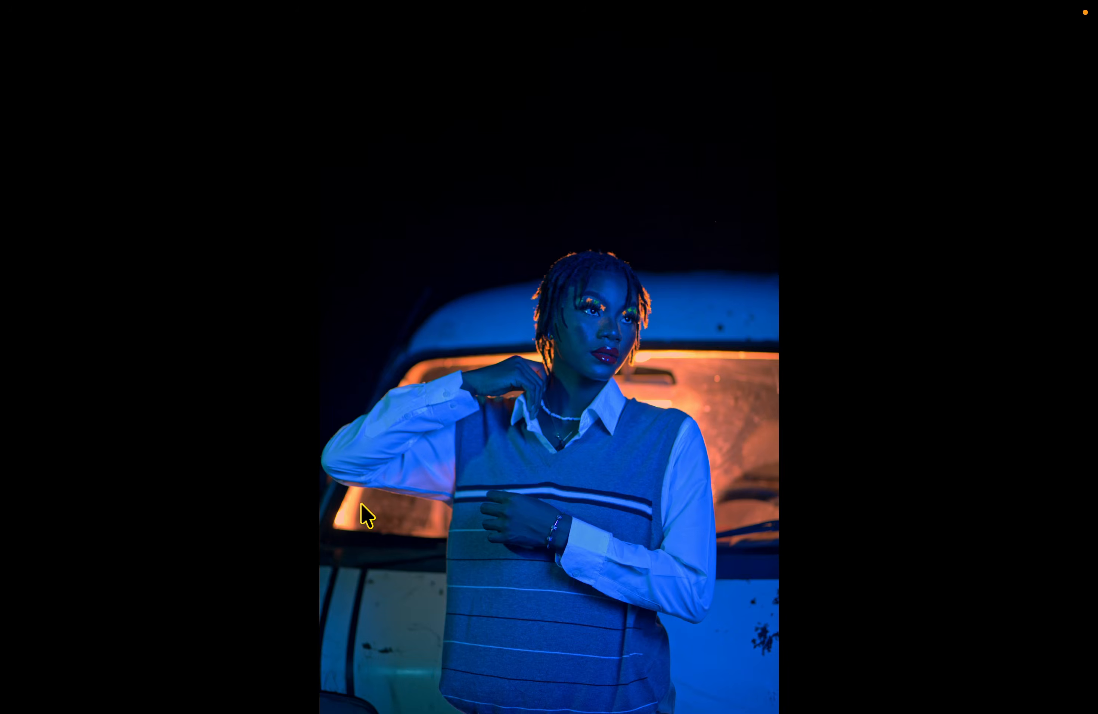
{"action": "key", "text": "super+f"}
Add a serial node after LOOK and label it HSL.
{"action": "key", "text": "alt+s"}
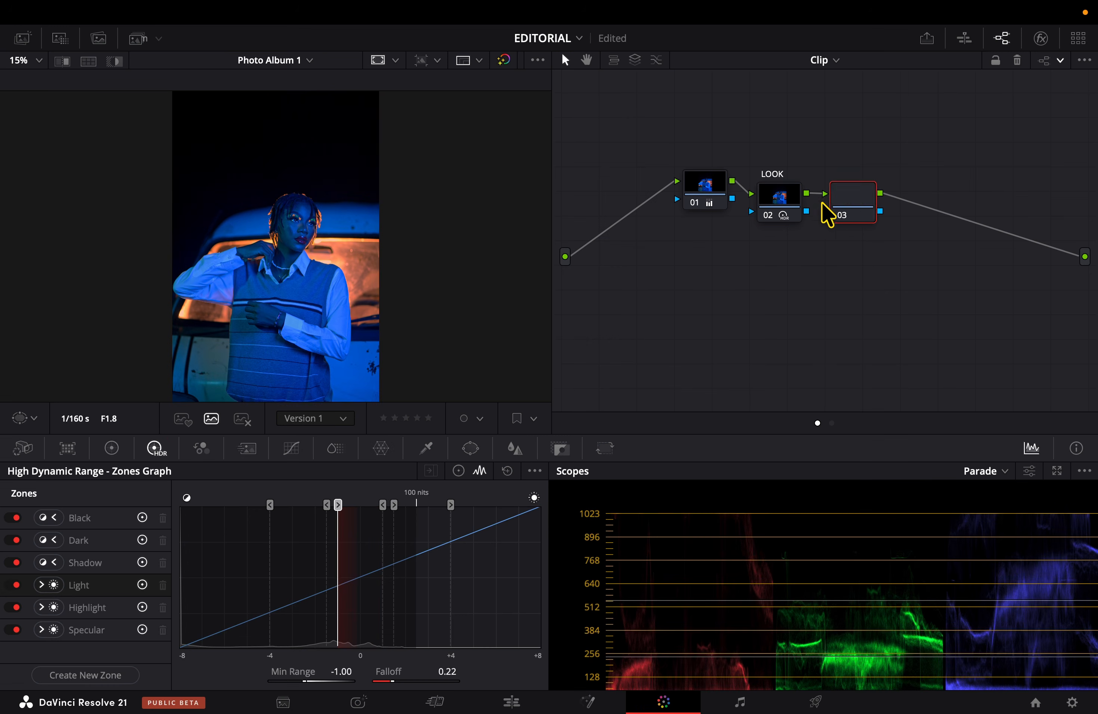
{"action": "right_click", "coordinate": [863, 200]}
{"action": "type", "text": "HSL"}
{"action": "key", "text": "Return"}
In the HSL node's ColorSlice controls, set the Blue slice's density to -0.07 and its saturation to 0.84.
{"action": "left_click", "coordinate": [339, 451]}
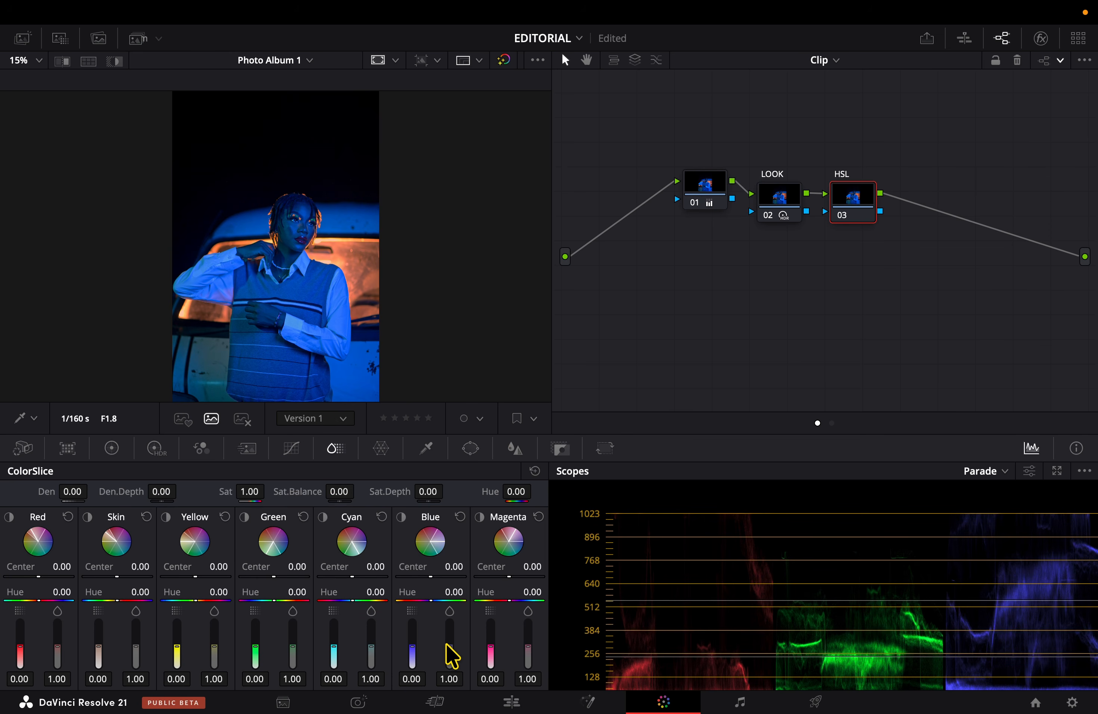
{"action": "left_click_drag", "start_coordinate": [449, 647], "coordinate": [412, 648]}
{"action": "scroll", "coordinate": [308, 259], "scroll_direction": "up", "scroll_amount": 1}
{"action": "scroll", "coordinate": [307, 259], "scroll_direction": "down", "scroll_amount": 2}
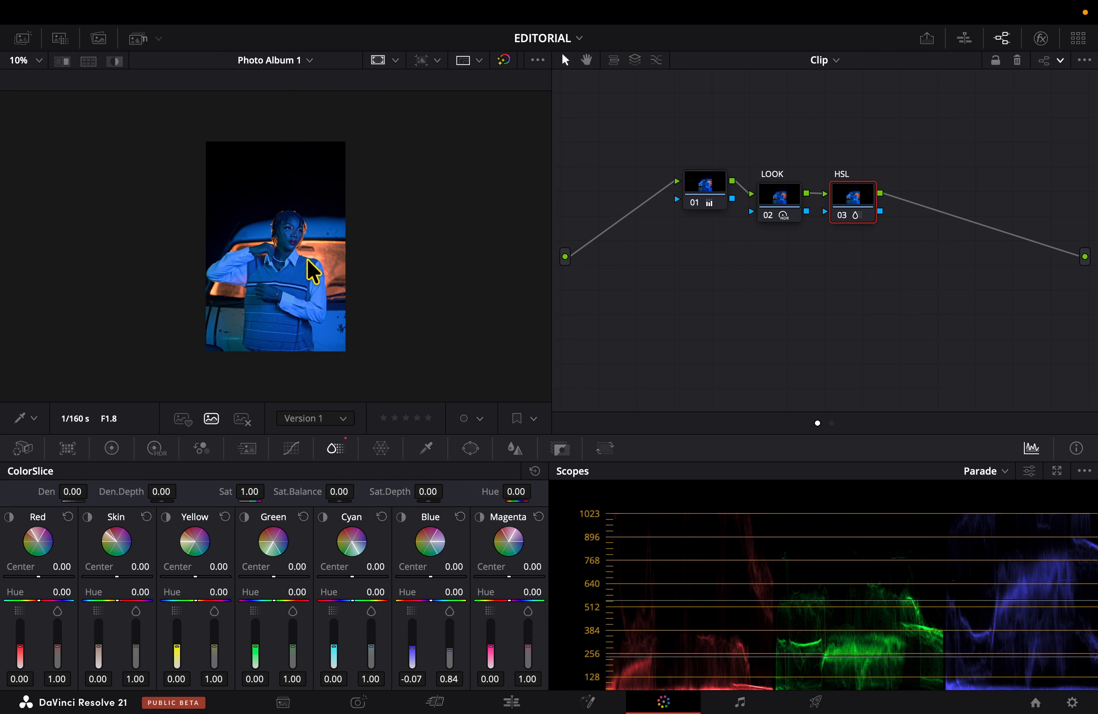
{"action": "scroll", "coordinate": [313, 271], "scroll_direction": "up", "scroll_amount": 1}
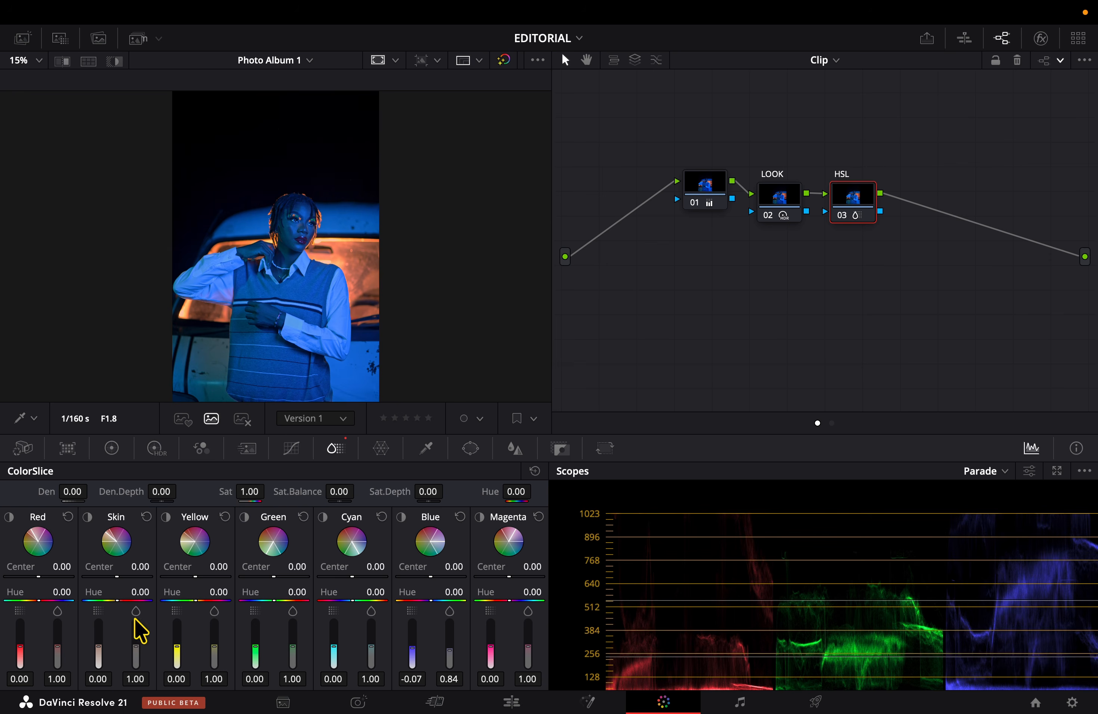
{"action": "mouse_move", "coordinate": [151, 680]}
{"action": "left_click_drag", "start_coordinate": [142, 660], "coordinate": [152, 623]}
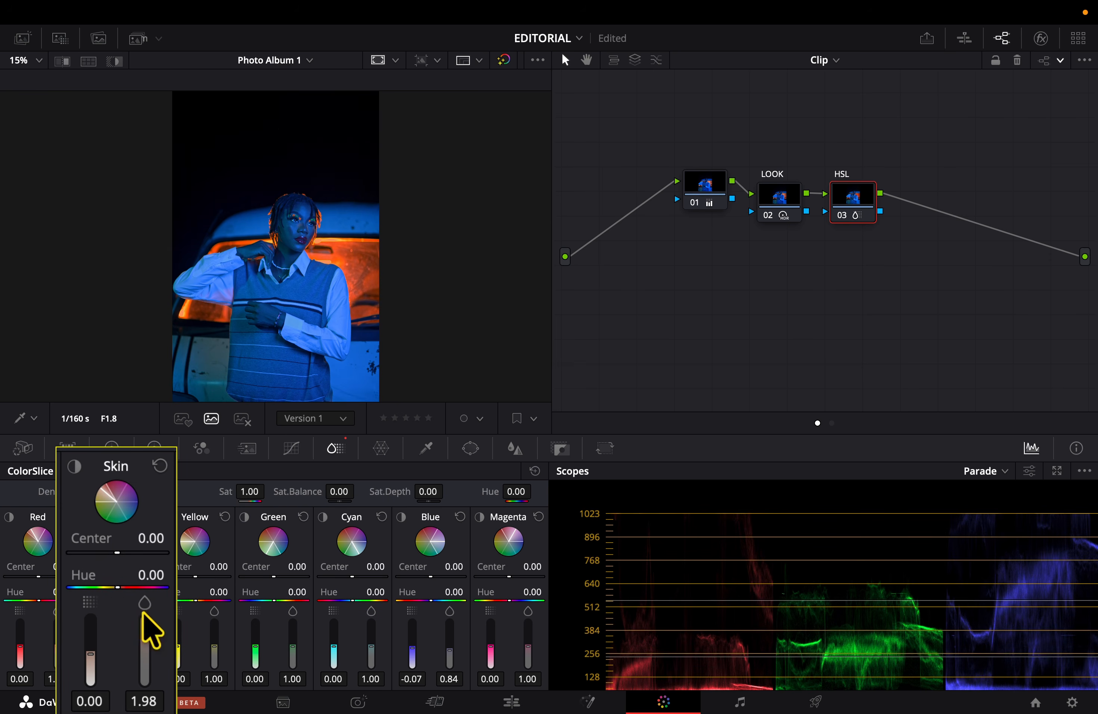
{"action": "left_click", "coordinate": [147, 517]}
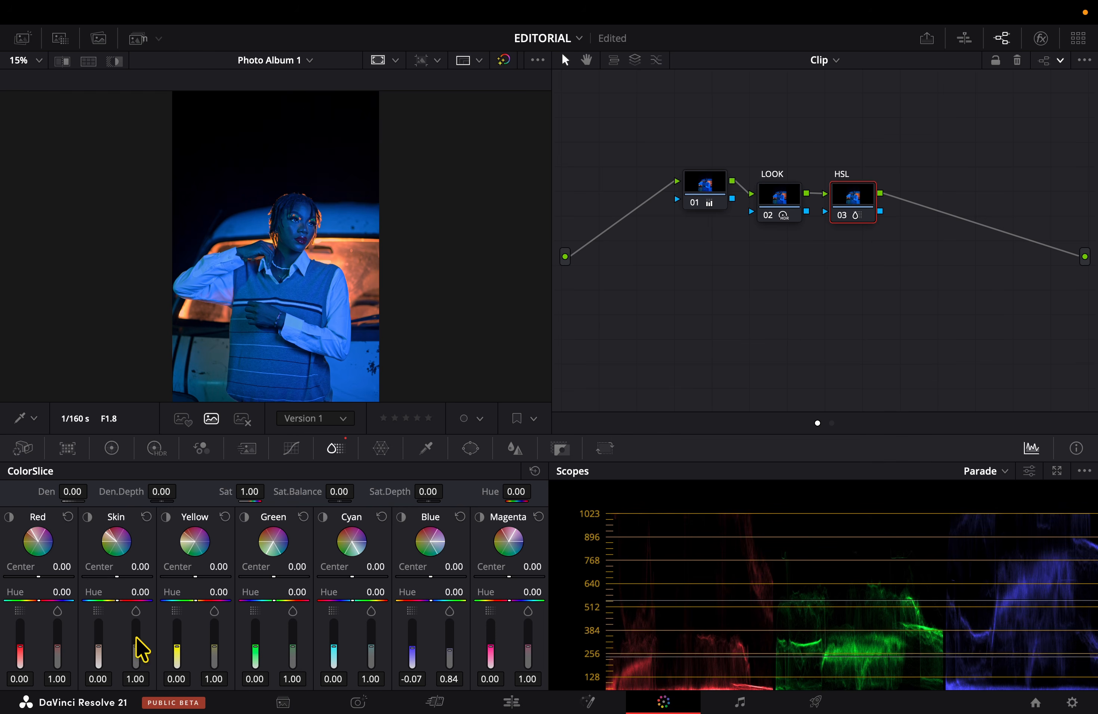
Set the Skin slice's saturation to 1.12, density to -0.62 and hue to -0.12.
{"action": "left_click_drag", "start_coordinate": [136, 645], "coordinate": [136, 643]}
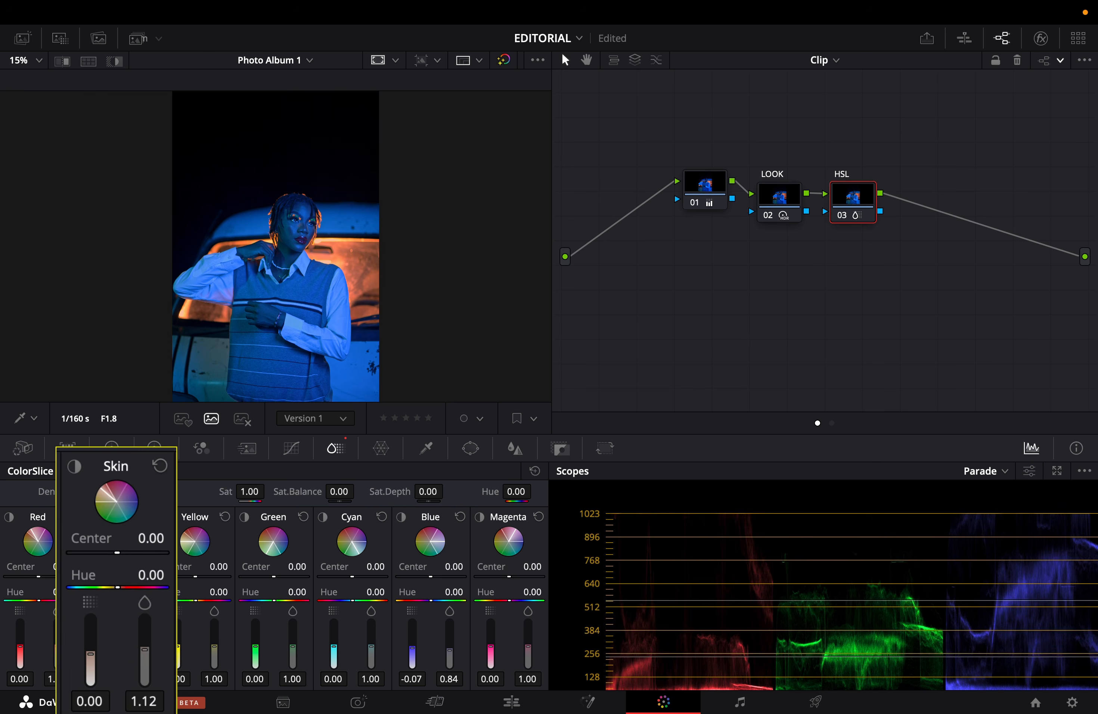
{"action": "left_click_drag", "start_coordinate": [90, 654], "coordinate": [90, 672]}
{"action": "left_click_drag", "start_coordinate": [118, 587], "coordinate": [115, 587]}
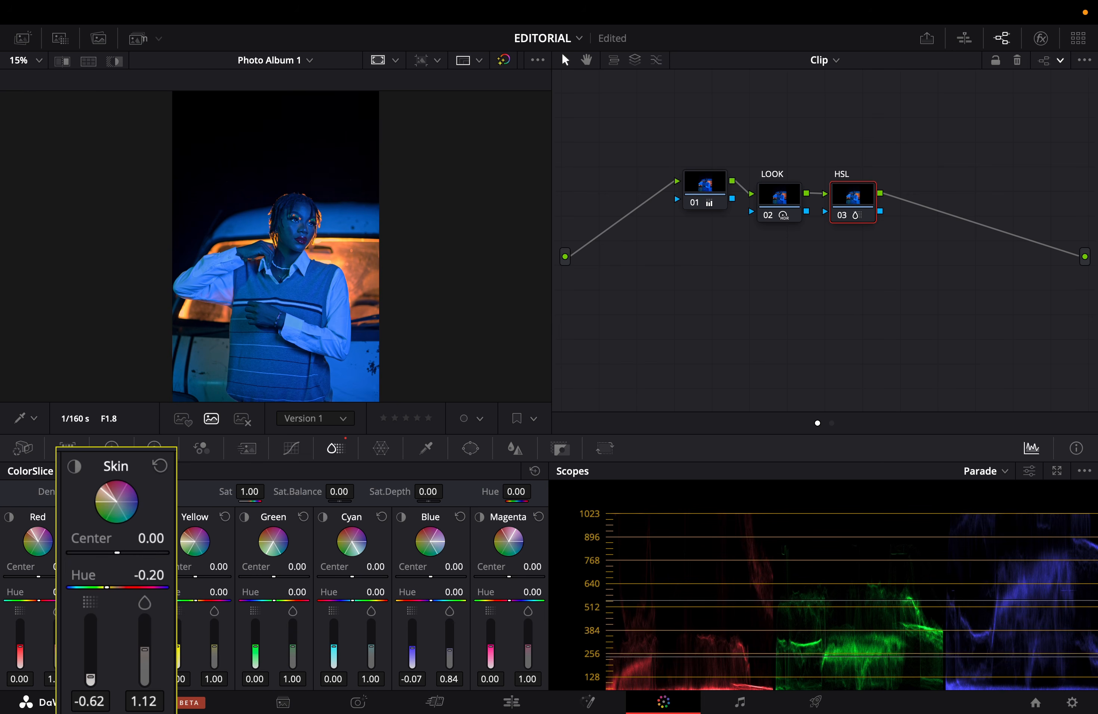
{"action": "left_click_drag", "start_coordinate": [106, 587], "coordinate": [107, 587]}
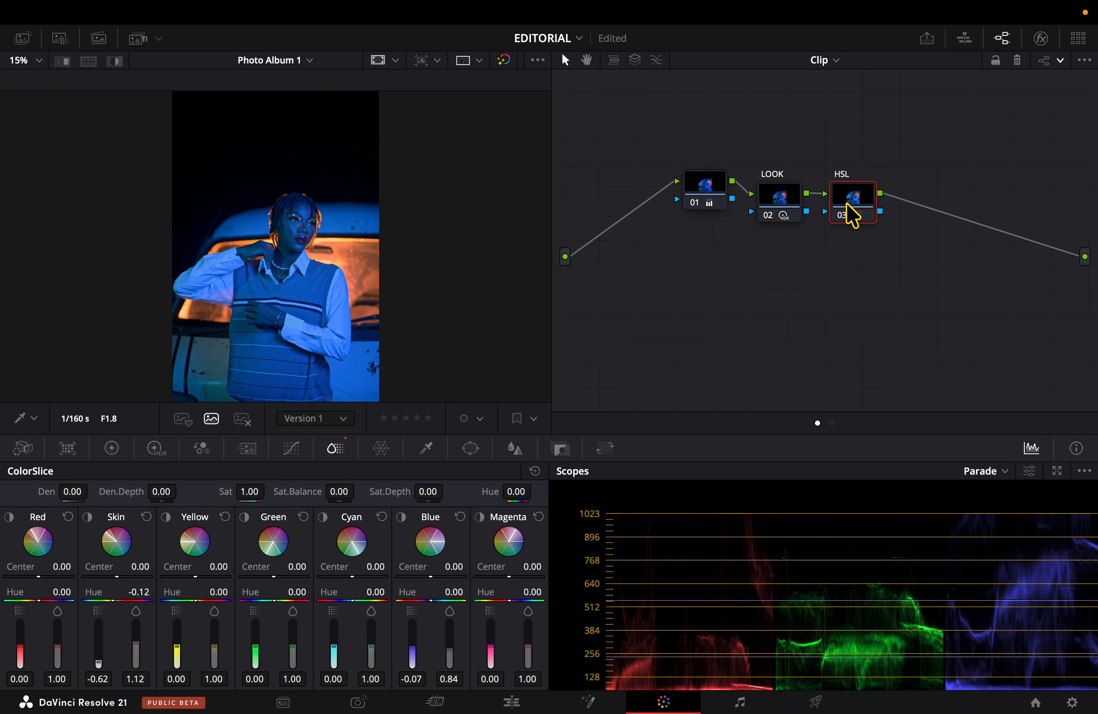
Add a serial node after HSL, and add a layer node beneath it joined through a layer mixer.
{"action": "key", "text": "super+equal"}
{"action": "key", "text": "super+equal"}
{"action": "key", "text": "super+equal"}
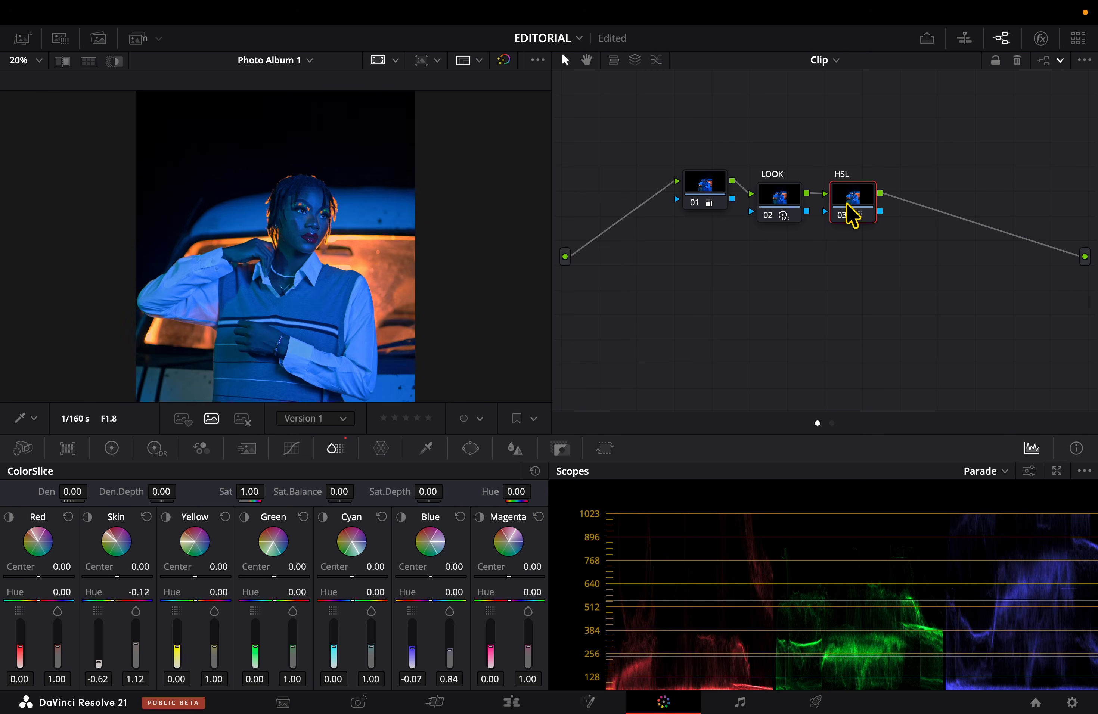
{"action": "key", "text": "super+minus"}
{"action": "key", "text": "super+minus"}
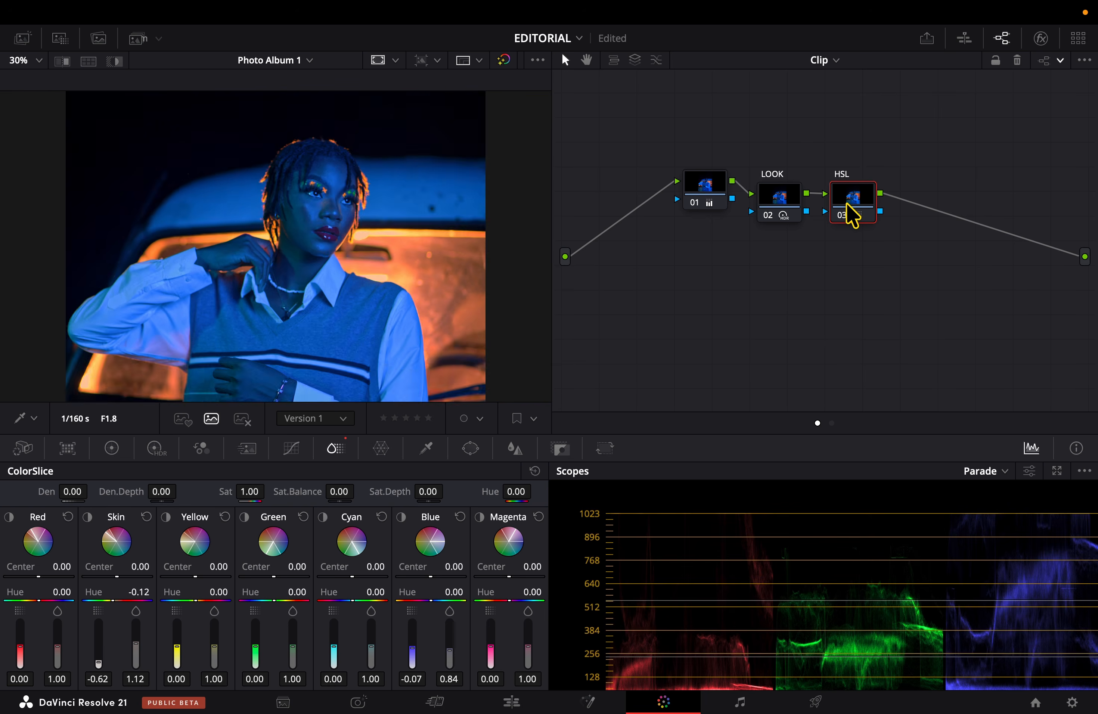
{"action": "key", "text": "alt+s"}
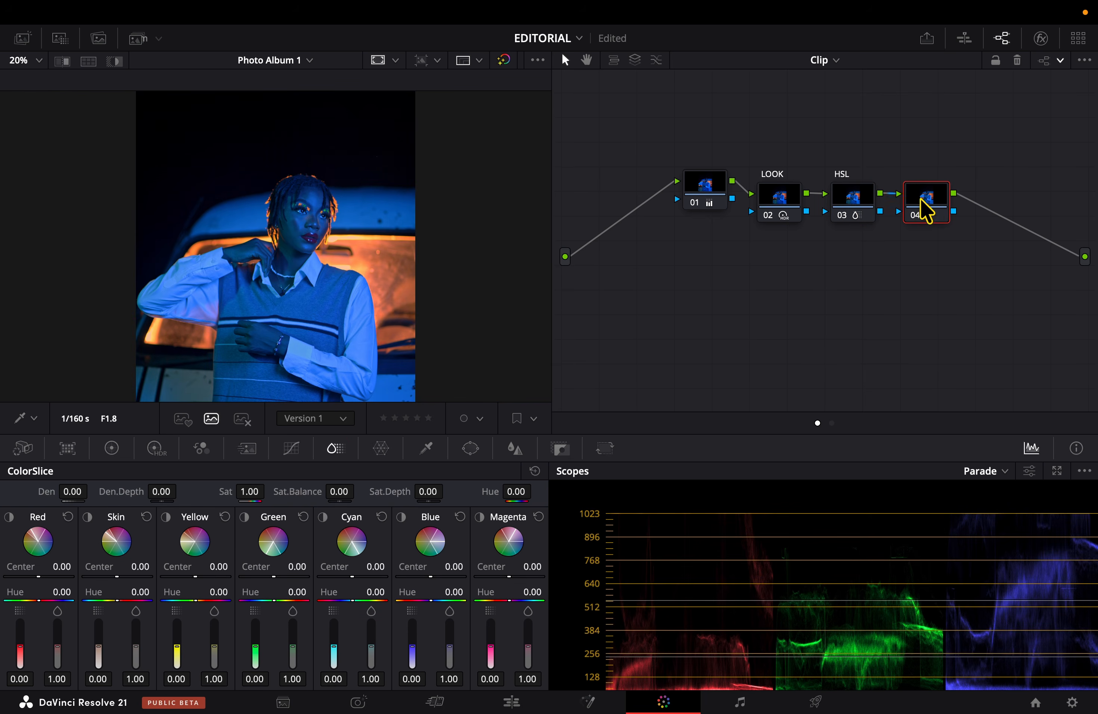
{"action": "left_click", "coordinate": [636, 60]}
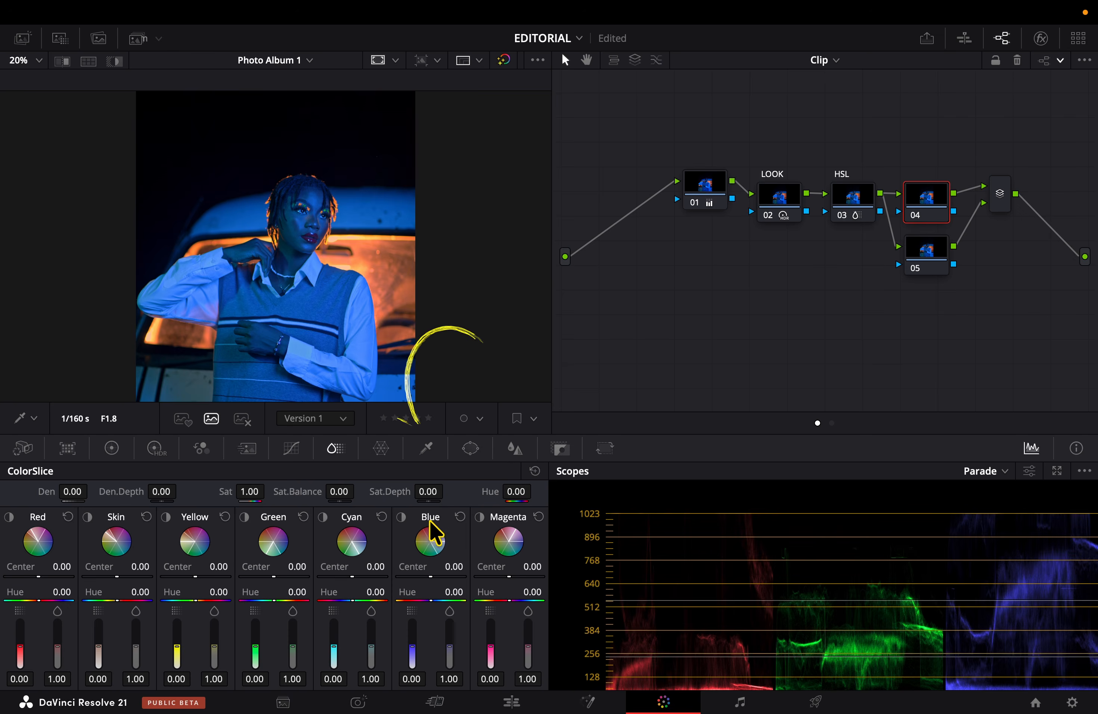
Sample the subject's blue-lit cheek with the HSL qualifier on node 04 and reveal the selection.
{"action": "left_click", "coordinate": [425, 449]}
{"action": "scroll", "coordinate": [311, 208], "scroll_direction": "up", "scroll_amount": 3}
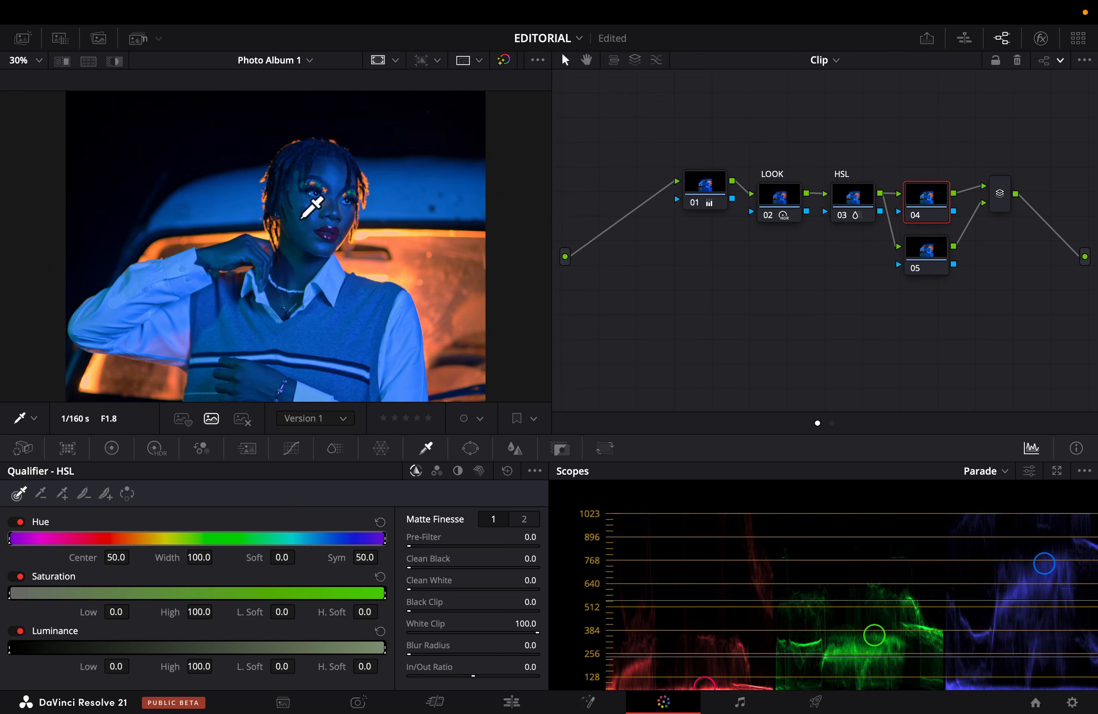
{"action": "left_click", "coordinate": [302, 218]}
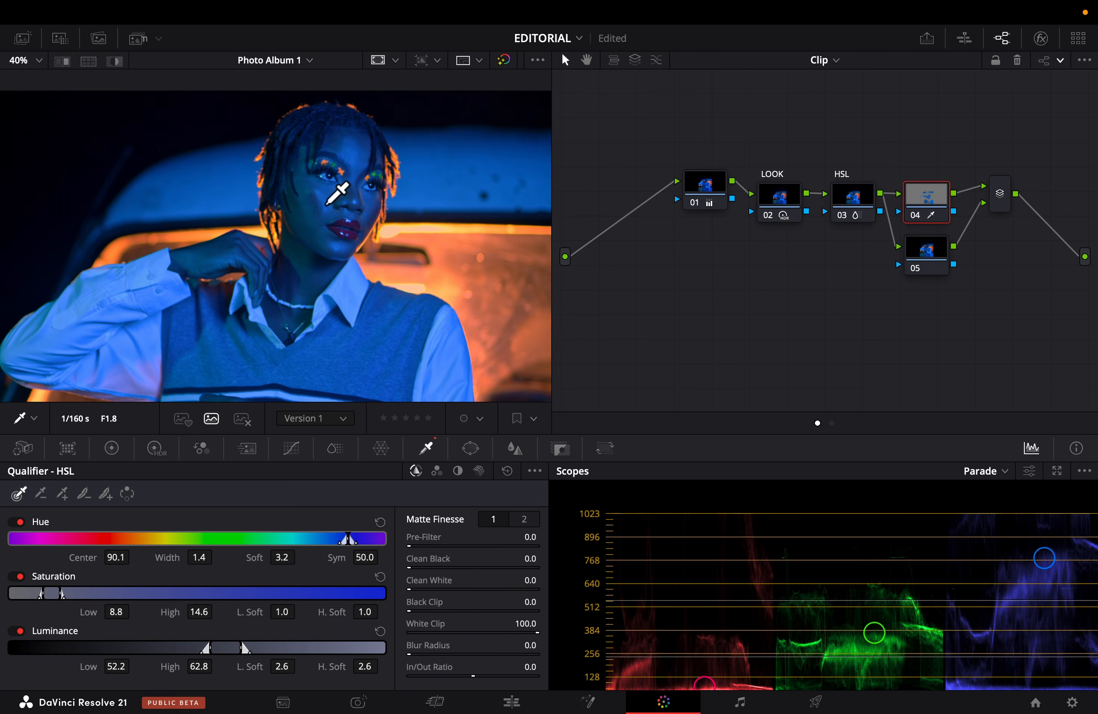
{"action": "key", "text": "shift+h"}
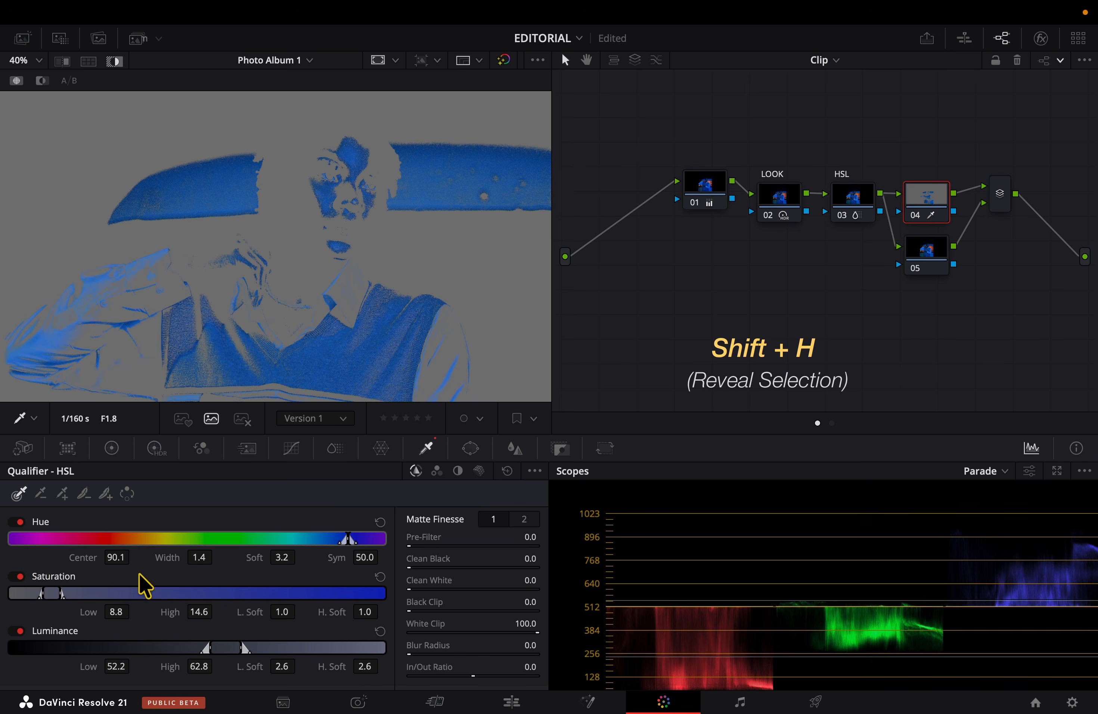
Widen the qualifier to hue width 12.4, saturation 6.4 to 15.3 and luminance 51.2 to 63.6.
{"action": "left_click_drag", "start_coordinate": [349, 538], "coordinate": [334, 541]}
{"action": "left_click_drag", "start_coordinate": [41, 594], "coordinate": [33, 594]}
{"action": "left_click_drag", "start_coordinate": [61, 593], "coordinate": [62, 592]}
{"action": "left_click_drag", "start_coordinate": [208, 647], "coordinate": [205, 647]}
{"action": "left_click_drag", "start_coordinate": [240, 647], "coordinate": [243, 647]}
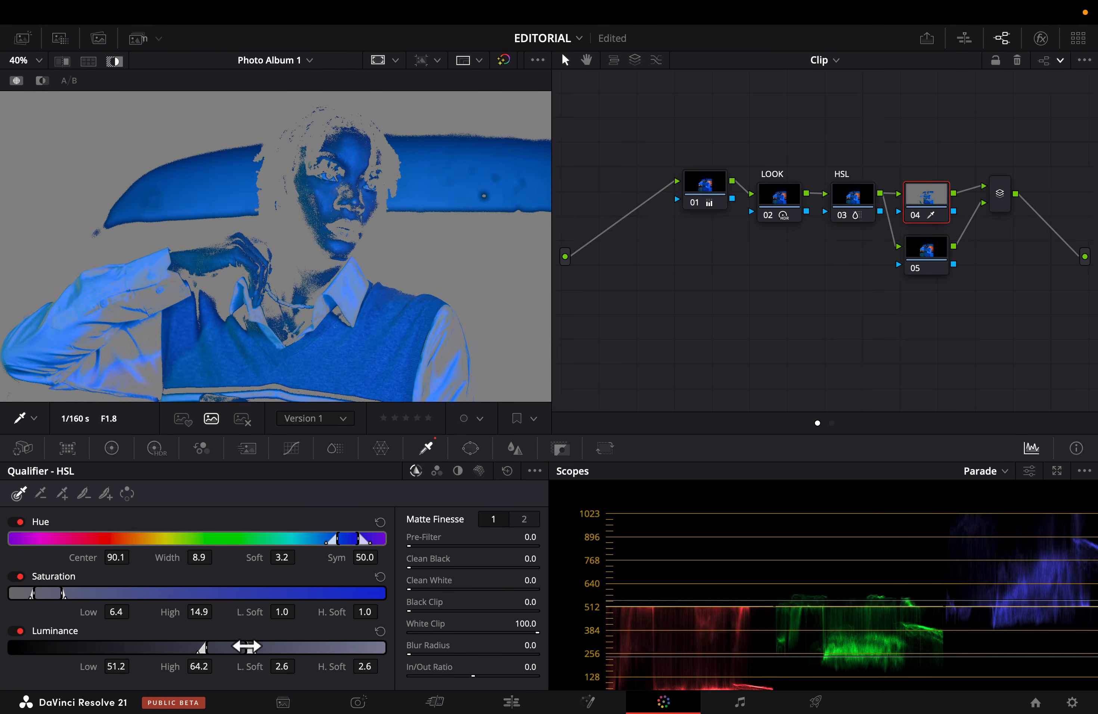
{"action": "left_click_drag", "start_coordinate": [62, 593], "coordinate": [64, 593]}
{"action": "left_click_drag", "start_coordinate": [338, 538], "coordinate": [330, 537]}
Refine the matte with Clean Black 8.3, Clean White 7.4, Blur Radius 16.2 and Denoise 9.7, and check it against the normal image.
{"action": "mouse_move", "coordinate": [410, 568]}
{"action": "left_mouse_down"}
{"action": "mouse_move", "coordinate": [420, 568]}
{"action": "mouse_move", "coordinate": [415, 581]}
{"action": "left_mouse_up"}
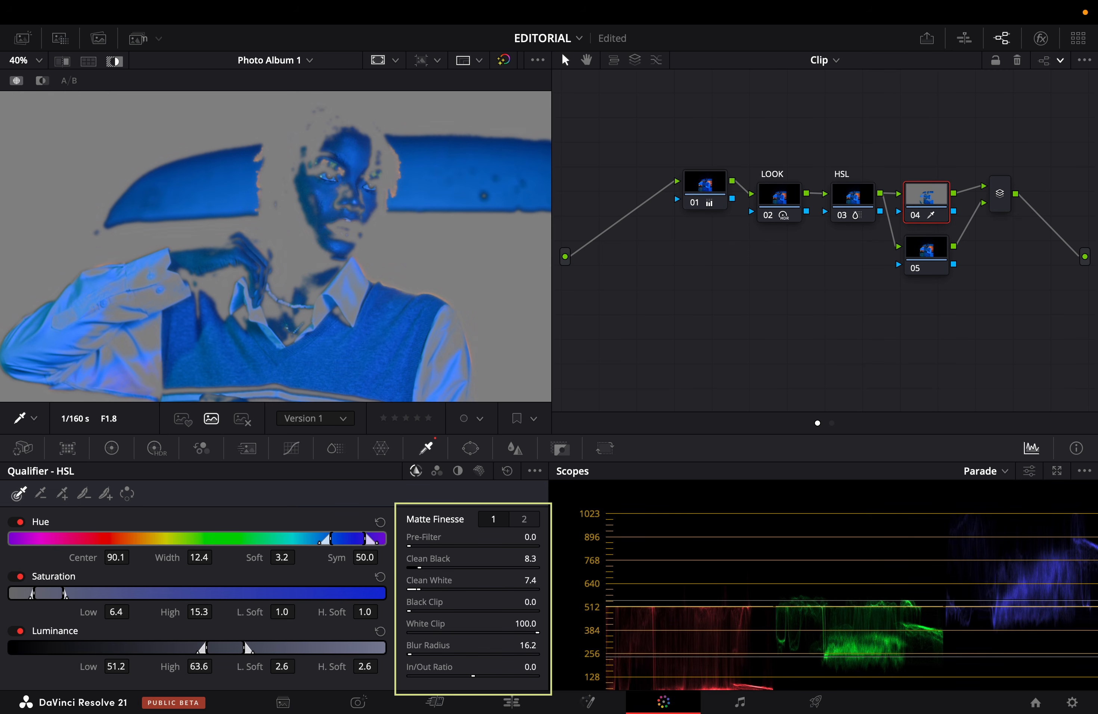
{"action": "left_click", "coordinate": [525, 518]}
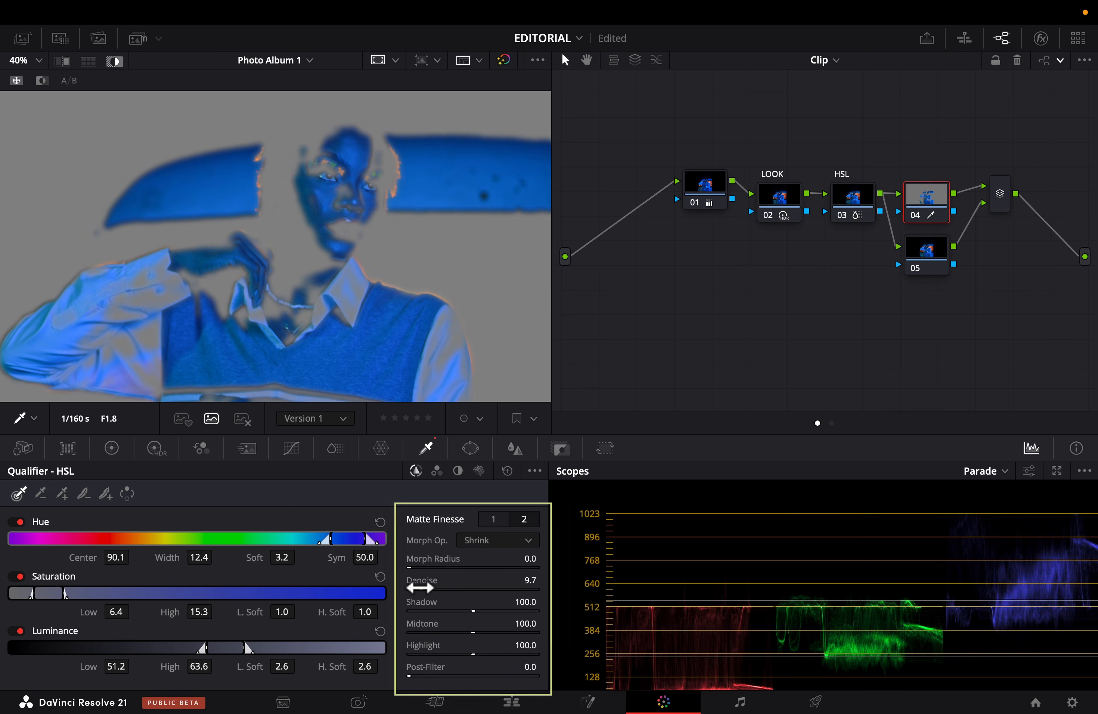
{"action": "key", "text": "shift+h"}
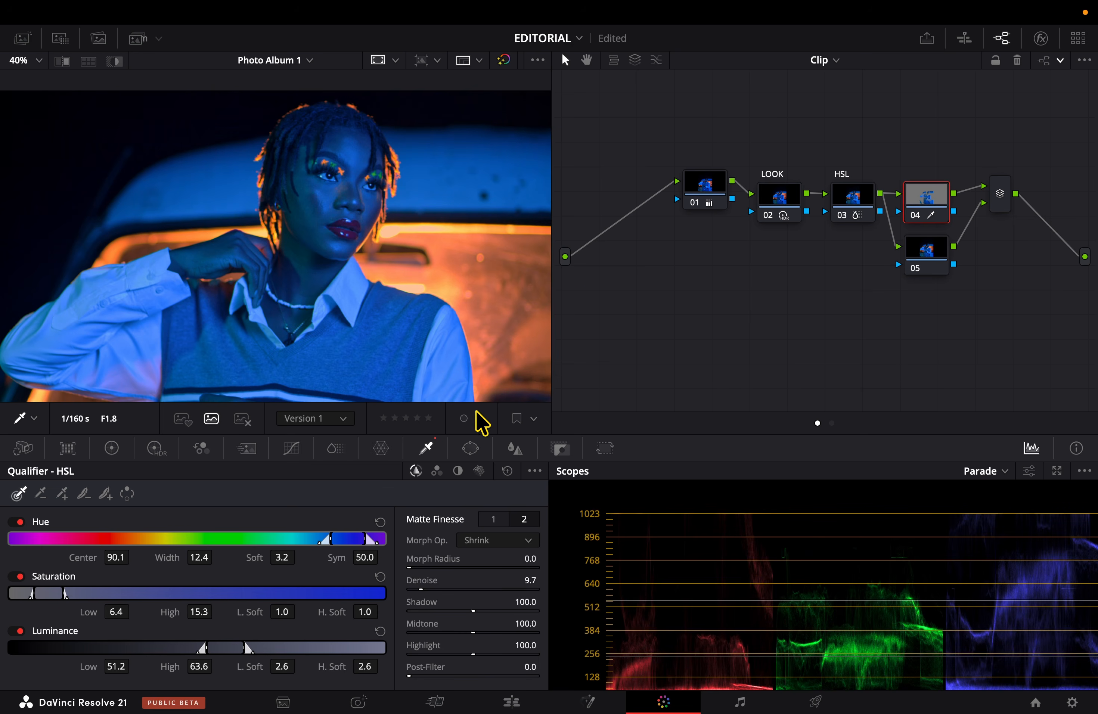
{"action": "key", "text": "shift+h"}
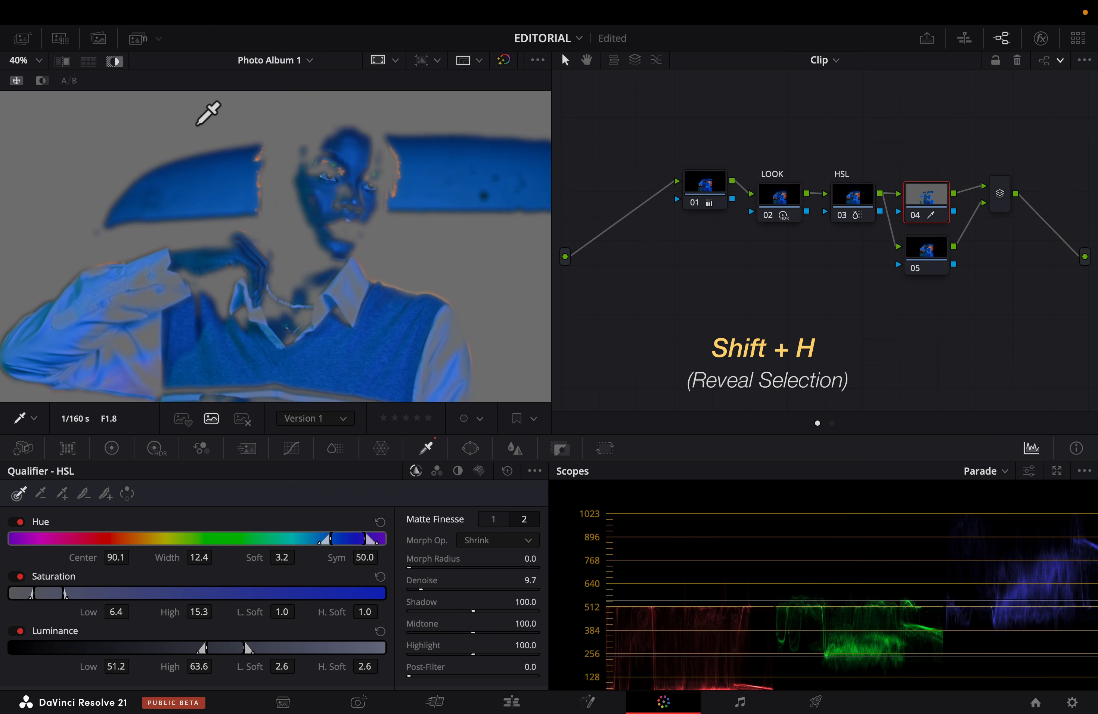
Add a circular window on node 04 and fit it around the subject's face with size 32.94, aspect 32.98, pan 54.70 and tilt 54.46.
{"action": "left_click", "coordinate": [471, 450]}
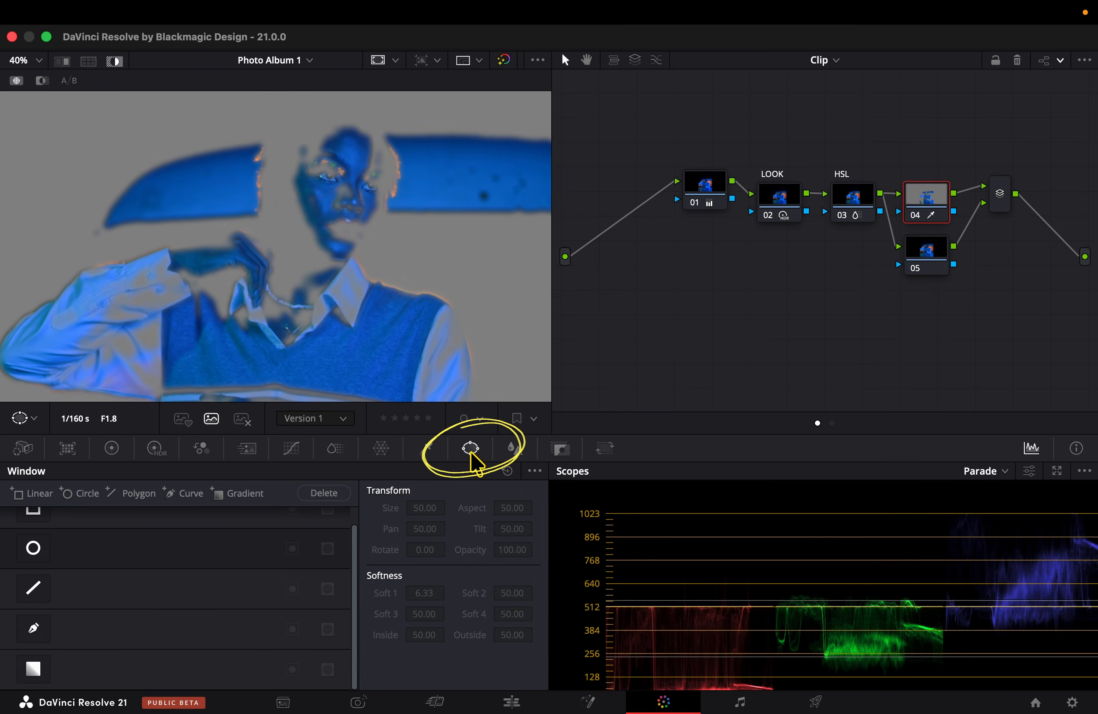
{"action": "left_click", "coordinate": [36, 549]}
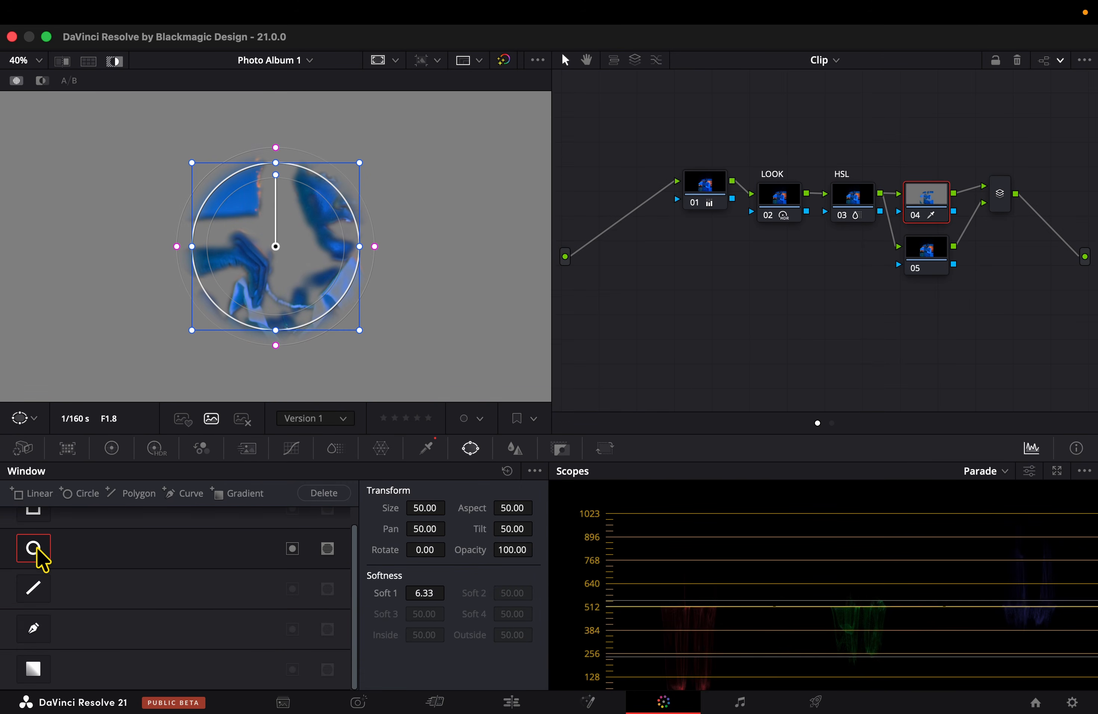
{"action": "left_click_drag", "start_coordinate": [307, 246], "coordinate": [393, 197]}
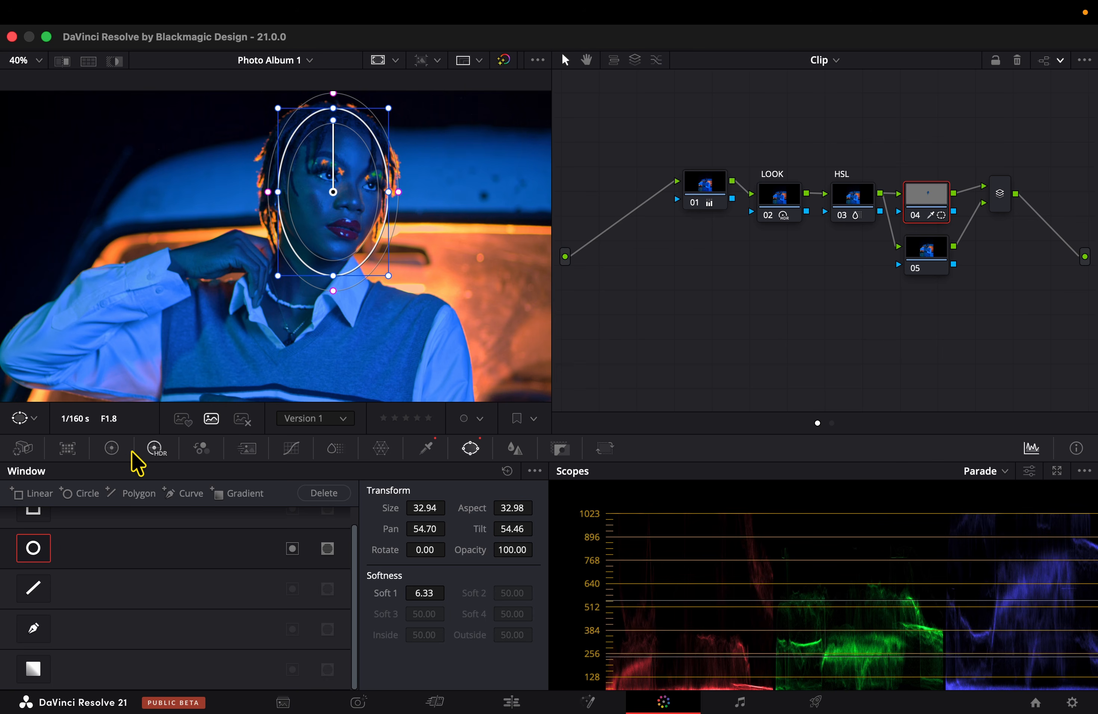
Soften the isolated facial skin on node 04 with Mid/Detail -75.50, and adjust its blur radius.
{"action": "left_click", "coordinate": [112, 448]}
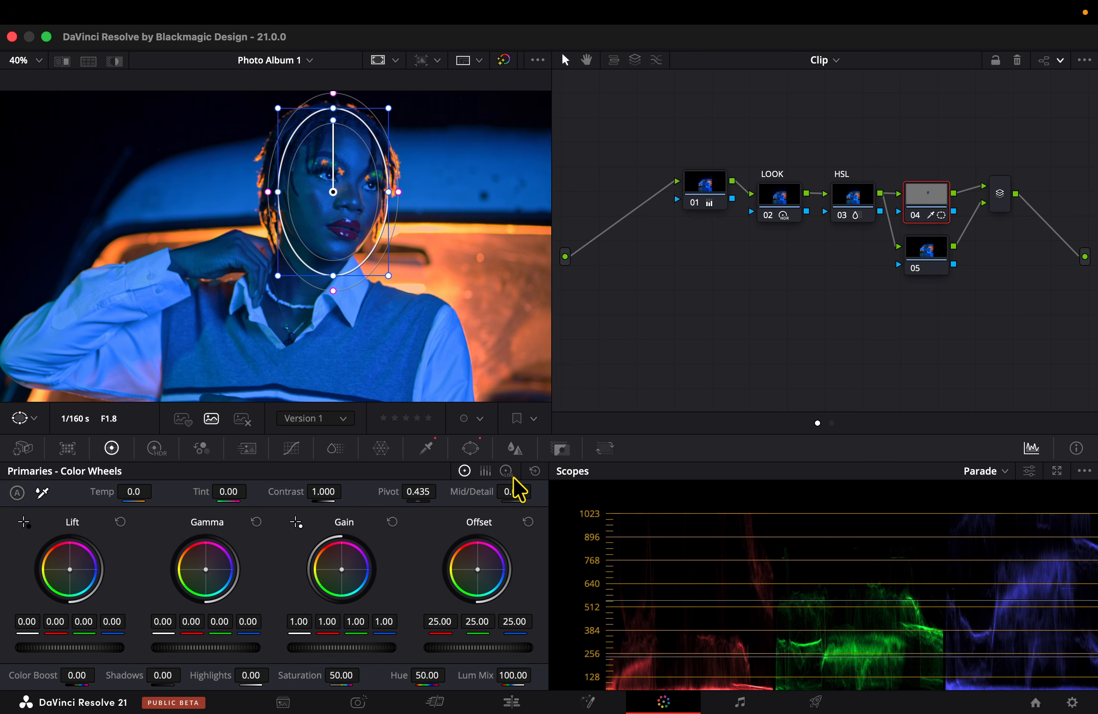
{"action": "left_click_drag", "start_coordinate": [515, 492], "coordinate": [507, 492]}
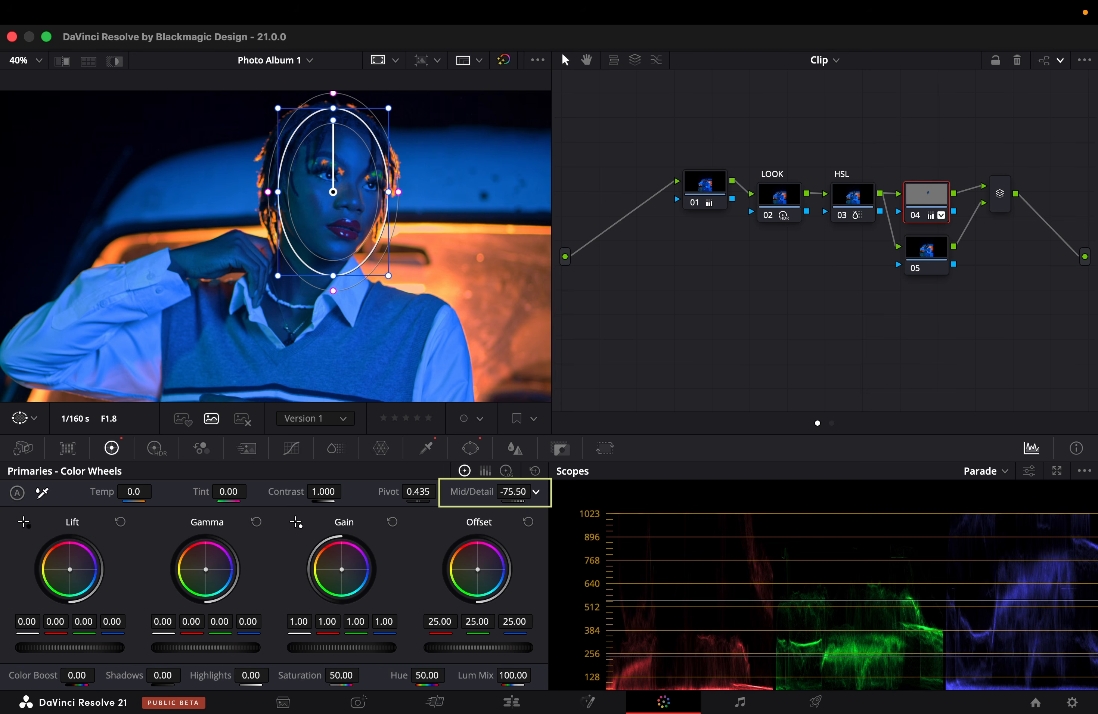
{"action": "left_click", "coordinate": [514, 448]}
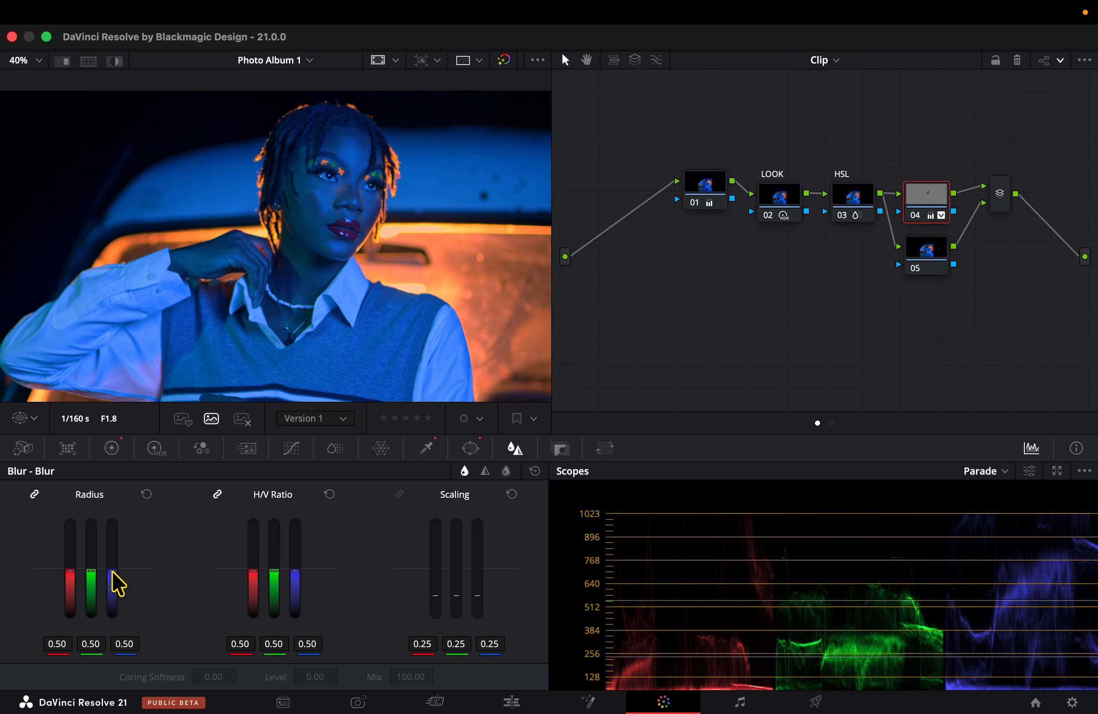
{"action": "left_click_drag", "start_coordinate": [90, 574], "coordinate": [91, 574]}
On the Photo page, crop IMG_0367.CR2 to 4:5 with 777 off the top and 159 off the bottom, and preview it full screen.
{"action": "left_click", "coordinate": [358, 701]}
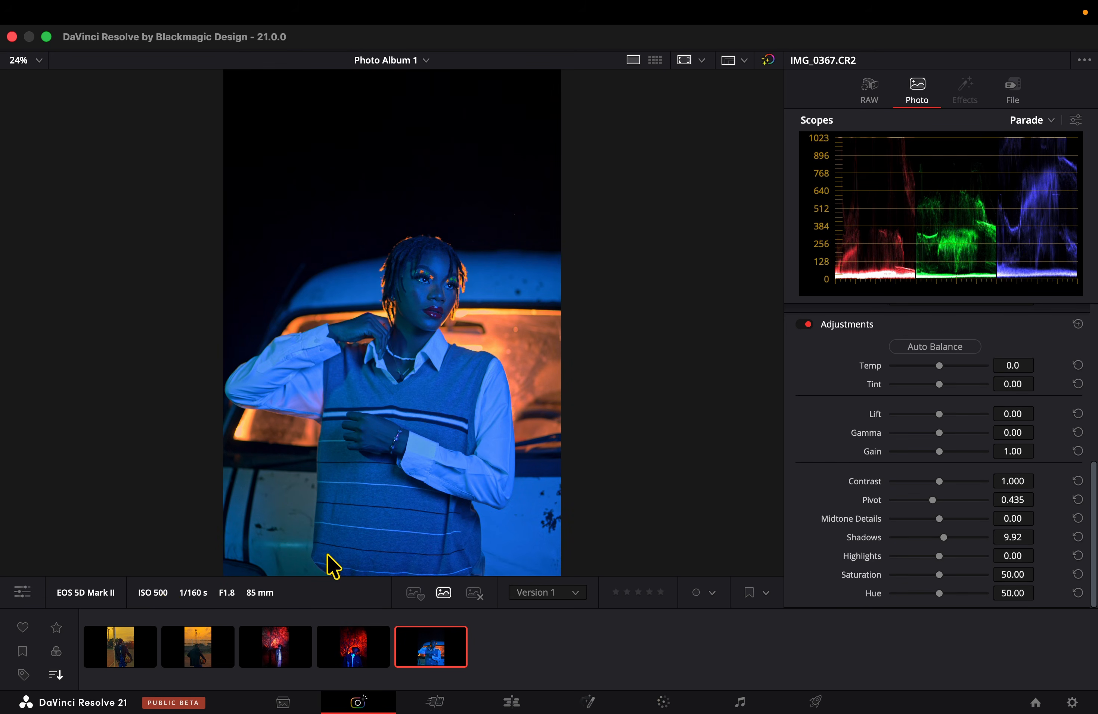
{"action": "left_click", "coordinate": [25, 593]}
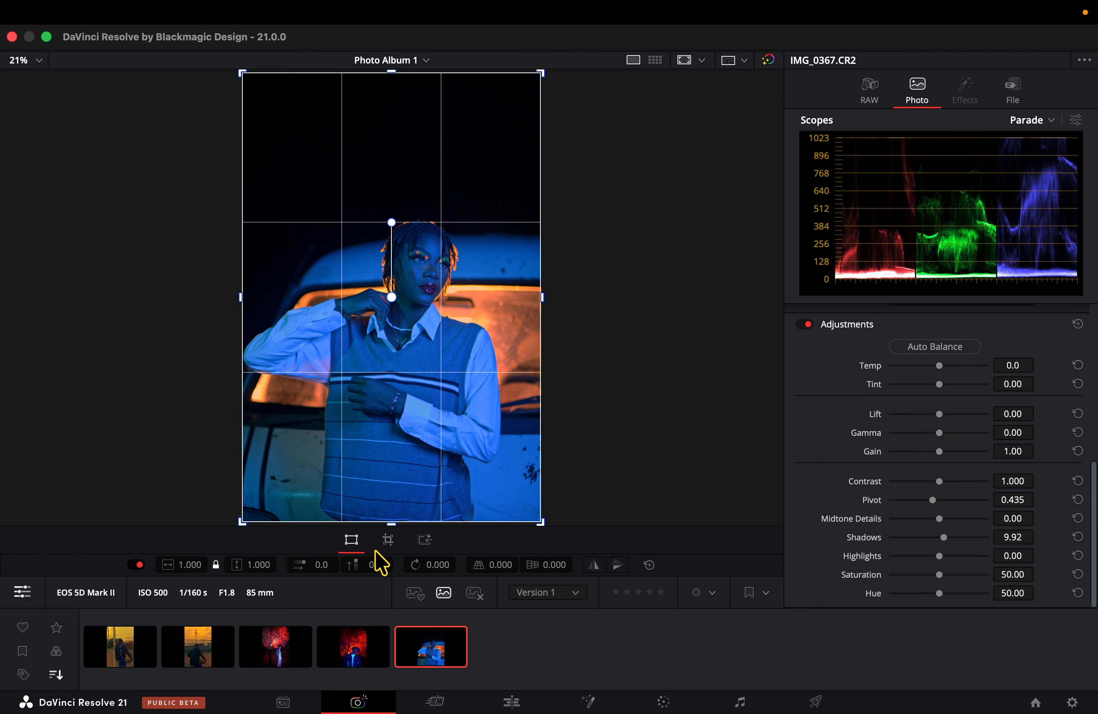
{"action": "left_click", "coordinate": [388, 540]}
{"action": "left_click", "coordinate": [304, 565]}
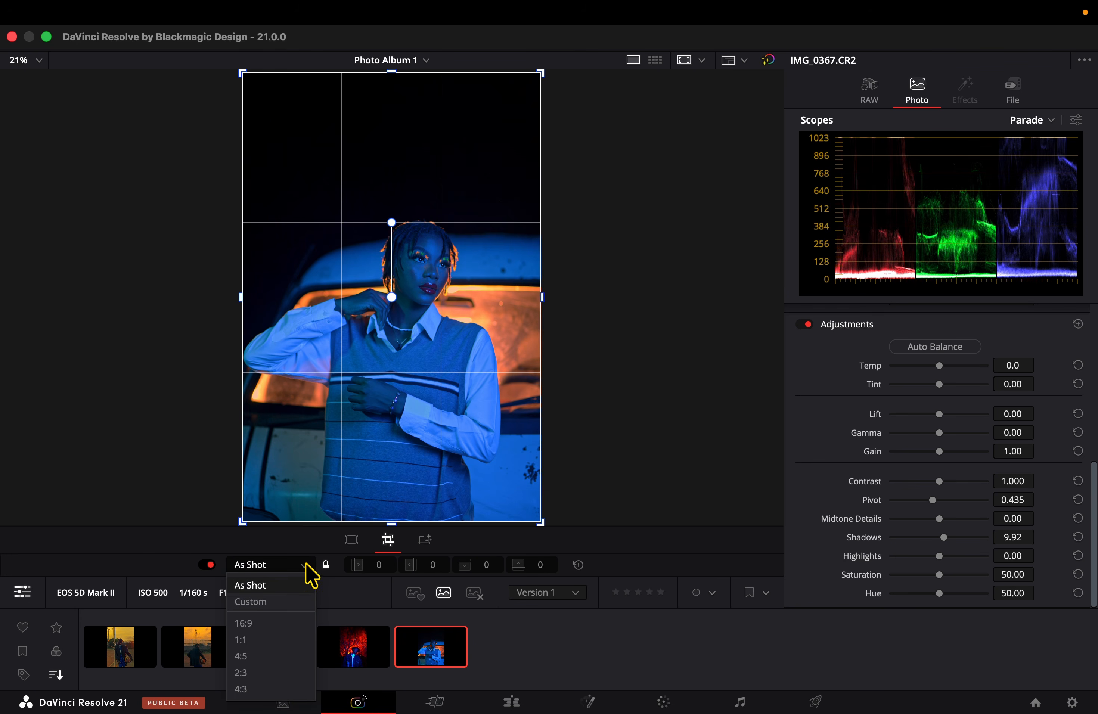
{"action": "left_click", "coordinate": [299, 658]}
{"action": "left_click_drag", "start_coordinate": [392, 311], "coordinate": [402, 446]}
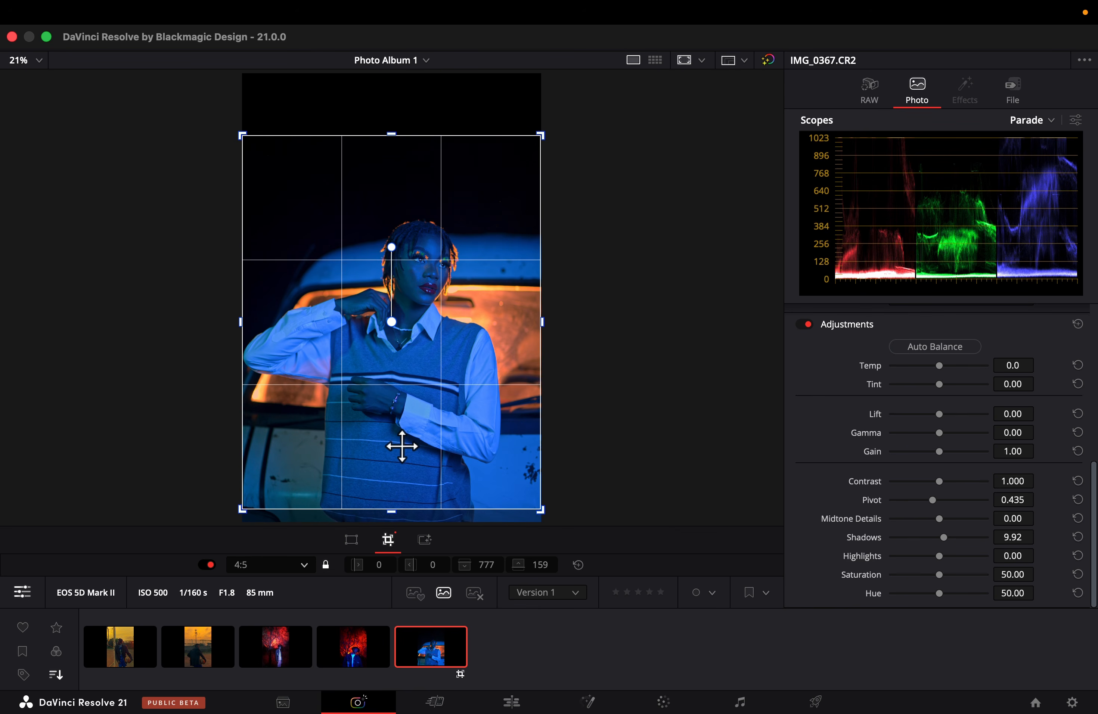
{"action": "left_click", "coordinate": [422, 542]}
{"action": "key", "text": "super+f"}
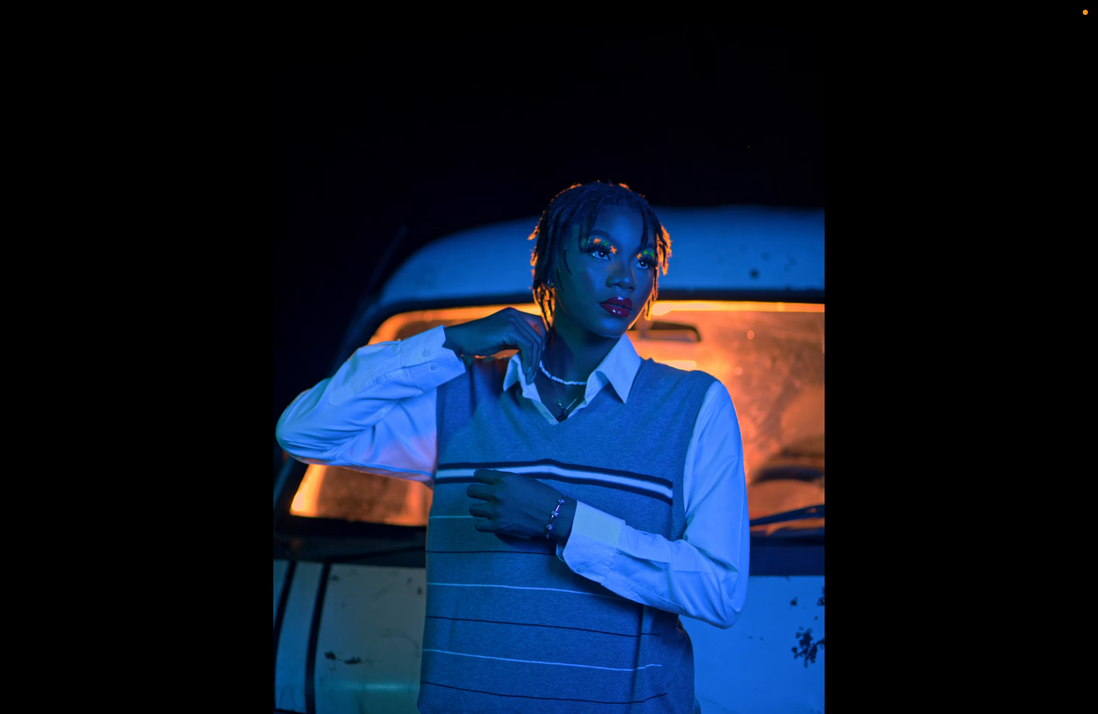
{"action": "key", "text": "super+f"}
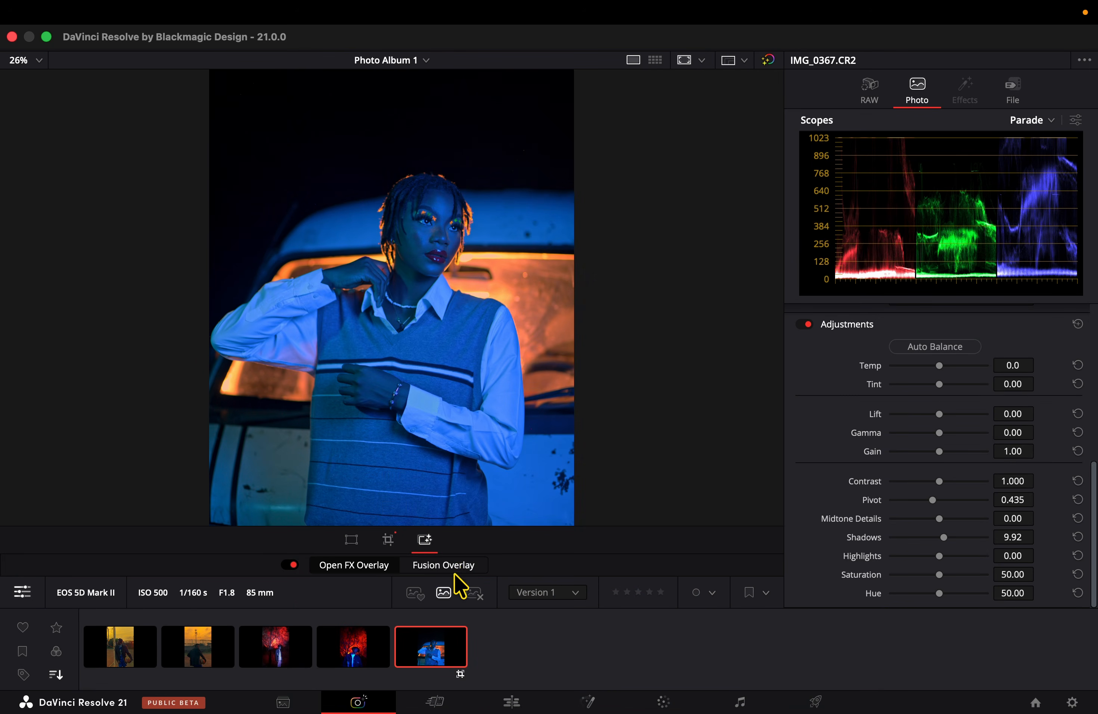
Select photo IMG_0310.CR2, try raising its Shadows adjustment to 31.30, and reset that adjustment.
{"action": "left_click", "coordinate": [352, 658]}
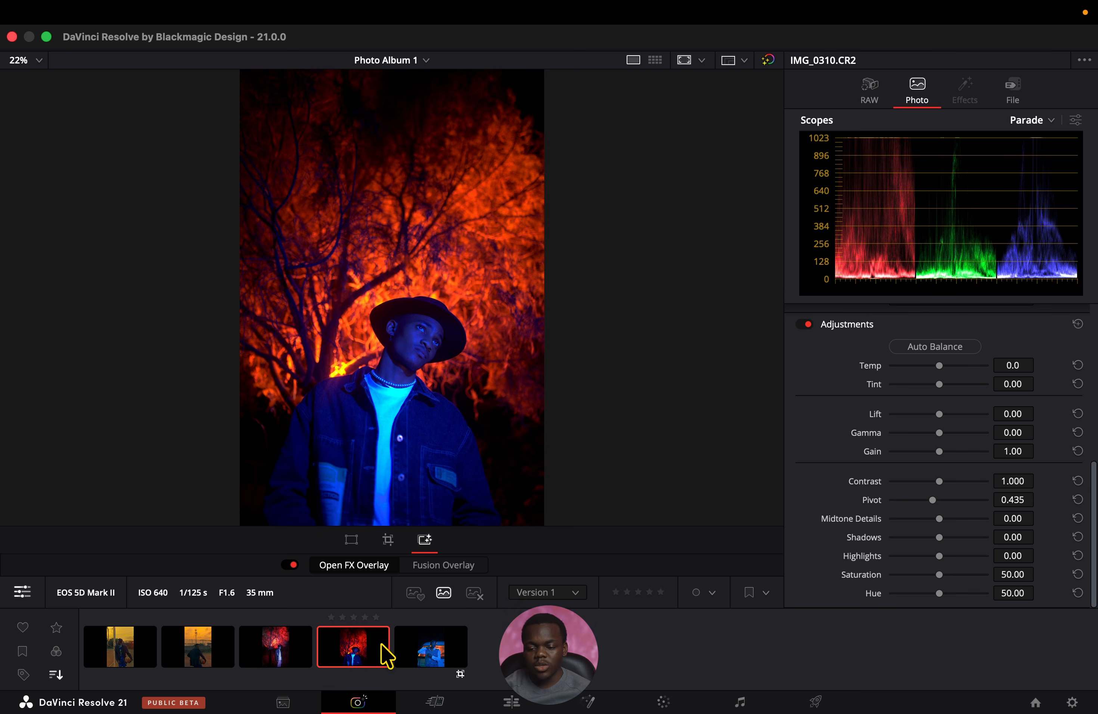
{"action": "left_click", "coordinate": [956, 538]}
{"action": "left_click_drag", "start_coordinate": [956, 538], "coordinate": [954, 538]}
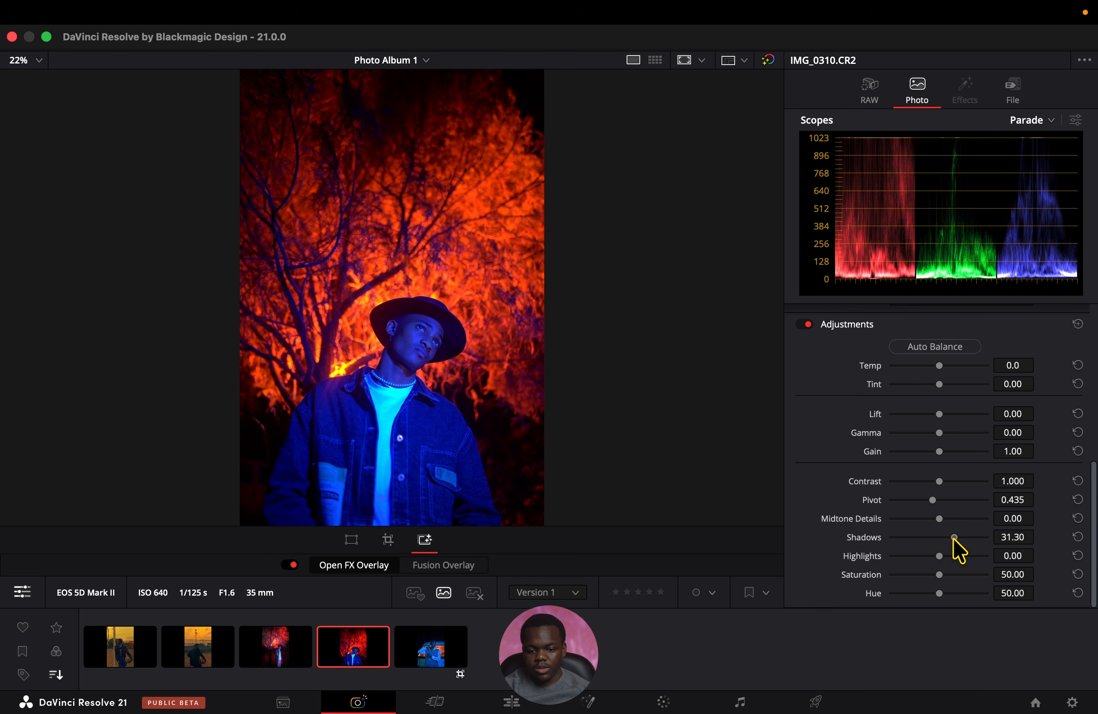
{"action": "left_click", "coordinate": [1079, 538]}
Set the RAW values of IMG_0310.CR2 to Shadows 29.94, Highlights -12.99 and Tint -34.75.
{"action": "left_click", "coordinate": [884, 94]}
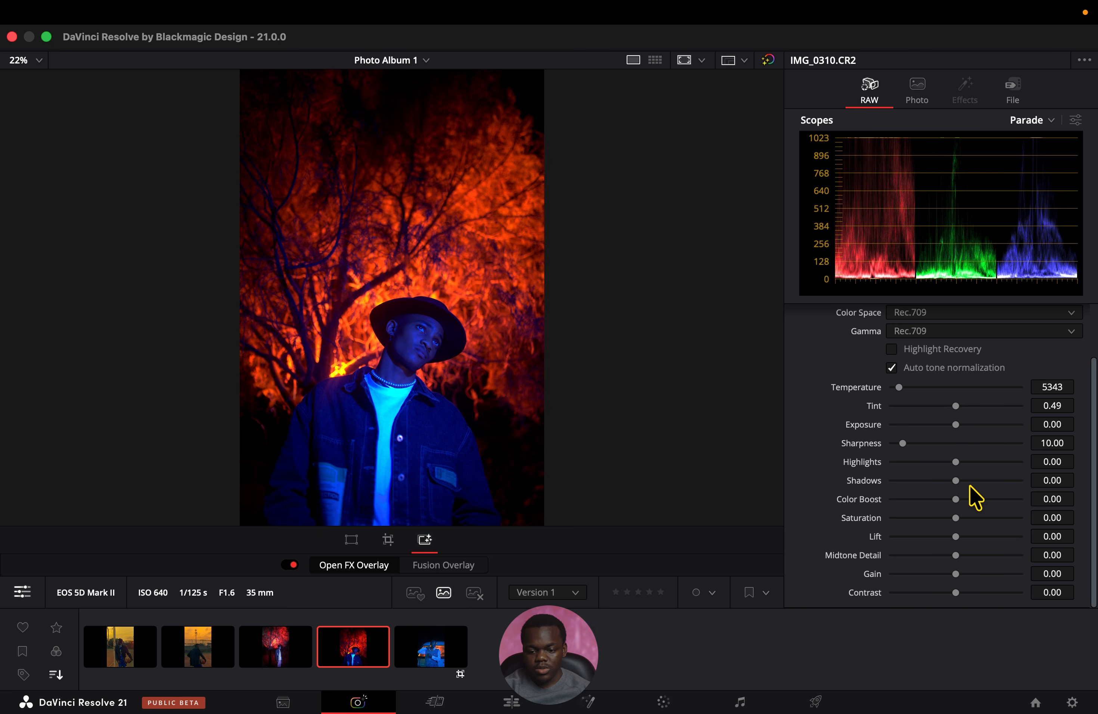
{"action": "left_click_drag", "start_coordinate": [971, 481], "coordinate": [949, 463]}
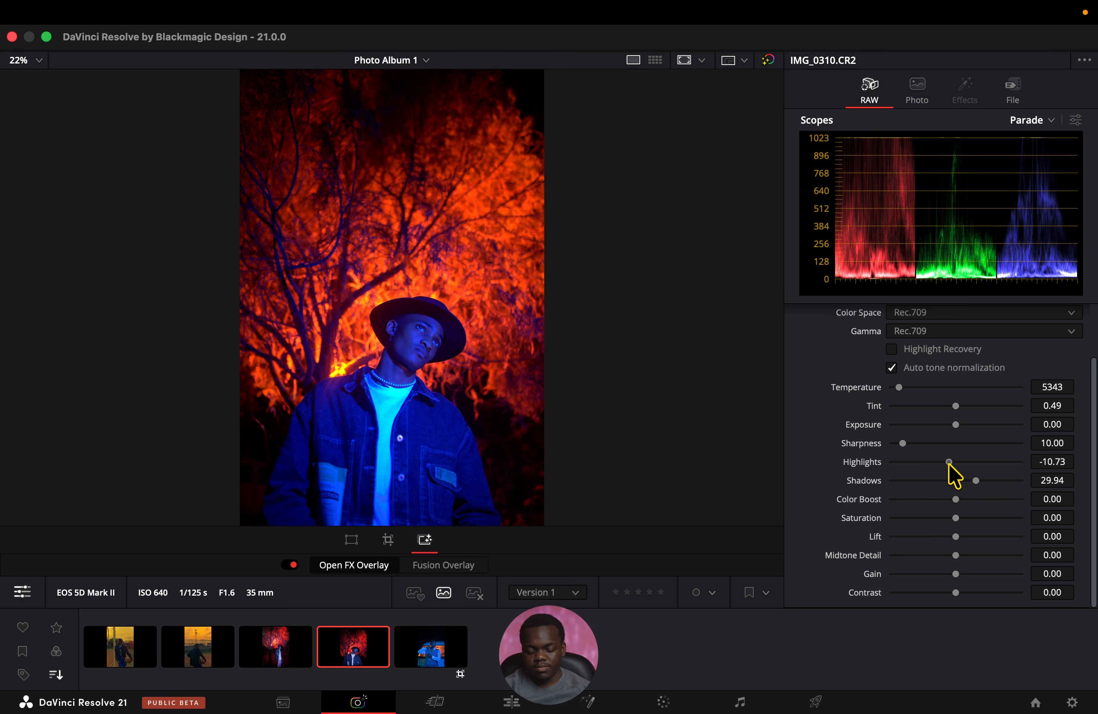
{"action": "mouse_move", "coordinate": [956, 407]}
{"action": "left_mouse_down"}
{"action": "mouse_move", "coordinate": [933, 411]}
{"action": "mouse_move", "coordinate": [942, 412]}
{"action": "left_mouse_up"}
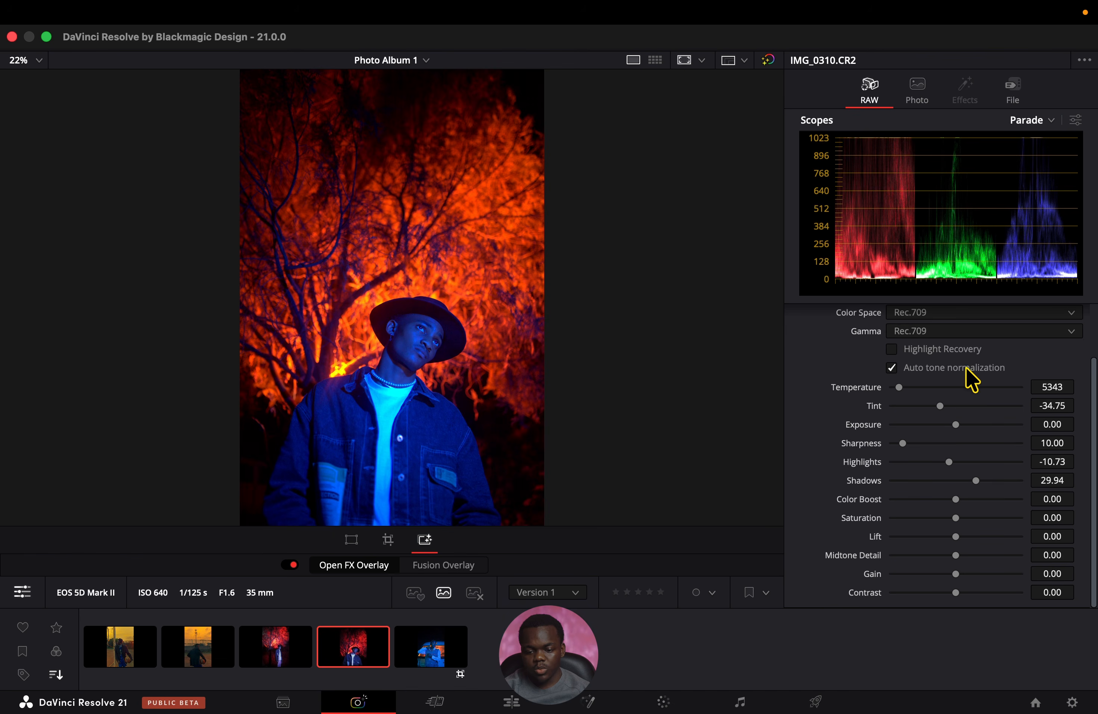
{"action": "left_click_drag", "start_coordinate": [949, 462], "coordinate": [947, 462]}
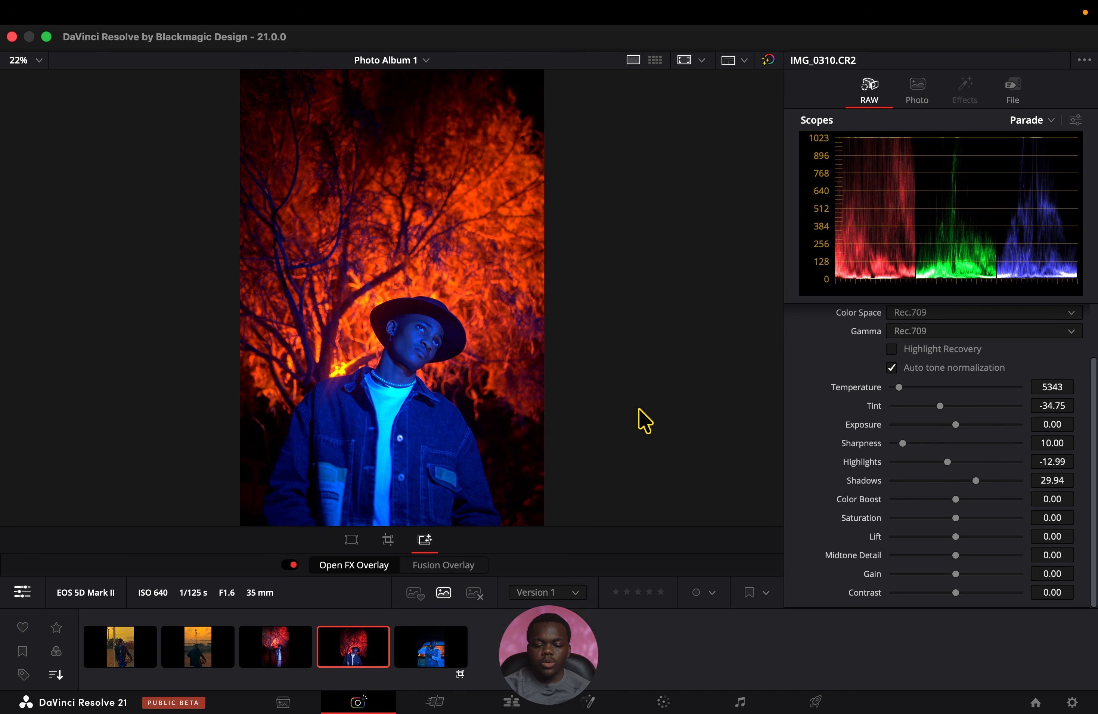
On the Color page, add a serial node after node 01 labelled LOOK, and bring up Chroma Warp for it.
{"action": "left_click", "coordinate": [665, 701]}
{"action": "key", "text": "alt+s"}
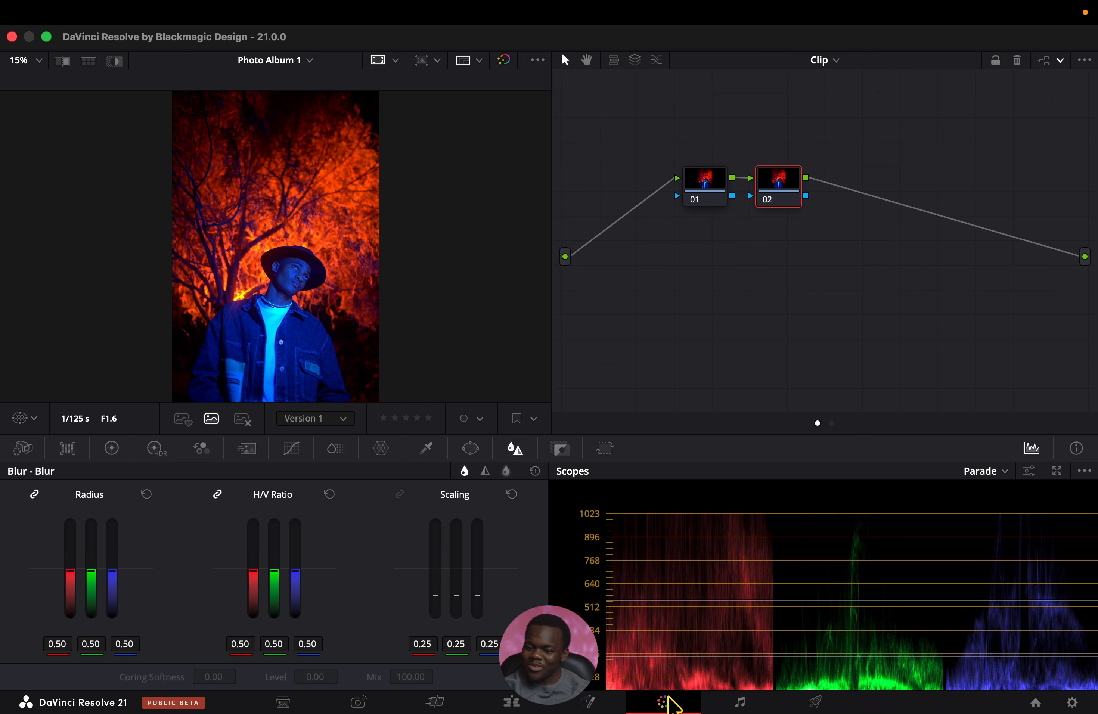
{"action": "right_click", "coordinate": [772, 196]}
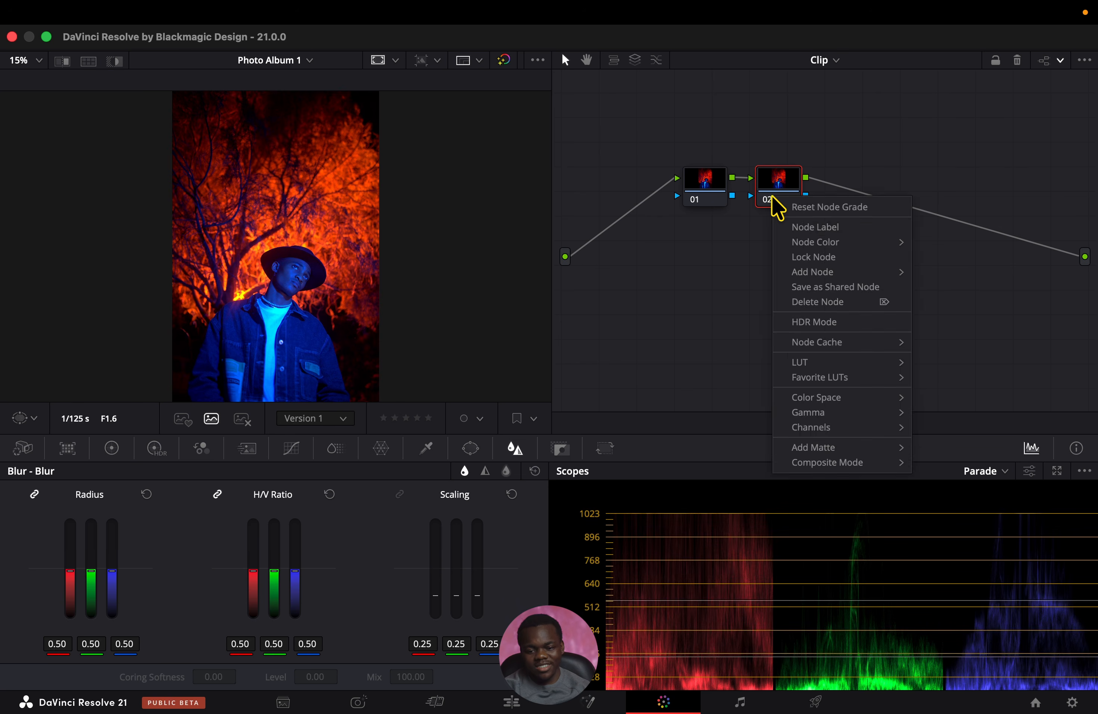
{"action": "left_click", "coordinate": [801, 222]}
{"action": "type", "text": "LOOK"}
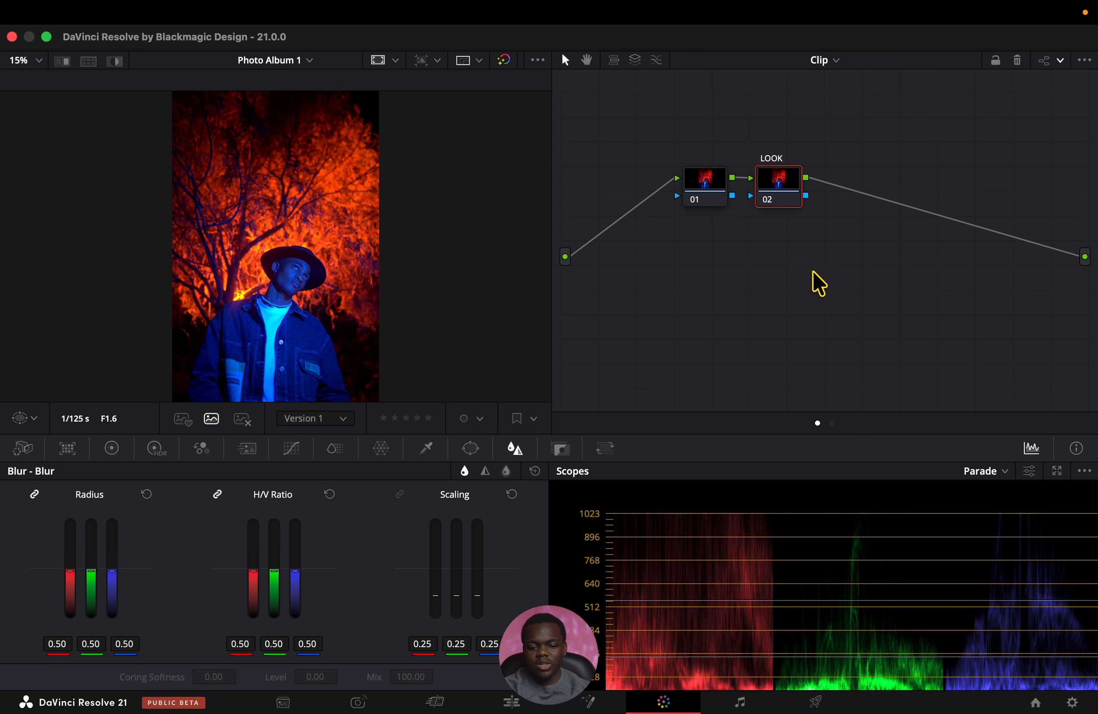
{"action": "left_click", "coordinate": [776, 198]}
{"action": "left_click_drag", "start_coordinate": [778, 183], "coordinate": [779, 181]}
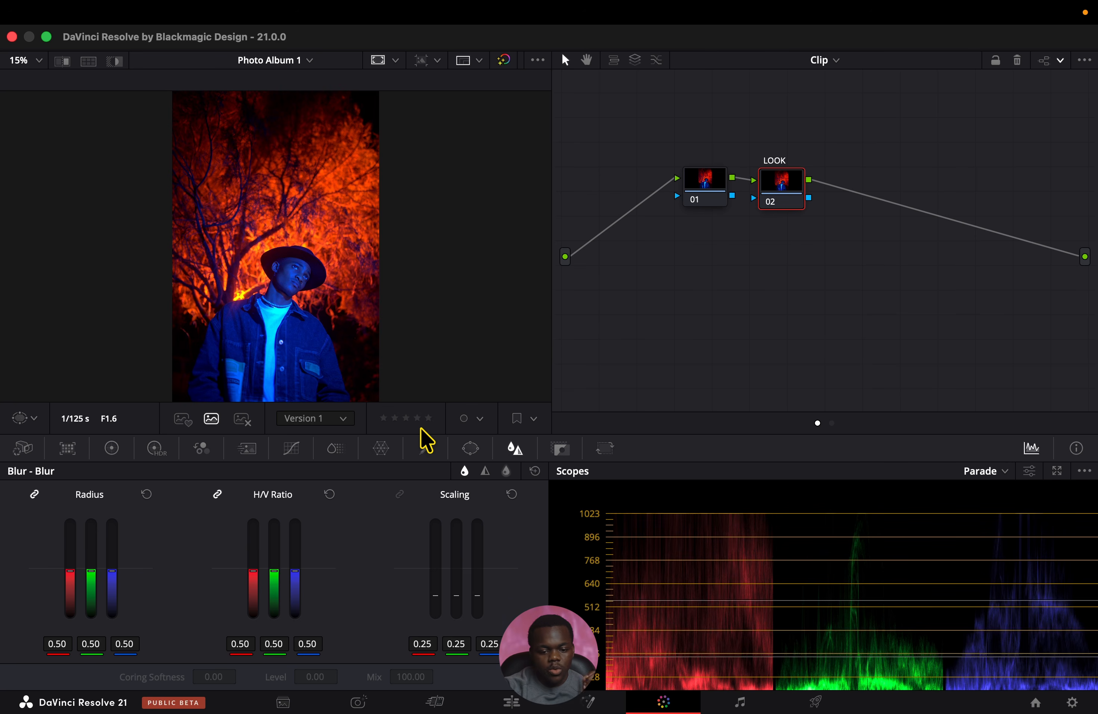
{"action": "left_click", "coordinate": [381, 448]}
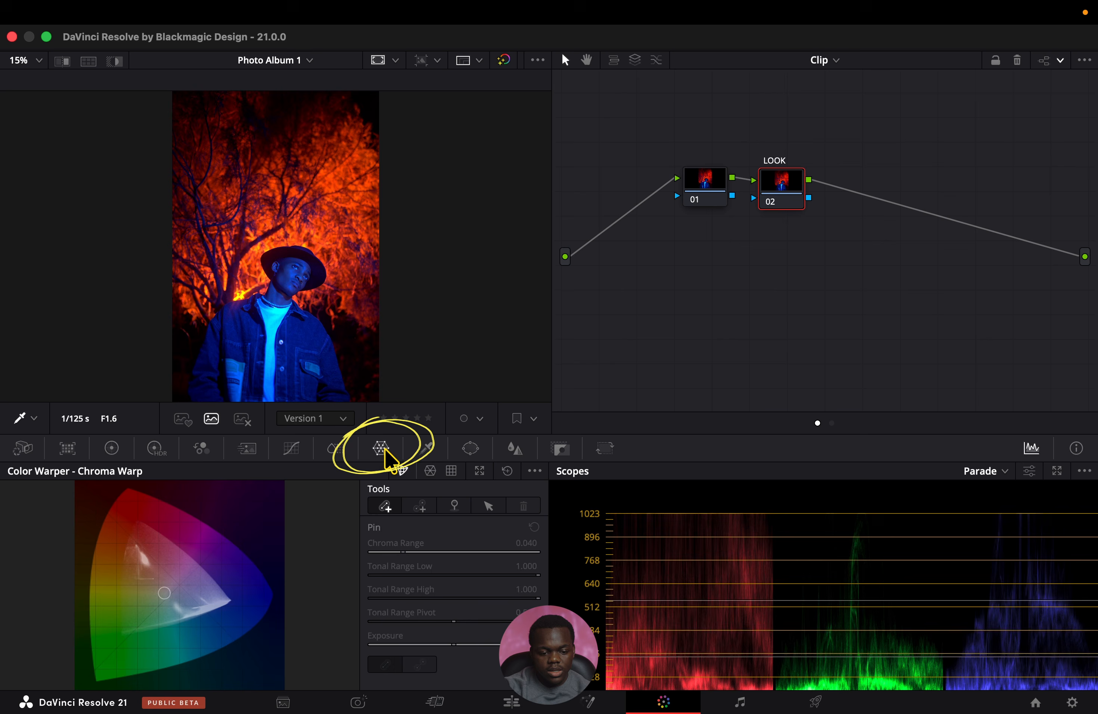
Try warping the orange foliage toward pinkish red with a Chroma Warp stroke, and reset the warper.
{"action": "left_click", "coordinate": [336, 167]}
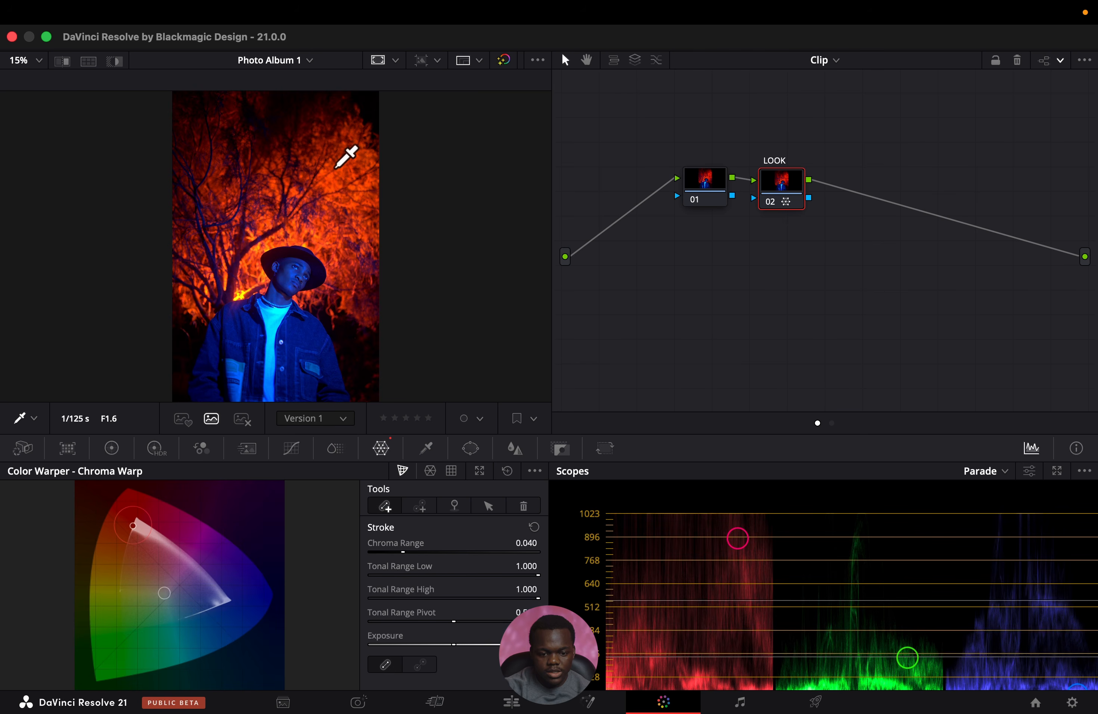
{"action": "left_click_drag", "start_coordinate": [336, 167], "coordinate": [381, 171]}
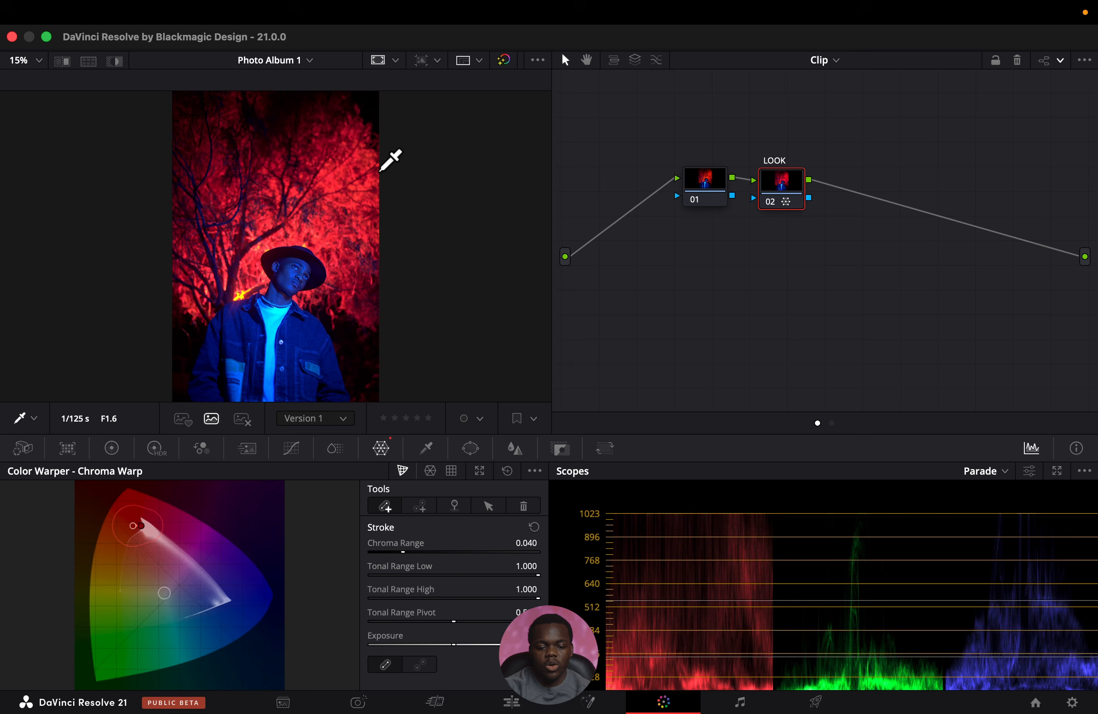
{"action": "left_click", "coordinate": [507, 472]}
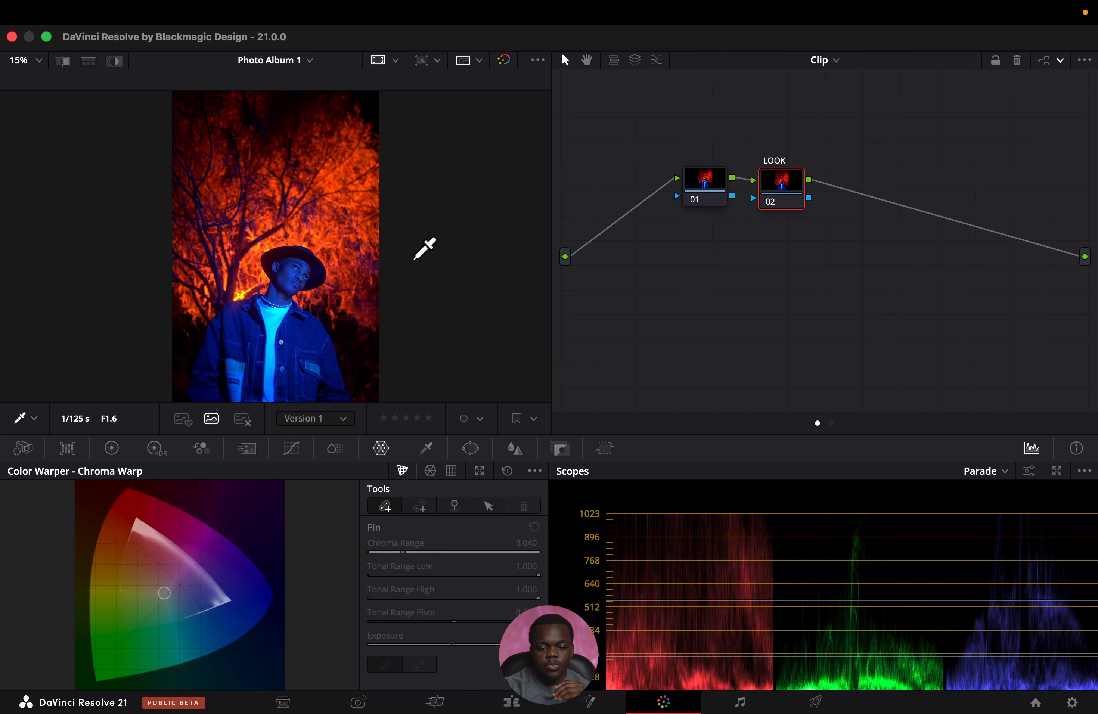
Try pulling the orange foliage toward a muted golden tone with a Chroma Warp stroke, and undo it.
{"action": "left_click", "coordinate": [370, 190]}
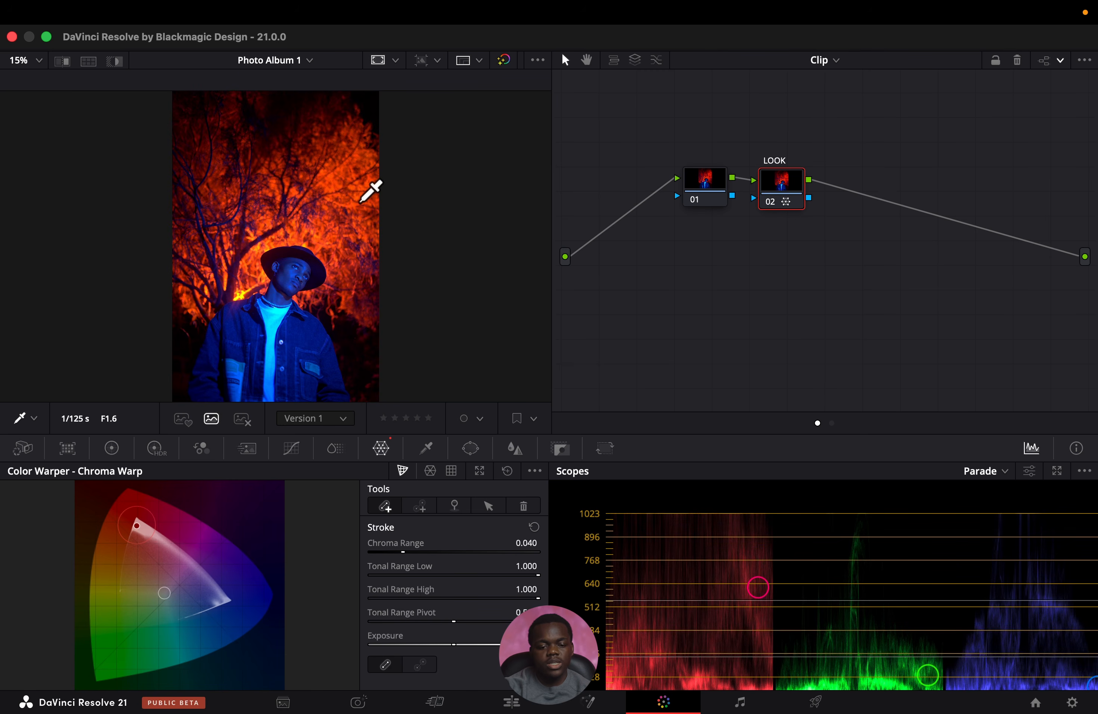
{"action": "mouse_move", "coordinate": [373, 188]}
{"action": "left_mouse_down"}
{"action": "mouse_move", "coordinate": [449, 182]}
{"action": "mouse_move", "coordinate": [261, 201]}
{"action": "mouse_move", "coordinate": [246, 100]}
{"action": "mouse_move", "coordinate": [299, 278]}
{"action": "mouse_move", "coordinate": [362, 368]}
{"action": "left_mouse_up"}
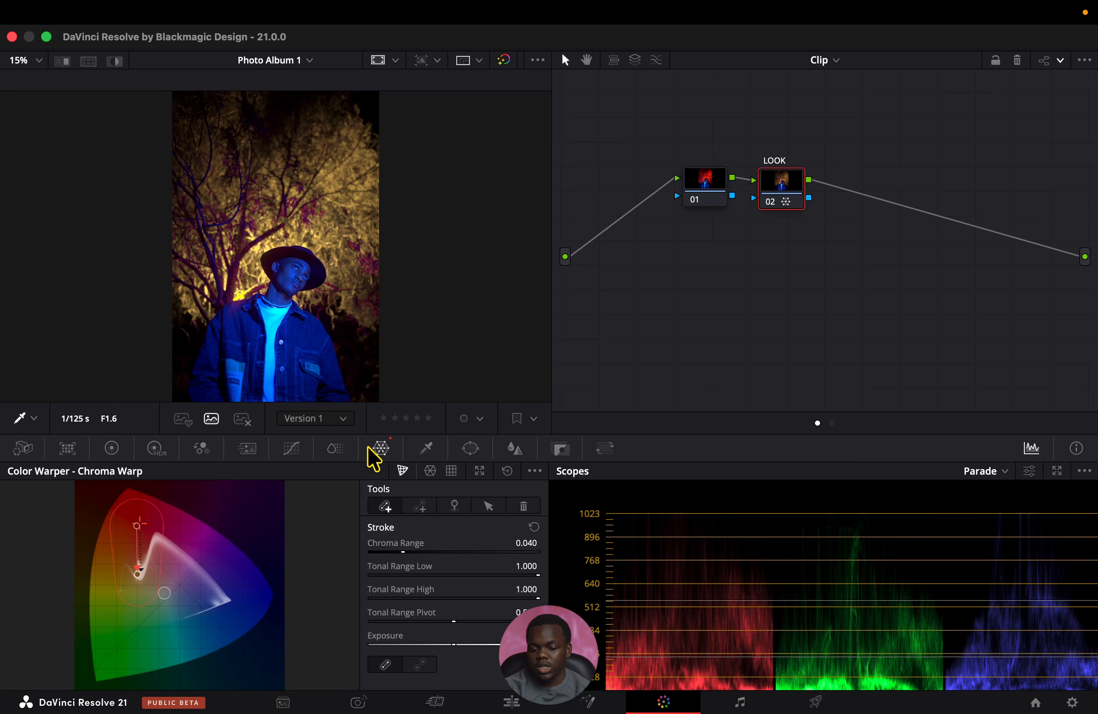
{"action": "key", "text": "super+z"}
Warp the orange foliage slightly toward red, and nudge the subject's blue face slightly toward the neutral center.
{"action": "mouse_move", "coordinate": [328, 182]}
{"action": "left_mouse_down"}
{"action": "mouse_move", "coordinate": [366, 180]}
{"action": "mouse_move", "coordinate": [367, 197]}
{"action": "left_mouse_up"}
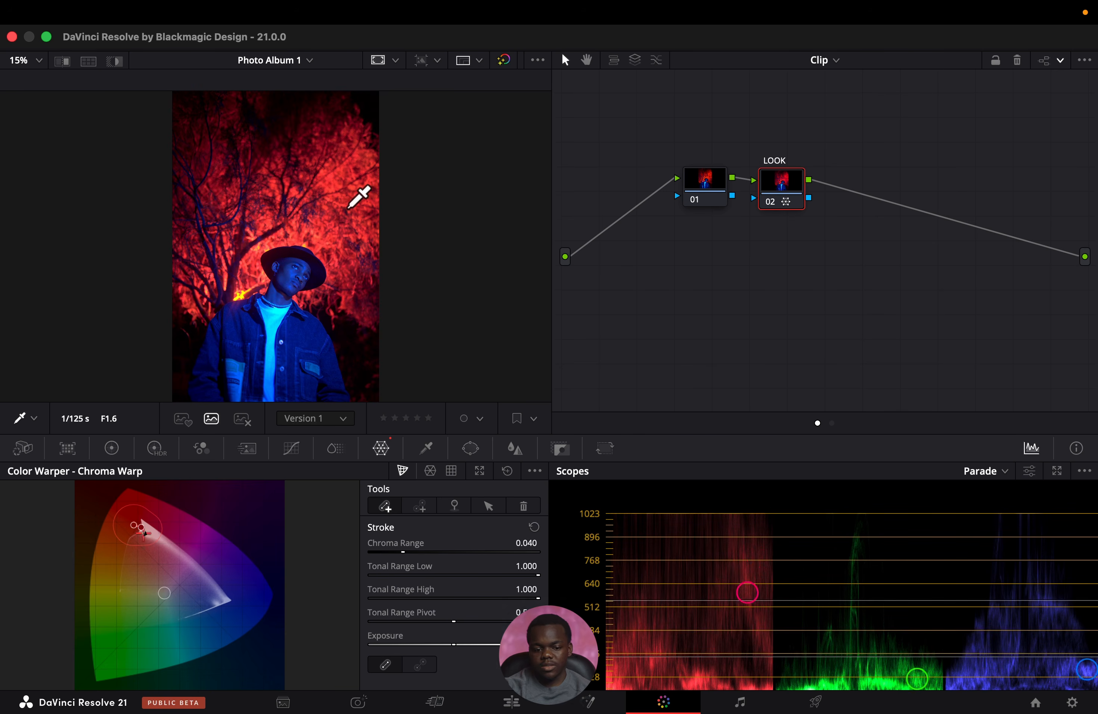
{"action": "mouse_move", "coordinate": [290, 274]}
{"action": "left_mouse_down"}
{"action": "mouse_move", "coordinate": [288, 292]}
{"action": "mouse_move", "coordinate": [267, 271]}
{"action": "left_mouse_up"}
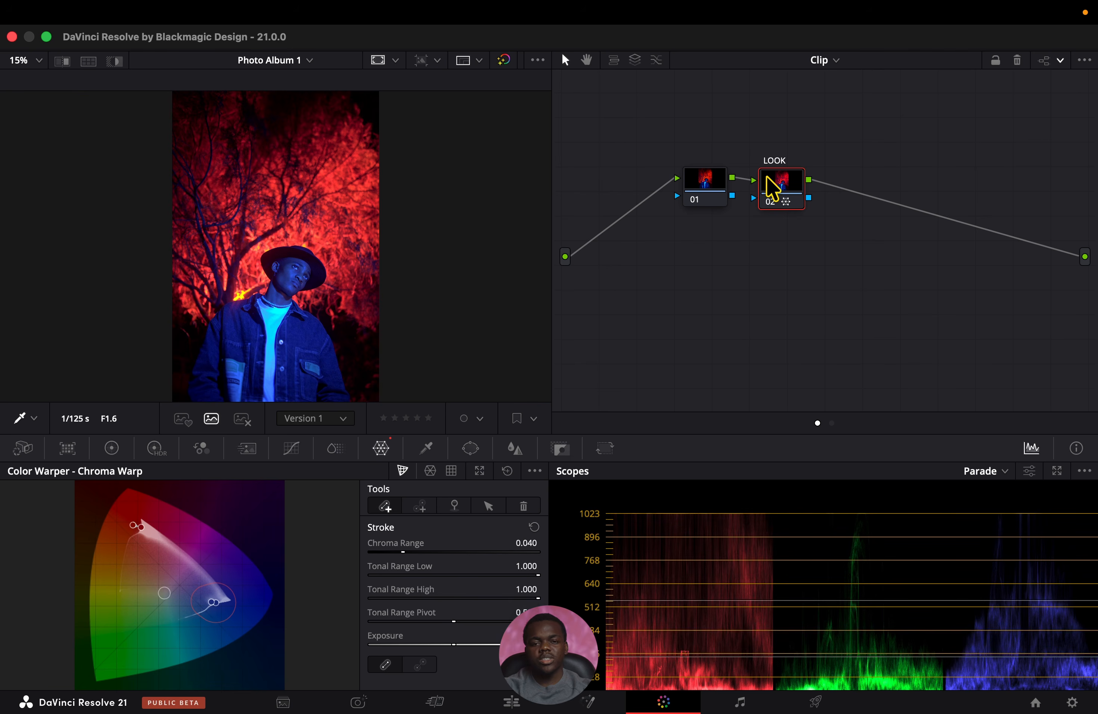
Disable the LOOK node and add a serial node after it labelled LOOK II.
{"action": "key", "text": "ctrl+d"}
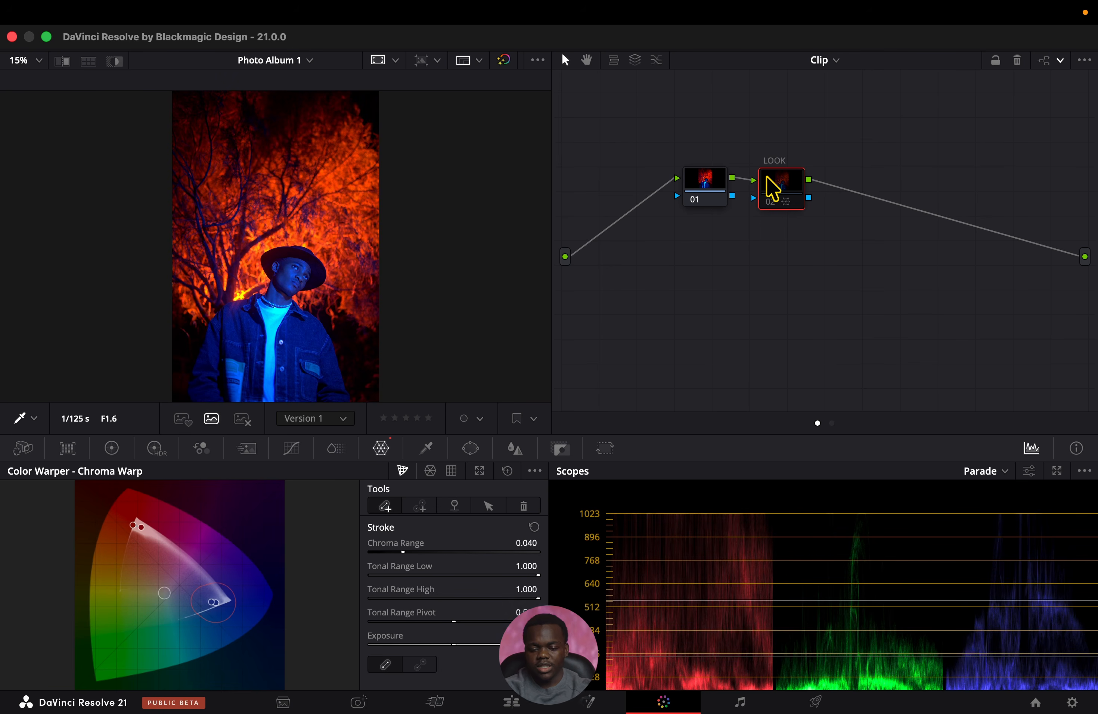
{"action": "key", "text": "alt+s"}
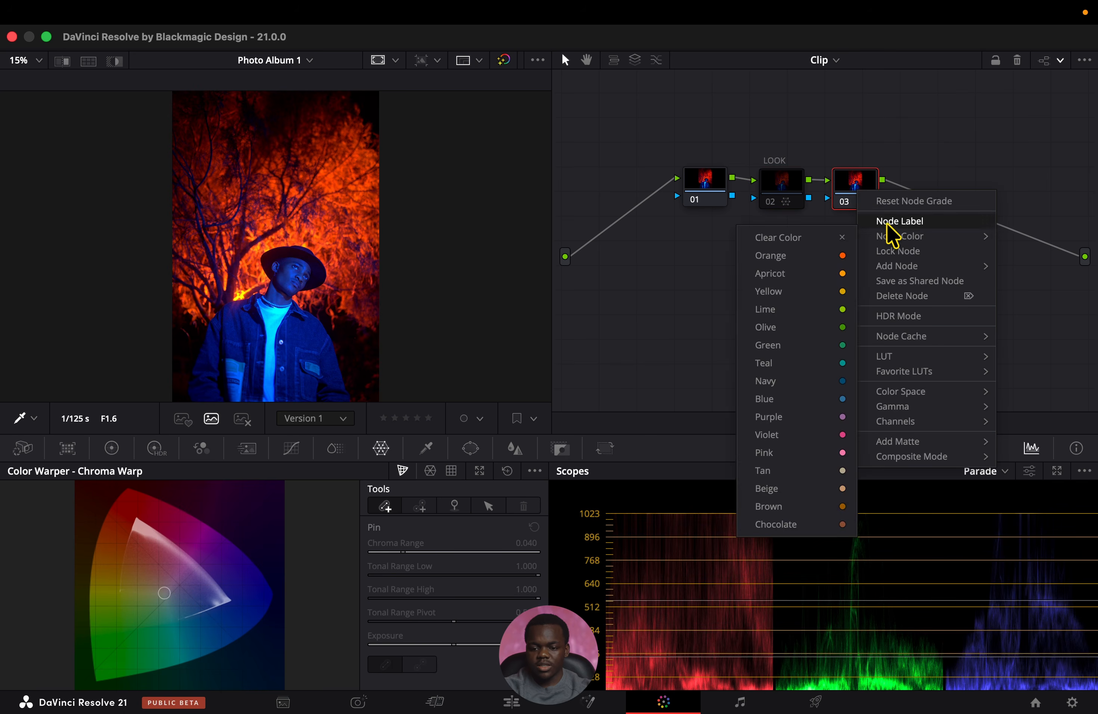
{"action": "left_click", "coordinate": [888, 222]}
{"action": "type", "text": "LOOK II"}
{"action": "key", "text": "Return"}
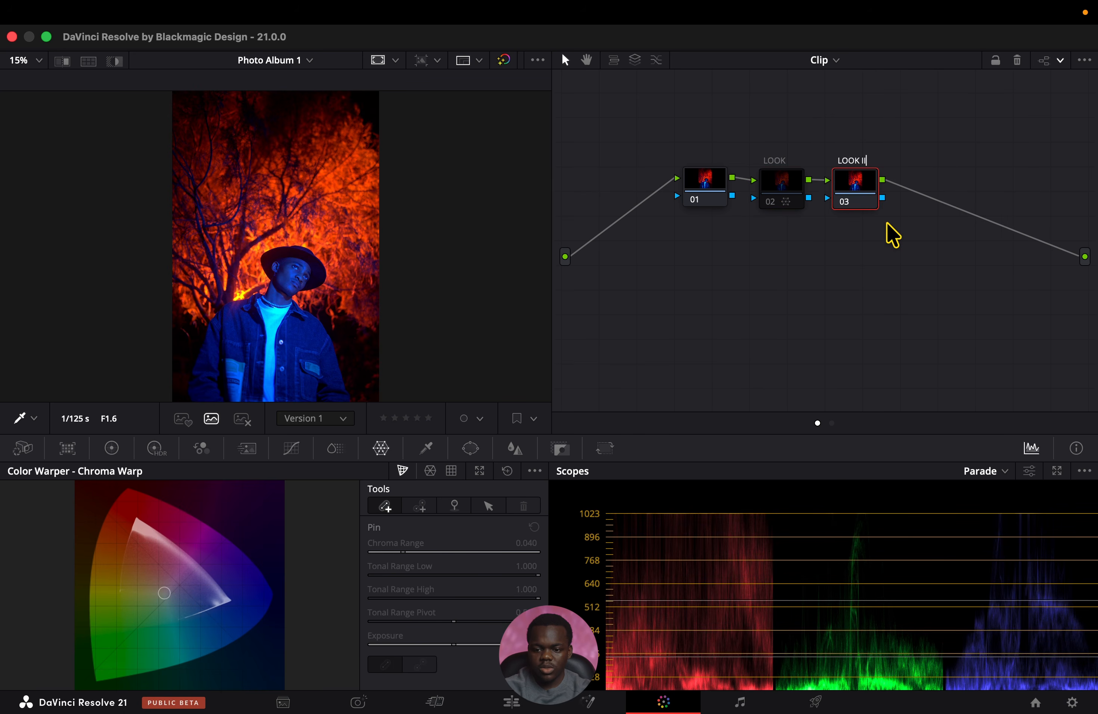
Using the HDR color wheels on LOOK II, shift the Light zone to X -0.04, Y 0.01 and lower its exposure to -0.49.
{"action": "left_click", "coordinate": [157, 448]}
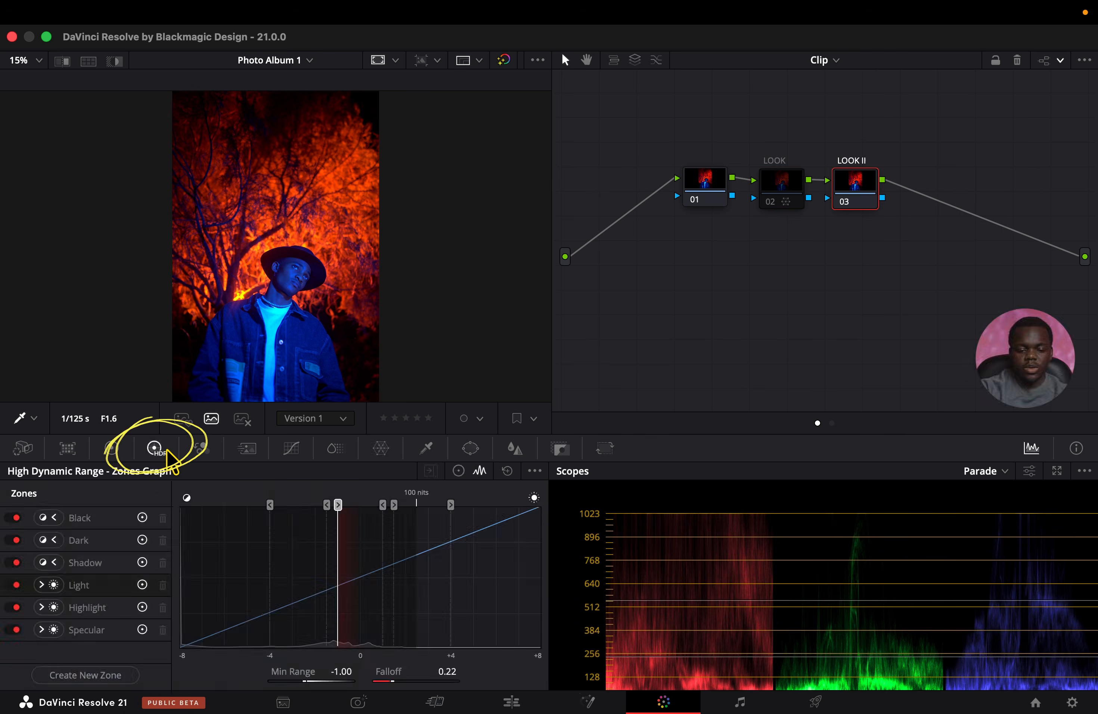
{"action": "left_click", "coordinate": [459, 471]}
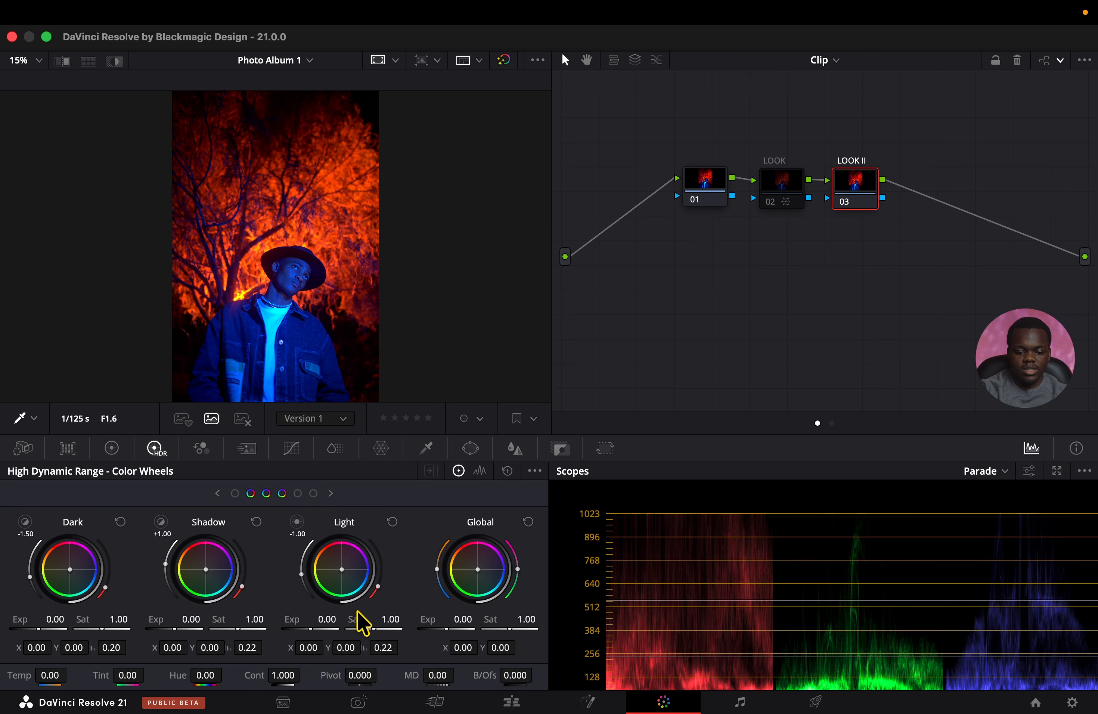
{"action": "left_click_drag", "start_coordinate": [342, 545], "coordinate": [340, 544]}
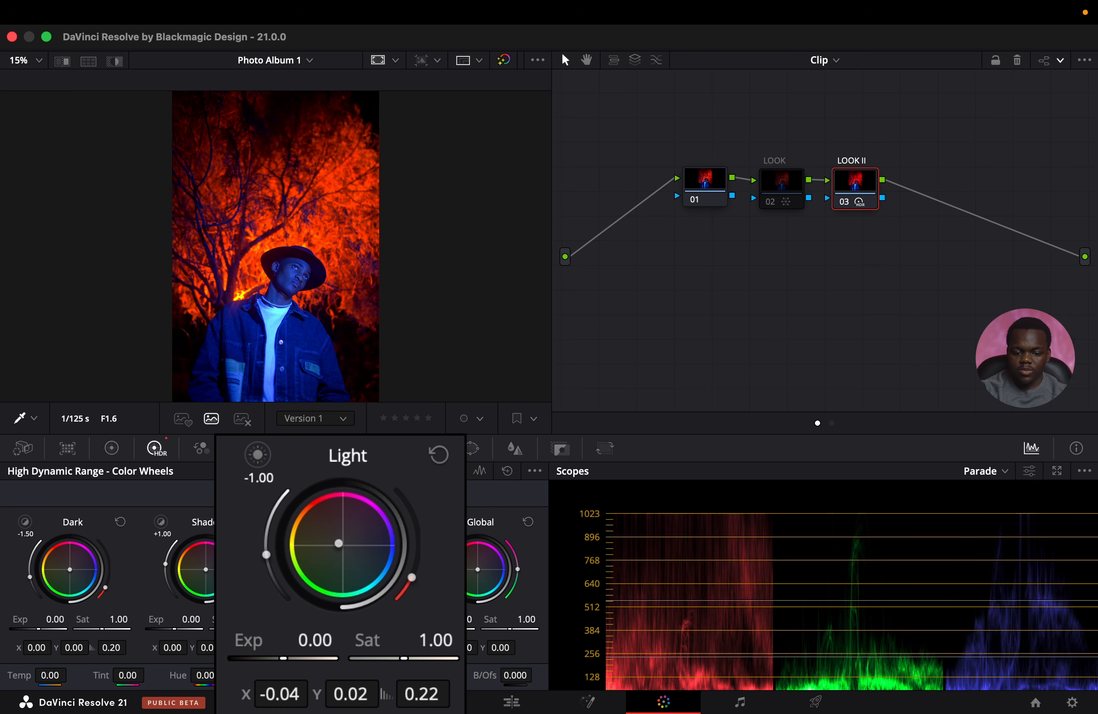
{"action": "left_click_drag", "start_coordinate": [338, 543], "coordinate": [338, 545]}
{"action": "left_click_drag", "start_coordinate": [306, 661], "coordinate": [279, 658]}
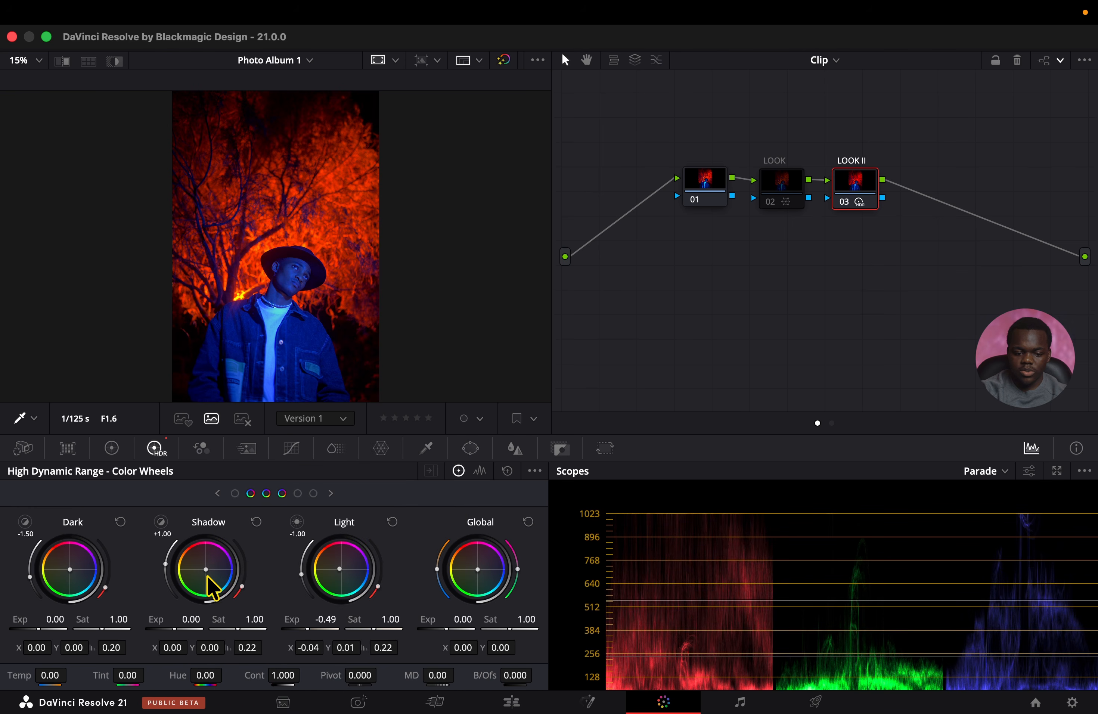
Shift the HDR Shadow zone to X -0.04, Y 0.01 and the Dark zone to Y -0.01, comparing LOOK II on and off.
{"action": "mouse_move", "coordinate": [207, 553]}
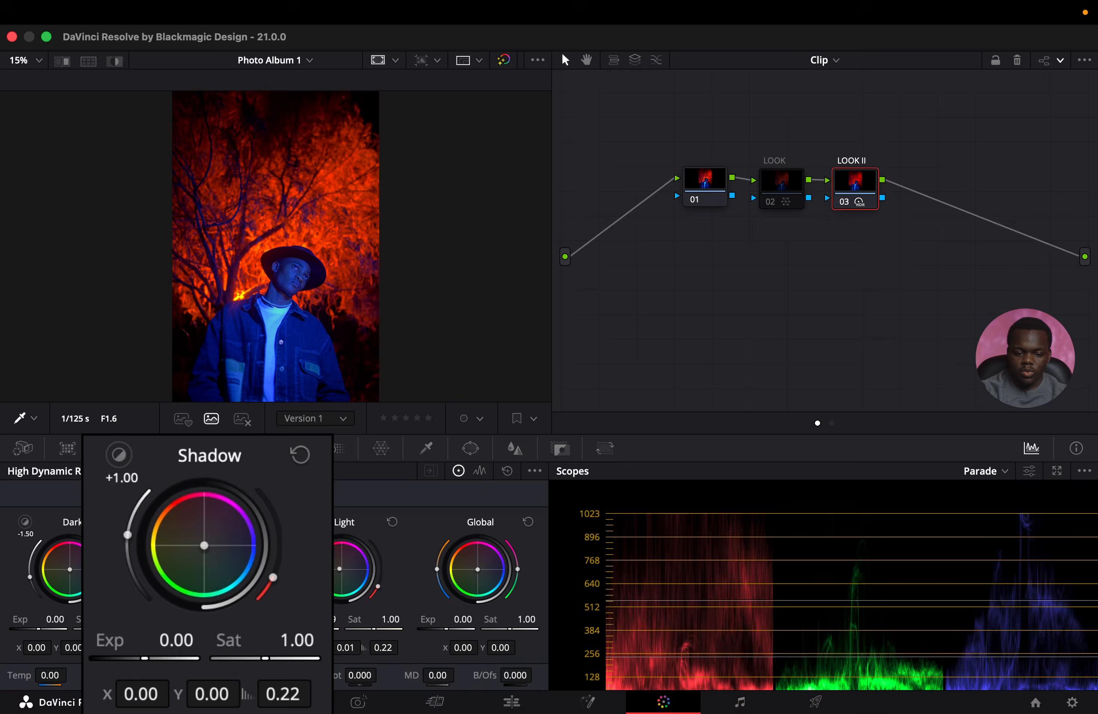
{"action": "left_click_drag", "start_coordinate": [204, 546], "coordinate": [201, 544]}
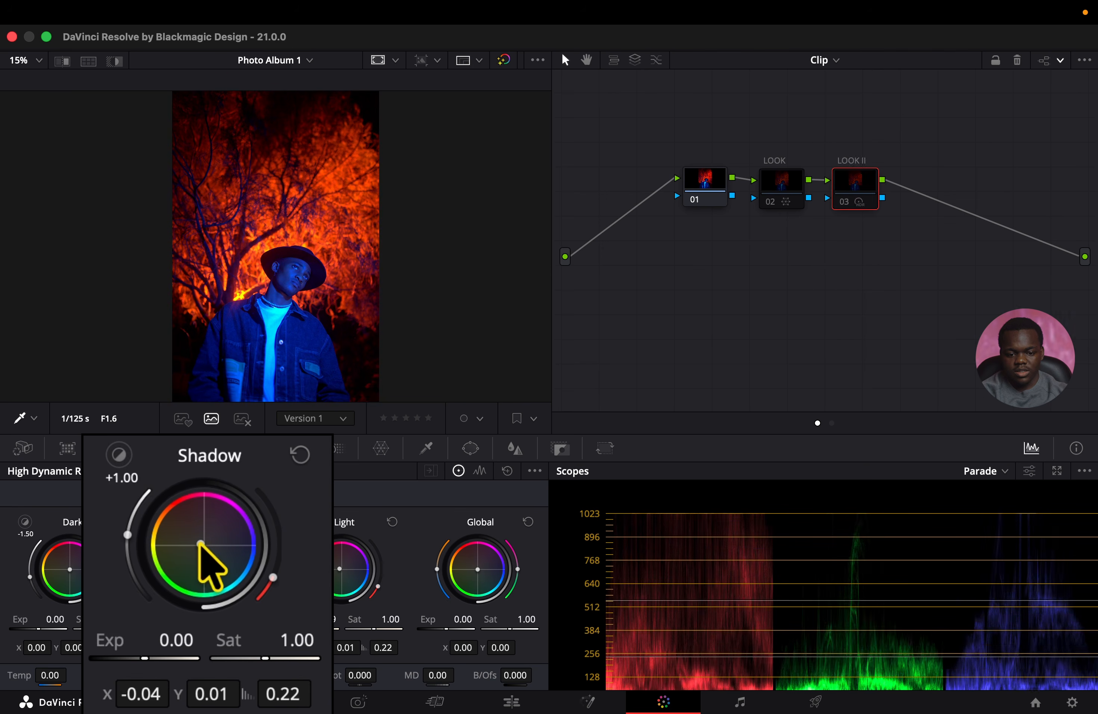
{"action": "key", "text": "super+d"}
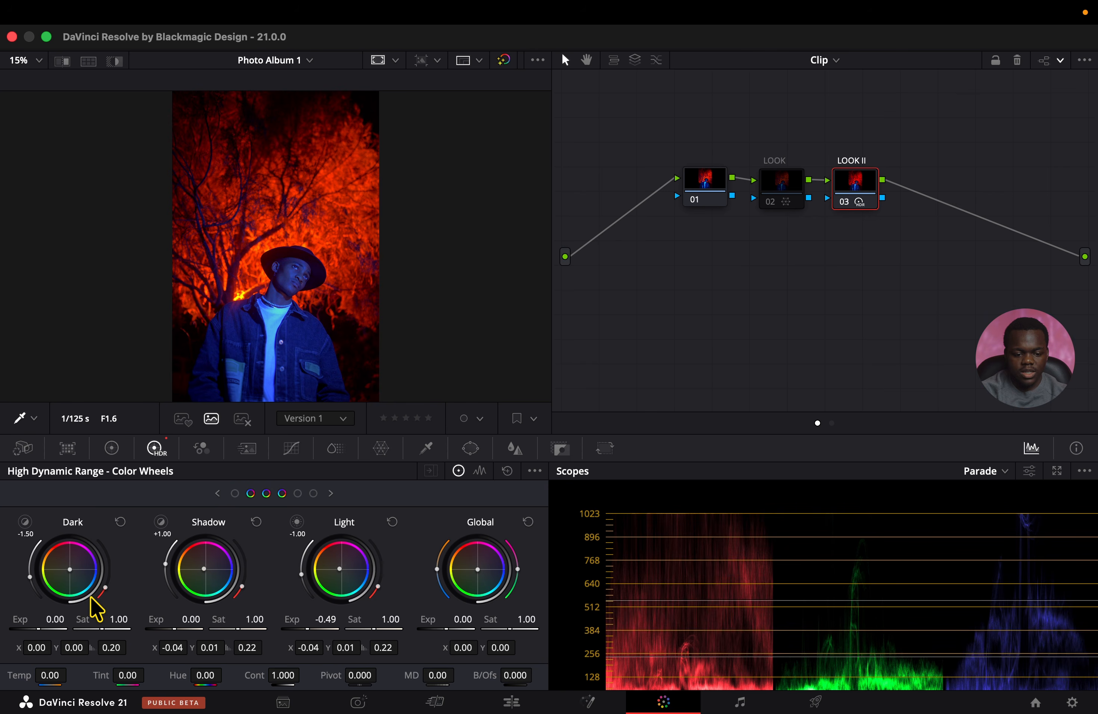
{"action": "left_click_drag", "start_coordinate": [71, 574], "coordinate": [71, 576]}
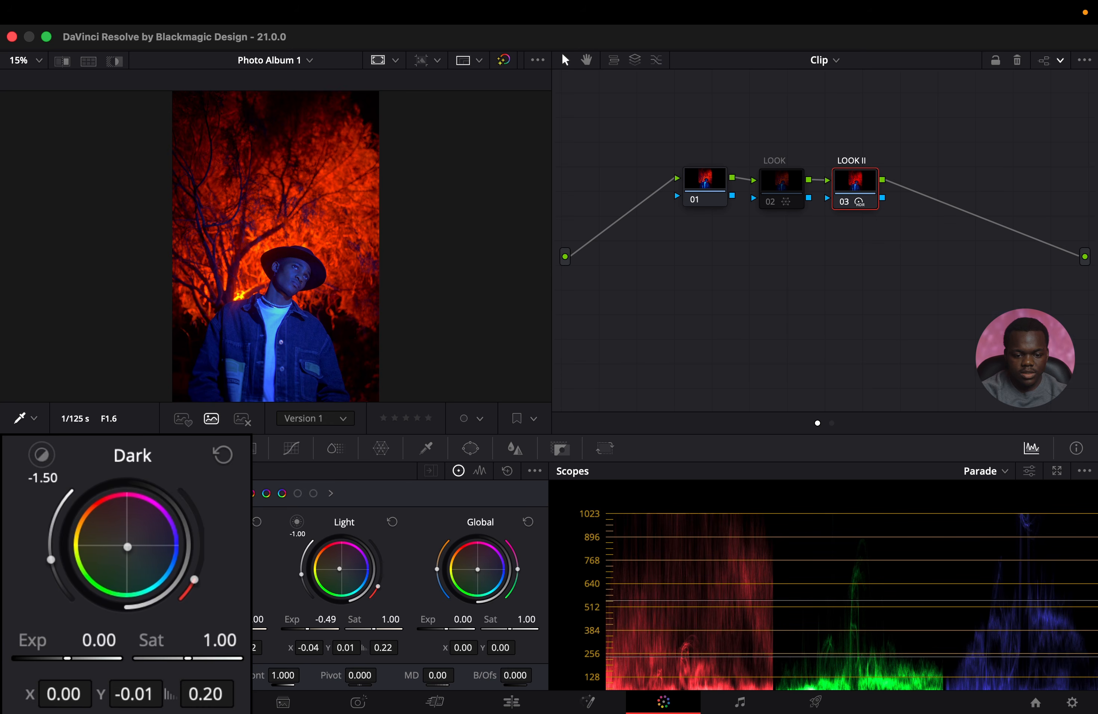
{"action": "left_click_drag", "start_coordinate": [72, 576], "coordinate": [72, 577]}
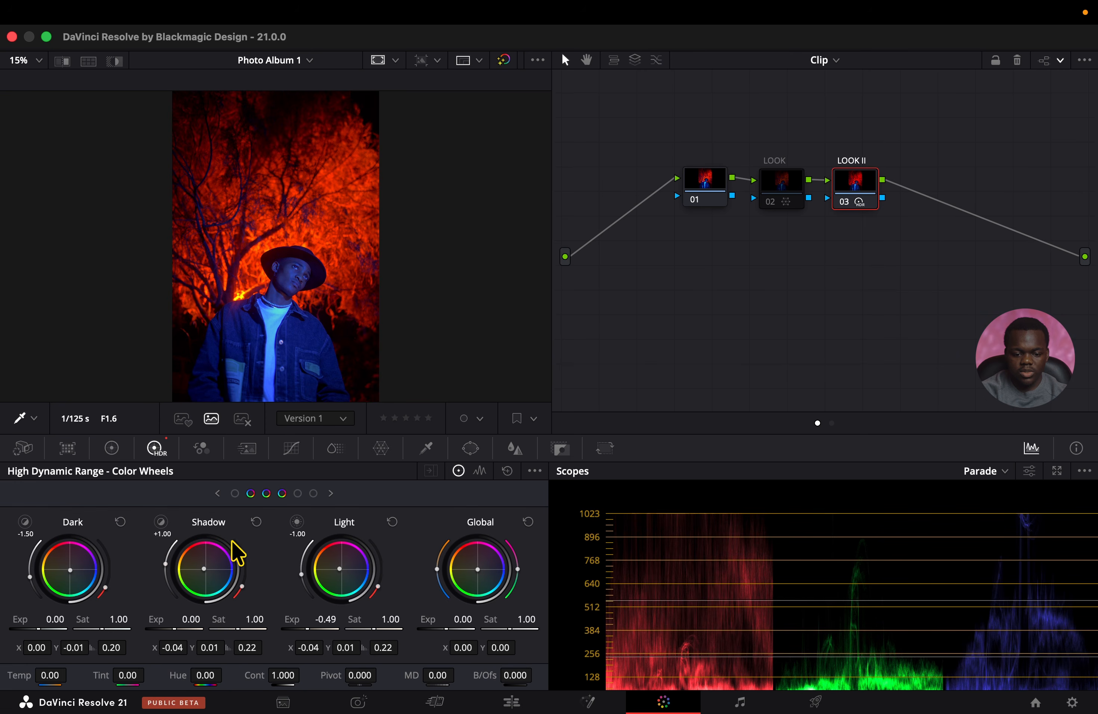
Shift the HDR Highlight zone to X -0.11, Y 0.03 and raise its minimum range to 1.80.
{"action": "left_click", "coordinate": [331, 493]}
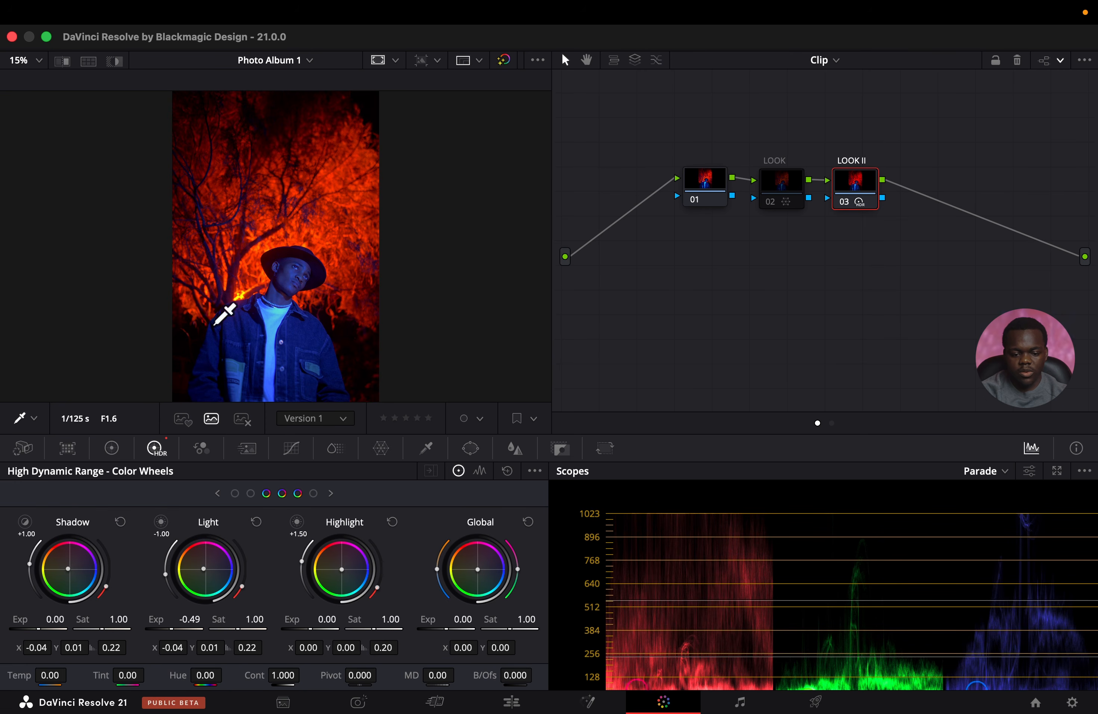
{"action": "left_click", "coordinate": [334, 553]}
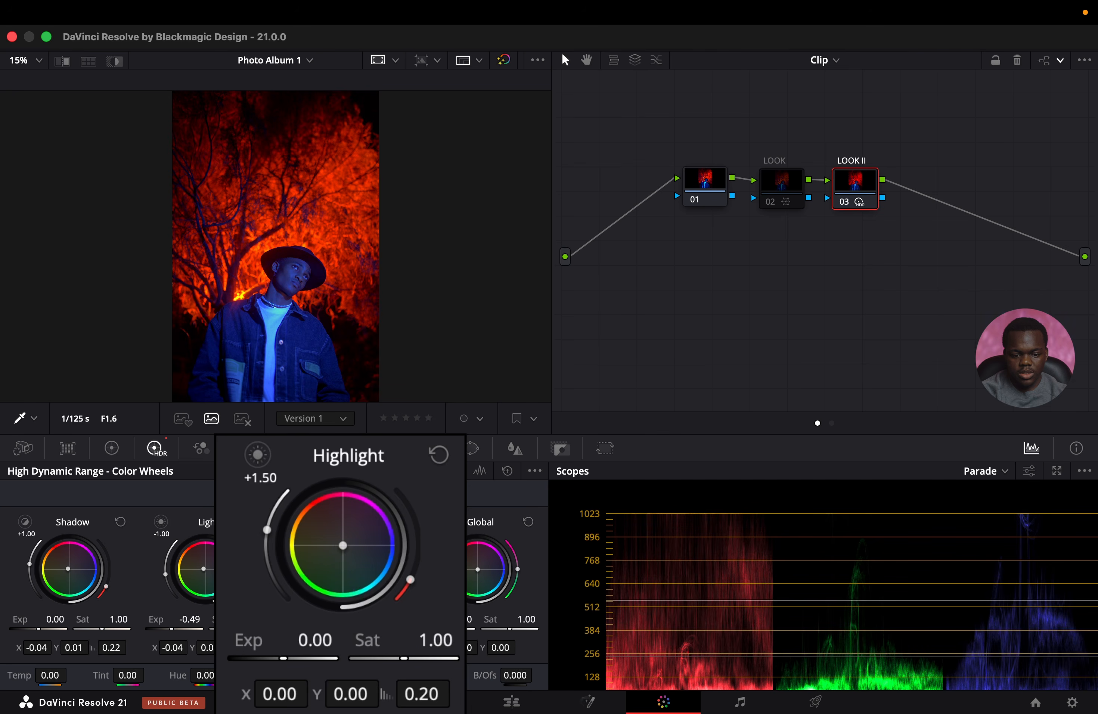
{"action": "left_click_drag", "start_coordinate": [339, 545], "coordinate": [318, 526]}
{"action": "left_click", "coordinate": [438, 456]}
{"action": "left_click_drag", "start_coordinate": [393, 559], "coordinate": [334, 543]}
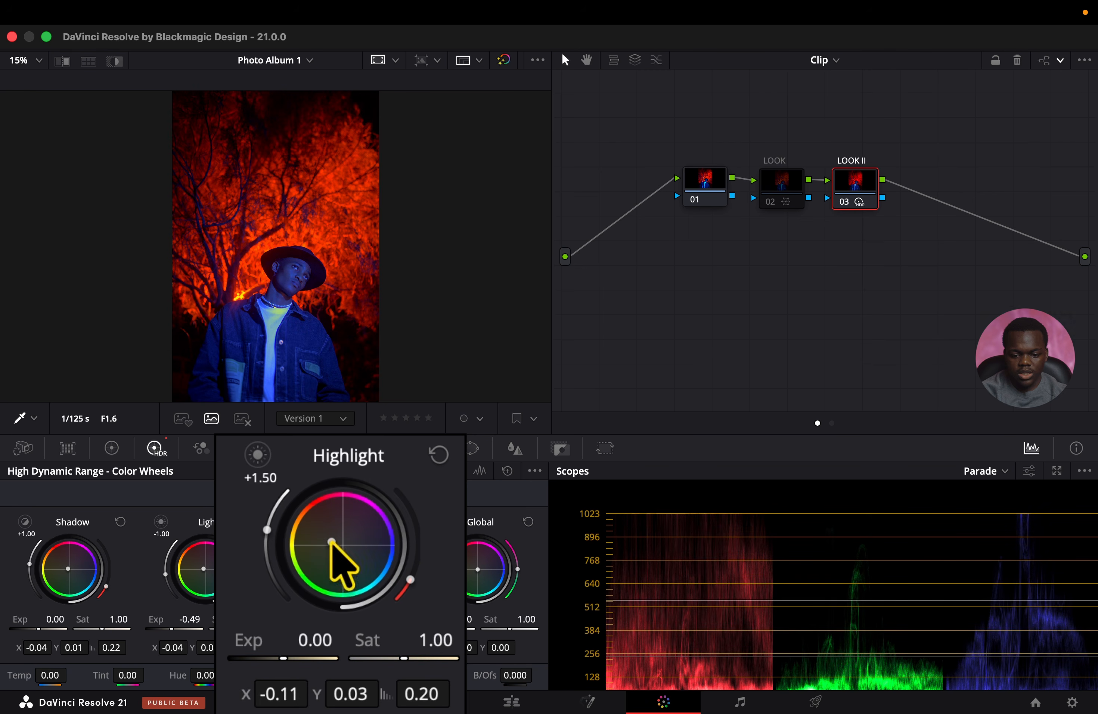
{"action": "left_click", "coordinate": [480, 470]}
{"action": "mouse_move", "coordinate": [393, 505]}
{"action": "left_mouse_down"}
{"action": "mouse_move", "coordinate": [355, 504]}
{"action": "mouse_move", "coordinate": [403, 498]}
{"action": "left_mouse_up"}
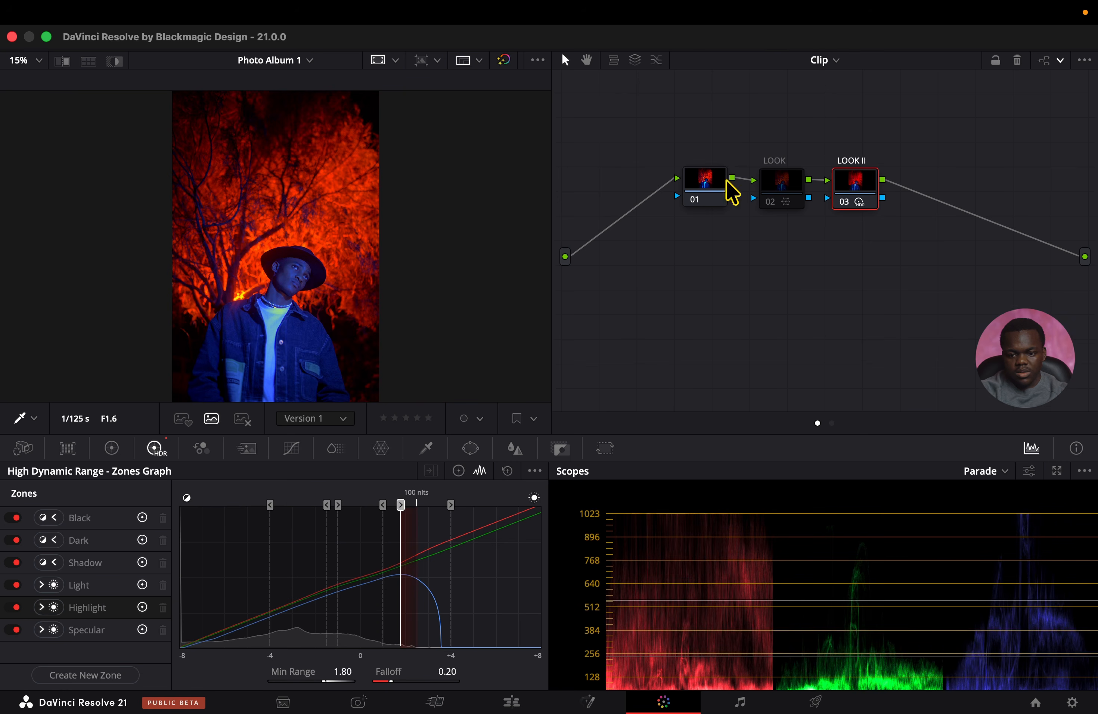
Enable the LOOK node, compare it with LOOK II, and reset the LOOK node's grade.
{"action": "left_click", "coordinate": [786, 188]}
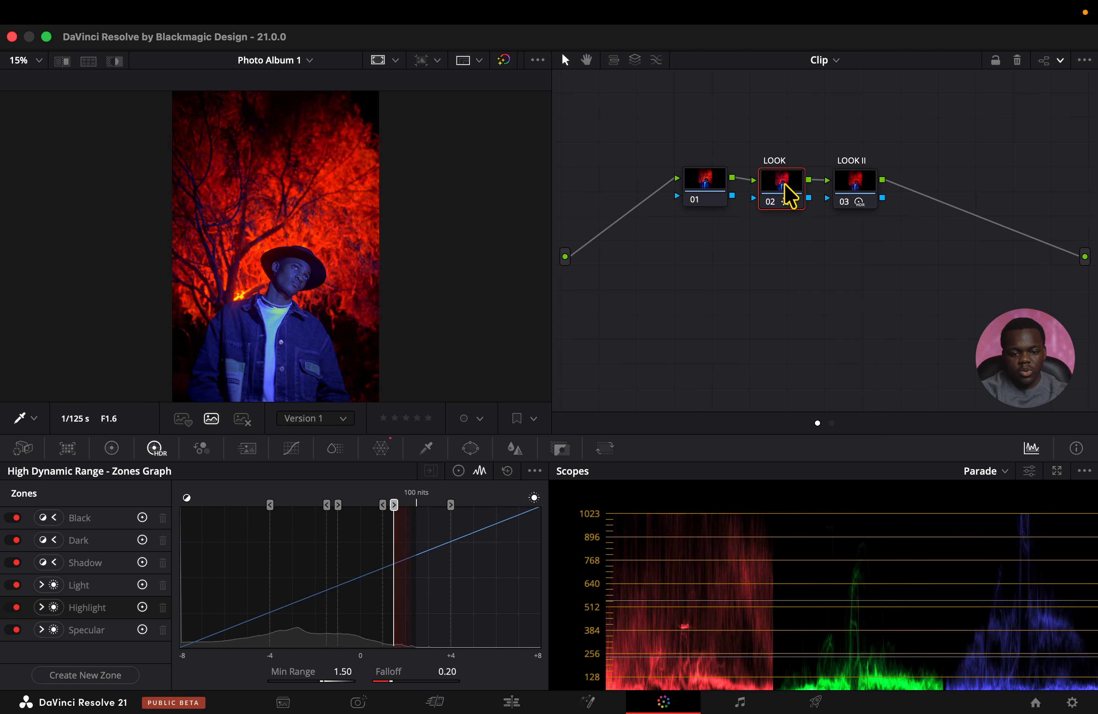
{"action": "left_click", "coordinate": [853, 192]}
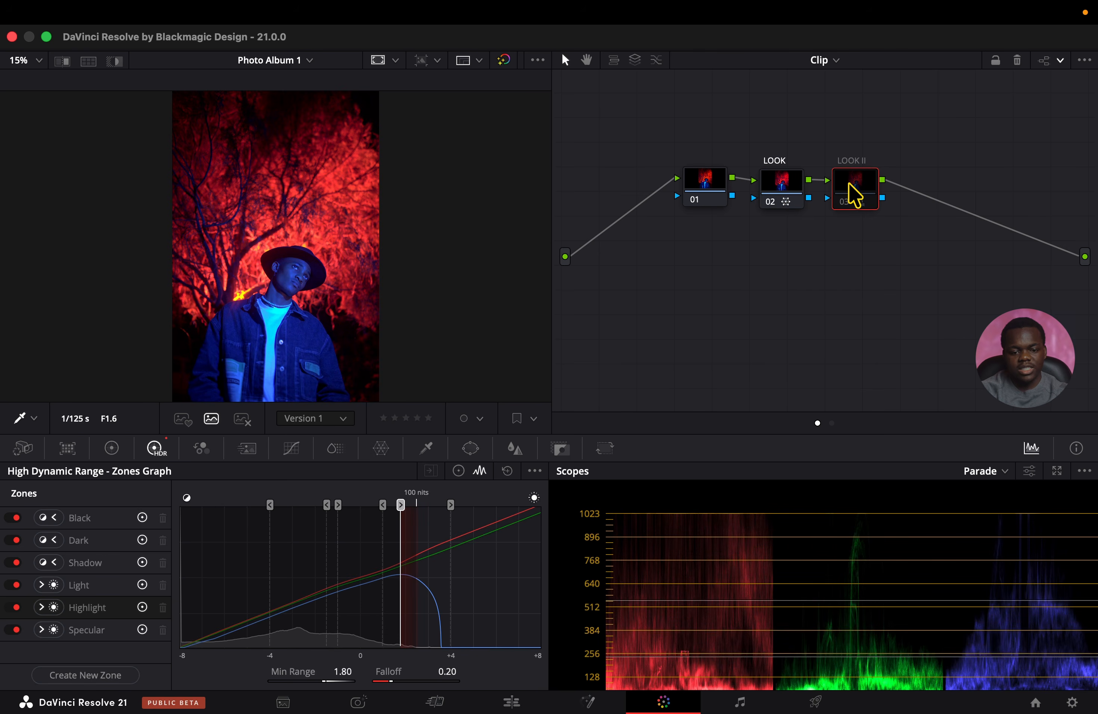
{"action": "left_click", "coordinate": [789, 185], "text": "super"}
{"action": "key", "text": "super+d"}
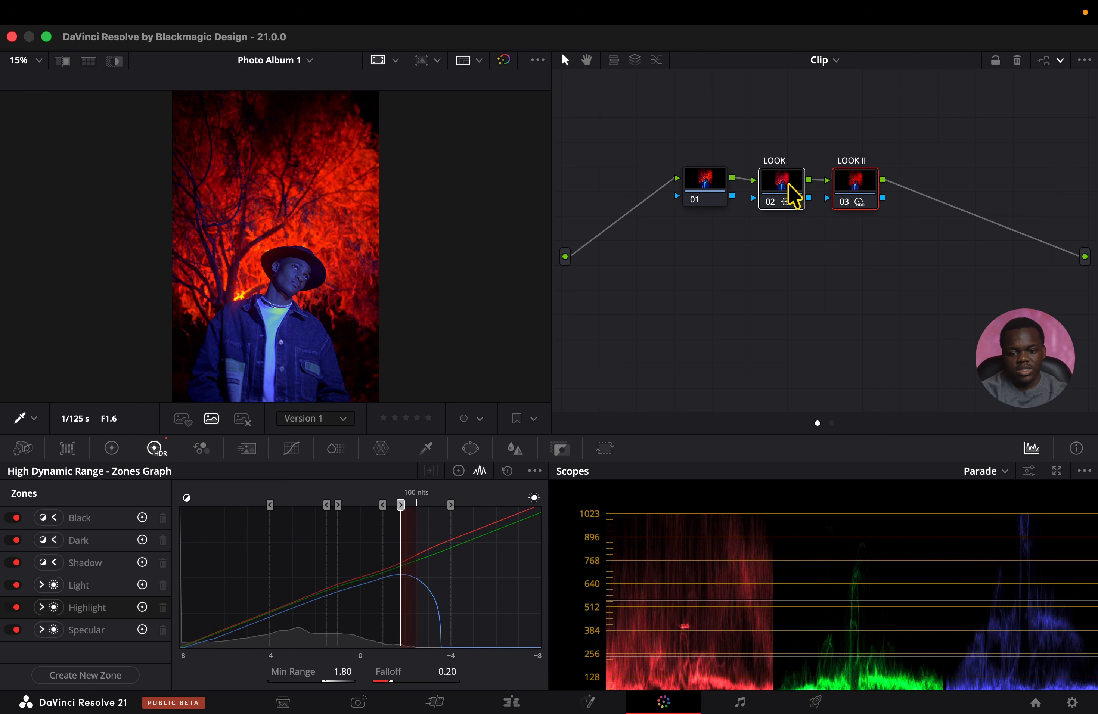
{"action": "left_click", "coordinate": [767, 184]}
{"action": "right_click", "coordinate": [789, 186]}
{"action": "left_click", "coordinate": [801, 193]}
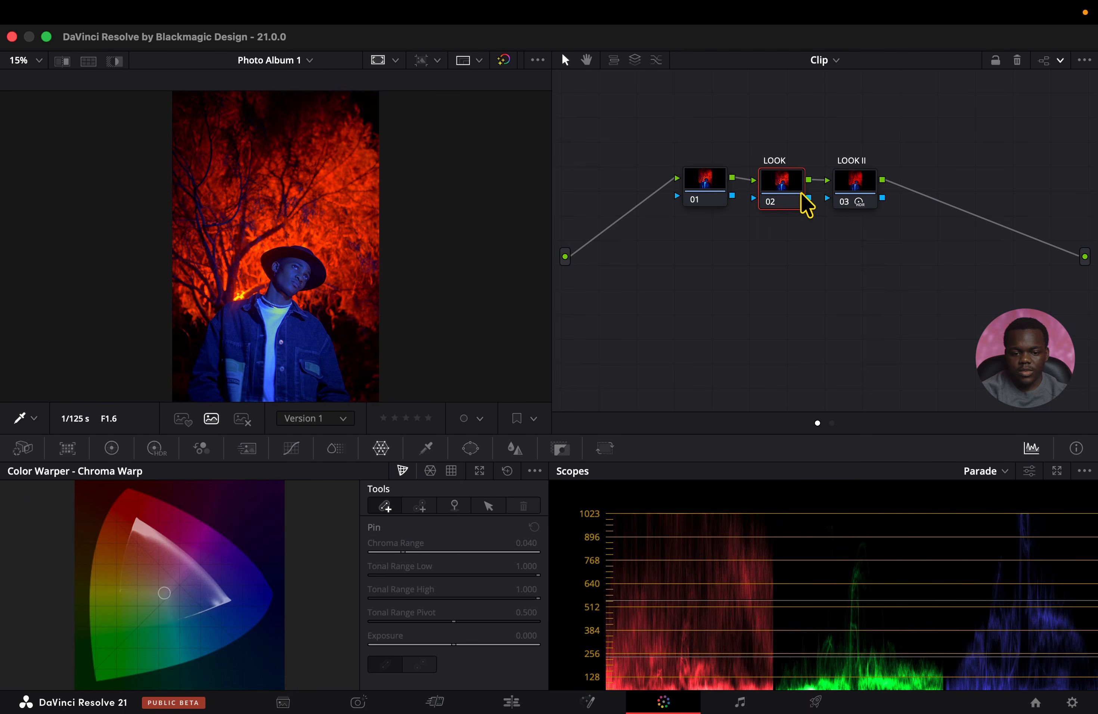
Warp the orange foliage slightly toward red with a Chroma Warp stroke on the LOOK node.
{"action": "left_click", "coordinate": [349, 216]}
{"action": "left_click_drag", "start_coordinate": [349, 217], "coordinate": [397, 246]}
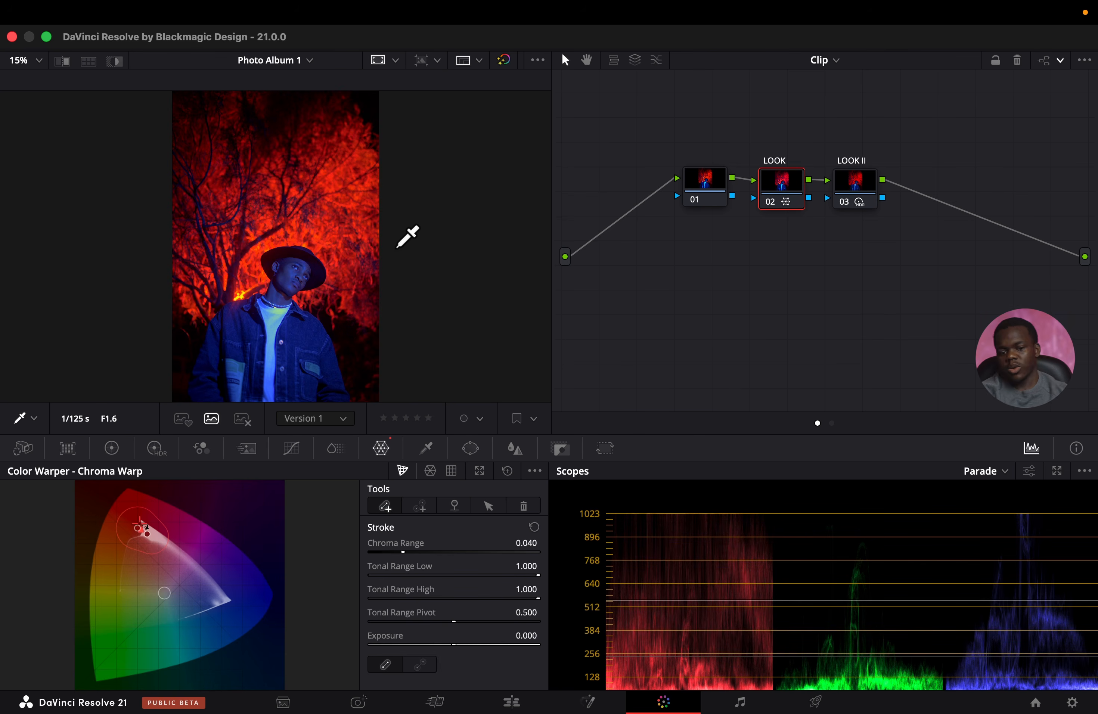
{"action": "left_click_drag", "start_coordinate": [397, 247], "coordinate": [397, 251]}
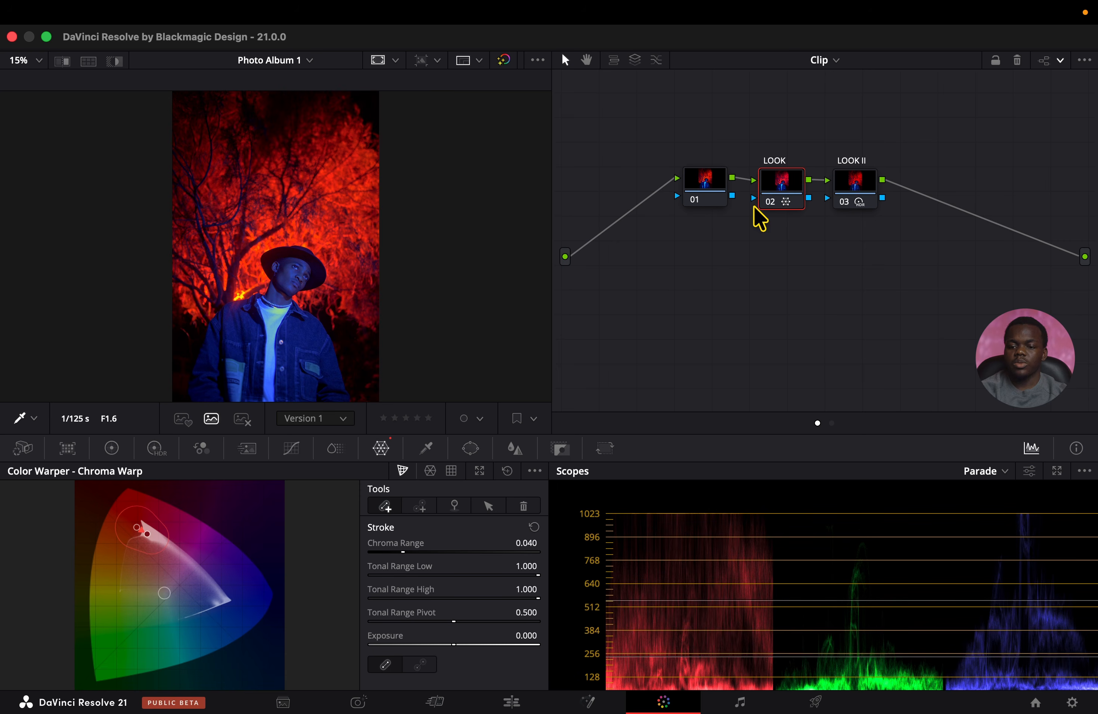
Add a serial node after LOOK II and a parallel layer node beneath it, and select node 04.
{"action": "left_click", "coordinate": [844, 195]}
{"action": "key", "text": "alt+s"}
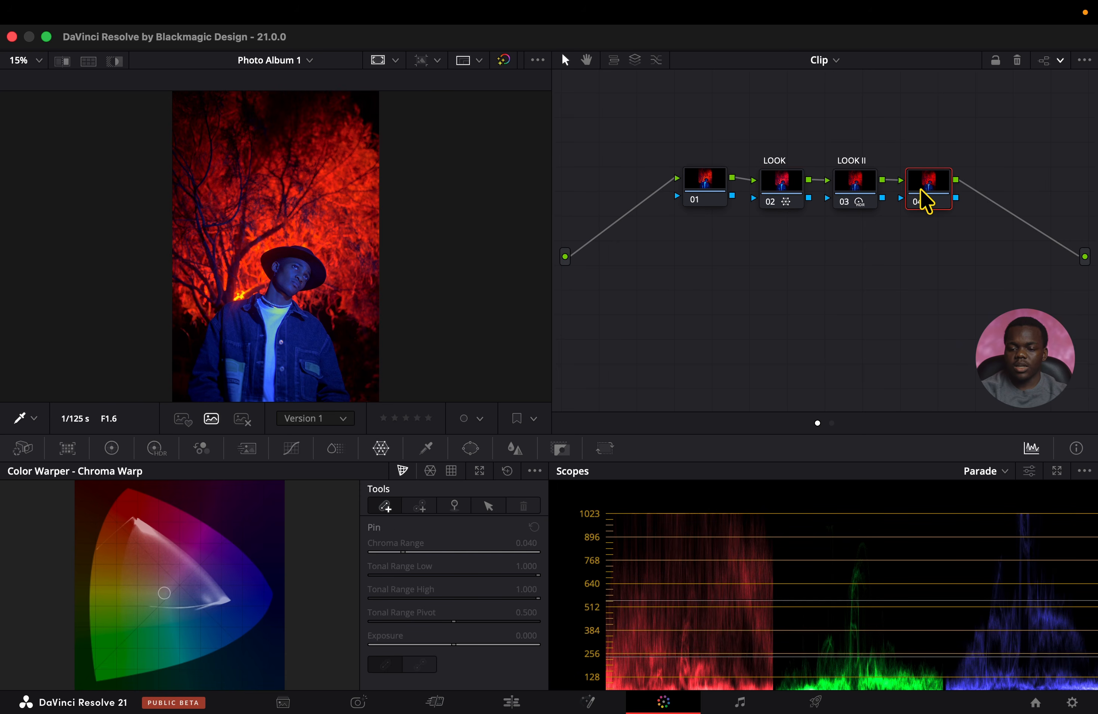
{"action": "right_click", "coordinate": [939, 204]}
{"action": "left_click", "coordinate": [635, 58]}
{"action": "left_click", "coordinate": [635, 59]}
{"action": "left_click", "coordinate": [927, 188]}
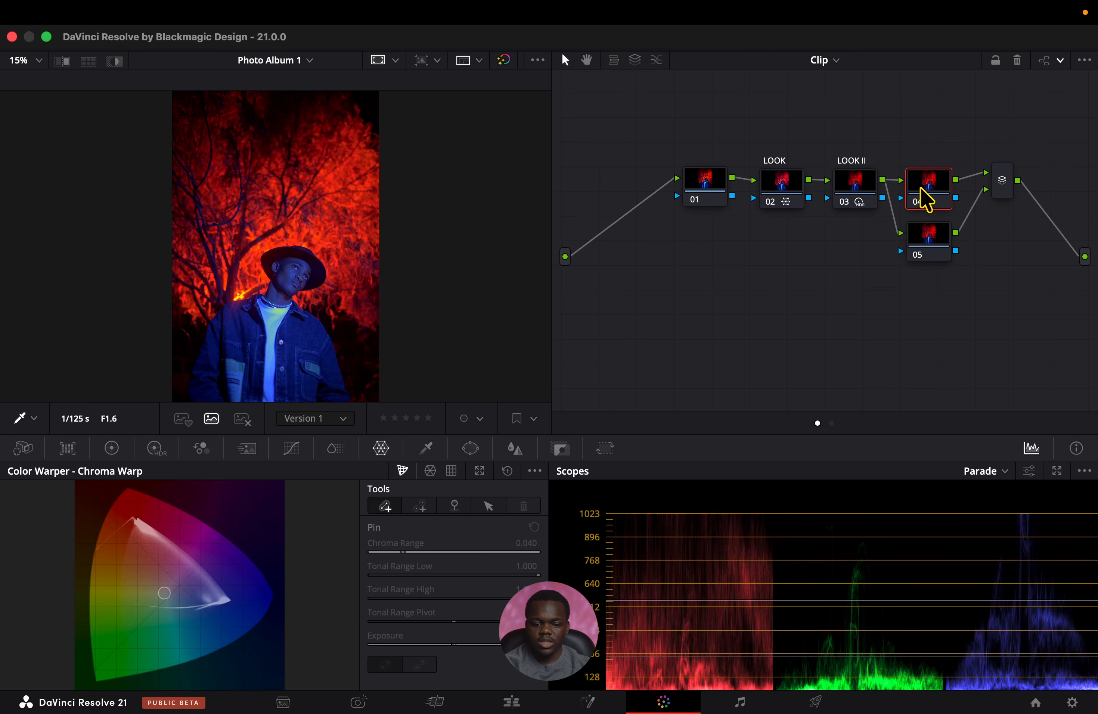
Add a gradient window to node 04 and stretch it down the subject to a softness of about 20.5.
{"action": "left_click", "coordinate": [470, 448]}
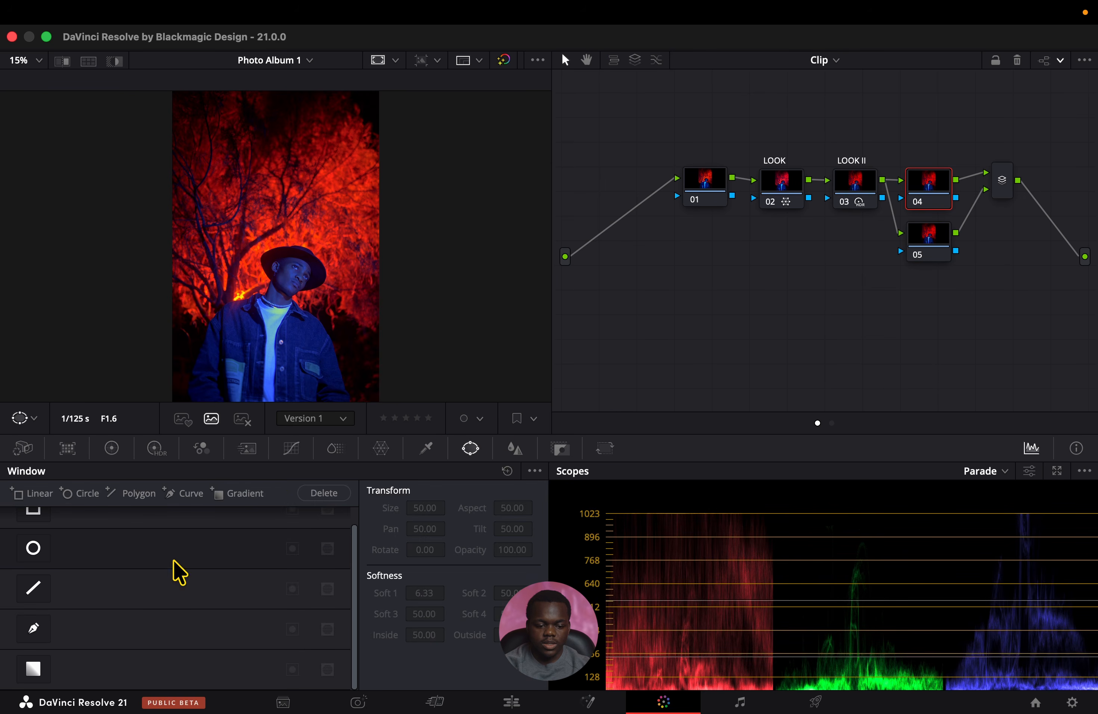
{"action": "left_click", "coordinate": [33, 669]}
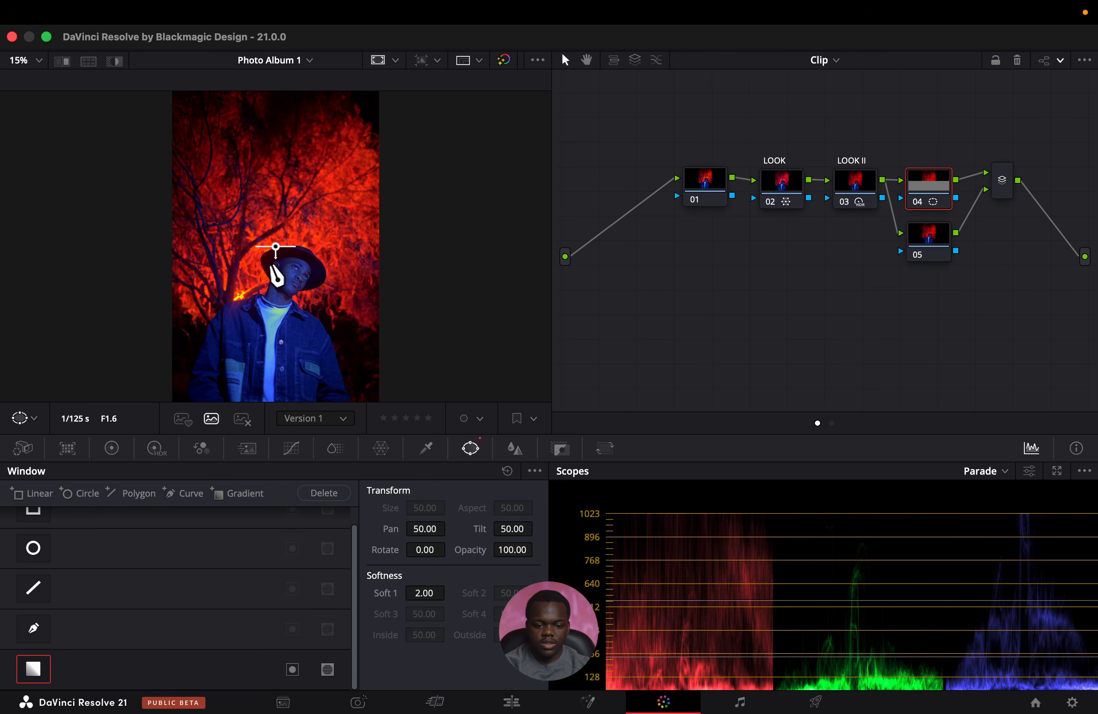
{"action": "left_click_drag", "start_coordinate": [274, 253], "coordinate": [276, 361]}
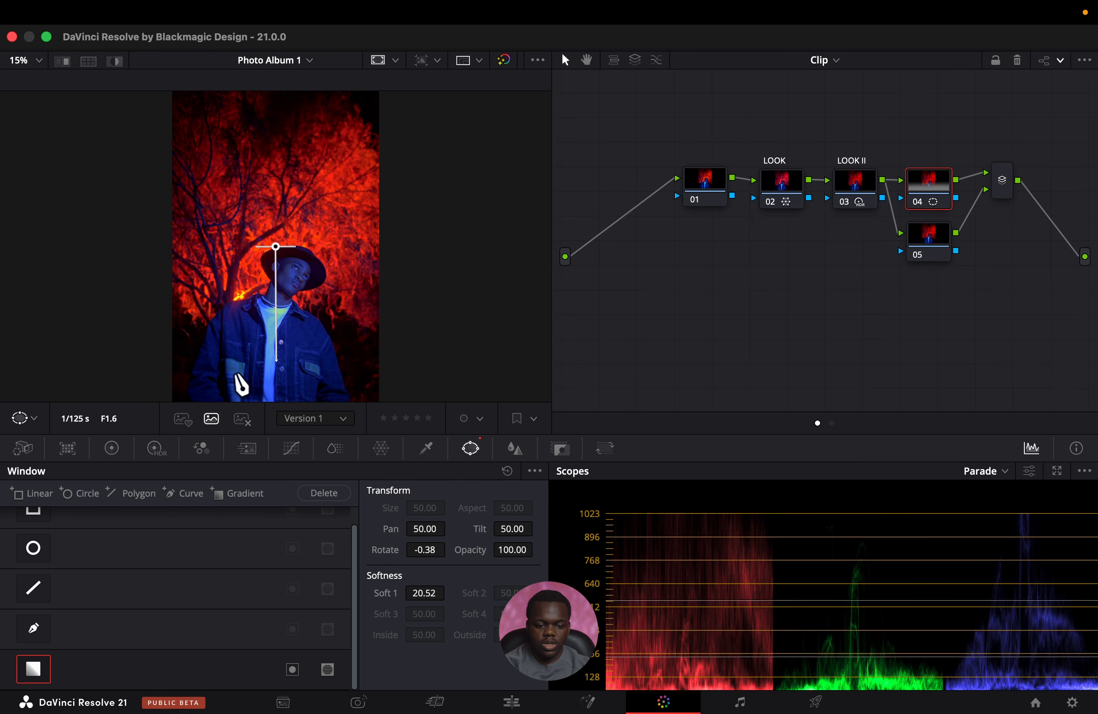
Preview the gradient mask with Highlight and set node 04's Offset to 29.05 on all channels.
{"action": "key", "text": "shift+h"}
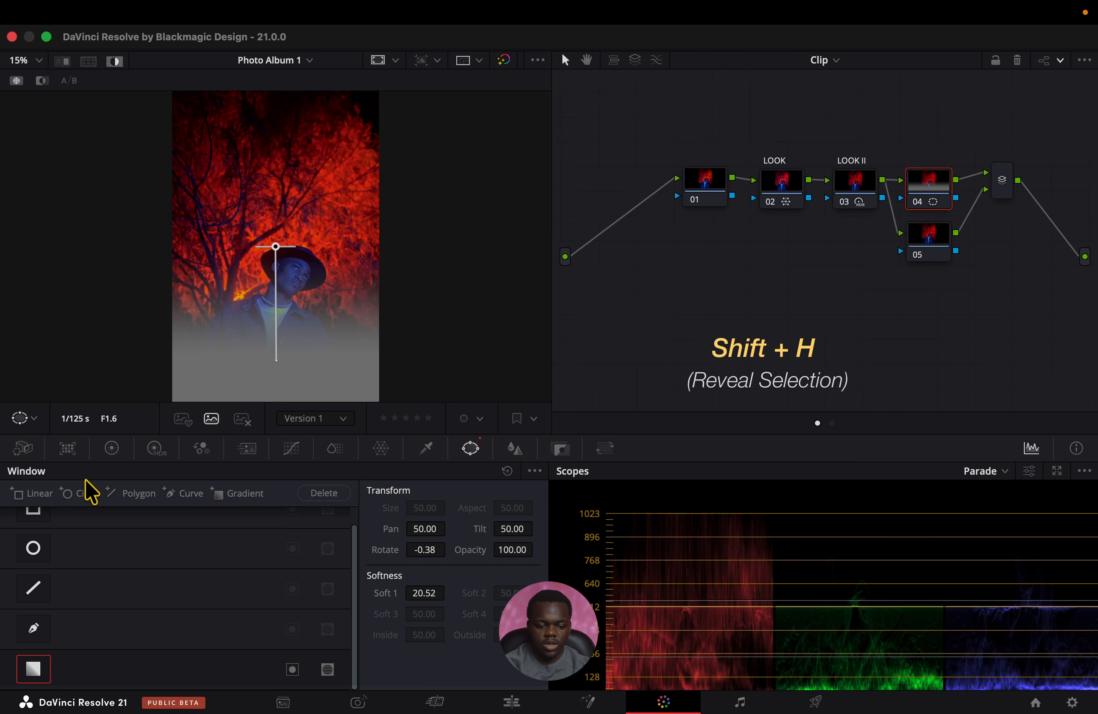
{"action": "left_click", "coordinate": [112, 448]}
{"action": "left_click_drag", "start_coordinate": [478, 647], "coordinate": [513, 649]}
{"action": "key", "text": "shift+h"}
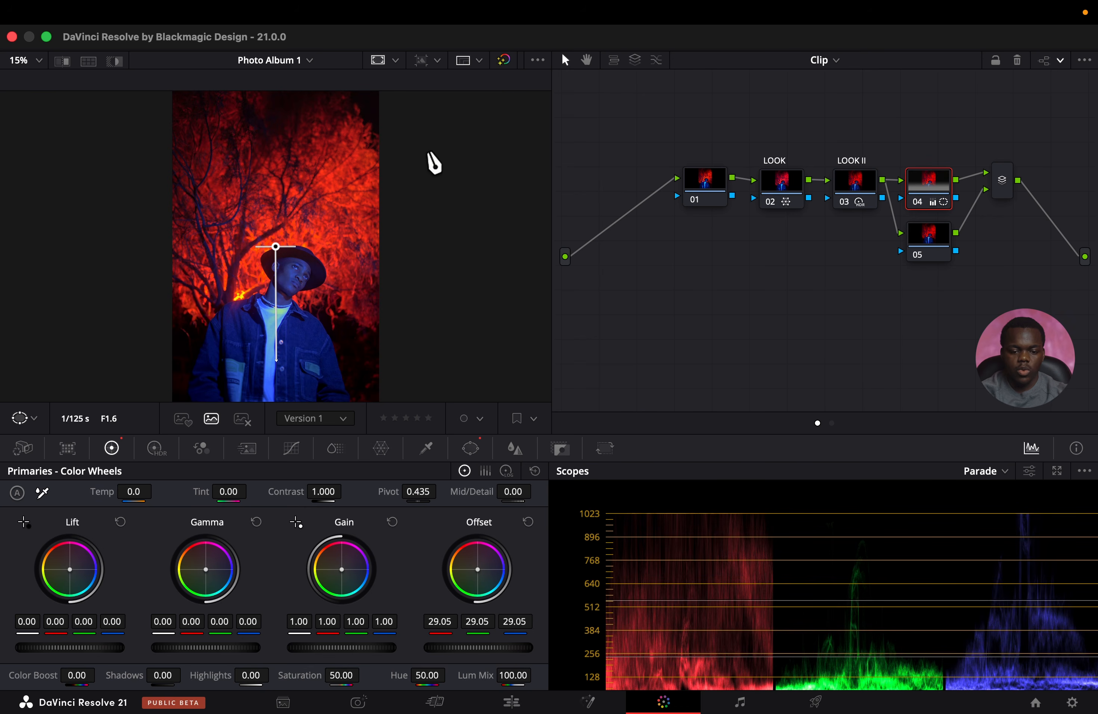
Invert node 04's gradient window and set the Offset to 30.00 on all channels.
{"action": "left_click", "coordinate": [468, 449]}
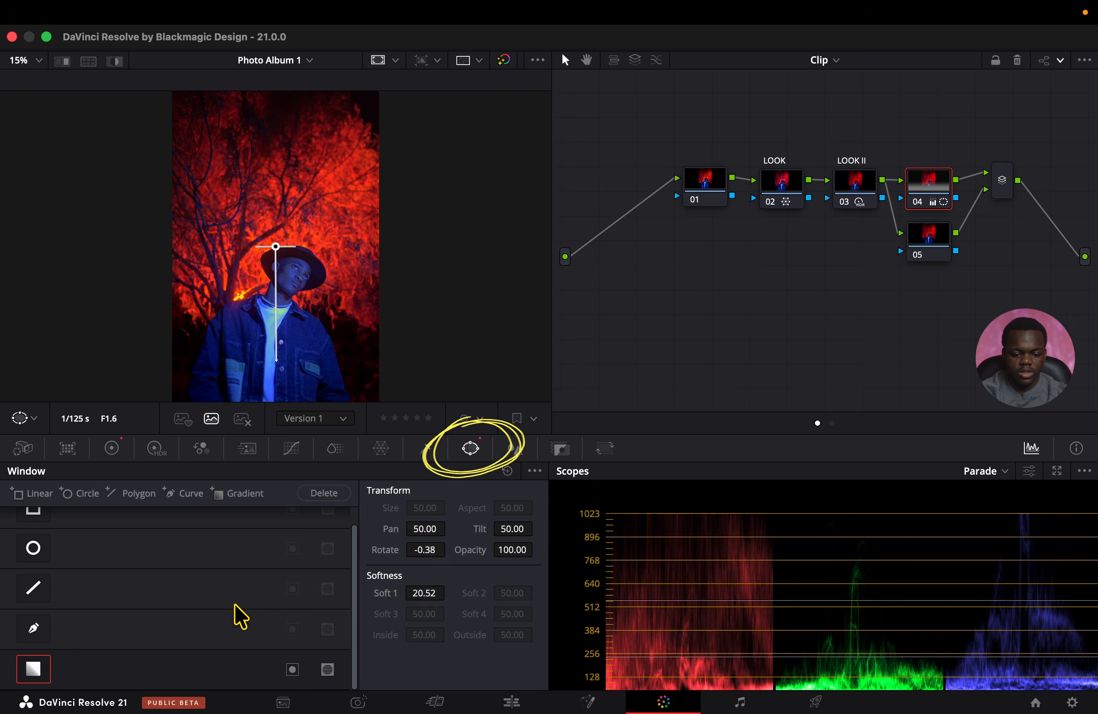
{"action": "left_click", "coordinate": [292, 671]}
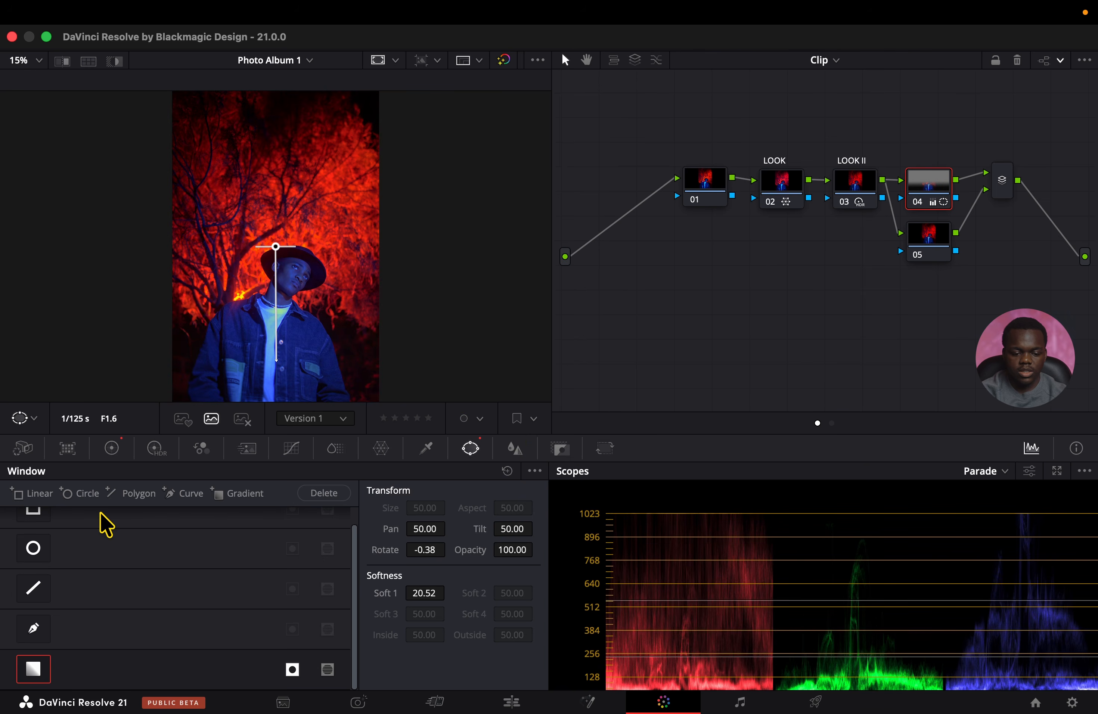
{"action": "left_click", "coordinate": [111, 449]}
{"action": "left_click_drag", "start_coordinate": [468, 647], "coordinate": [478, 647]}
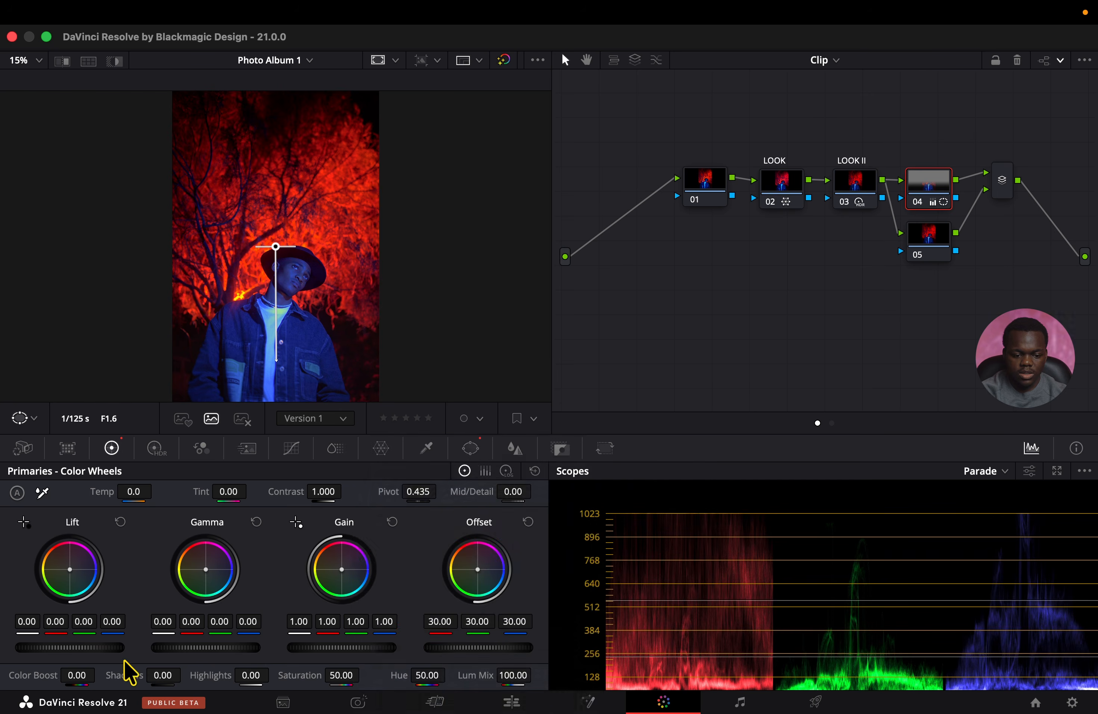
Lower node 04's Lift very slightly, compare the node on and off, and review the photo full screen.
{"action": "left_click_drag", "start_coordinate": [101, 649], "coordinate": [100, 648]}
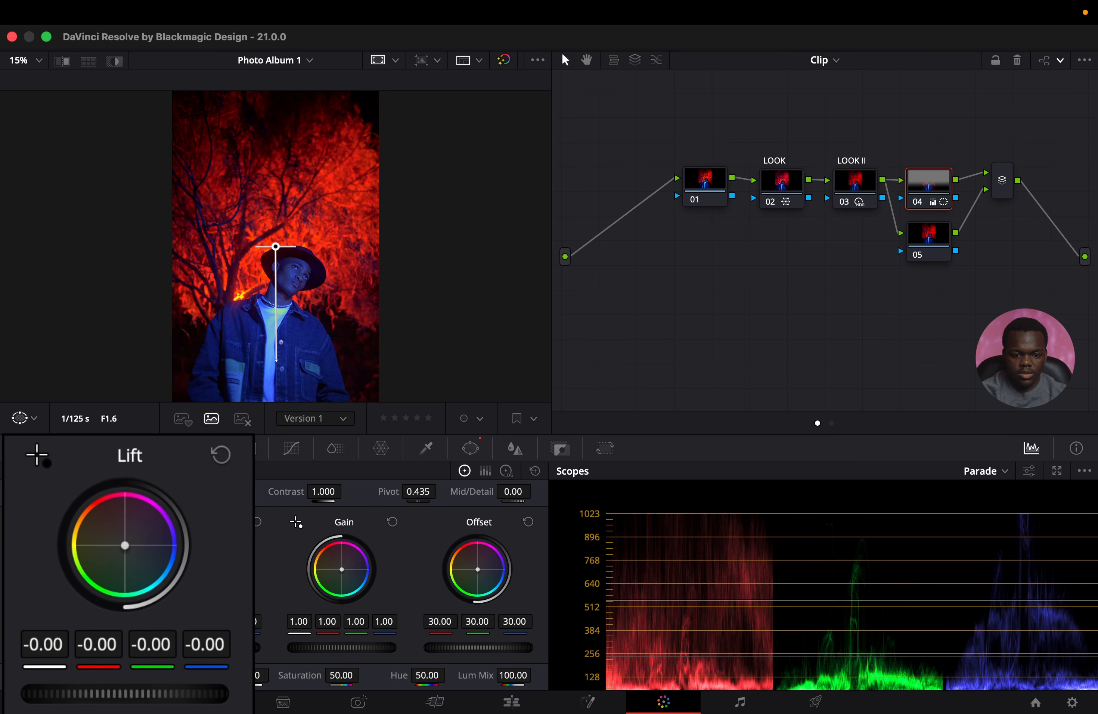
{"action": "left_click_drag", "start_coordinate": [197, 695], "coordinate": [196, 696]}
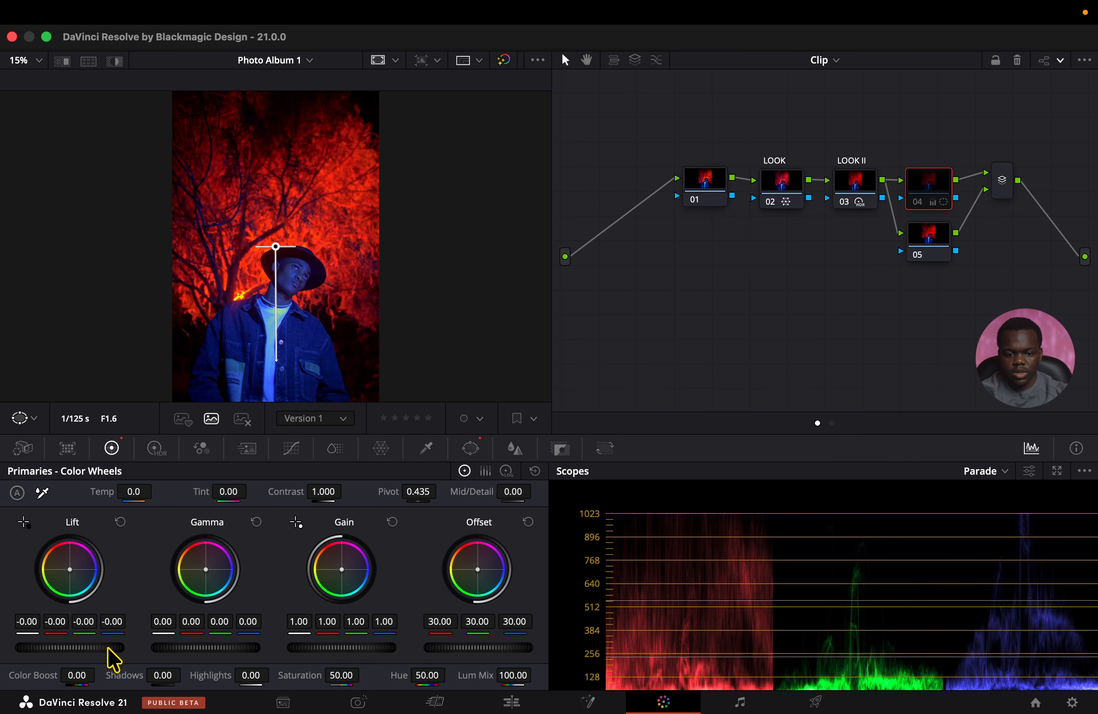
{"action": "key", "text": "super+f"}
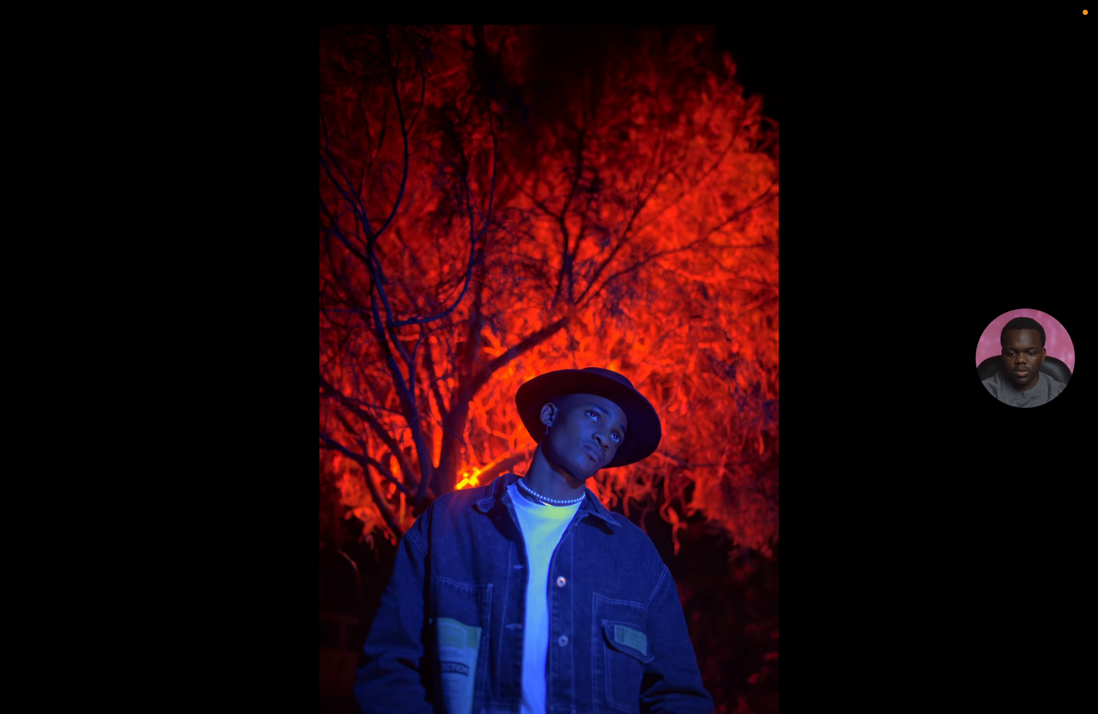
{"action": "key", "text": "super+f"}
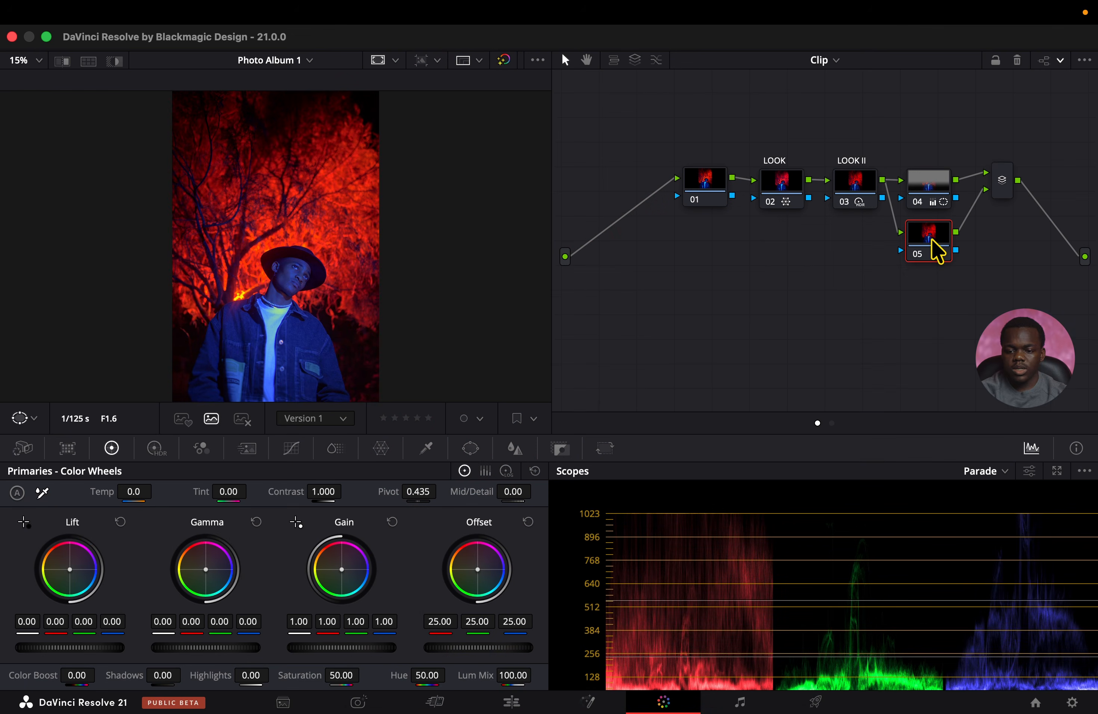
On node 05's custom curve, lower the white point slightly and bend the highlights up with the spline handle for a soft roll-off.
{"action": "left_click", "coordinate": [292, 449]}
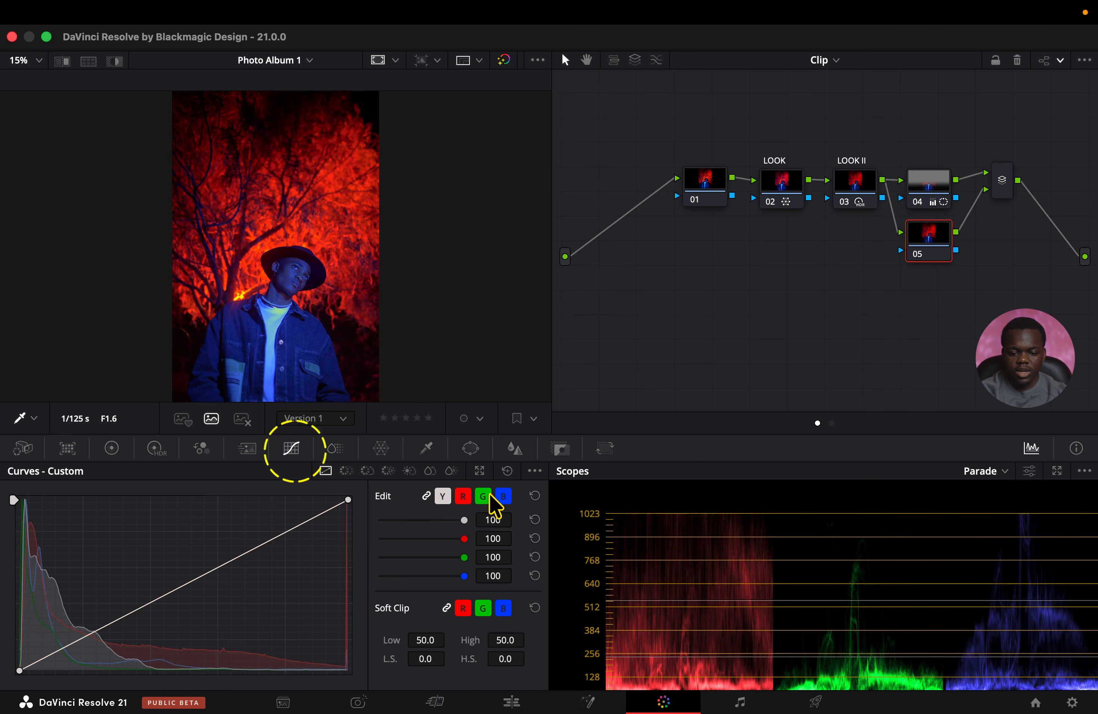
{"action": "left_click", "coordinate": [533, 471]}
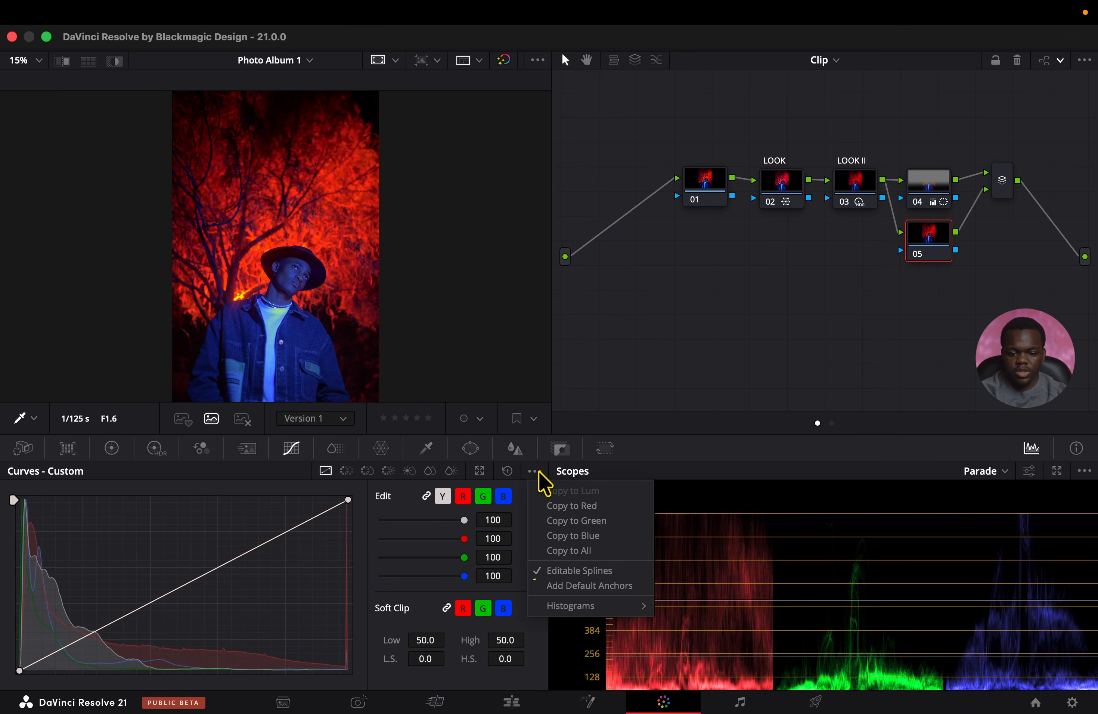
{"action": "left_click", "coordinate": [348, 534]}
{"action": "left_click_drag", "start_coordinate": [347, 500], "coordinate": [348, 520]}
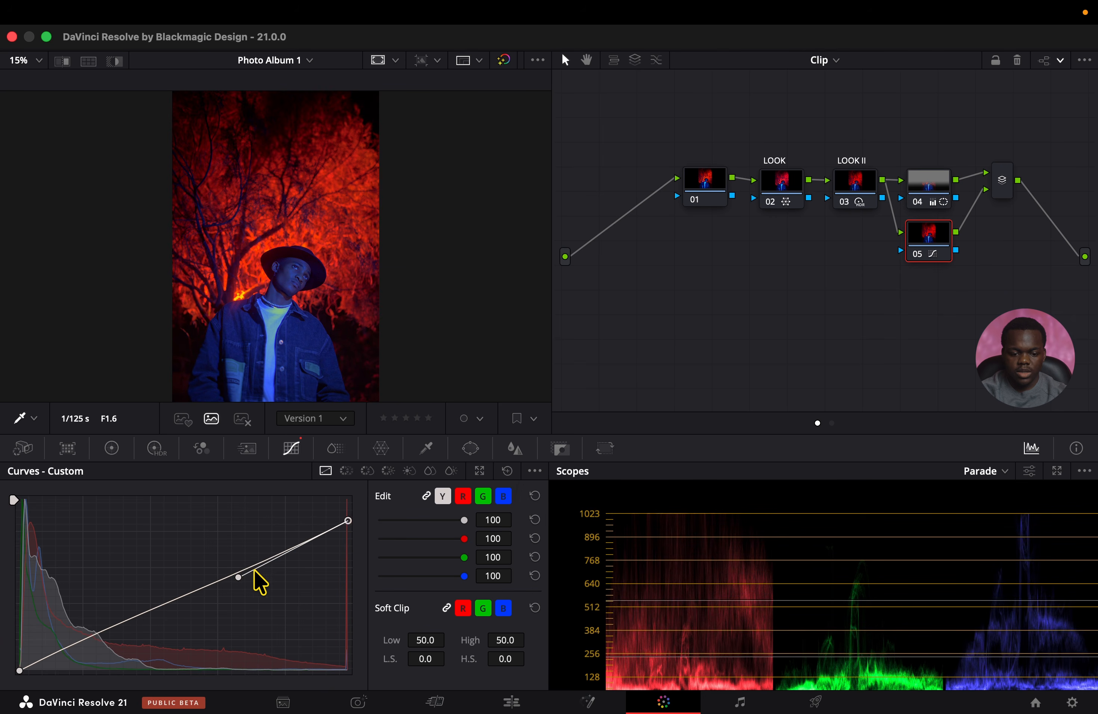
{"action": "left_click_drag", "start_coordinate": [238, 576], "coordinate": [235, 543]}
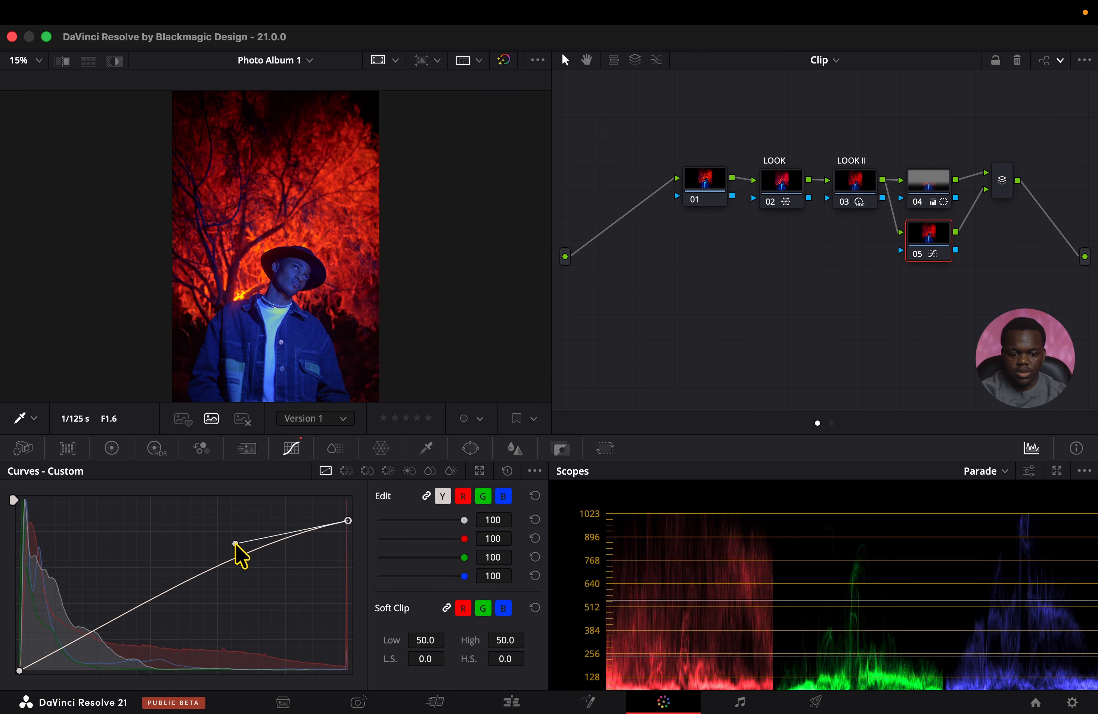
Shape the shadow end of node 05's custom curve by pulling the black point's spline handle slightly down.
{"action": "left_click", "coordinate": [20, 671]}
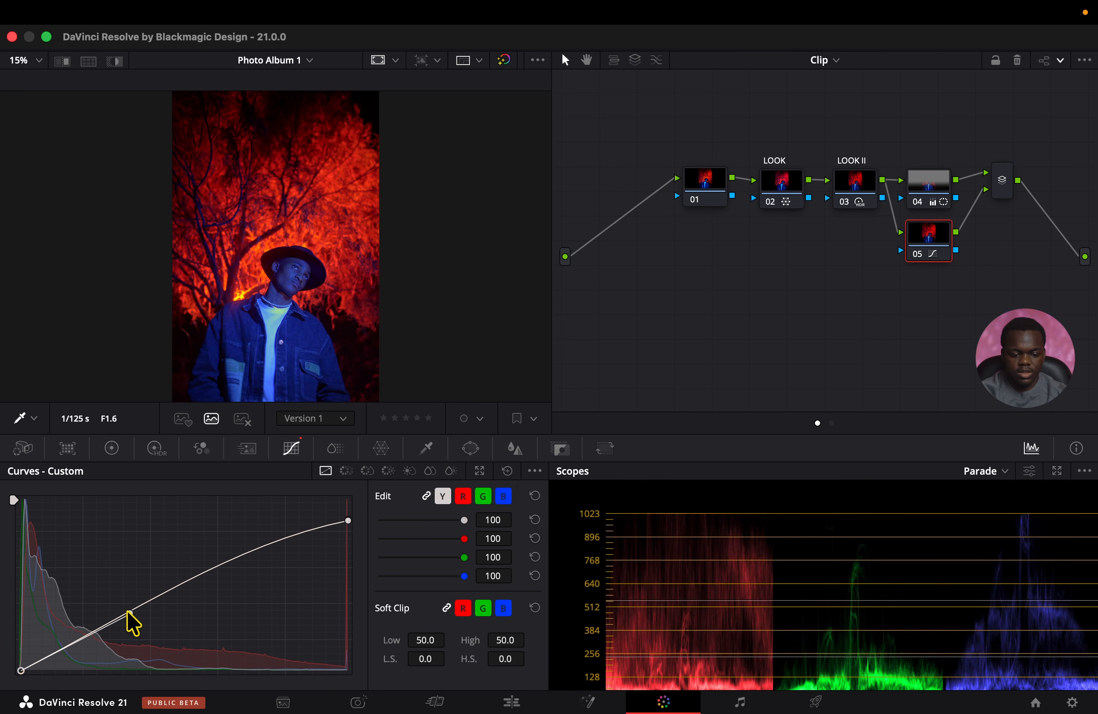
{"action": "left_click_drag", "start_coordinate": [131, 616], "coordinate": [143, 624]}
{"action": "left_click_drag", "start_coordinate": [21, 672], "coordinate": [19, 668]}
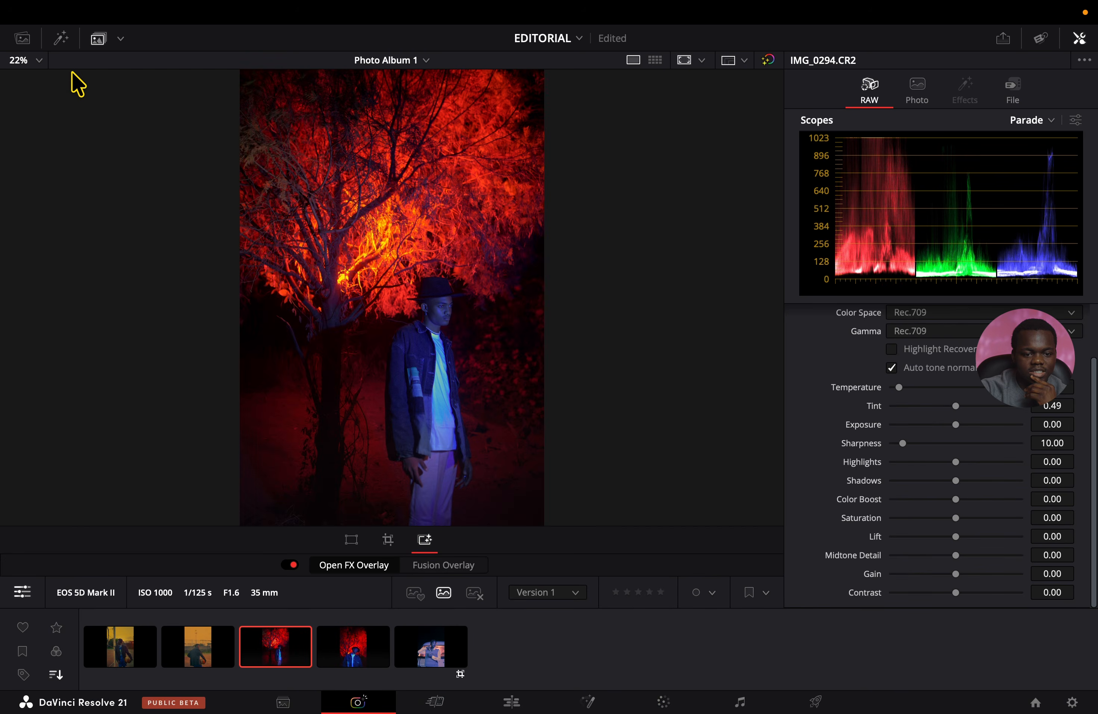
Add IMG_1023.CR2 from the Master media bin to Photo Album 1.
{"action": "left_click", "coordinate": [60, 39]}
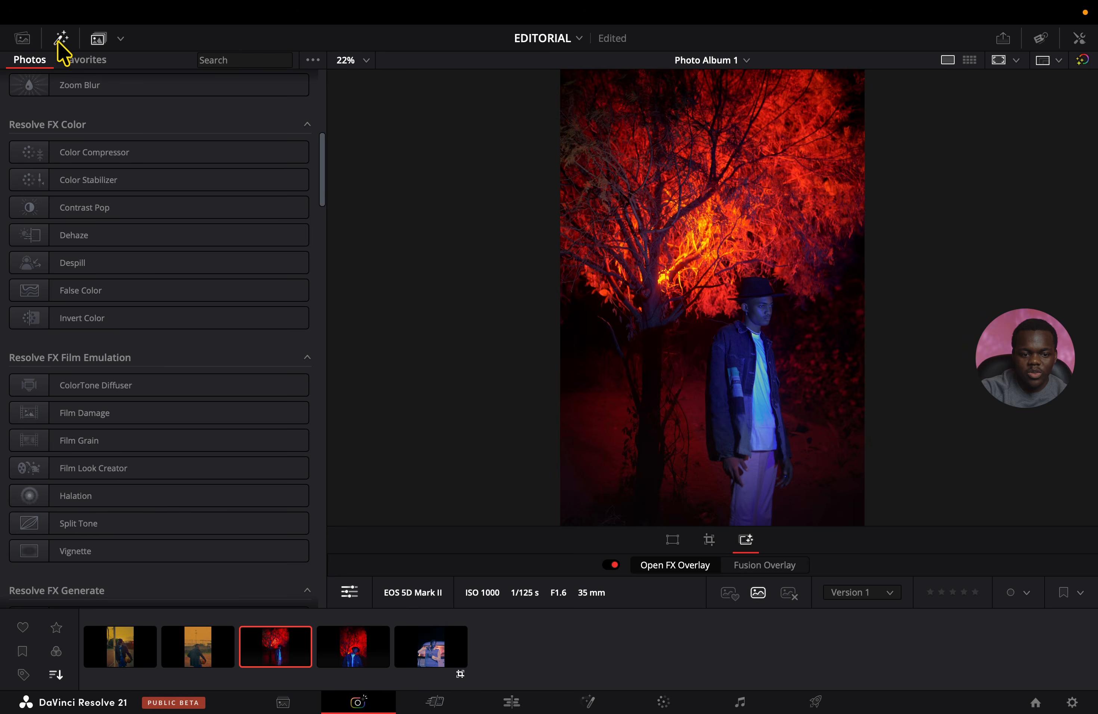
{"action": "left_click", "coordinate": [23, 41]}
{"action": "left_click", "coordinate": [213, 380]}
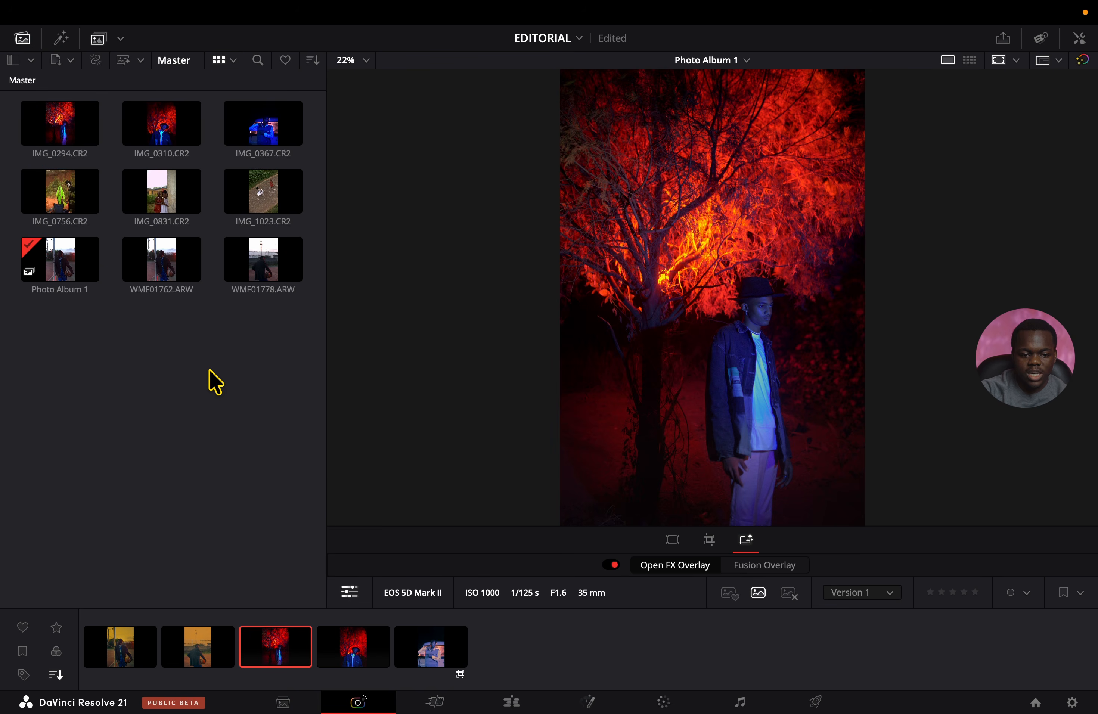
{"action": "left_click", "coordinate": [263, 204]}
{"action": "left_click_drag", "start_coordinate": [263, 204], "coordinate": [503, 643]}
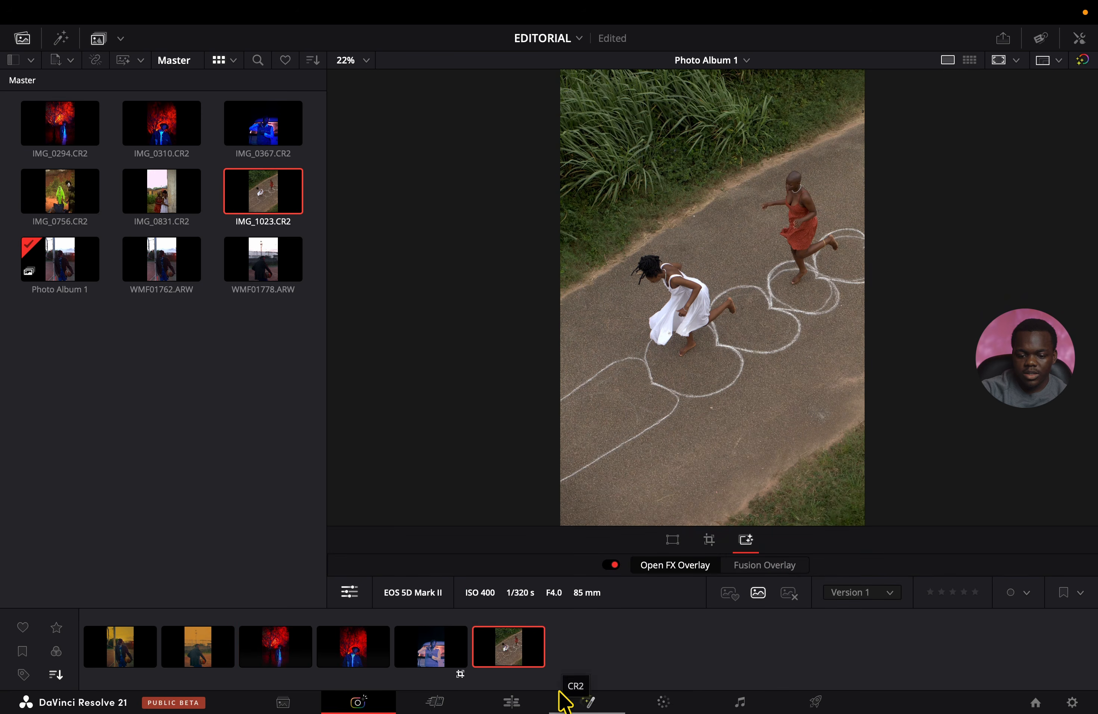
Set IMG_1023.CR2's RAW Exposure to 0.14, Shadows to 32.20 and Midtone Detail to about 25.
{"action": "left_click", "coordinate": [1081, 41]}
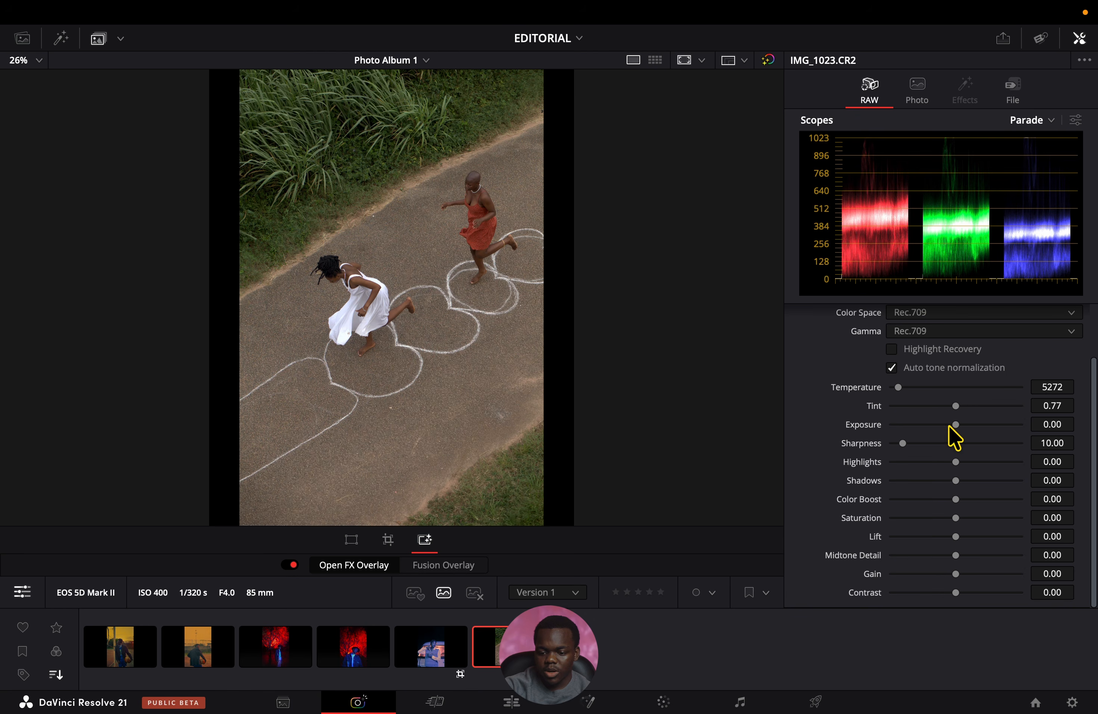
{"action": "mouse_move", "coordinate": [972, 480]}
{"action": "left_mouse_down"}
{"action": "mouse_move", "coordinate": [994, 480]}
{"action": "mouse_move", "coordinate": [979, 481]}
{"action": "left_mouse_up"}
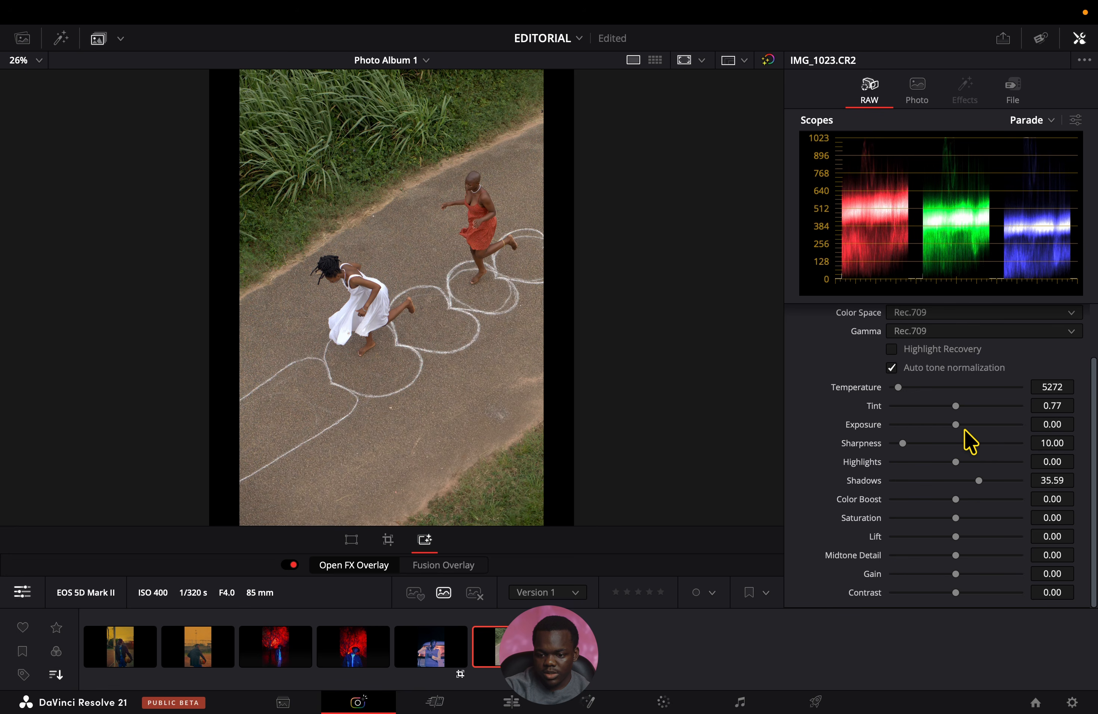
{"action": "left_click_drag", "start_coordinate": [964, 430], "coordinate": [957, 427]}
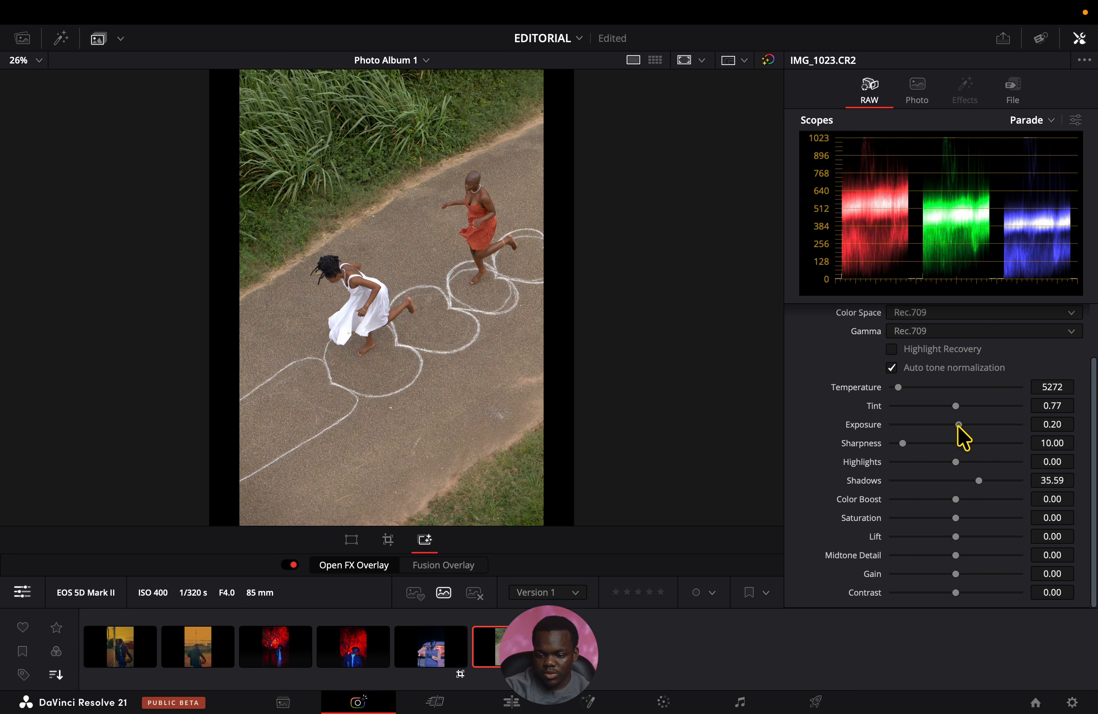
{"action": "left_click_drag", "start_coordinate": [979, 480], "coordinate": [977, 480]}
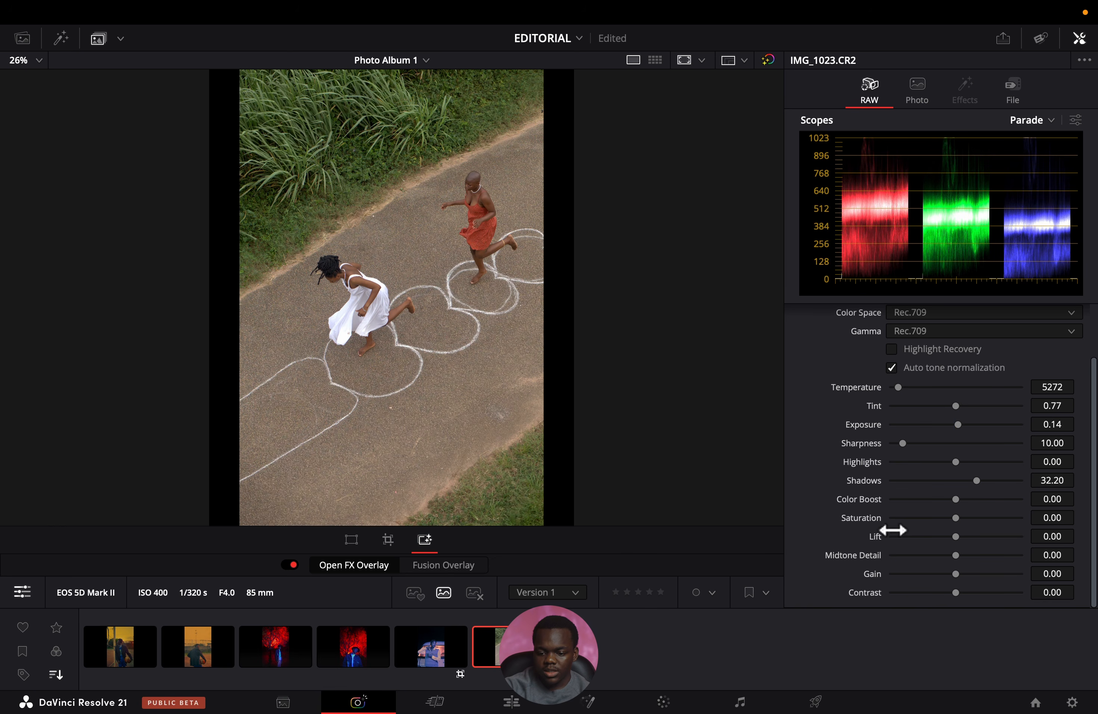
{"action": "left_click", "coordinate": [975, 555]}
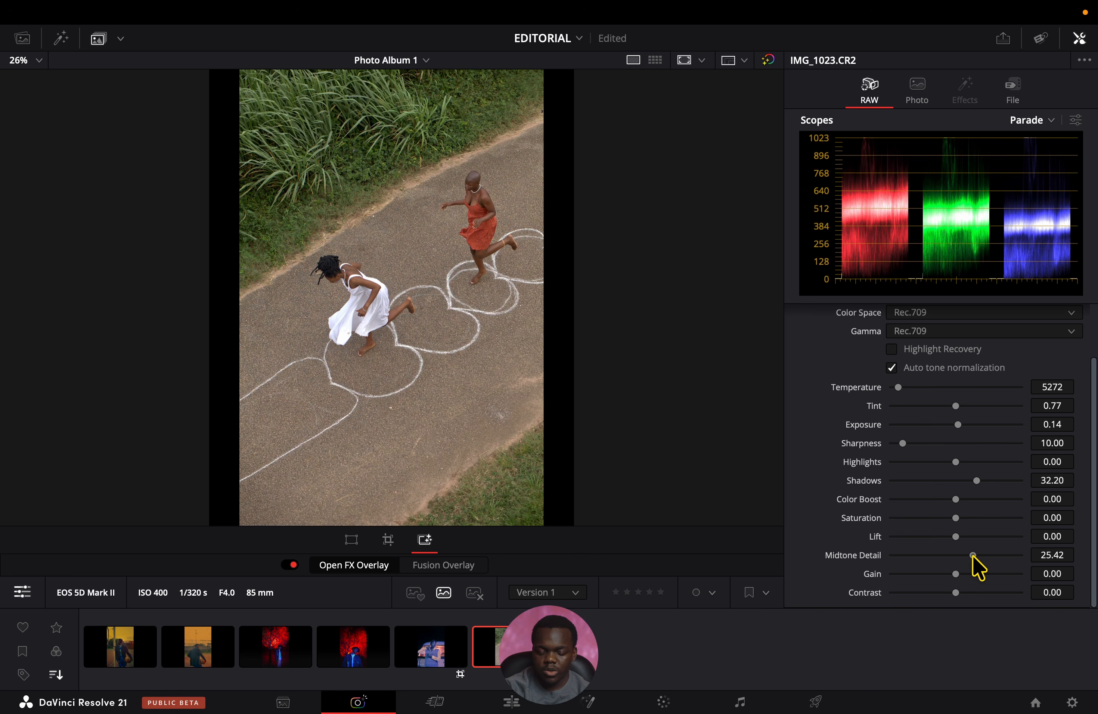
{"action": "left_click_drag", "start_coordinate": [972, 555], "coordinate": [972, 555]}
Bring up the IMG_1023.CR2 photo on the Color page, hiding the album thumbnails once it is selected.
{"action": "left_click", "coordinate": [664, 702]}
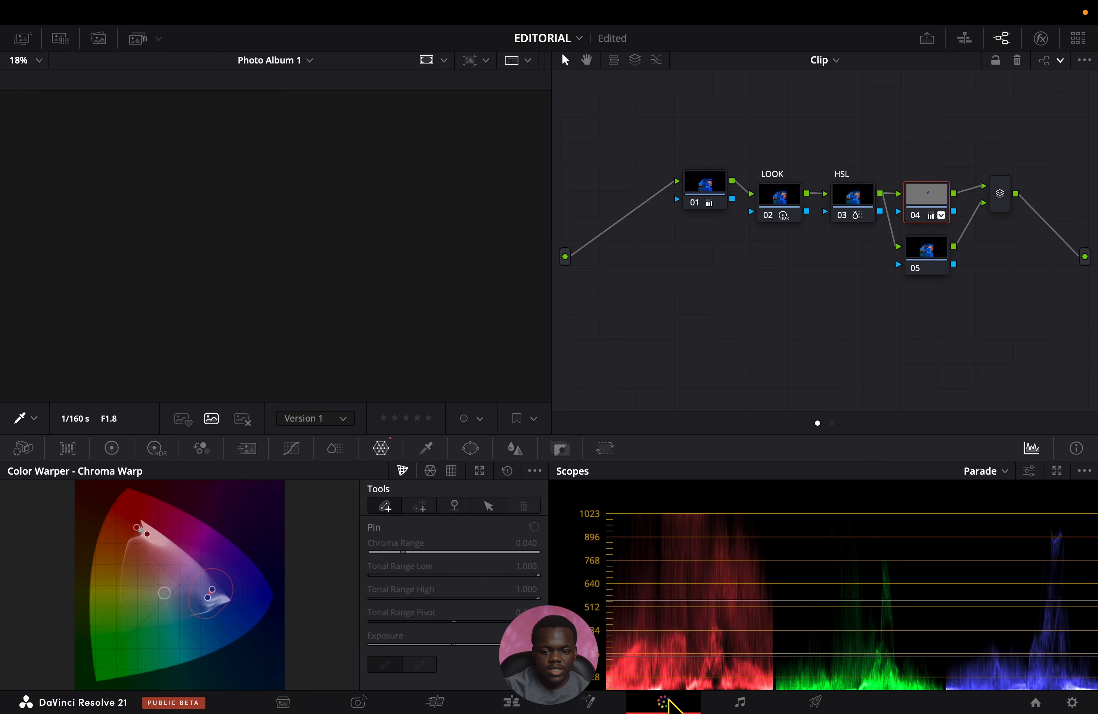
{"action": "left_click", "coordinate": [138, 38]}
{"action": "left_click", "coordinate": [493, 378]}
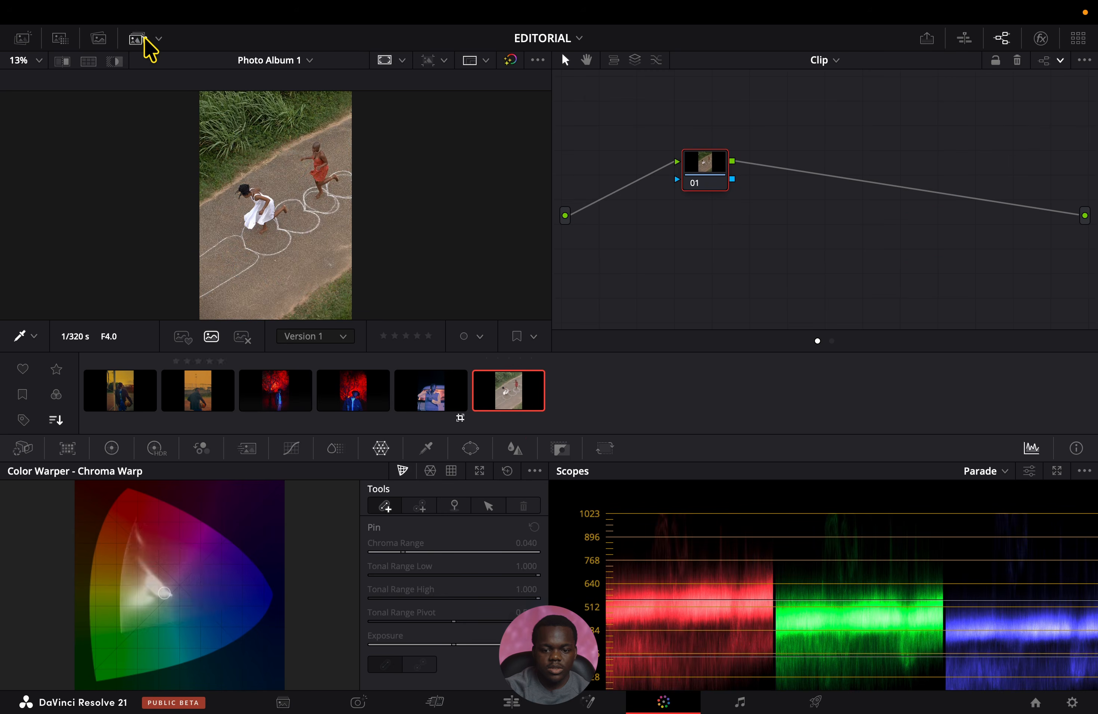
{"action": "left_click", "coordinate": [139, 39]}
Add a serial node 02 after node 01 and label it LOOK.
{"action": "key", "text": "alt+s"}
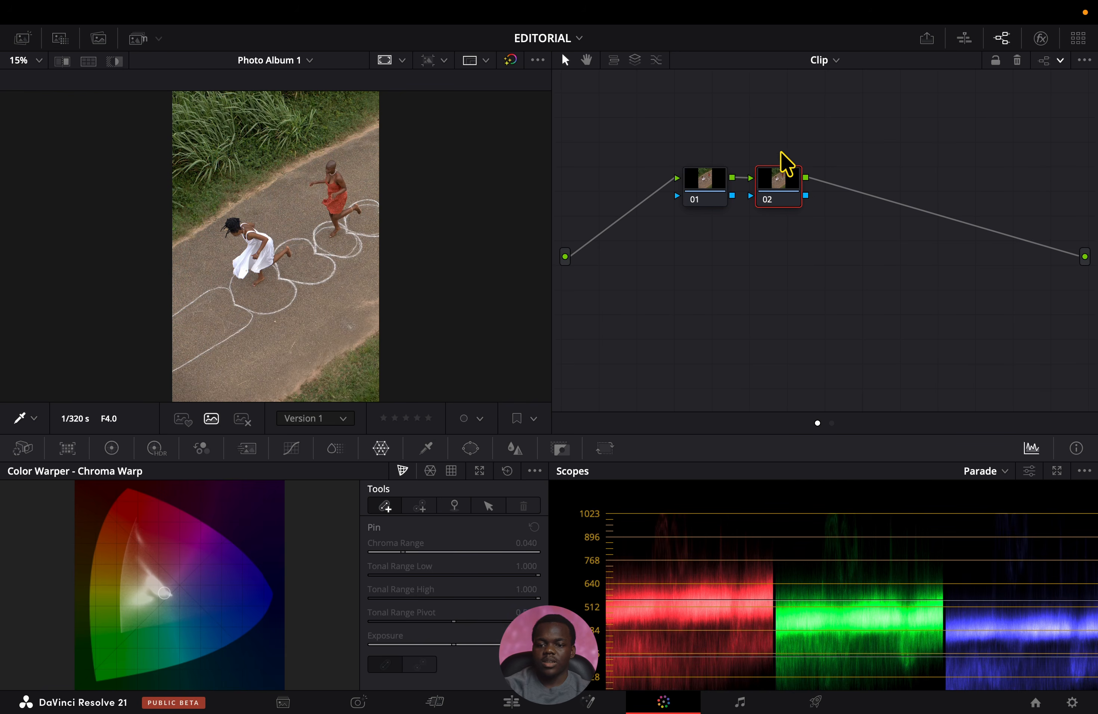
{"action": "right_click", "coordinate": [784, 176]}
{"action": "left_click", "coordinate": [801, 204]}
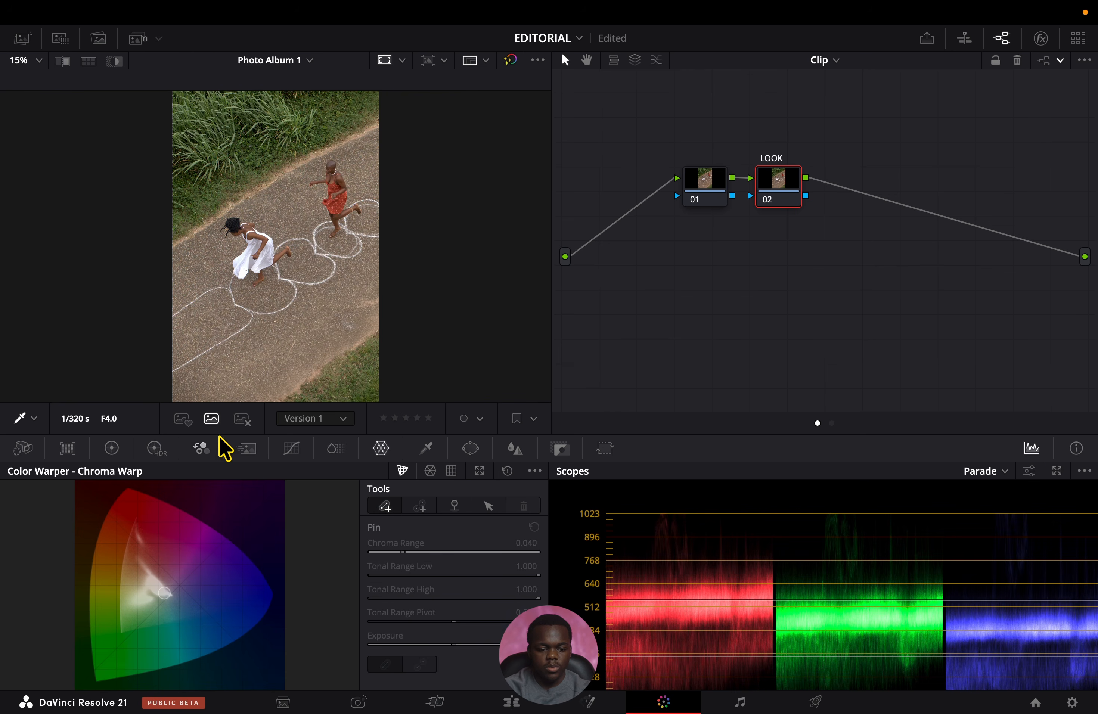
Show the High Dynamic Range color wheels for the LOOK node.
{"action": "left_click", "coordinate": [155, 448]}
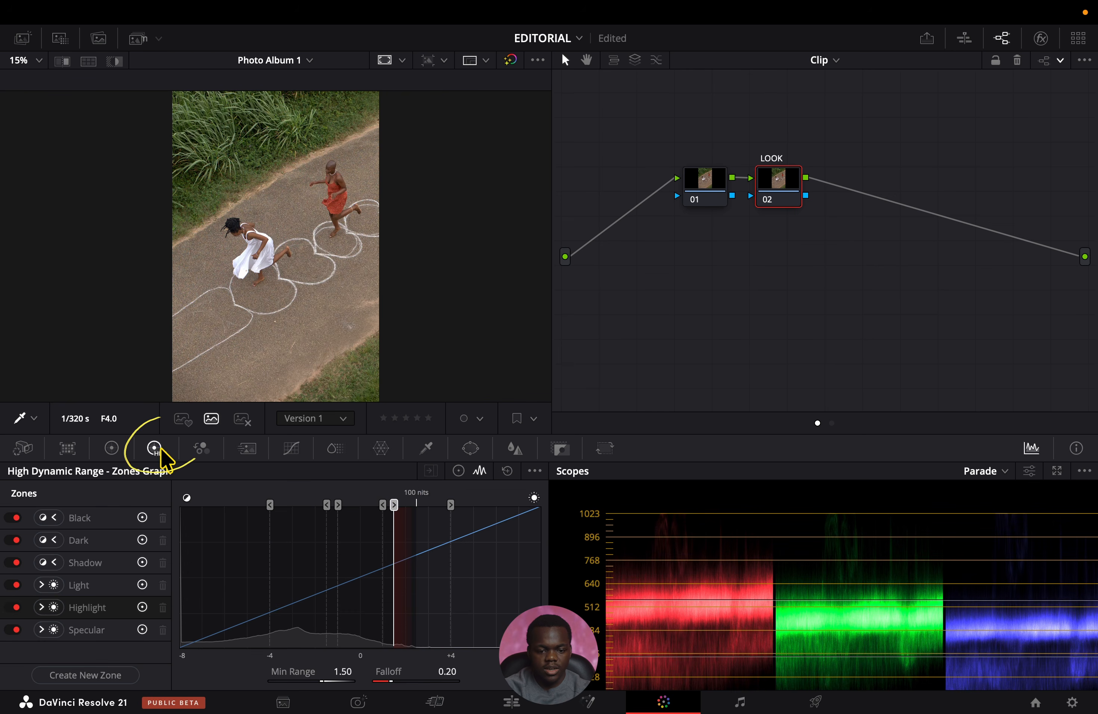
{"action": "left_click", "coordinate": [458, 471]}
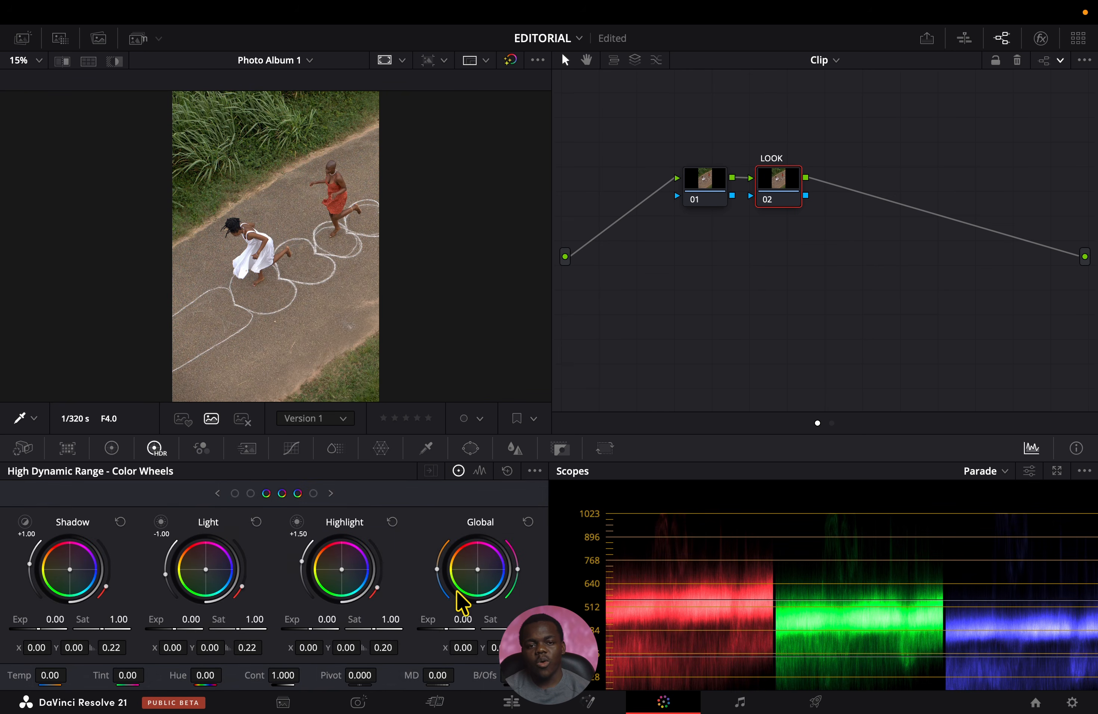
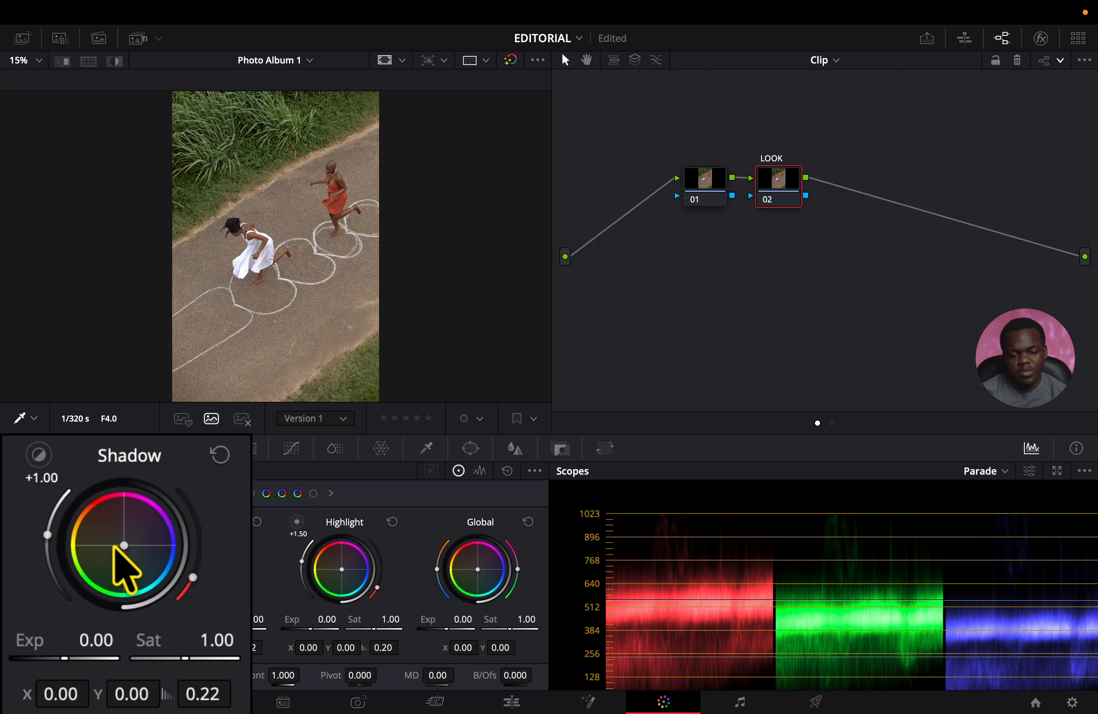
Set the LOOK node's HDR Shadow balance to X -0.04, Y 0.03, Light balance to X 0.01, Y -0.01, and Light exposure to -0.09.
{"action": "left_click_drag", "start_coordinate": [69, 569], "coordinate": [68, 568]}
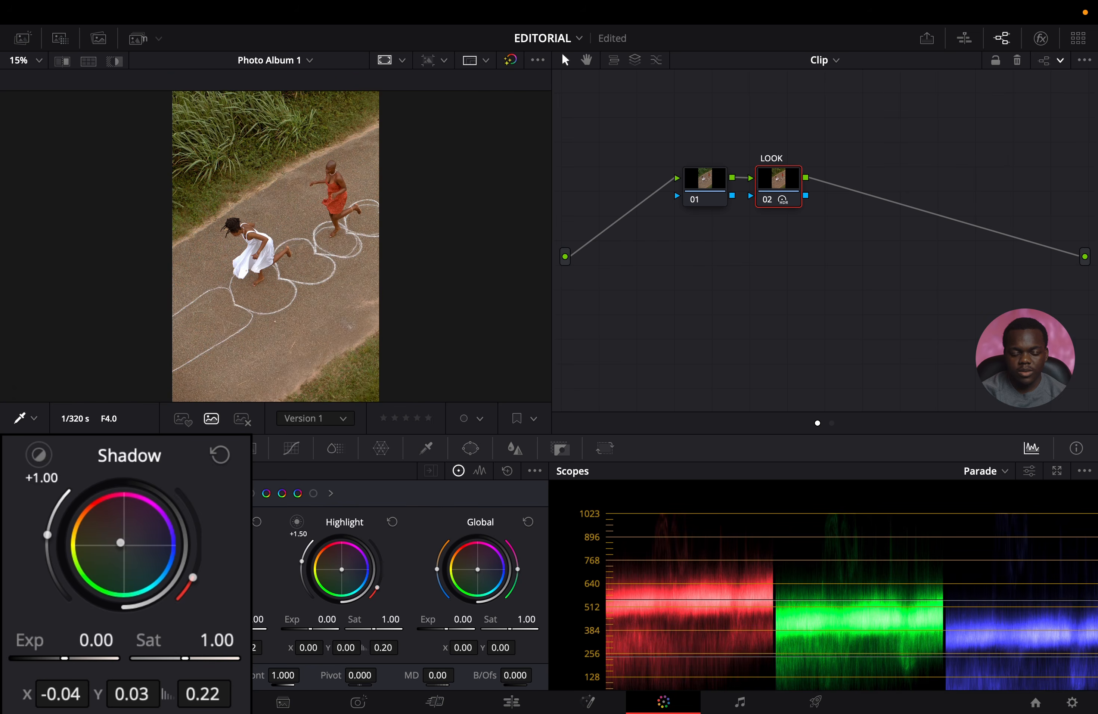
{"action": "left_click_drag", "start_coordinate": [68, 568], "coordinate": [67, 568]}
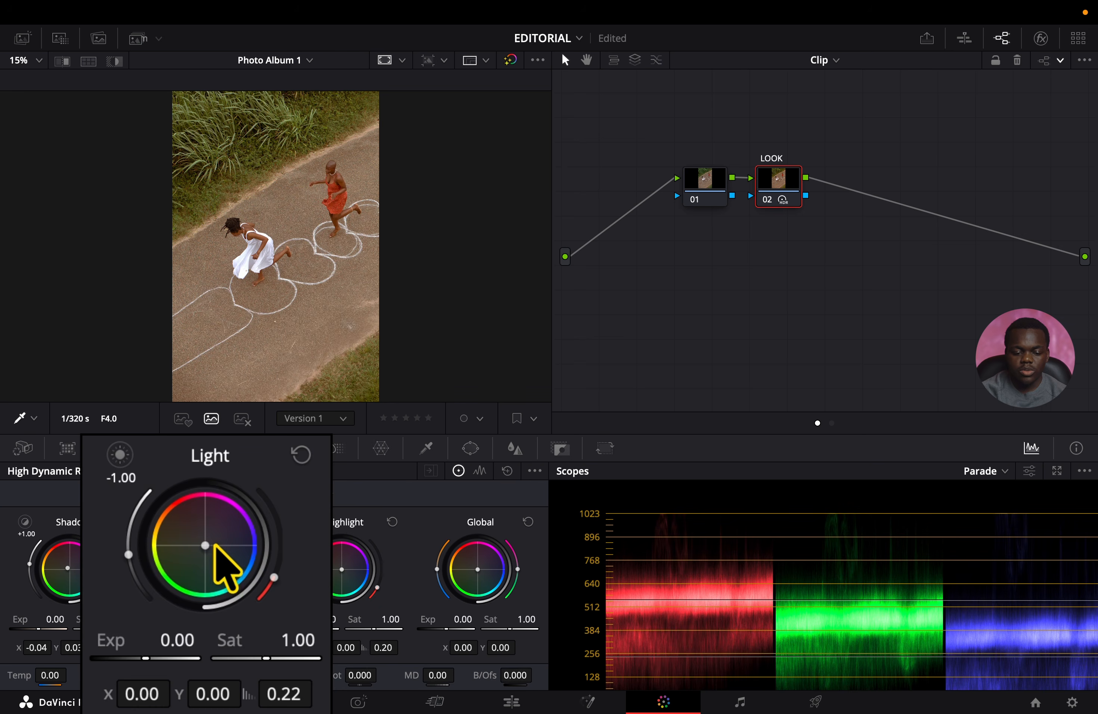
{"action": "left_click_drag", "start_coordinate": [205, 570], "coordinate": [206, 570]}
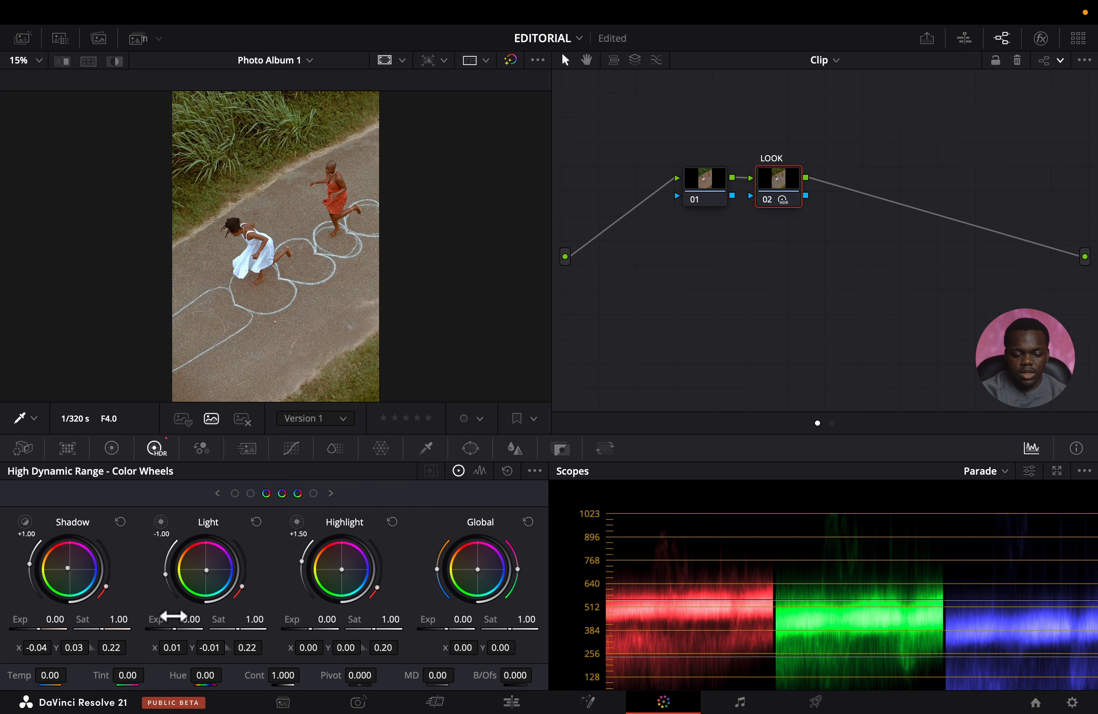
{"action": "left_click_drag", "start_coordinate": [176, 630], "coordinate": [173, 629]}
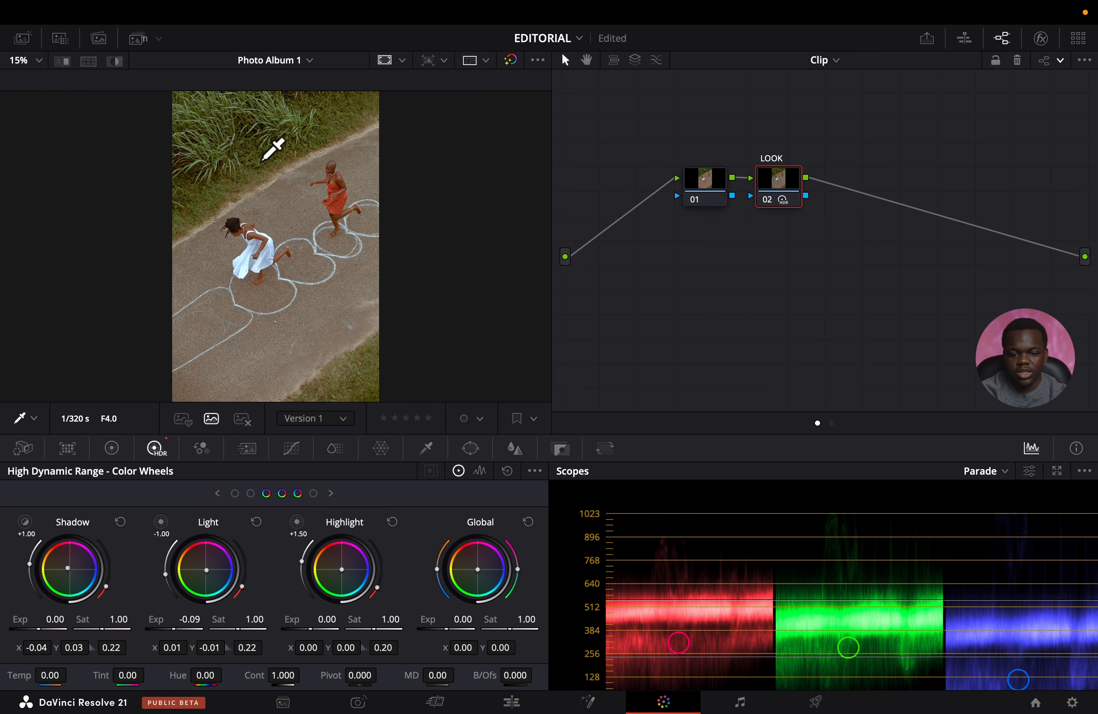
Add serial node 03 labelled HSL and set its ColorSlice Green saturation to 1.30 and hue to 0.42.
{"action": "key", "text": "alt+s"}
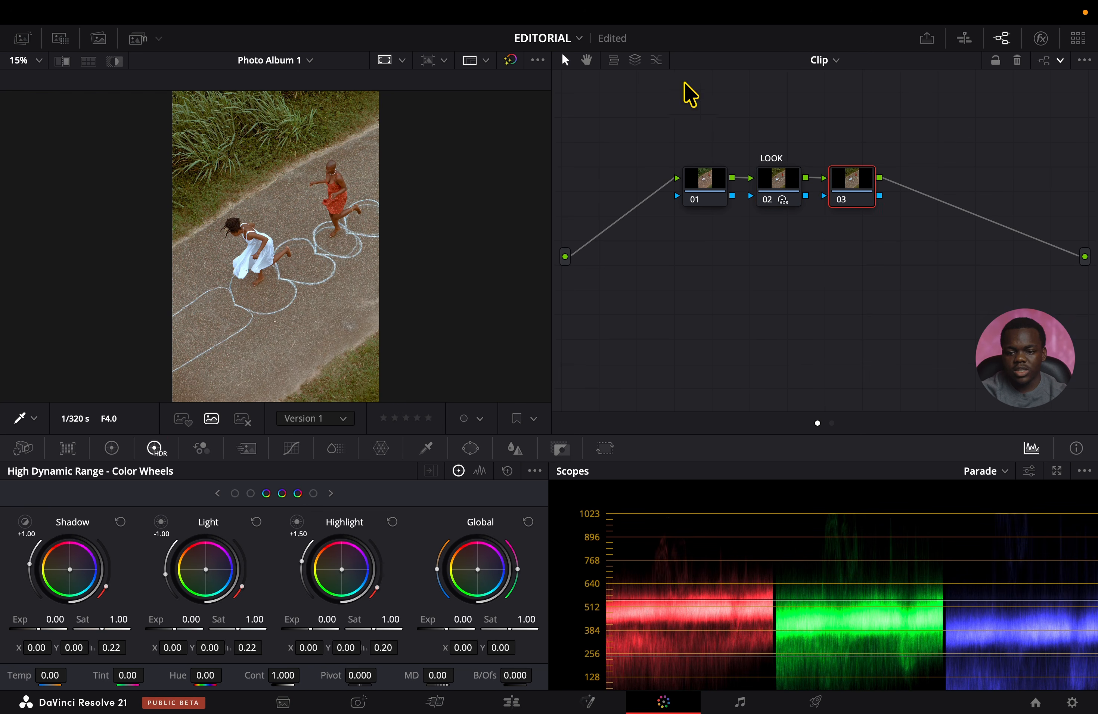
{"action": "right_click", "coordinate": [840, 186]}
{"action": "left_click", "coordinate": [862, 211]}
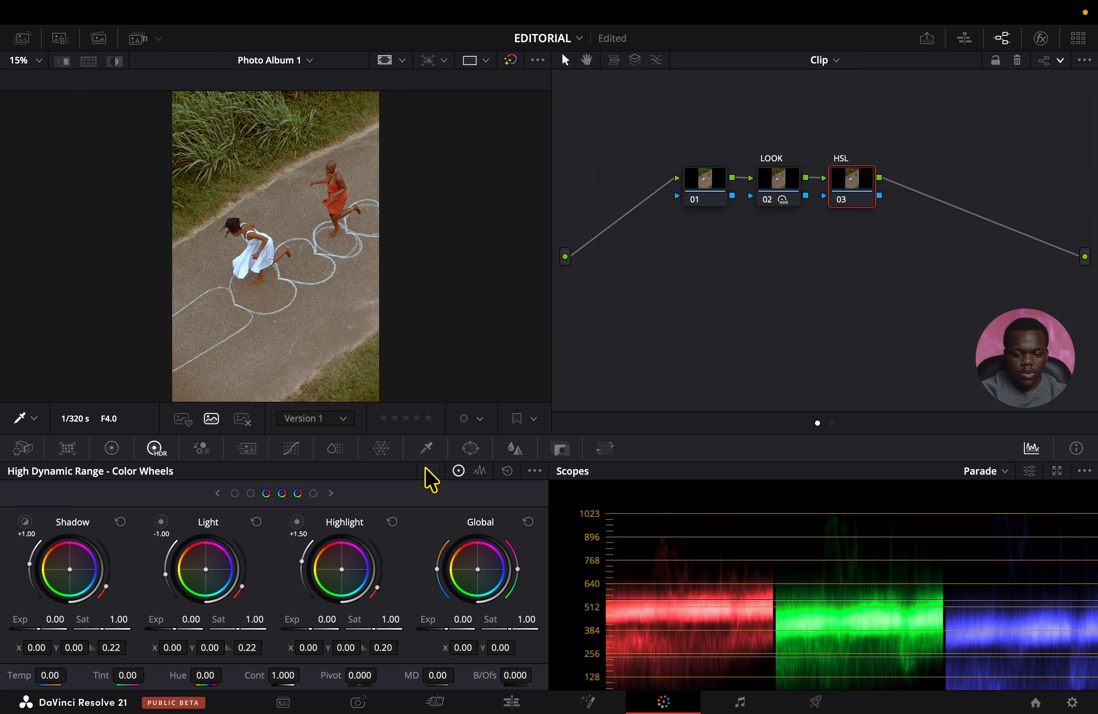
{"action": "left_click", "coordinate": [335, 451]}
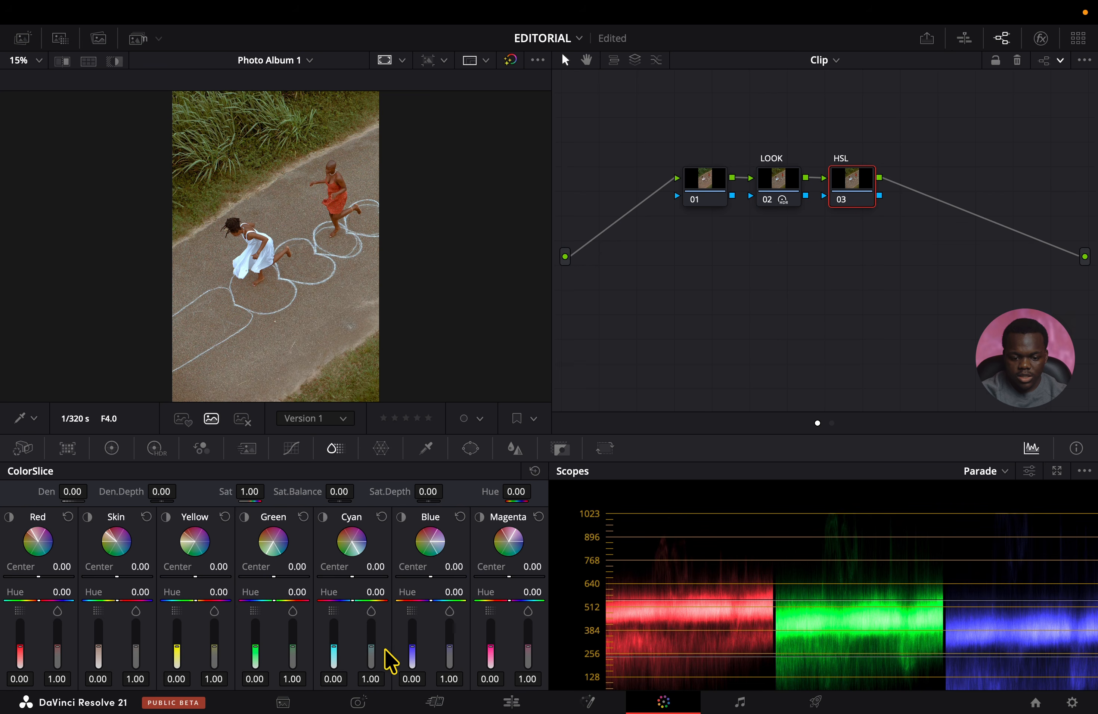
{"action": "mouse_move", "coordinate": [292, 647]}
{"action": "left_mouse_down"}
{"action": "mouse_move", "coordinate": [292, 621]}
{"action": "mouse_move", "coordinate": [293, 653]}
{"action": "mouse_move", "coordinate": [302, 643]}
{"action": "left_mouse_up"}
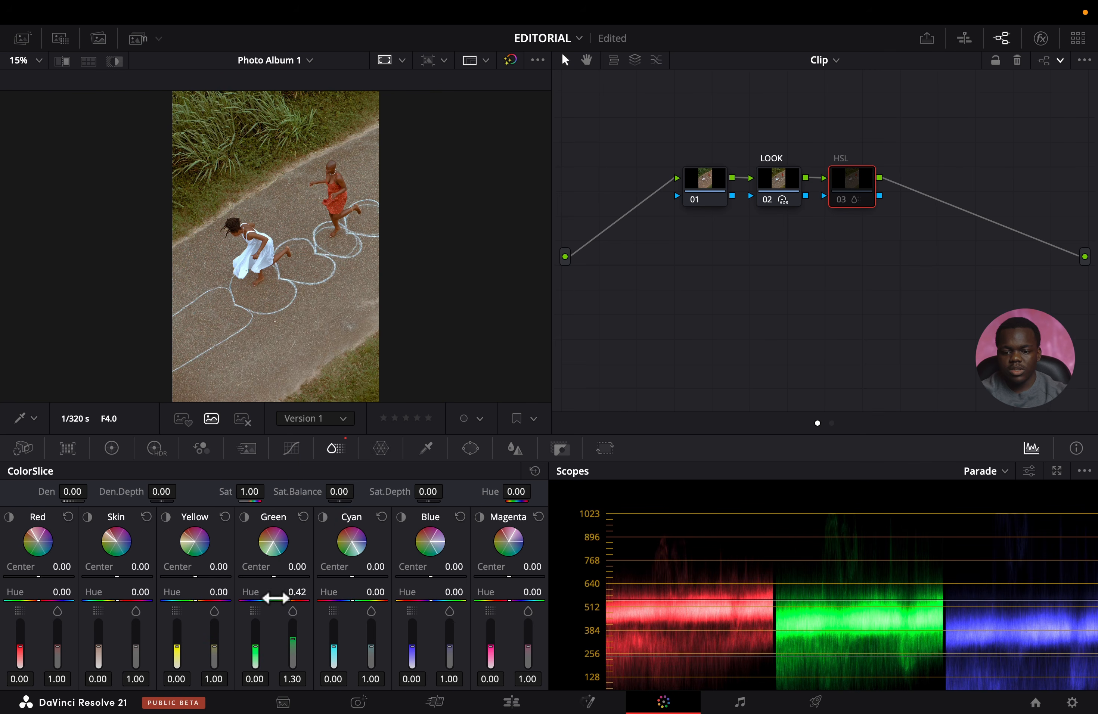
Add serial node 04 after the HSL node and shift the grass color with a Chroma Warp stroke.
{"action": "key", "text": "alt+s"}
{"action": "mouse_move", "coordinate": [420, 422]}
{"action": "left_mouse_down"}
{"action": "mouse_move", "coordinate": [384, 473]}
{"action": "mouse_move", "coordinate": [436, 458]}
{"action": "mouse_move", "coordinate": [427, 463]}
{"action": "left_mouse_up"}
{"action": "left_click", "coordinate": [380, 446]}
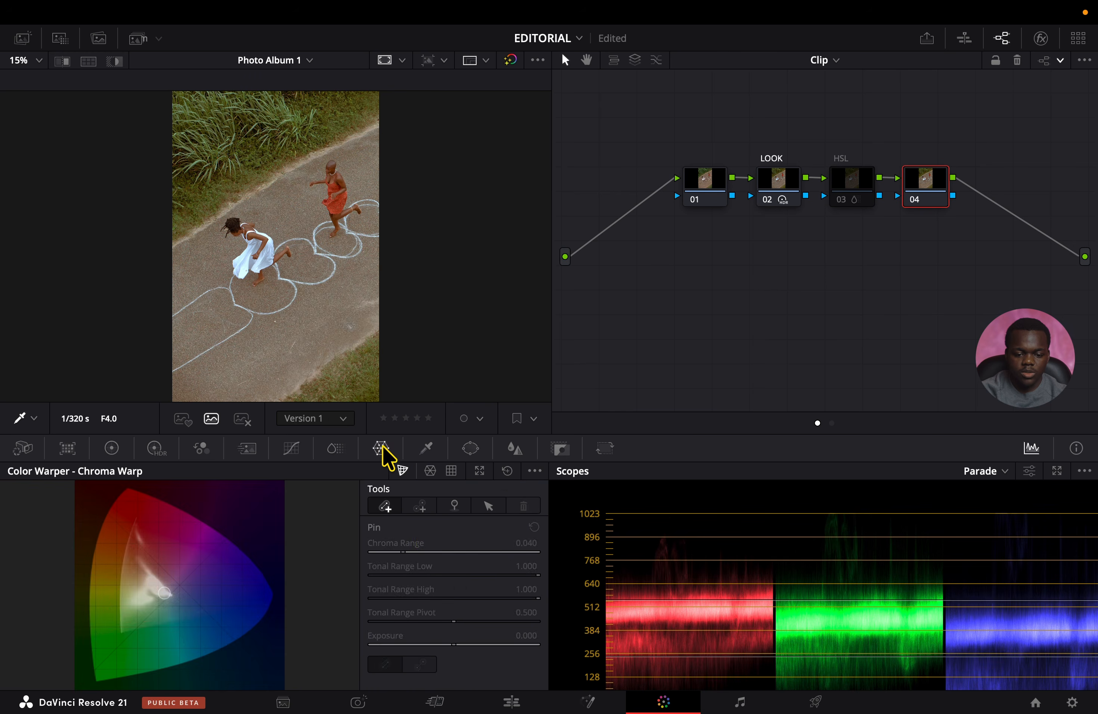
{"action": "mouse_move", "coordinate": [192, 137]}
{"action": "left_mouse_down"}
{"action": "mouse_move", "coordinate": [191, 115]}
{"action": "mouse_move", "coordinate": [202, 125]}
{"action": "mouse_move", "coordinate": [219, 95]}
{"action": "mouse_move", "coordinate": [216, 71]}
{"action": "mouse_move", "coordinate": [141, 66]}
{"action": "mouse_move", "coordinate": [142, 57]}
{"action": "mouse_move", "coordinate": [186, 148]}
{"action": "mouse_move", "coordinate": [191, 111]}
{"action": "mouse_move", "coordinate": [225, 110]}
{"action": "mouse_move", "coordinate": [217, 52]}
{"action": "mouse_move", "coordinate": [225, 66]}
{"action": "left_mouse_up"}
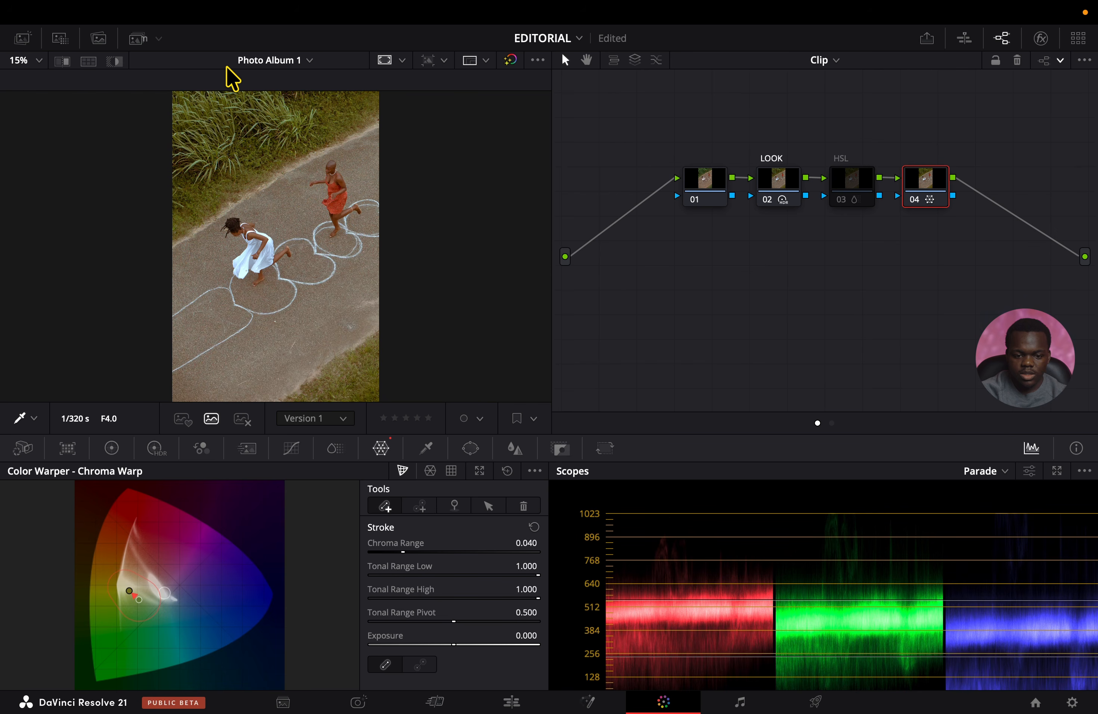
{"action": "left_click_drag", "start_coordinate": [227, 69], "coordinate": [228, 69]}
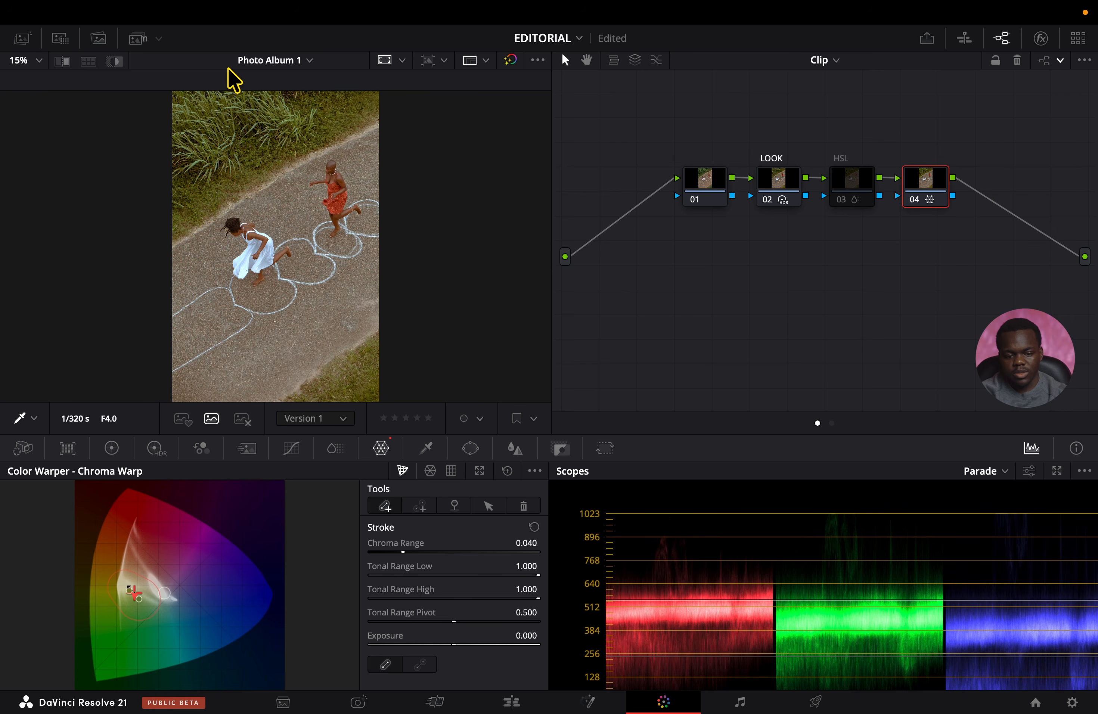
Re-enable the HSL node and set ColorSlice Green density to 0.50, Red density to 0.14 and Red saturation to 1.20.
{"action": "left_click", "coordinate": [857, 192]}
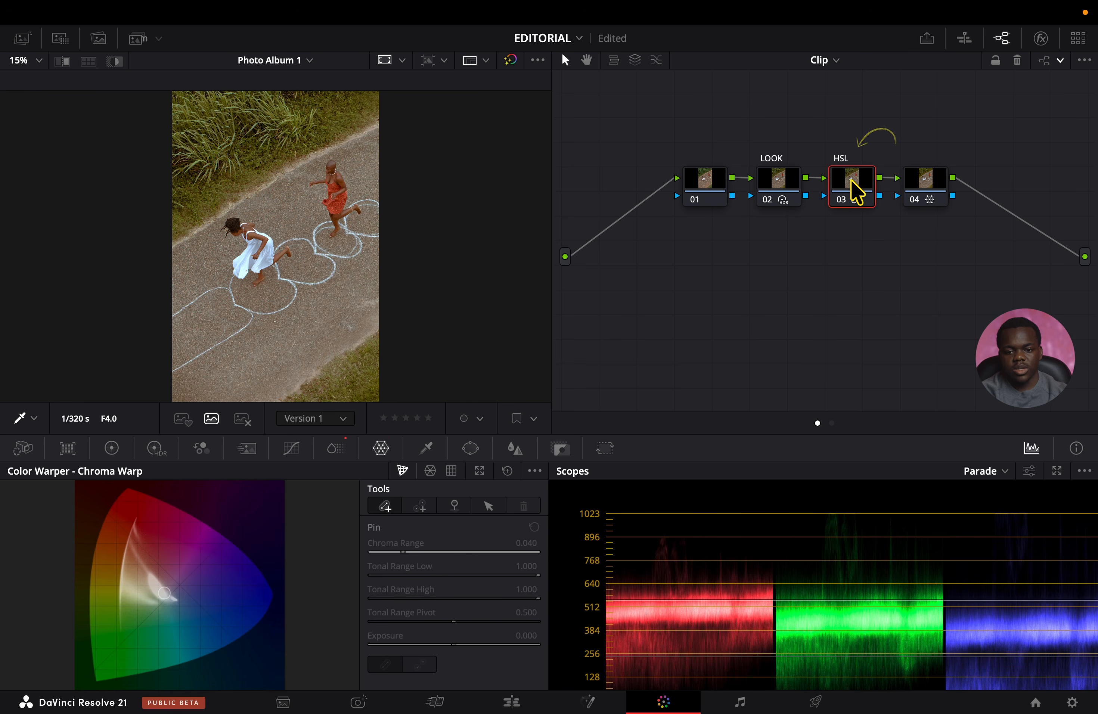
{"action": "left_click", "coordinate": [334, 448]}
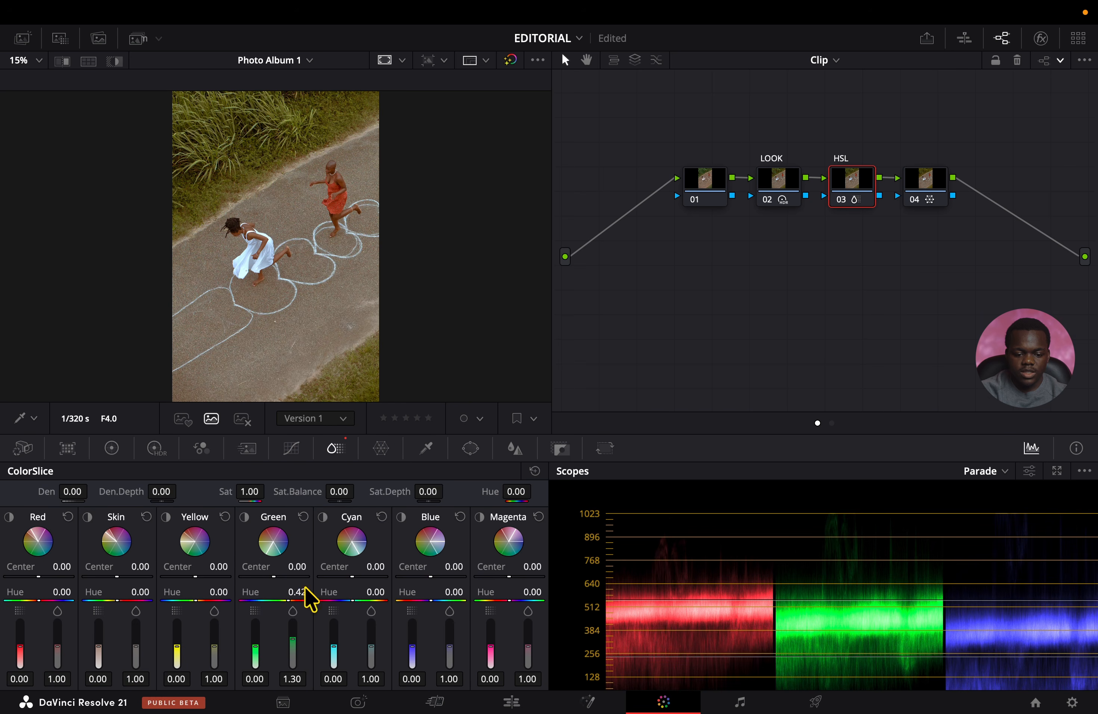
{"action": "left_click_drag", "start_coordinate": [246, 654], "coordinate": [246, 641]}
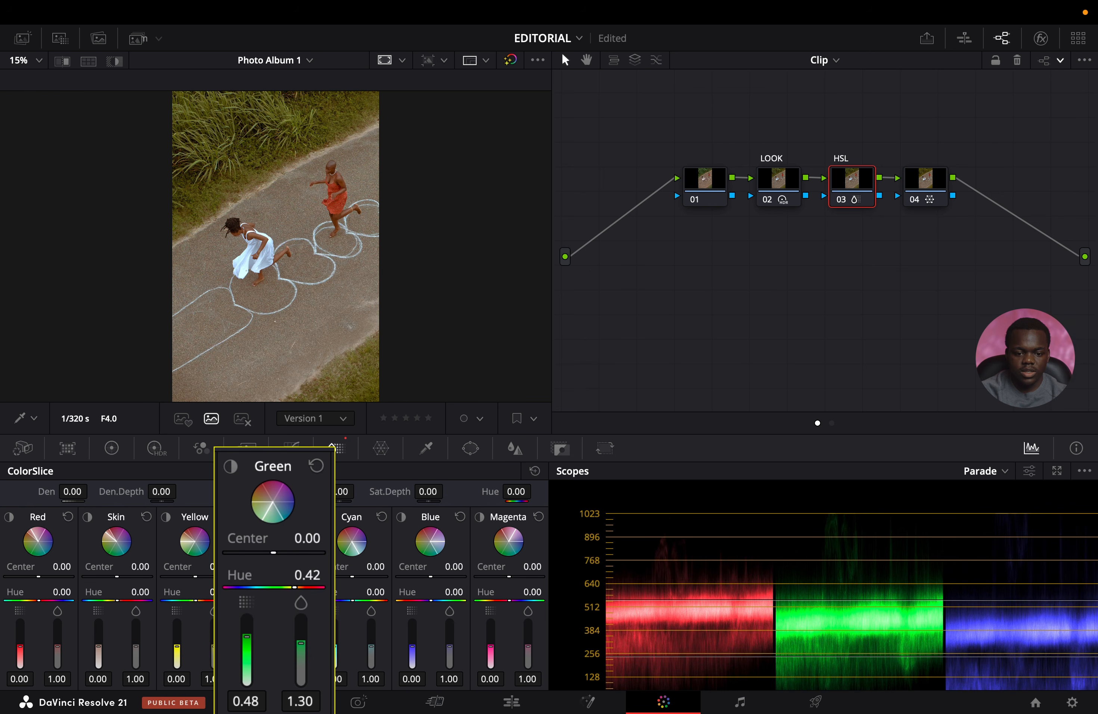
{"action": "left_click_drag", "start_coordinate": [247, 637], "coordinate": [246, 636]}
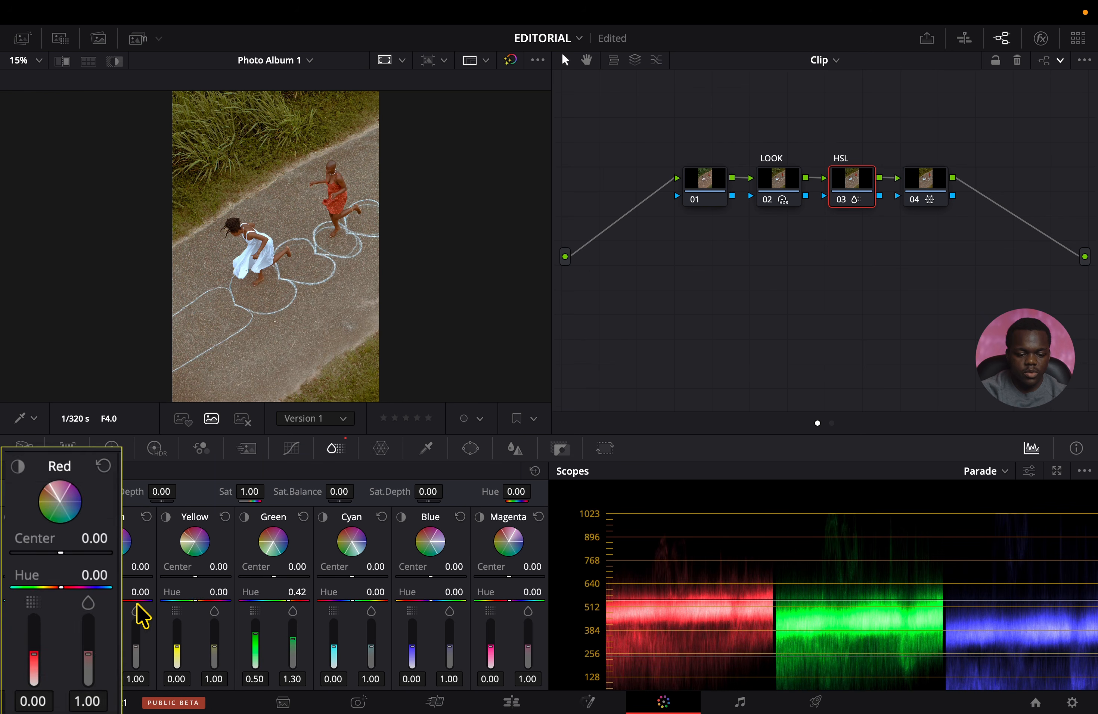
{"action": "left_click_drag", "start_coordinate": [88, 654], "coordinate": [88, 651]}
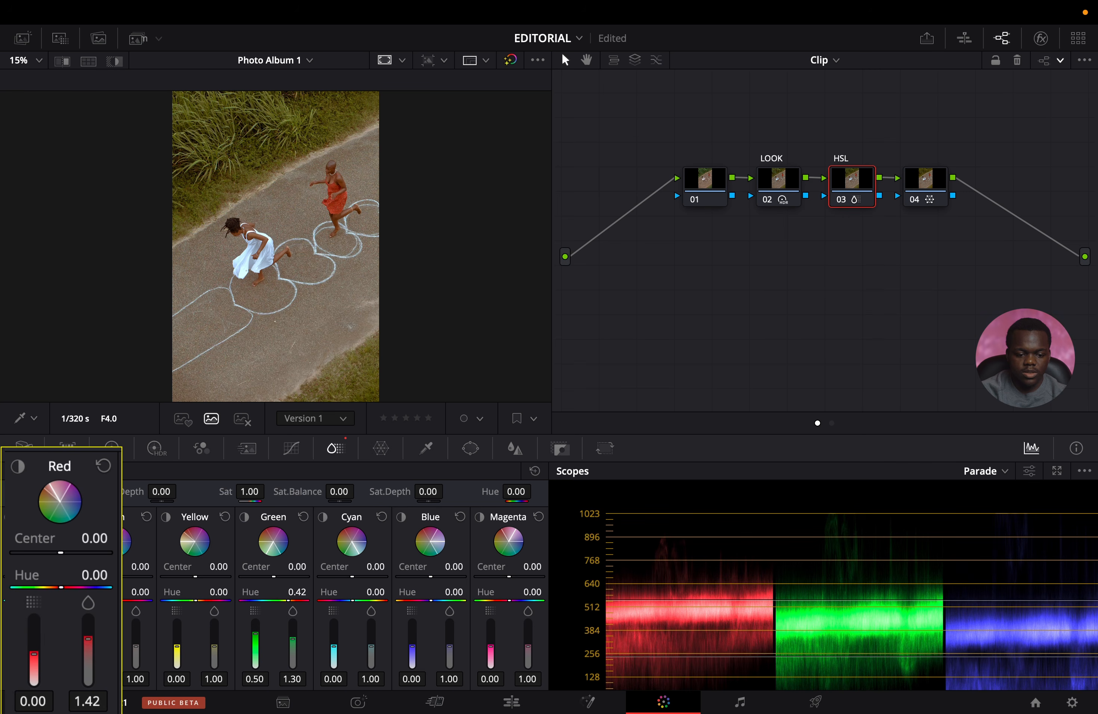
{"action": "left_click_drag", "start_coordinate": [88, 645], "coordinate": [34, 647]}
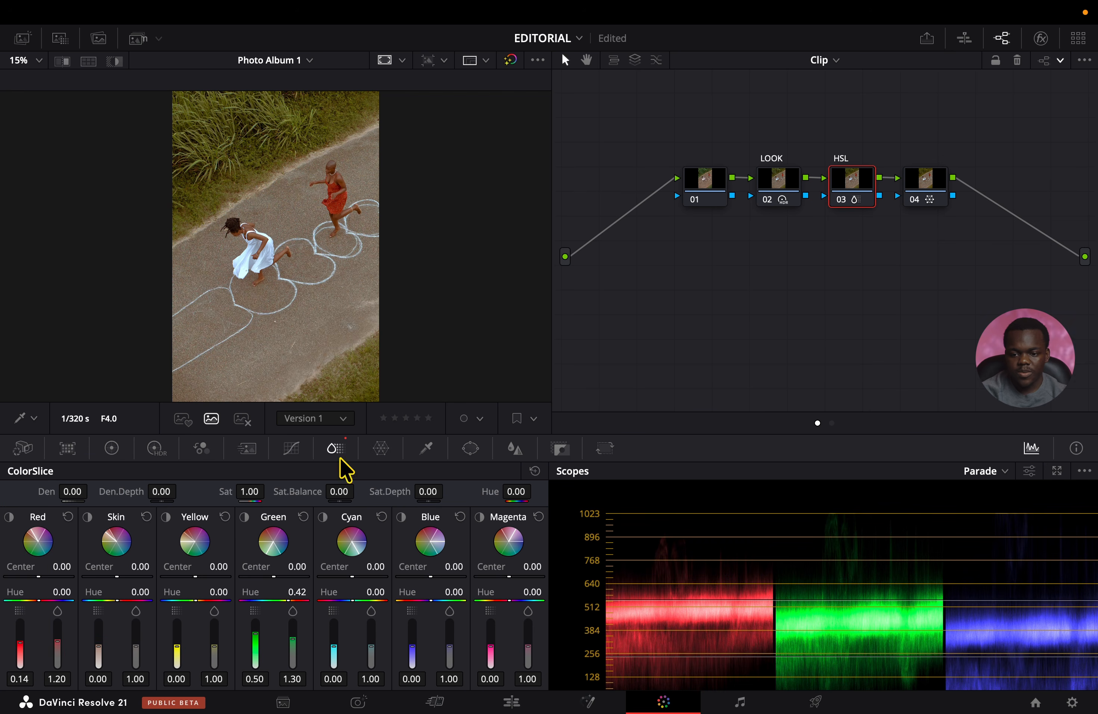
Add serial node 05 after node 04 and label it RADIAL.
{"action": "left_click", "coordinate": [927, 188]}
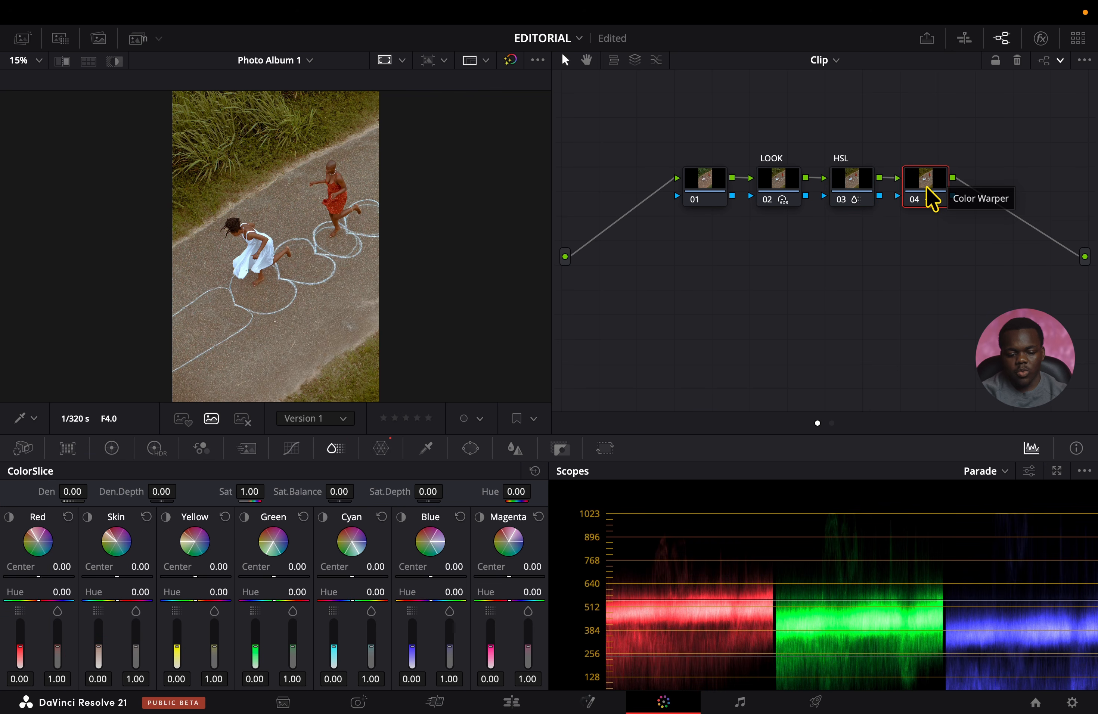
{"action": "key", "text": "alt+s"}
{"action": "right_click", "coordinate": [999, 184]}
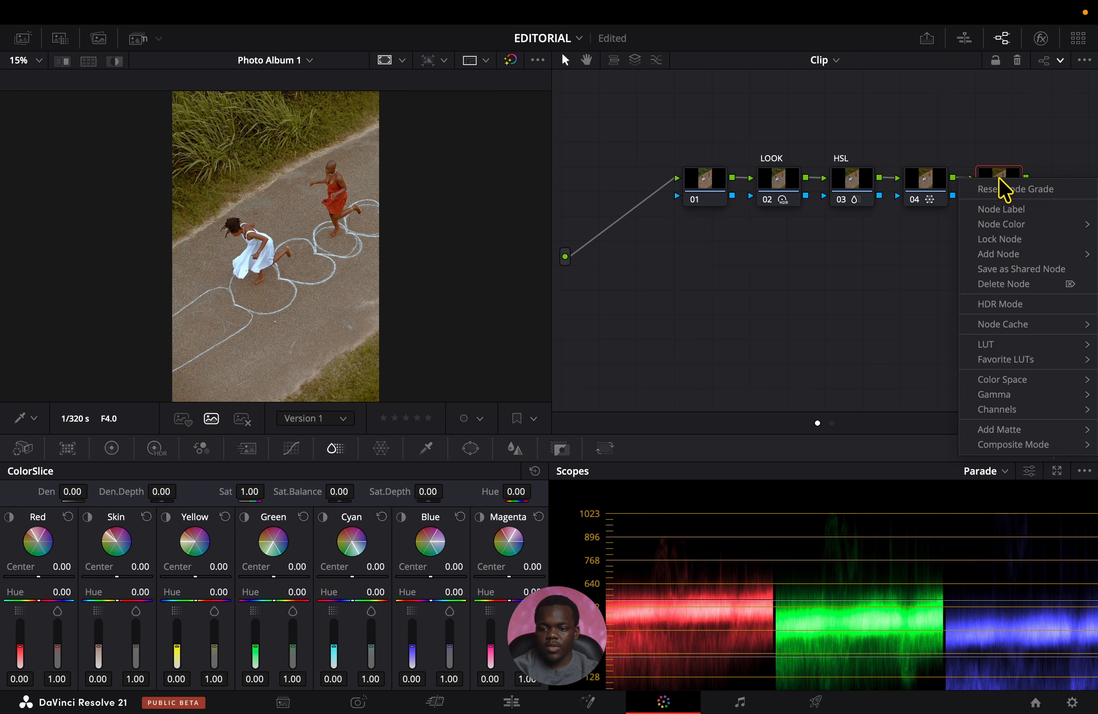
{"action": "left_click", "coordinate": [1018, 209]}
{"action": "type", "text": "RADIAL"}
{"action": "key", "text": "Return"}
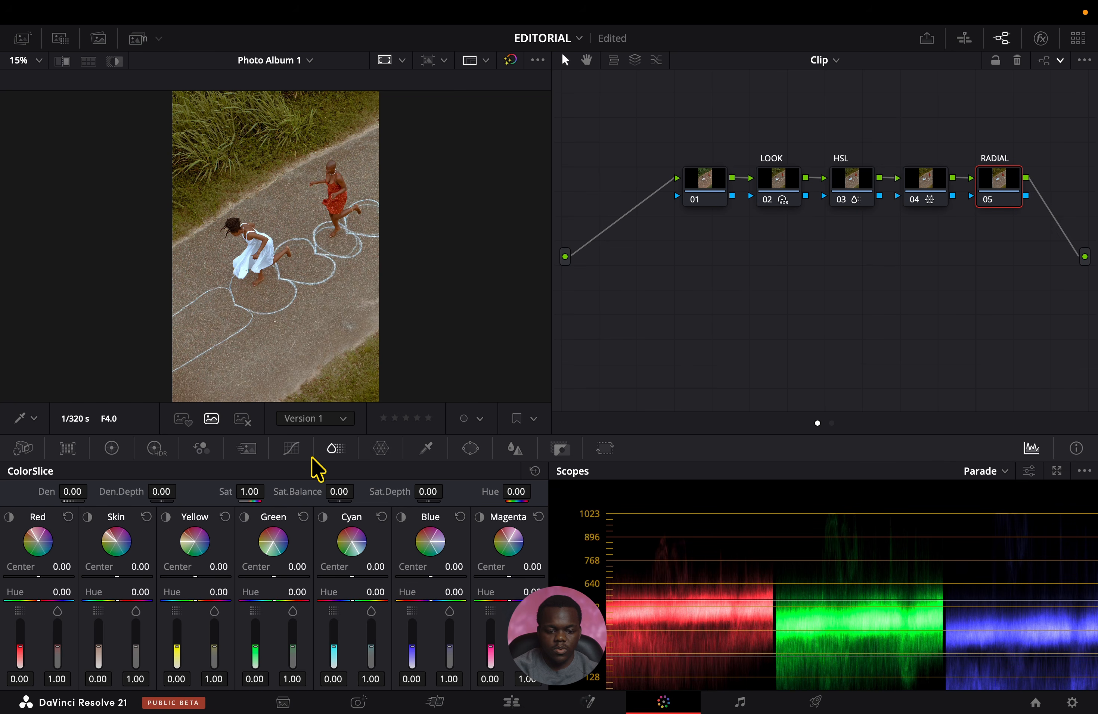
Add a circle window around the two running girls, with size about 68.45, aspect about 72.78 and rotation about -31.74.
{"action": "left_click", "coordinate": [469, 449]}
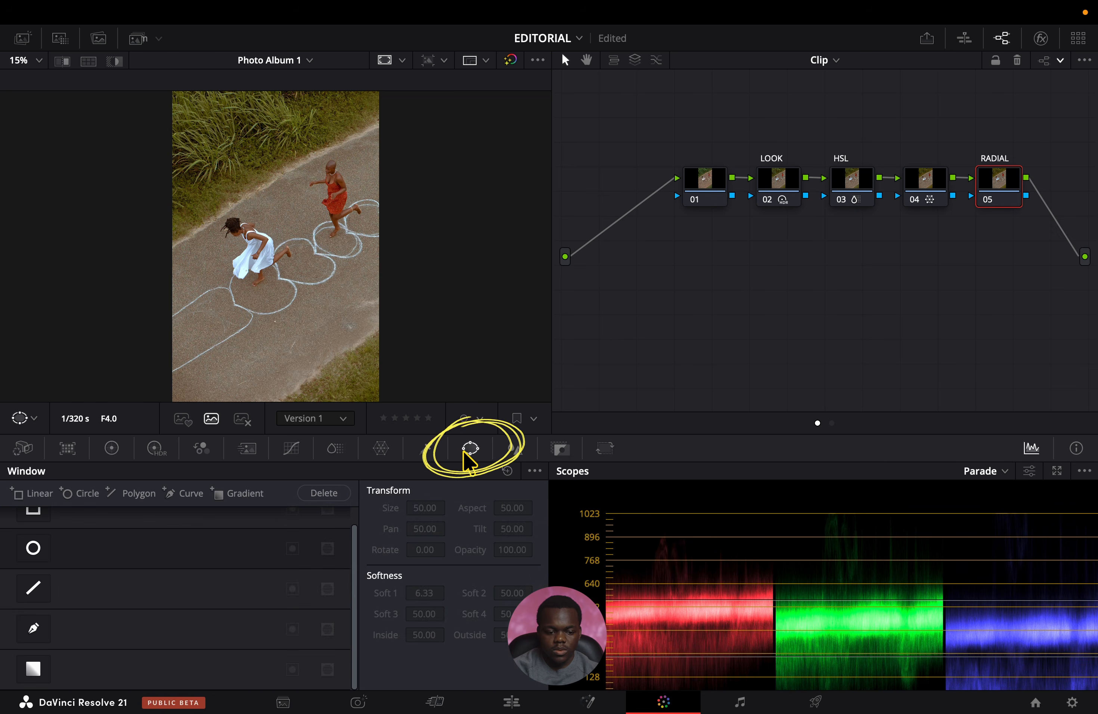
{"action": "scroll", "coordinate": [164, 578], "scroll_direction": "up", "scroll_amount": 2}
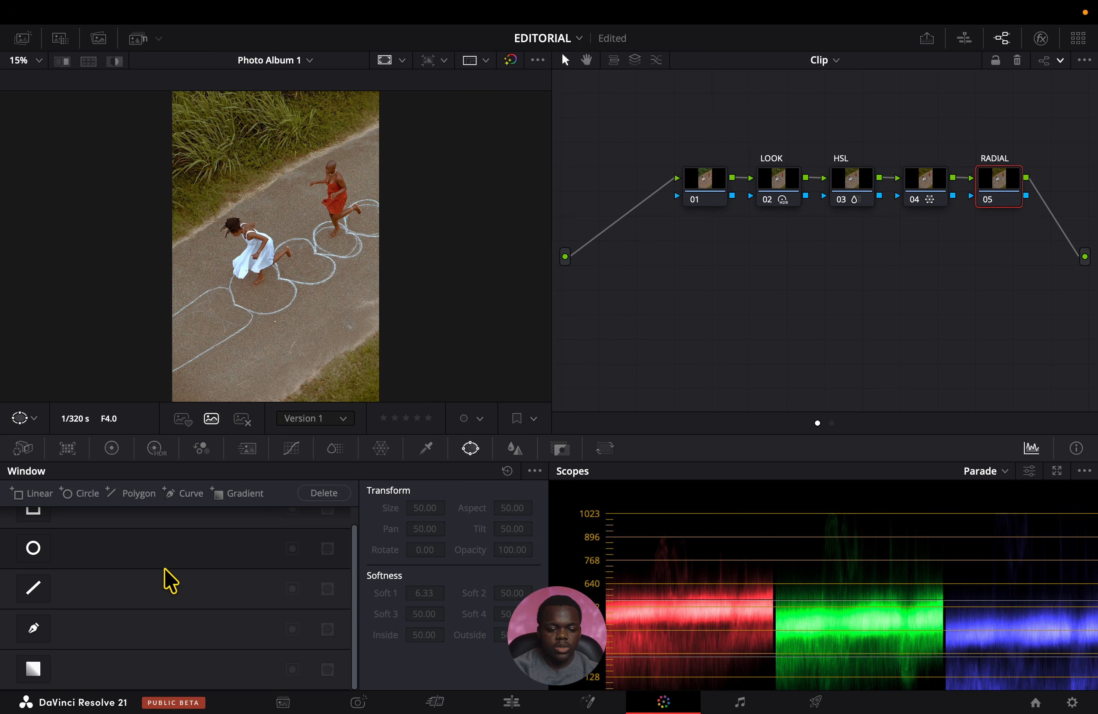
{"action": "left_click", "coordinate": [36, 574]}
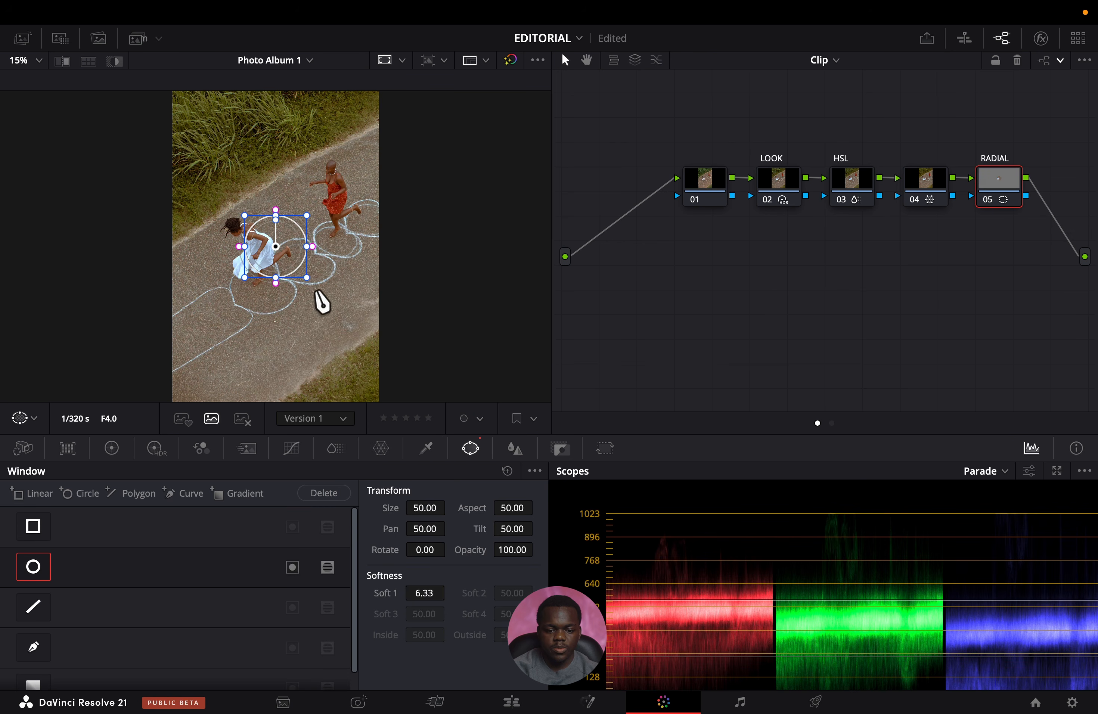
{"action": "left_click_drag", "start_coordinate": [312, 251], "coordinate": [387, 248]}
{"action": "left_click_drag", "start_coordinate": [275, 180], "coordinate": [225, 196]}
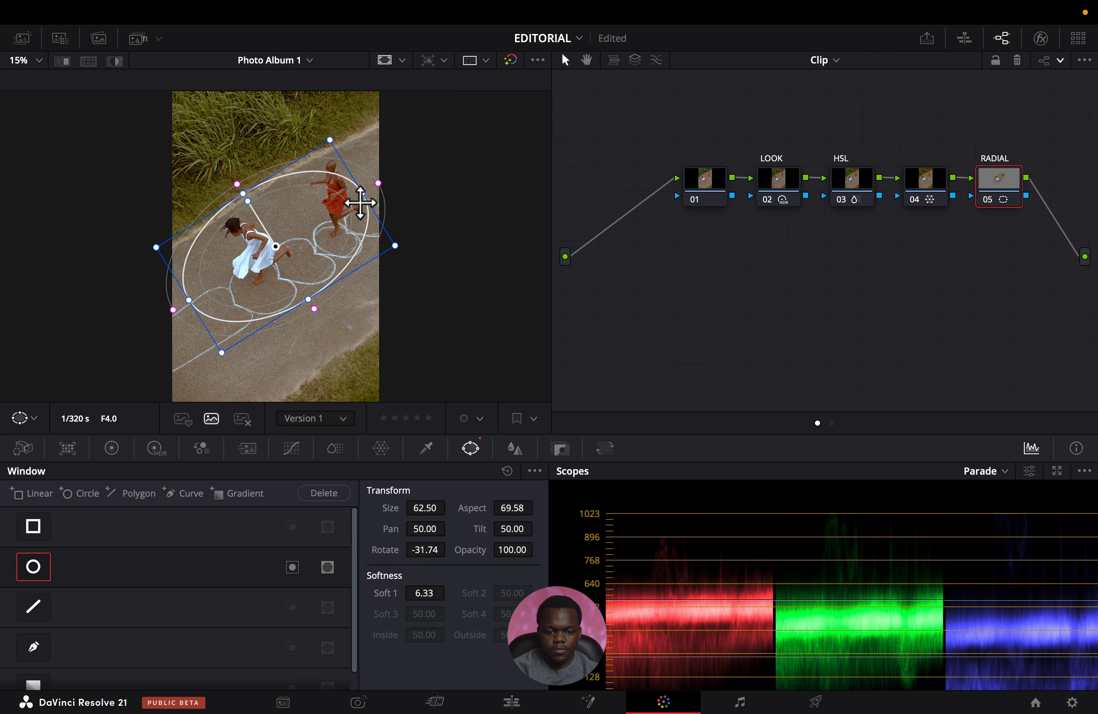
{"action": "left_click_drag", "start_coordinate": [407, 167], "coordinate": [400, 154]}
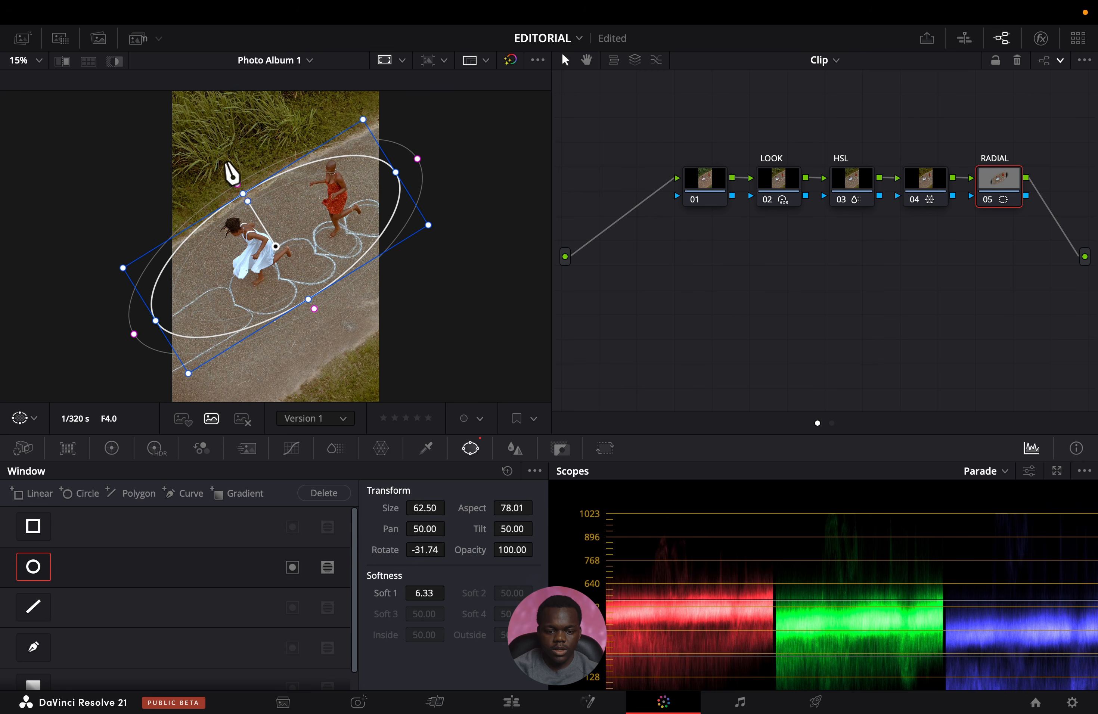
{"action": "left_click_drag", "start_coordinate": [242, 191], "coordinate": [236, 181]}
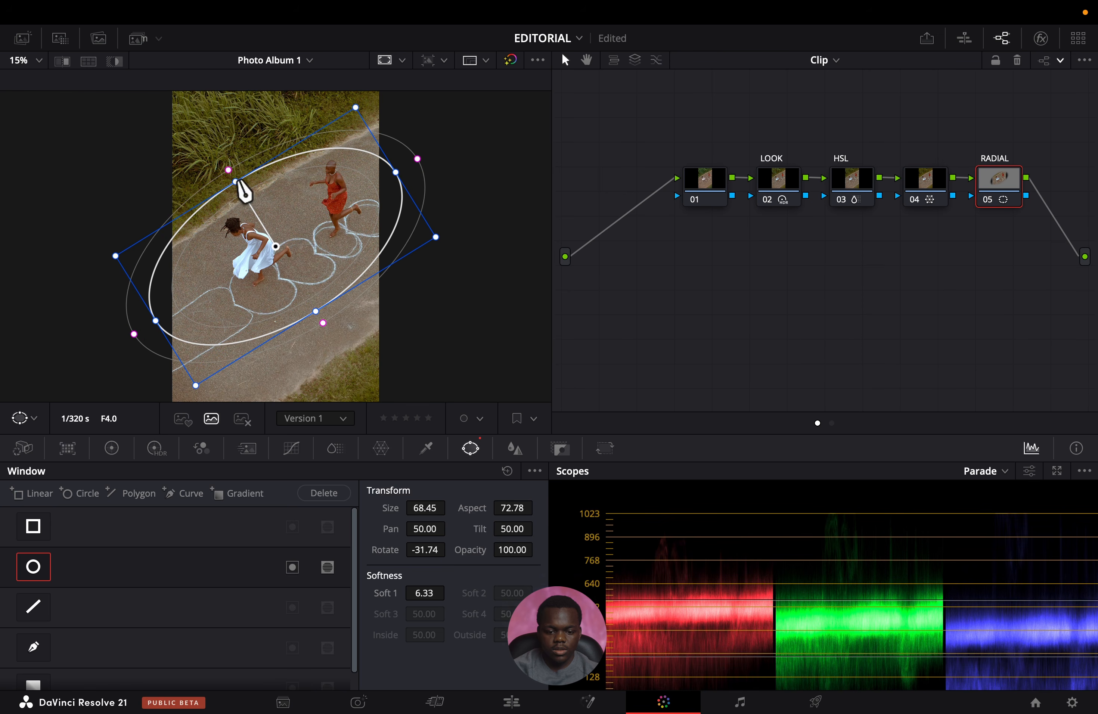
Invert the circle window and lower the RADIAL node's Offset to 9.55 to darken the surroundings.
{"action": "left_click", "coordinate": [292, 567]}
{"action": "left_click", "coordinate": [112, 449]}
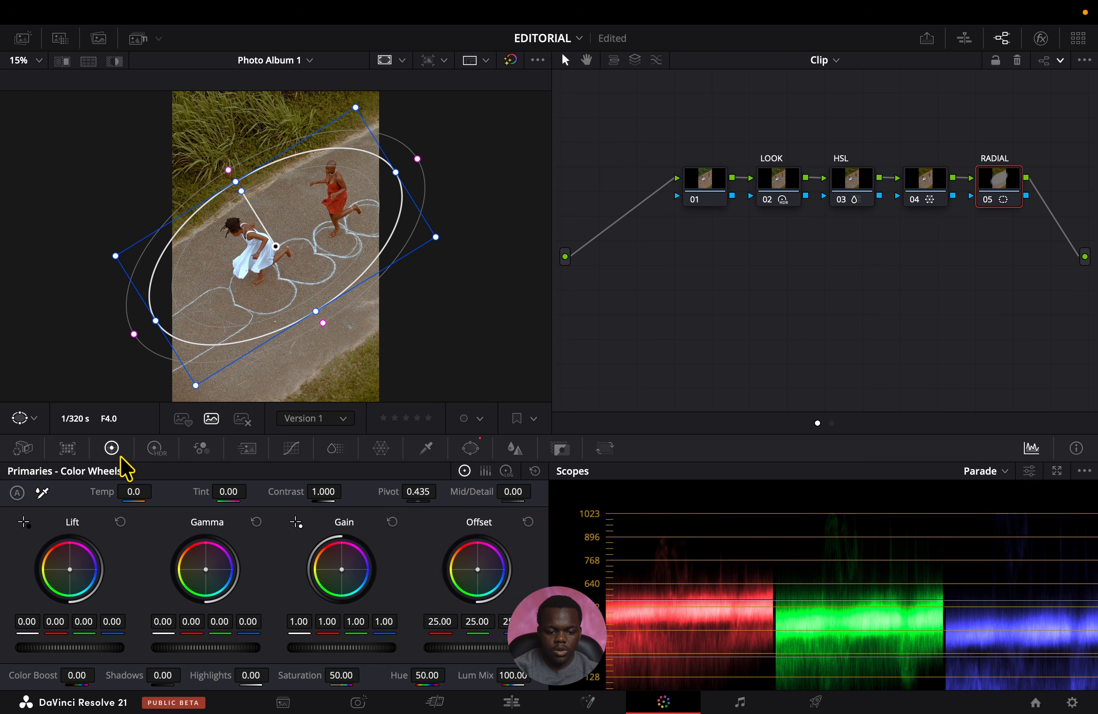
{"action": "left_click_drag", "start_coordinate": [487, 646], "coordinate": [439, 646]}
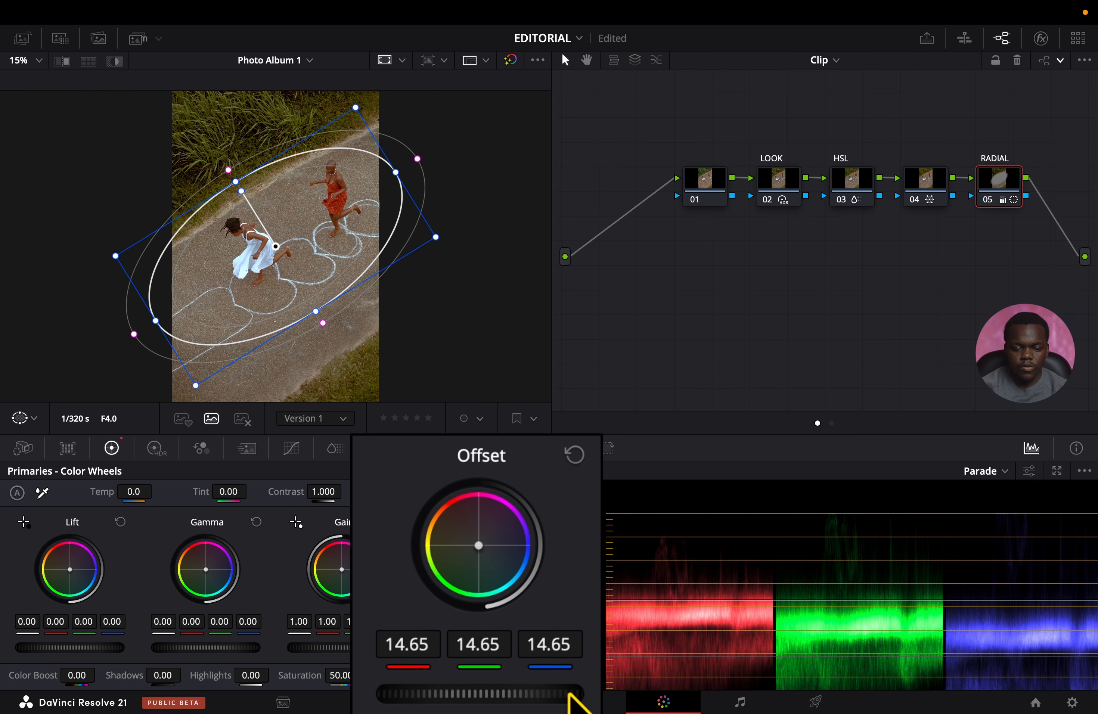
{"action": "left_click_drag", "start_coordinate": [532, 657], "coordinate": [506, 657]}
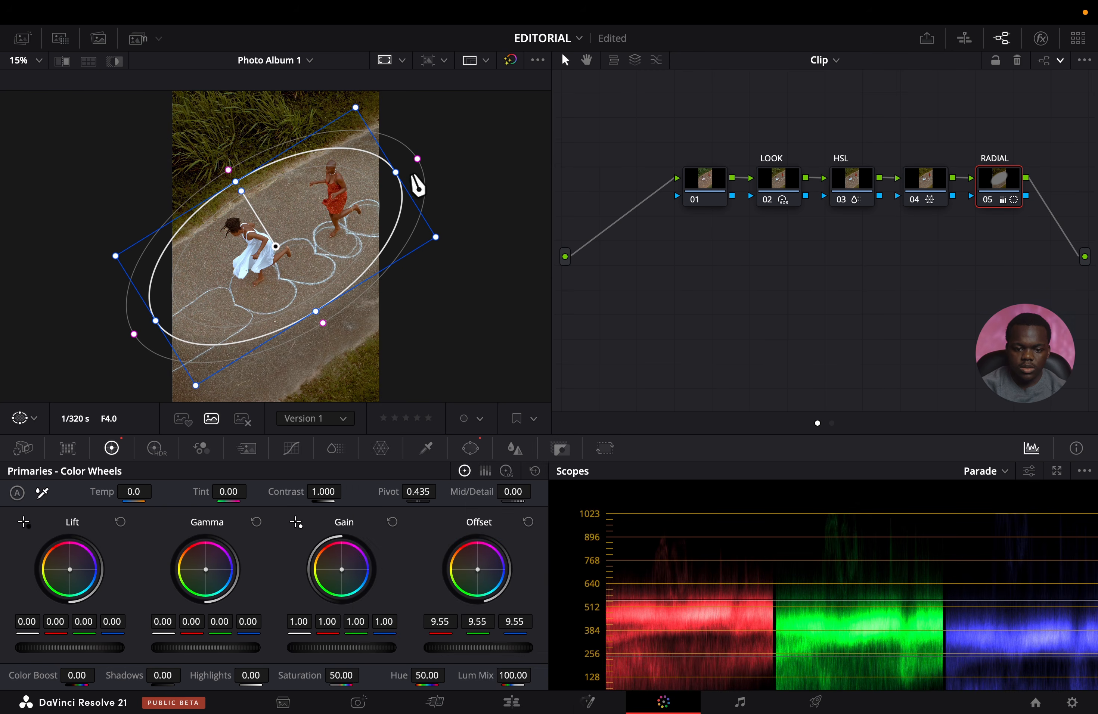
Tighten the circle window around the two girls, move it slightly upward and widen its soft edge.
{"action": "left_click_drag", "start_coordinate": [392, 173], "coordinate": [356, 180]}
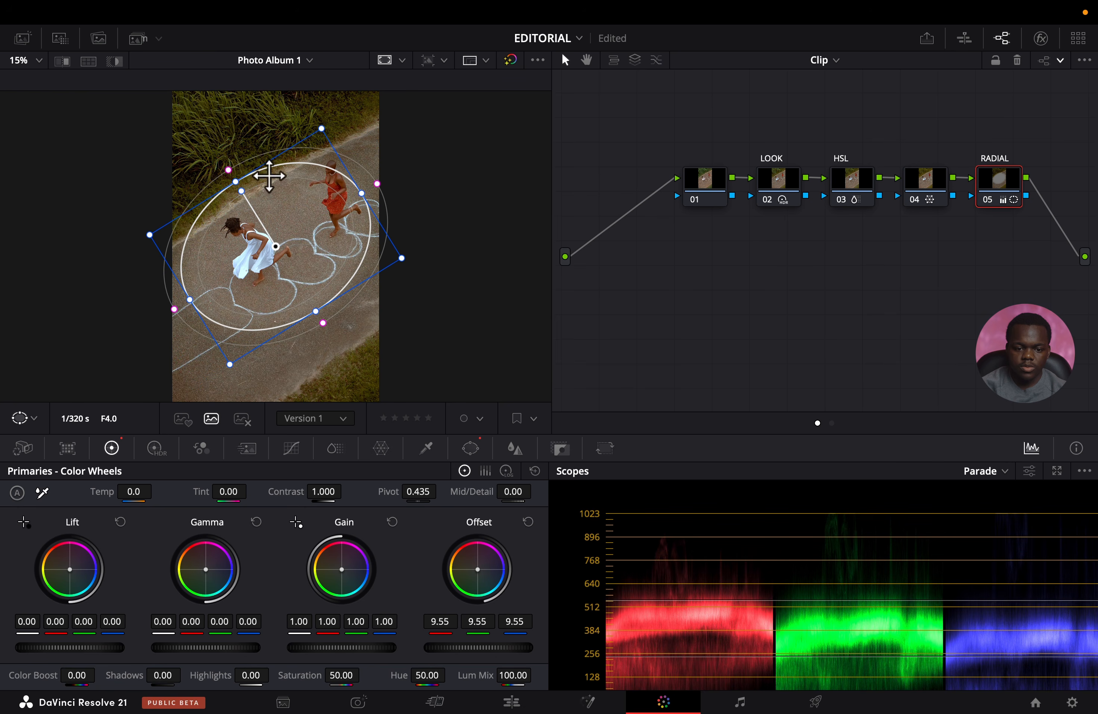
{"action": "mouse_move", "coordinate": [238, 181]}
{"action": "left_mouse_down"}
{"action": "mouse_move", "coordinate": [245, 194]}
{"action": "mouse_move", "coordinate": [233, 171]}
{"action": "left_mouse_up"}
{"action": "left_click_drag", "start_coordinate": [360, 186], "coordinate": [365, 172]}
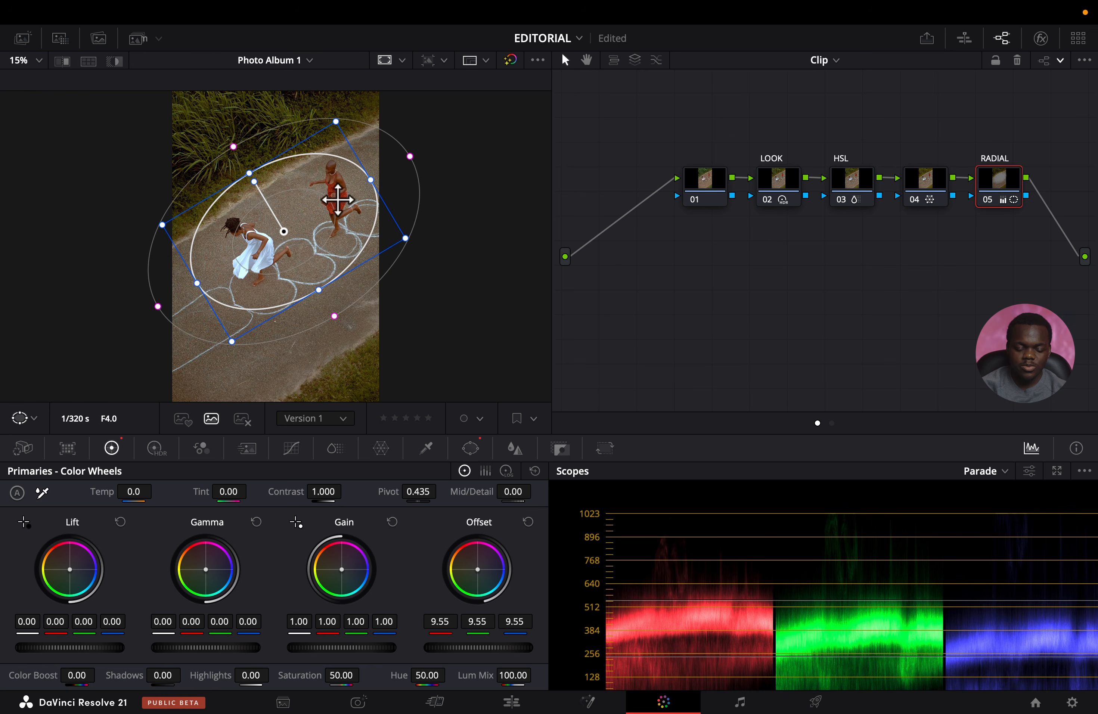
Set the RADIAL node's Offset to 12.70 and Lift to 0.01, and slightly enlarge the circle window.
{"action": "left_click_drag", "start_coordinate": [464, 648], "coordinate": [503, 648]}
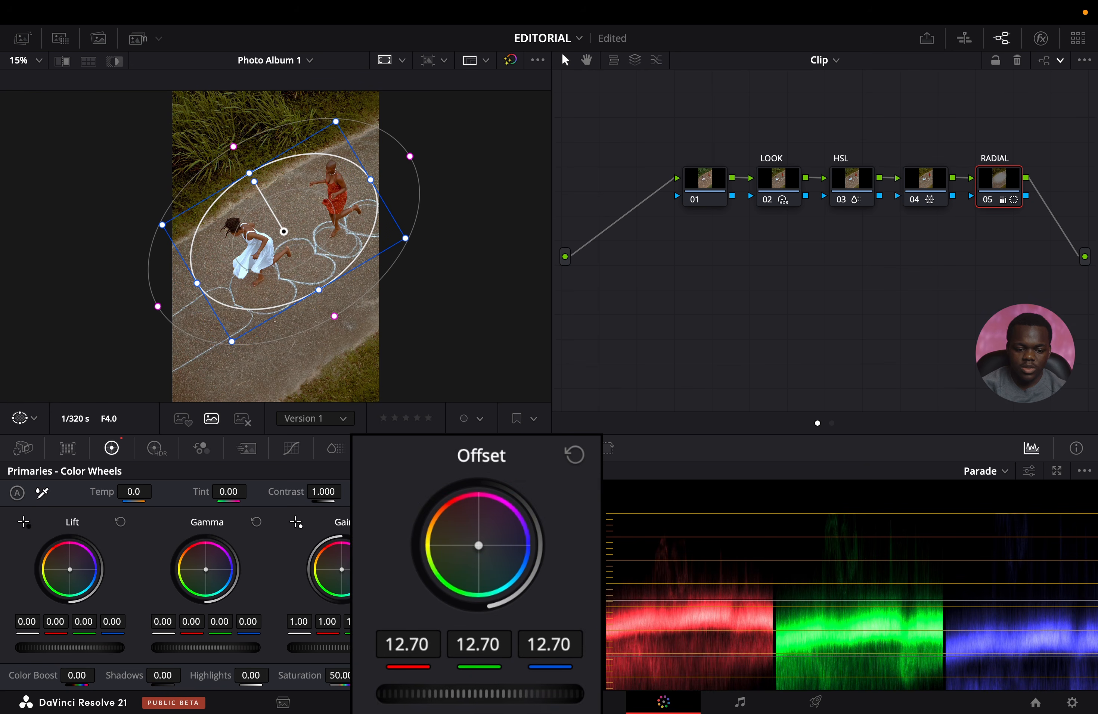
{"action": "left_click_drag", "start_coordinate": [110, 648], "coordinate": [110, 648]}
{"action": "left_click_drag", "start_coordinate": [197, 284], "coordinate": [188, 288]}
{"action": "mouse_move", "coordinate": [319, 288]}
{"action": "left_mouse_down"}
{"action": "mouse_move", "coordinate": [323, 299]}
{"action": "mouse_move", "coordinate": [320, 266]}
{"action": "left_mouse_up"}
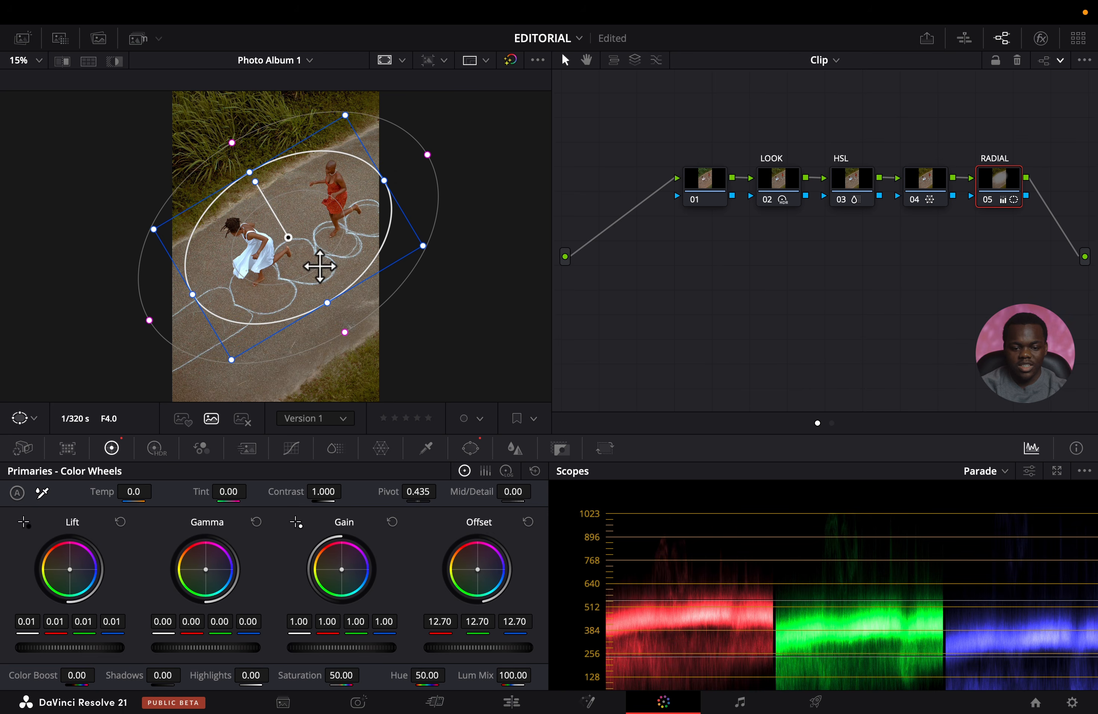
Compare the photo full screen with all grades bypassed and enabled.
{"action": "left_click", "coordinate": [940, 178]}
{"action": "left_click", "coordinate": [510, 60]}
{"action": "left_click", "coordinate": [510, 59]}
{"action": "key", "text": "super+f"}
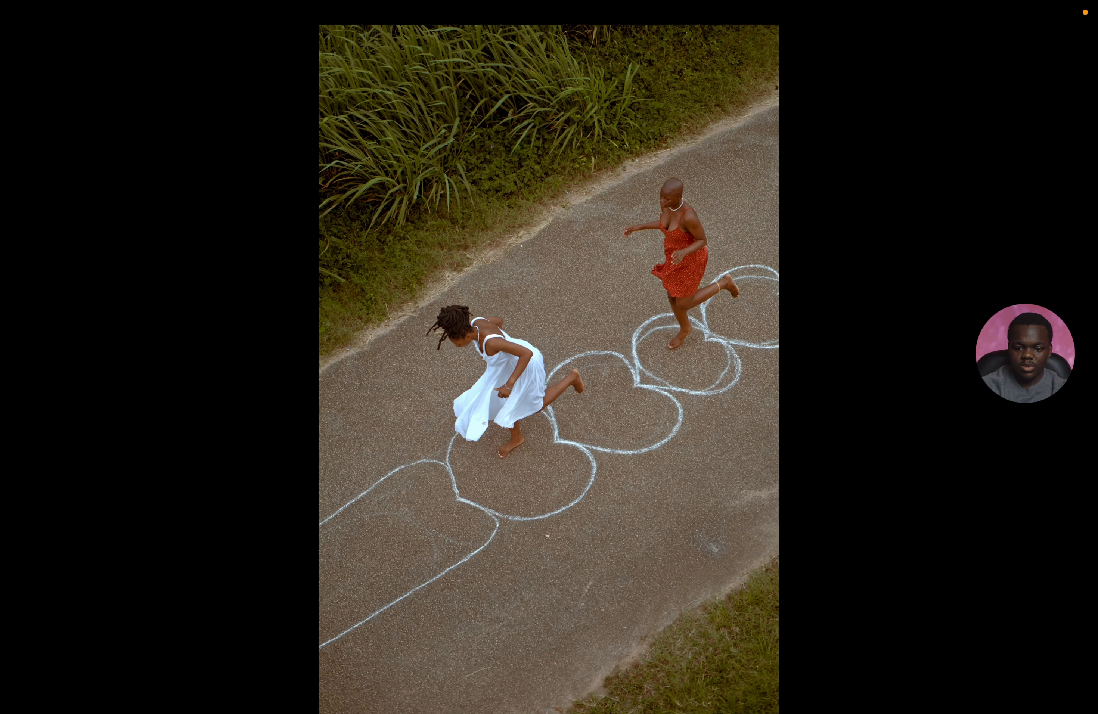
{"action": "key", "text": "shift+d"}
{"action": "key", "text": "shift+d"}
{"action": "key", "text": "shift+d"}
{"action": "key", "text": "shift+d"}
{"action": "key", "text": "super+f"}
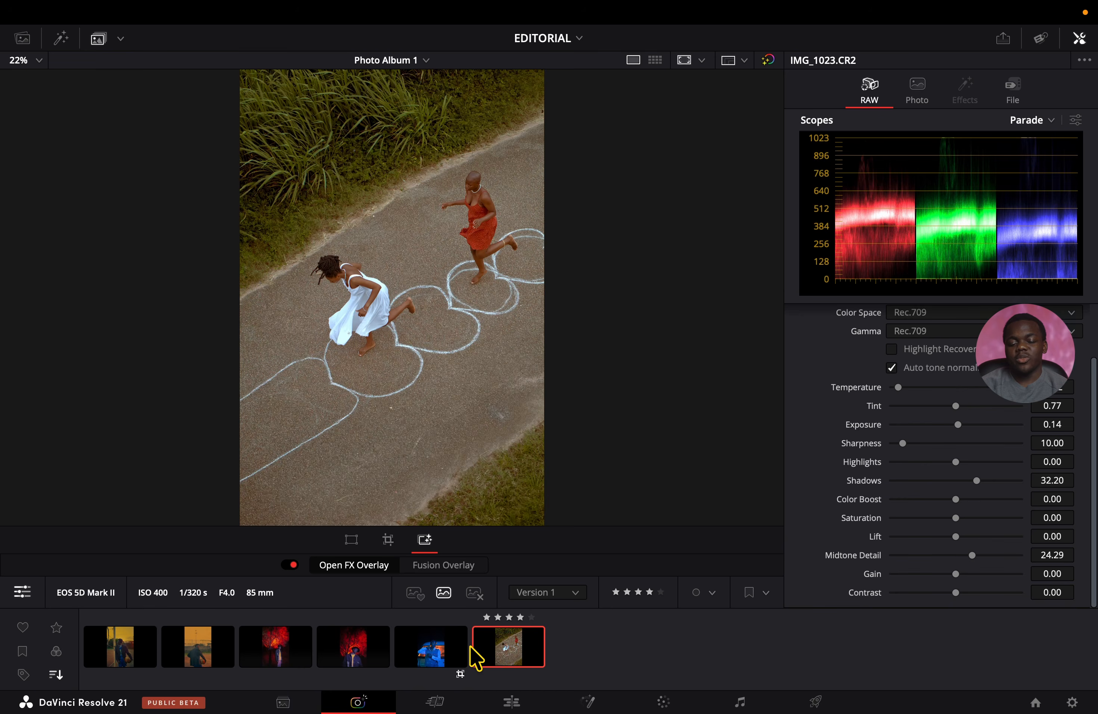
Review the other graded photos in the album and return to IMG_1023.CR2.
{"action": "left_click", "coordinate": [449, 646]}
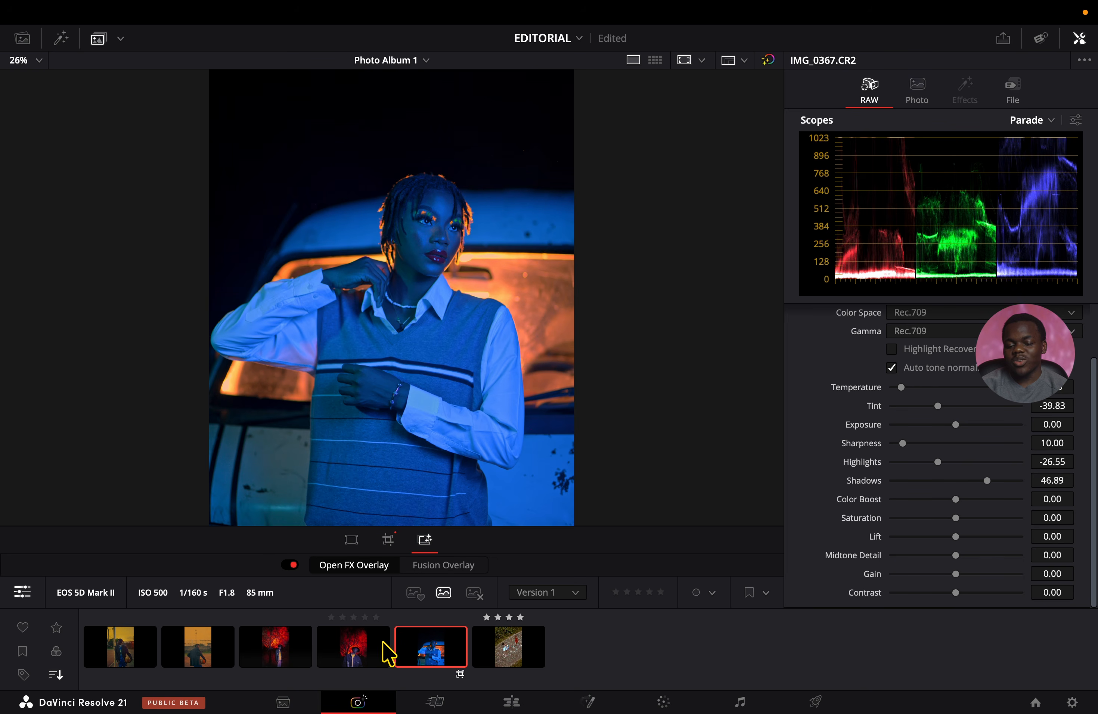
{"action": "left_click", "coordinate": [364, 645]}
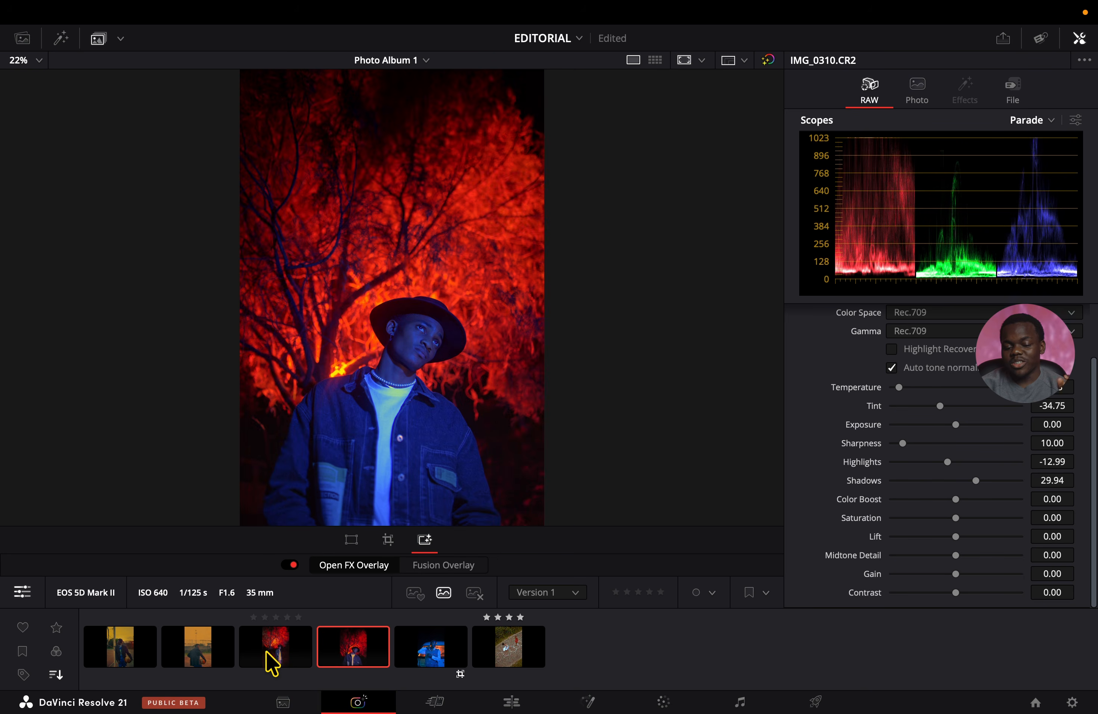
{"action": "left_click", "coordinate": [205, 651]}
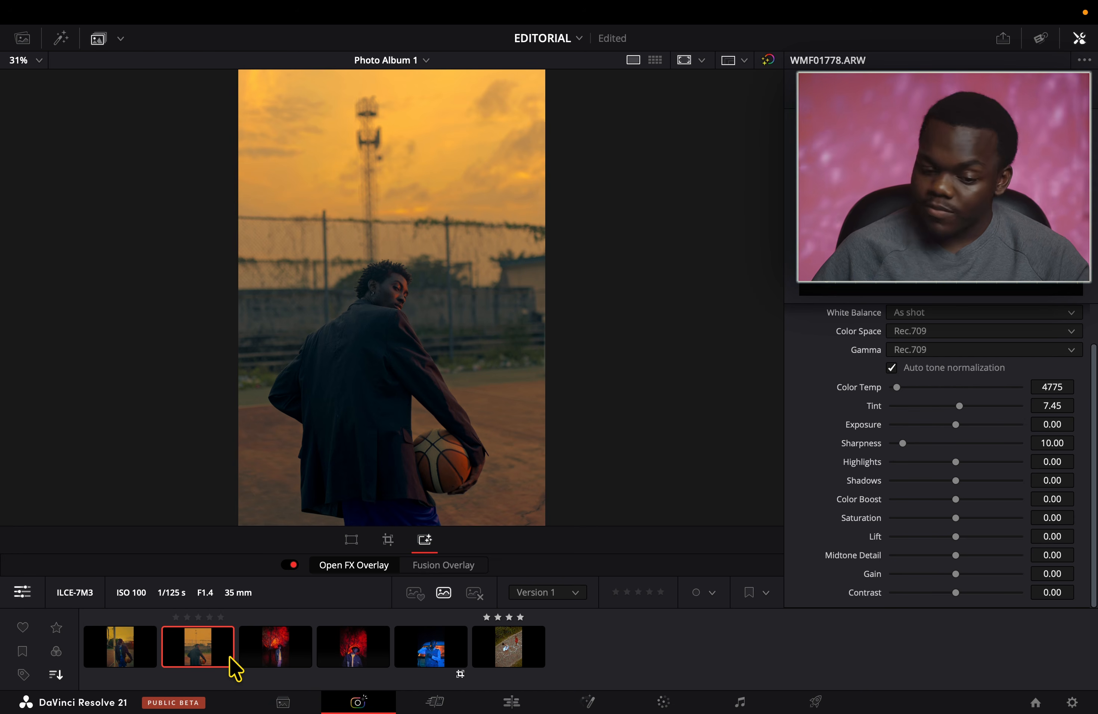
{"action": "left_click", "coordinate": [493, 658]}
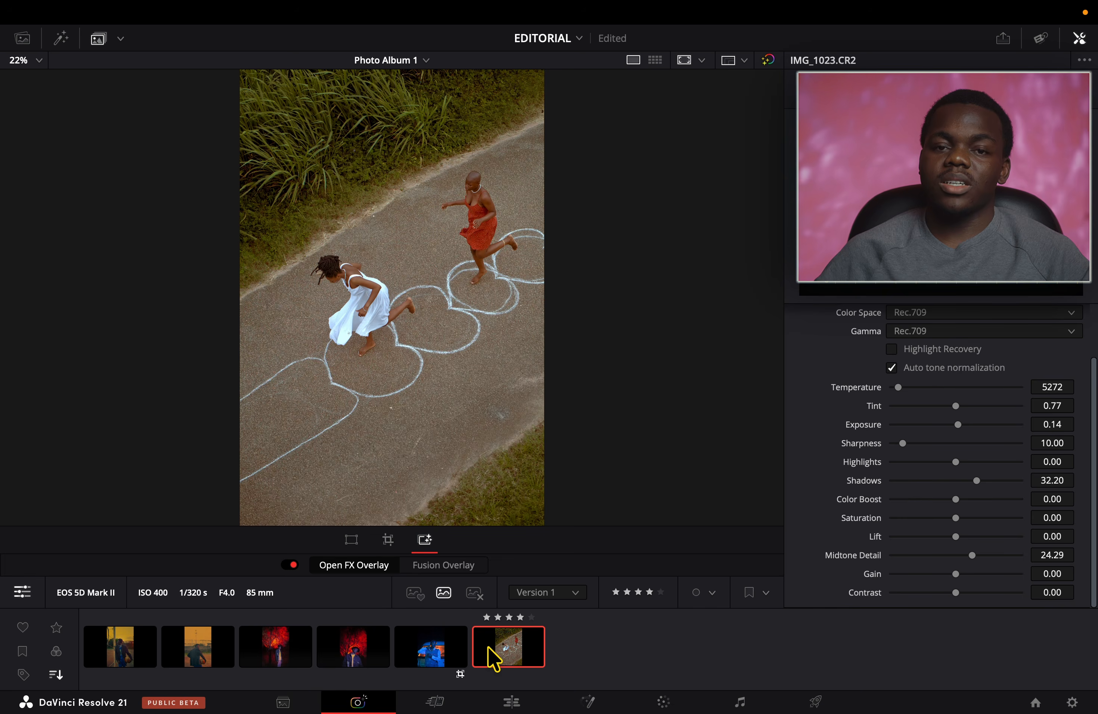